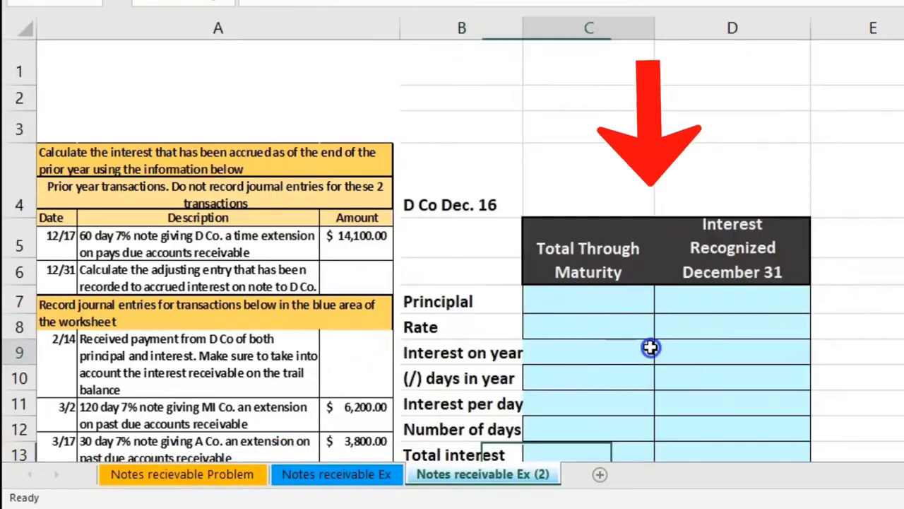
# Scroll right from the D Co interest table to the journal entry Accounts column at J5
pyautogui.click(591, 351)
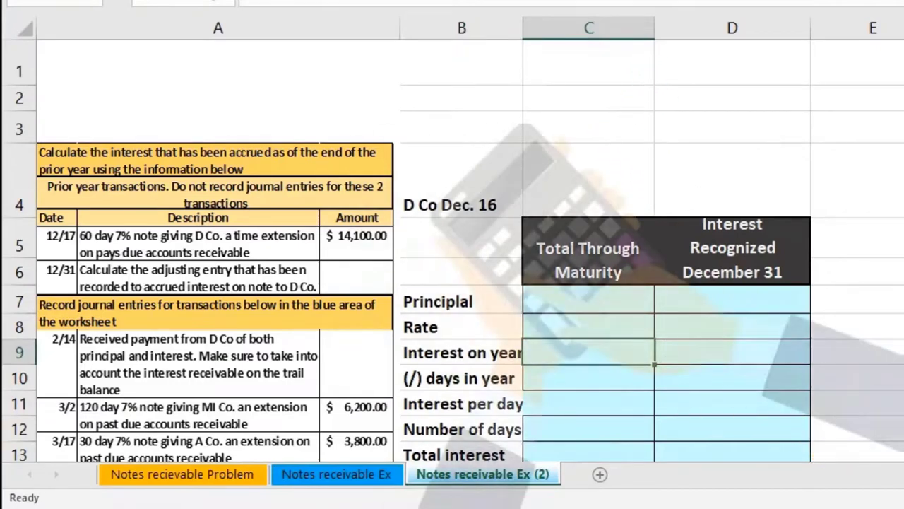
pyautogui.hscroll(10, 452, 247)
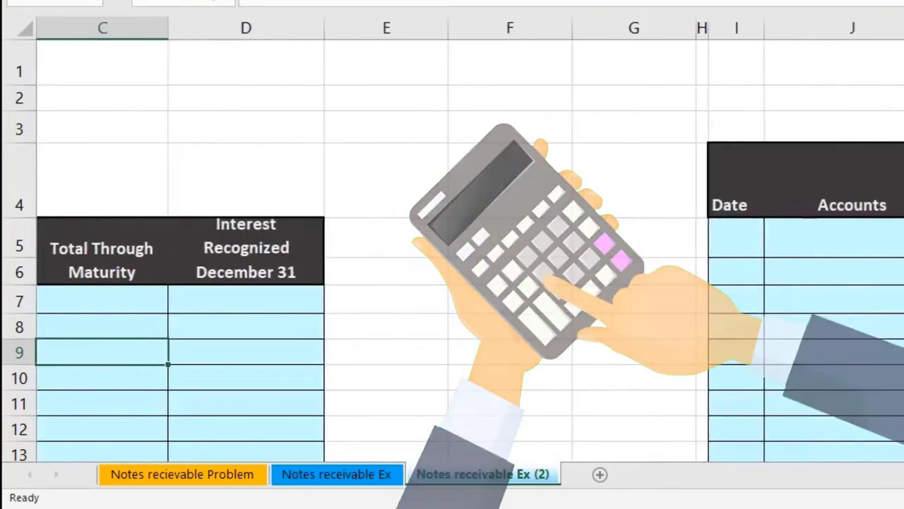
pyautogui.hscroll(2, 452, 247)
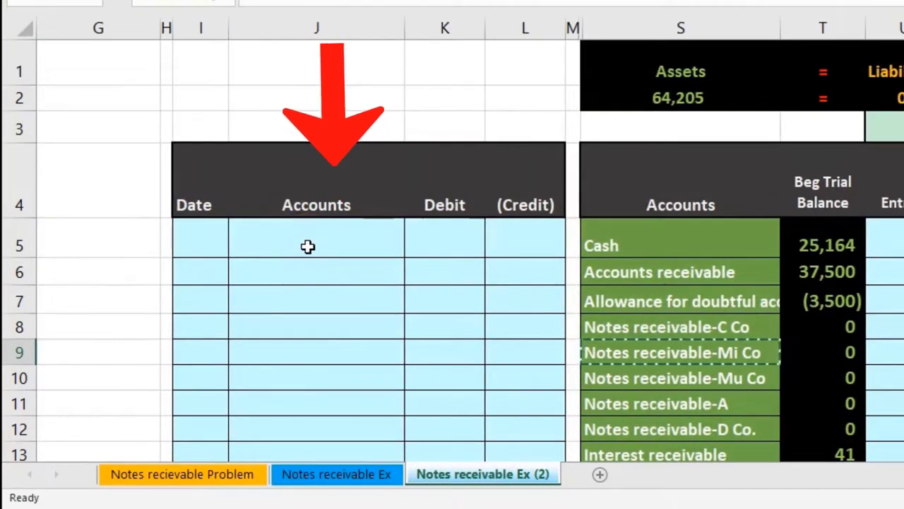
pyautogui.click(358, 250)
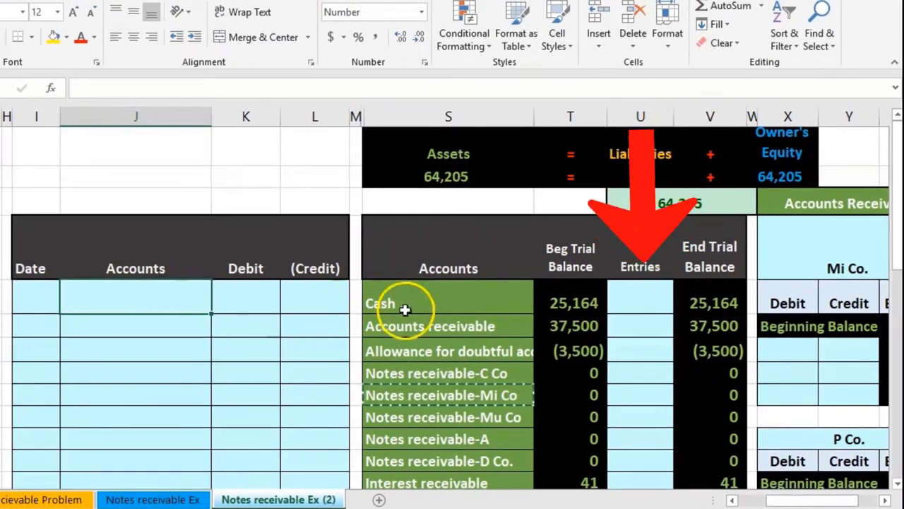
pyautogui.click(631, 328)
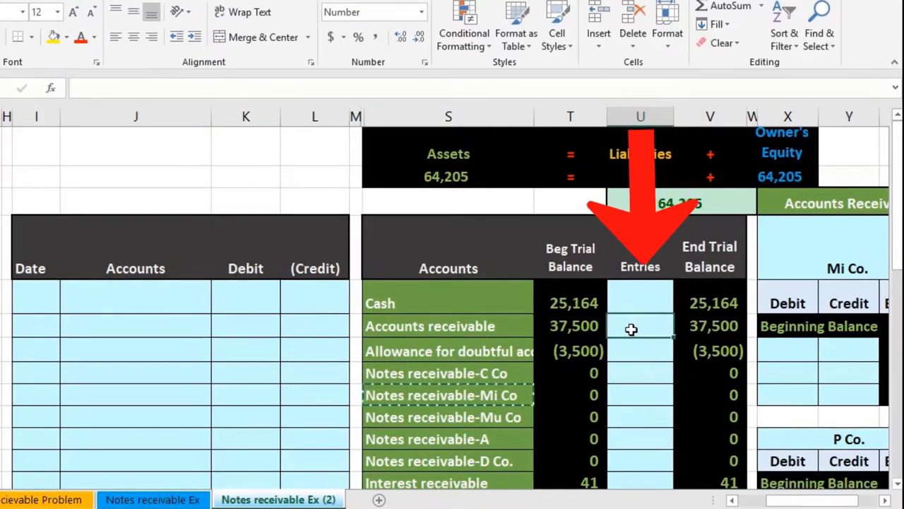
pyautogui.click(569, 265)
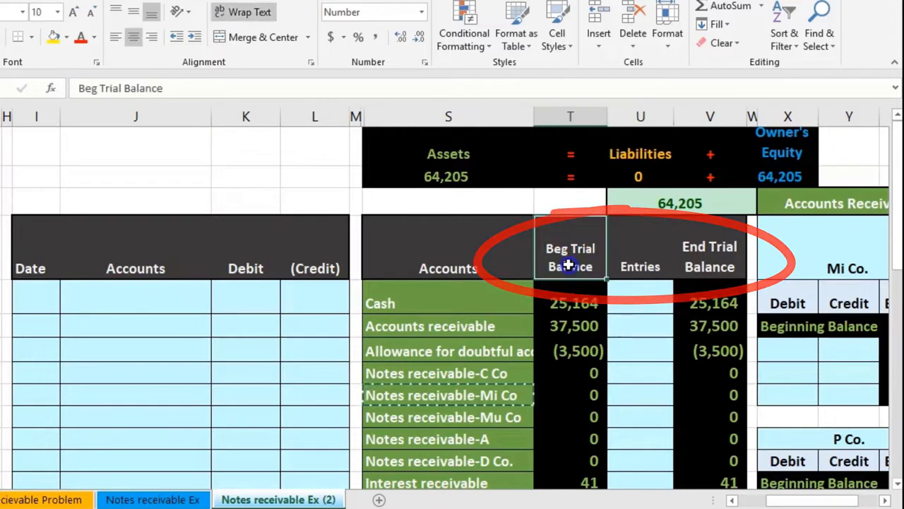
pyautogui.click(626, 263)
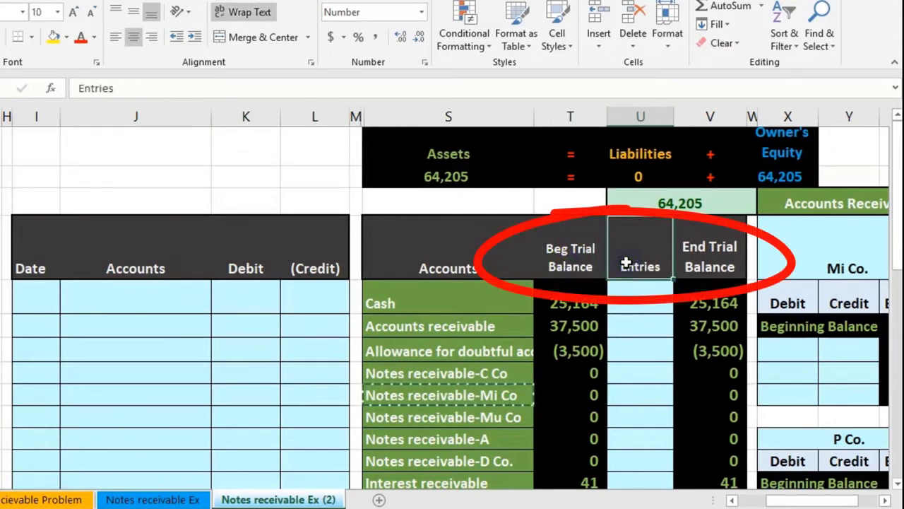
pyautogui.click(682, 262)
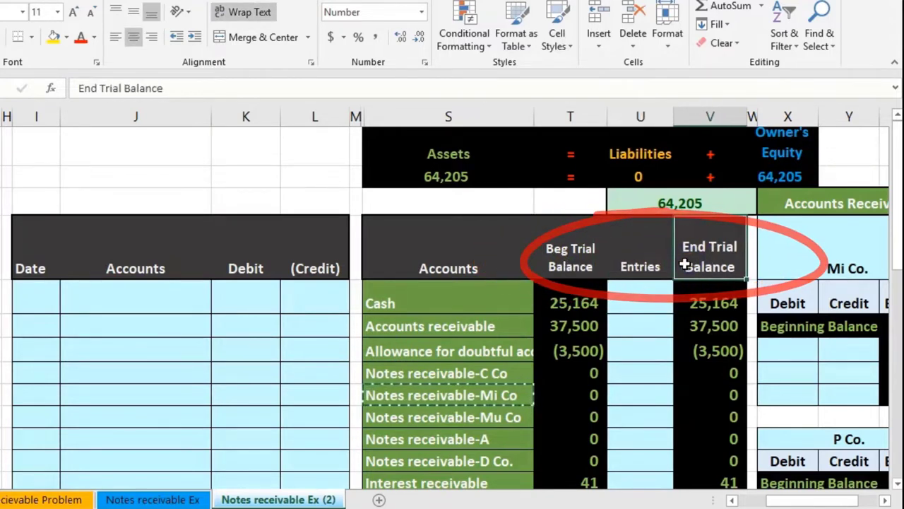
pyautogui.click(609, 362)
pyautogui.scroll(-3, 609, 362)
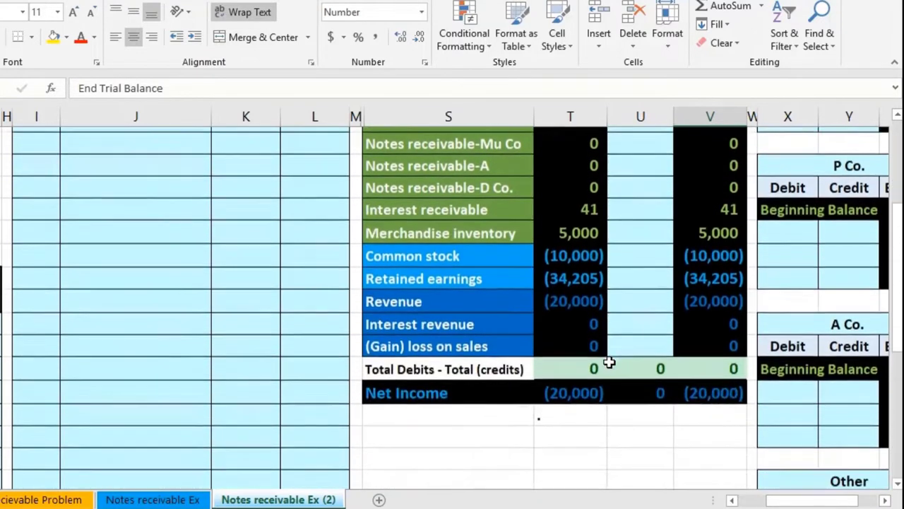
pyautogui.click(567, 232)
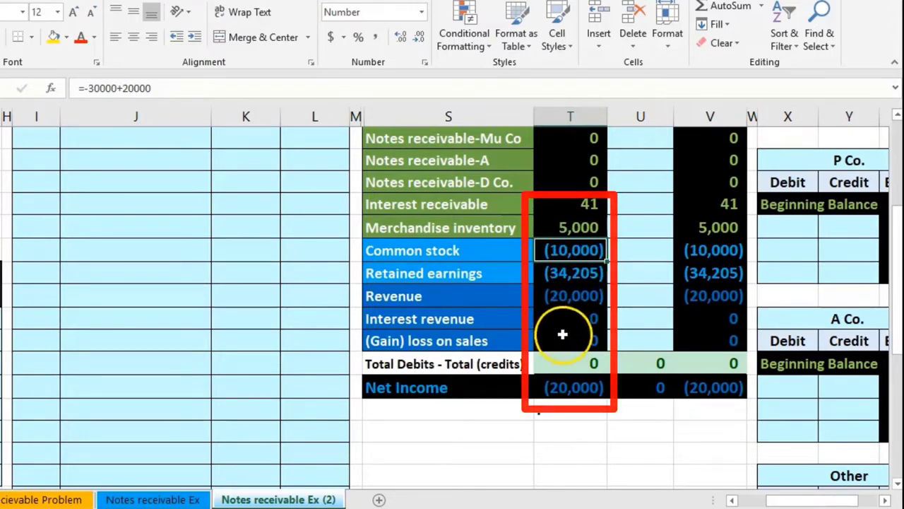
pyautogui.doubleClick(563, 363)
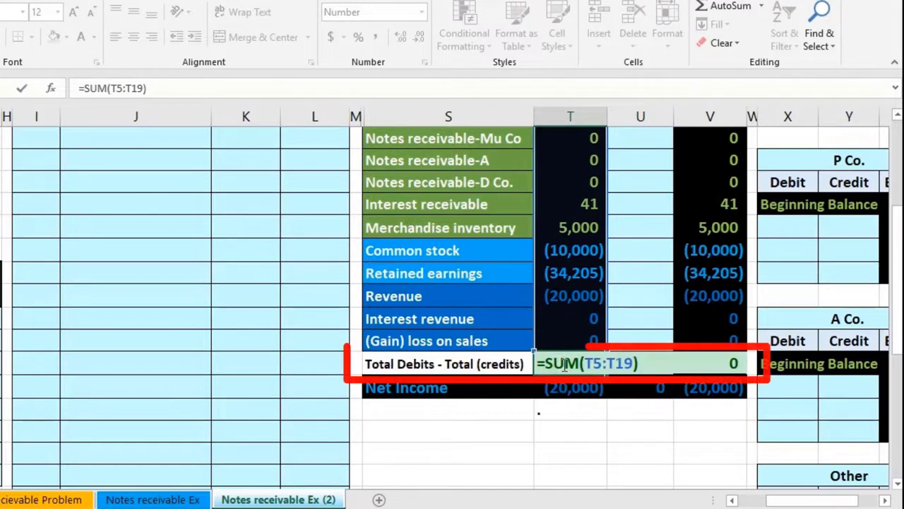
pyautogui.press('Return')
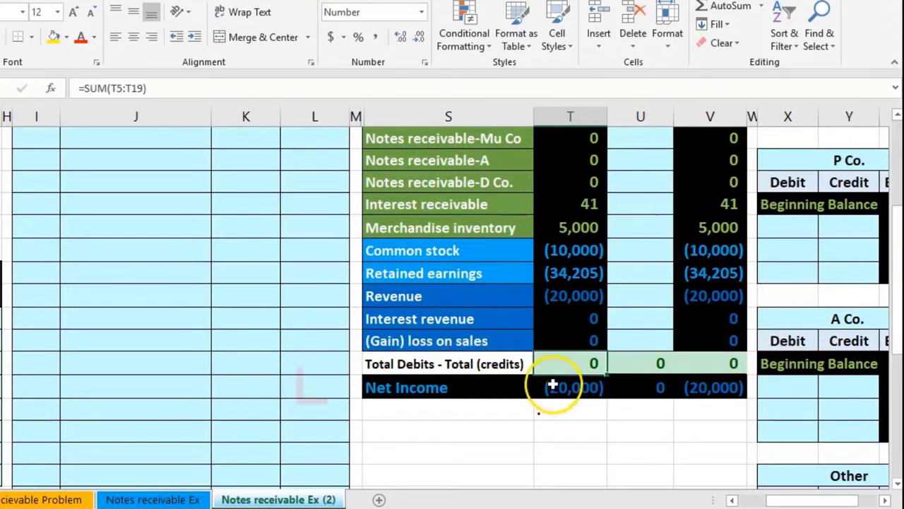
pyautogui.doubleClick(553, 386)
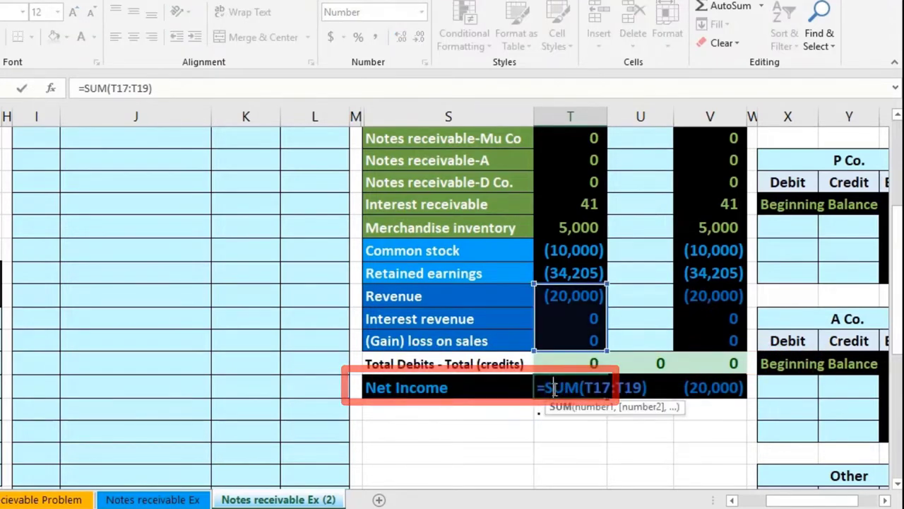
pyautogui.press('Return')
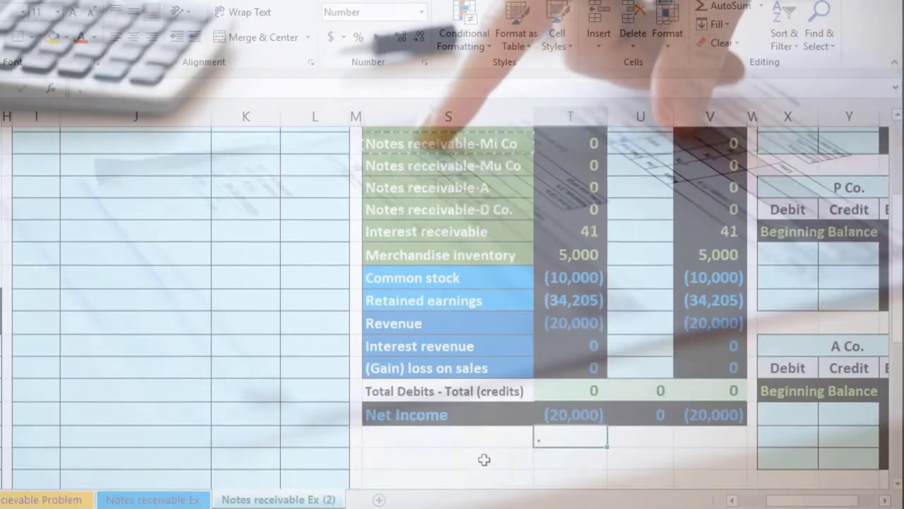
pyautogui.scroll(3, 484, 459)
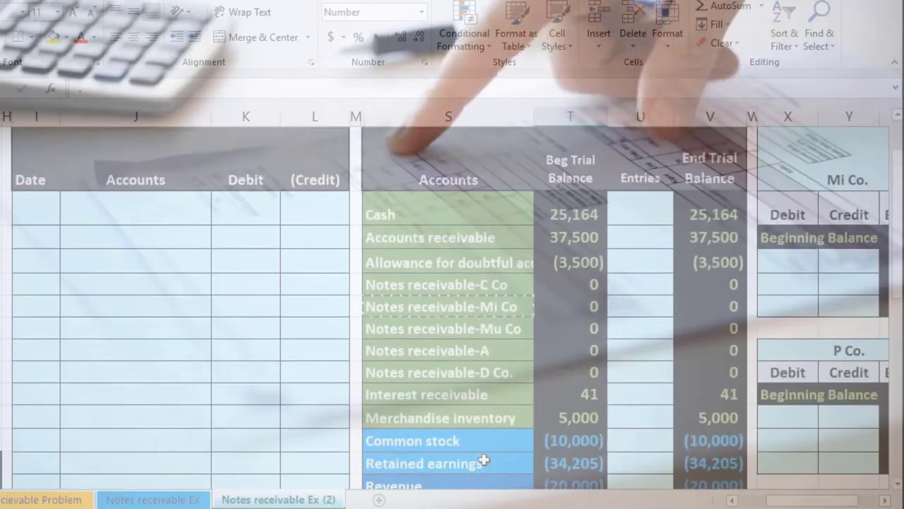
# Check the Accounts and Notes receivable trial balance rows, then scroll to the Mi Co., C Co, Mu Co. ledgers
pyautogui.moveTo(460, 238); pyautogui.dragTo(708, 241)
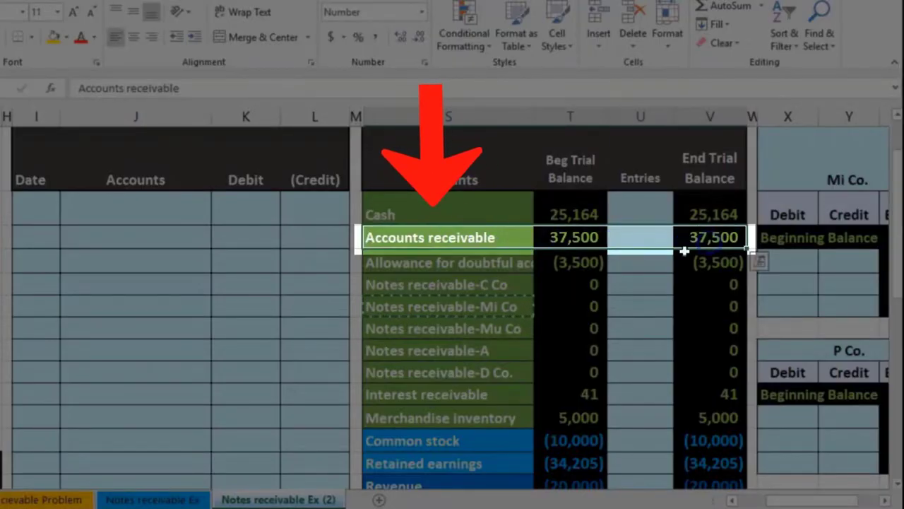
pyautogui.click(480, 283)
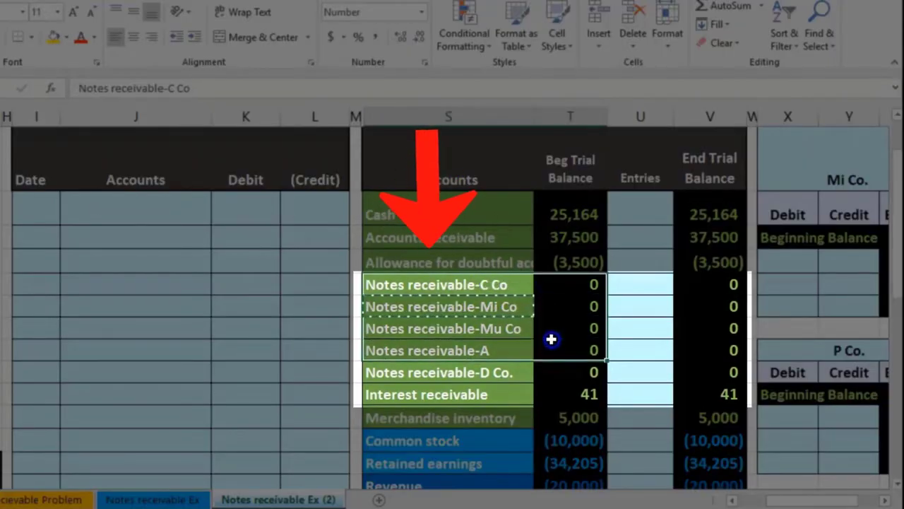
pyautogui.moveTo(551, 339); pyautogui.dragTo(554, 386)
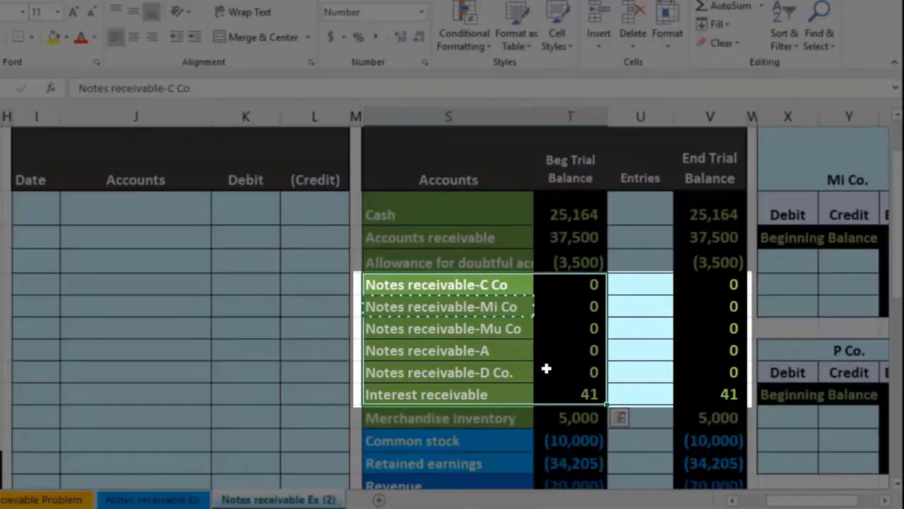
pyautogui.click(475, 291)
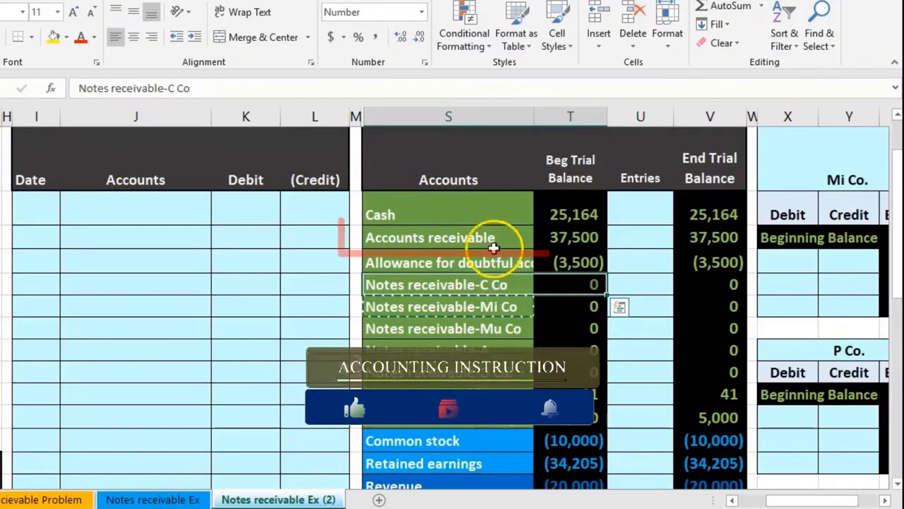
pyautogui.click(479, 238)
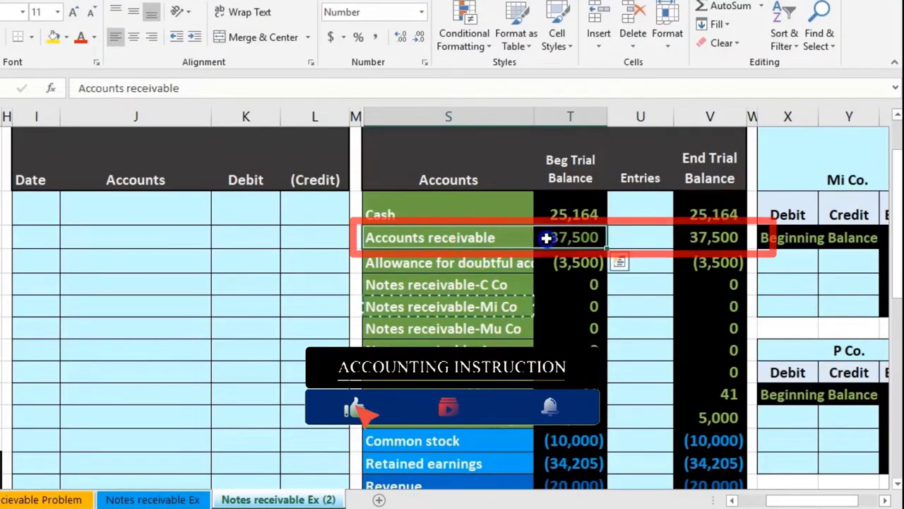
pyautogui.click(696, 237)
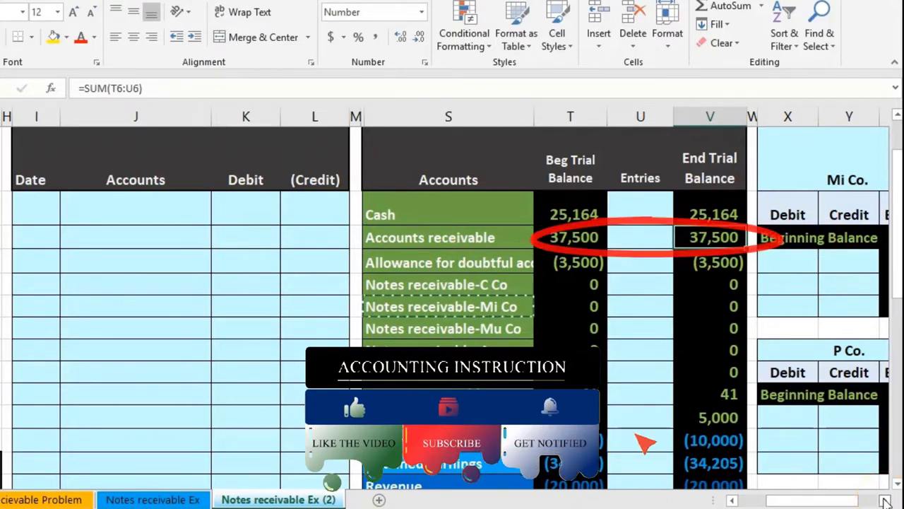
pyautogui.click(885, 500)
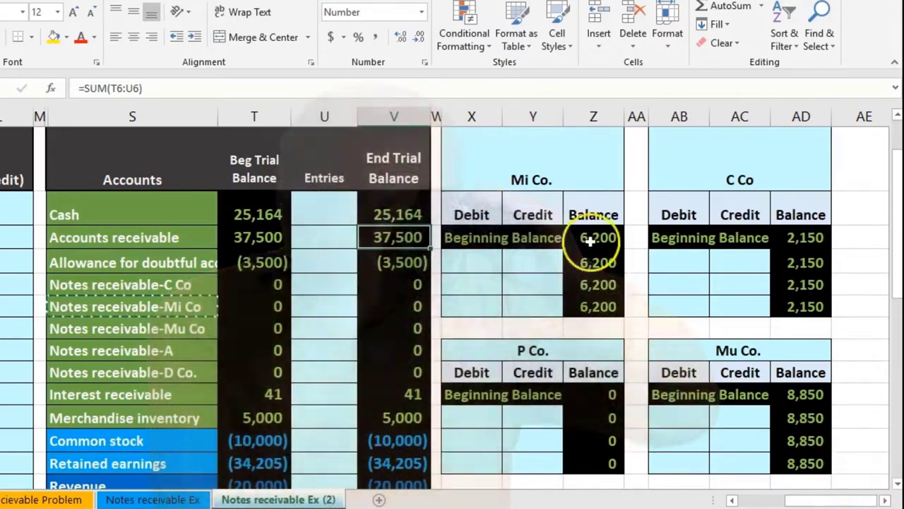
pyautogui.click(521, 178)
pyautogui.click(692, 179)
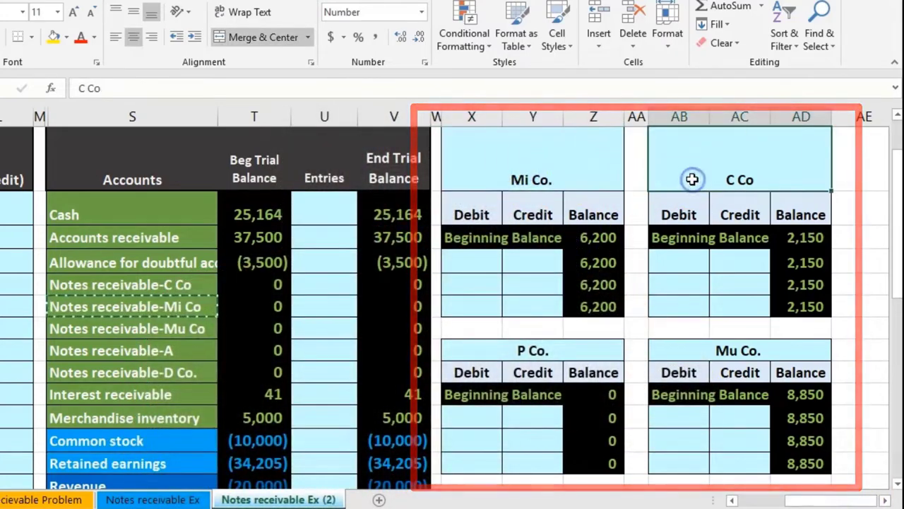
pyautogui.click(515, 345)
pyautogui.click(666, 346)
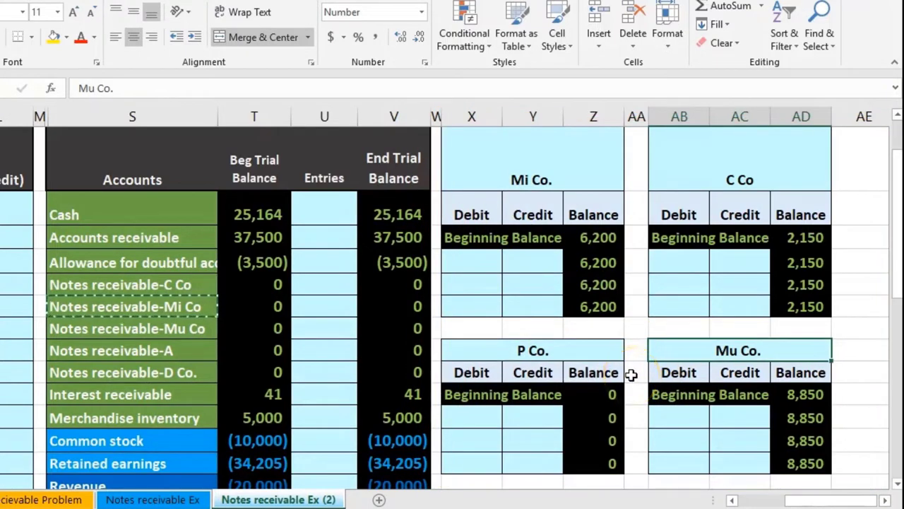
pyautogui.click(593, 241)
pyautogui.click(806, 240)
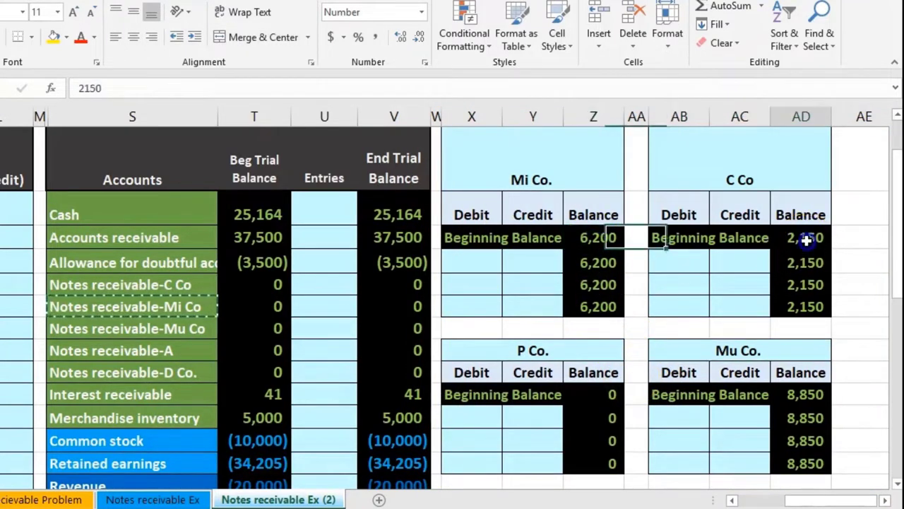
pyautogui.scroll(-5, 769, 396)
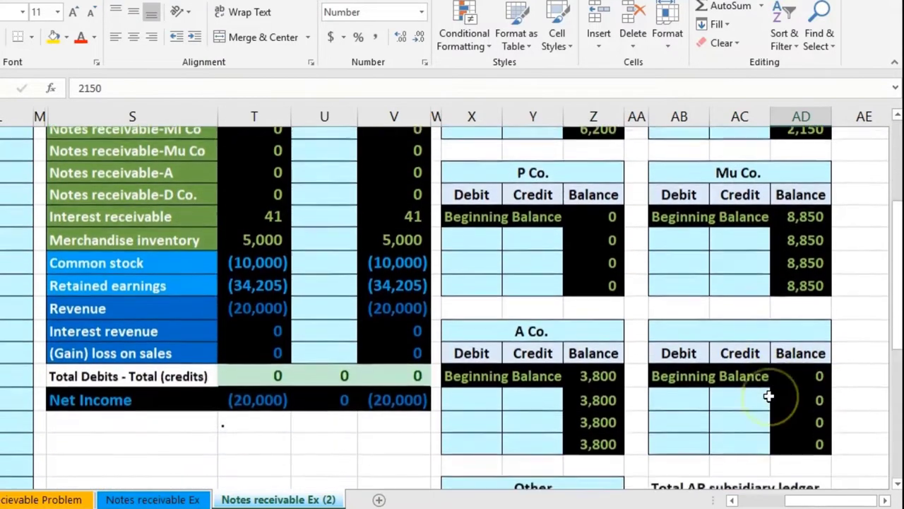
pyautogui.scroll(-1, 770, 395)
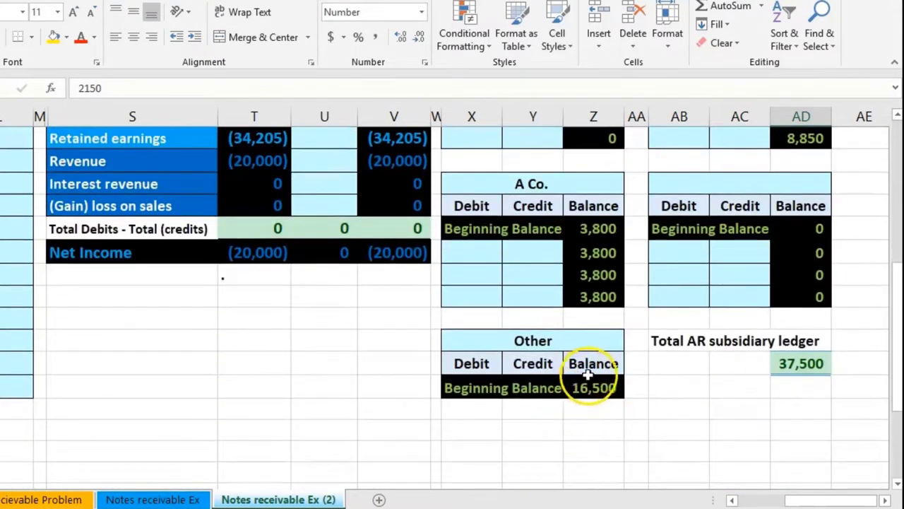
pyautogui.doubleClick(796, 363)
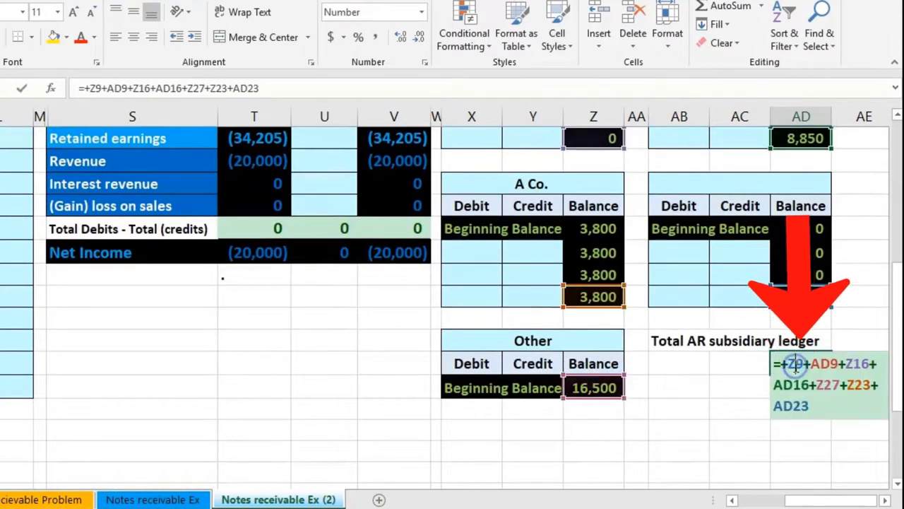
pyautogui.press('Return')
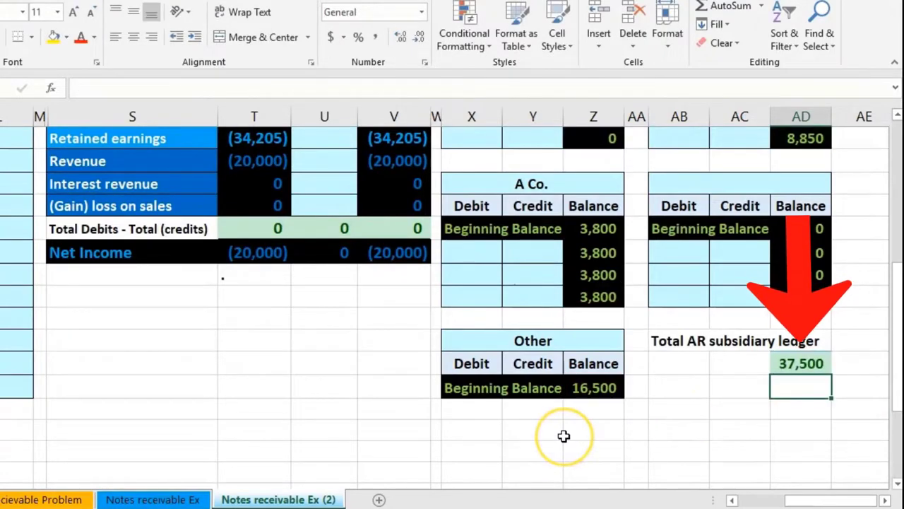
pyautogui.scroll(5, 403, 456)
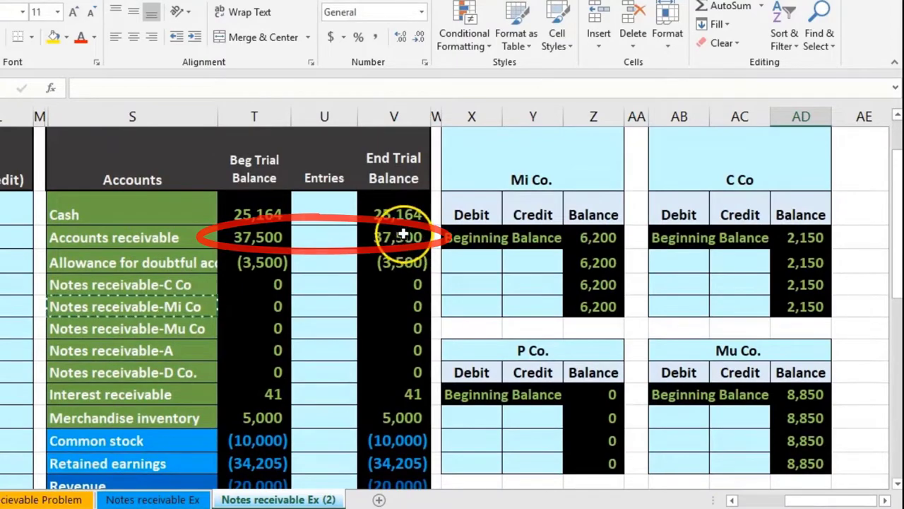
pyautogui.click(402, 234)
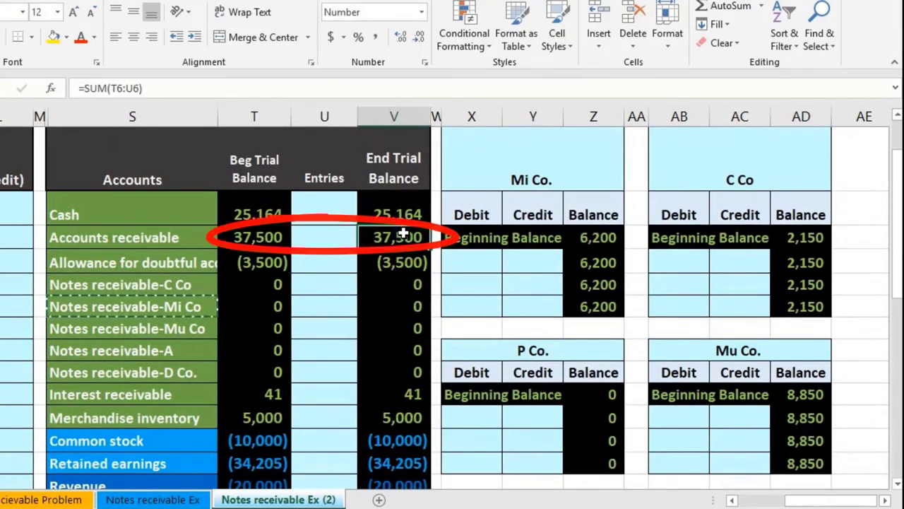
# Scroll left to columns A–E to show the D Co Dec. 16 interest table
pyautogui.hscroll(-15, 716, 484)
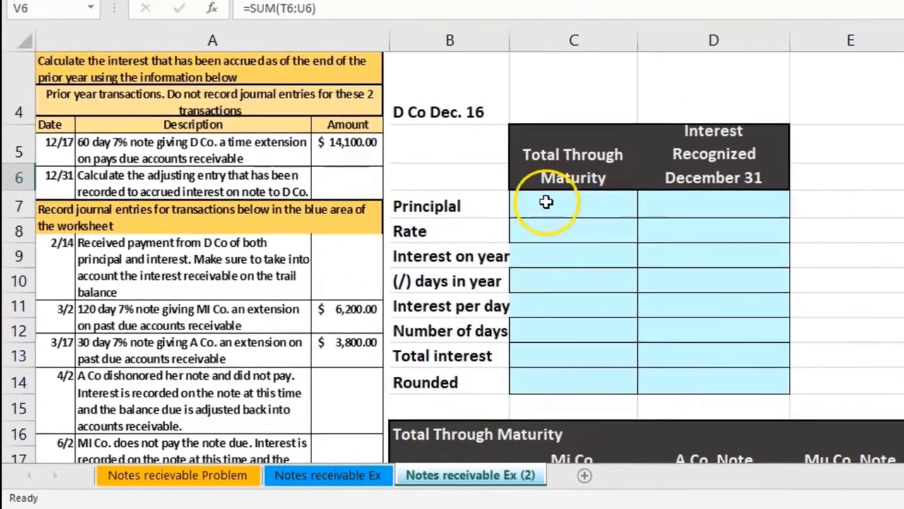
# Enter the D Co principal 14,100 in C7 and the 7% rate in C8
pyautogui.click(605, 181)
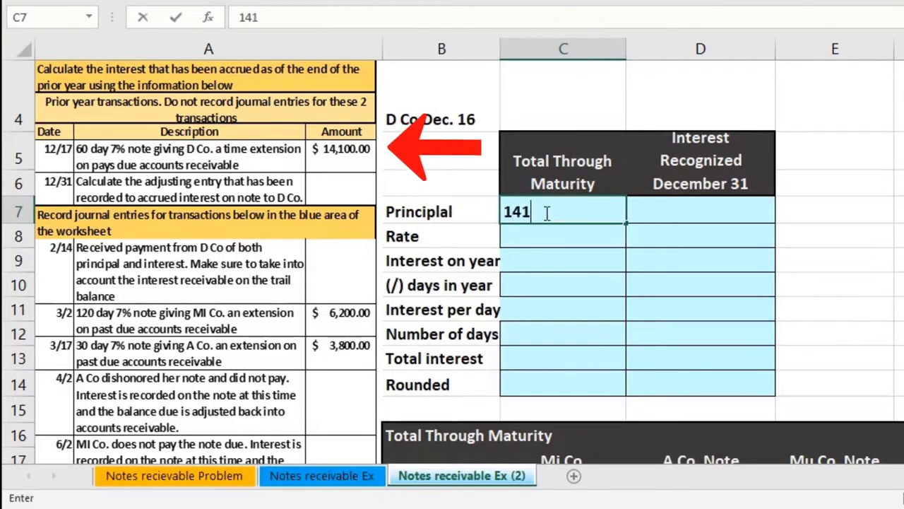
pyautogui.write('14100')
pyautogui.press('Return')
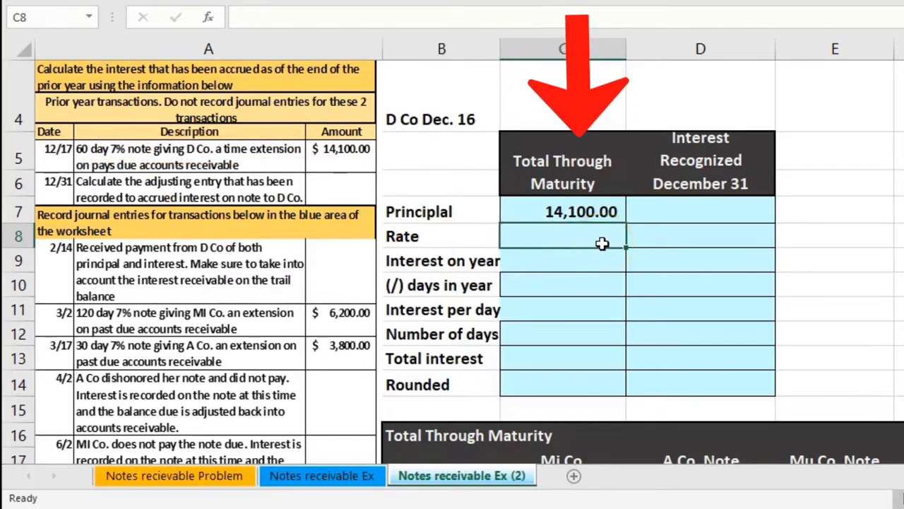
pyautogui.press('Return')
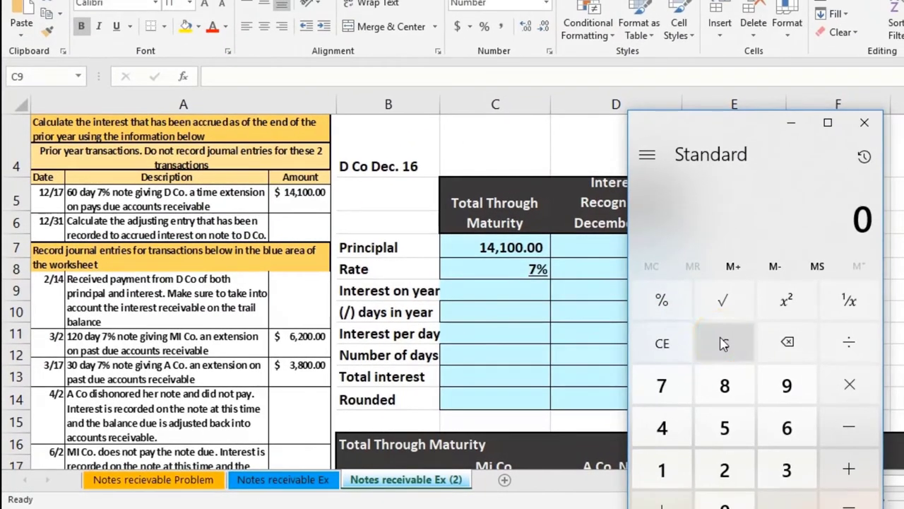
# Compute 14,100 × 7% = 987 in Calculator, then select the worksheet's Interest on year cell
pyautogui.write('14,100')
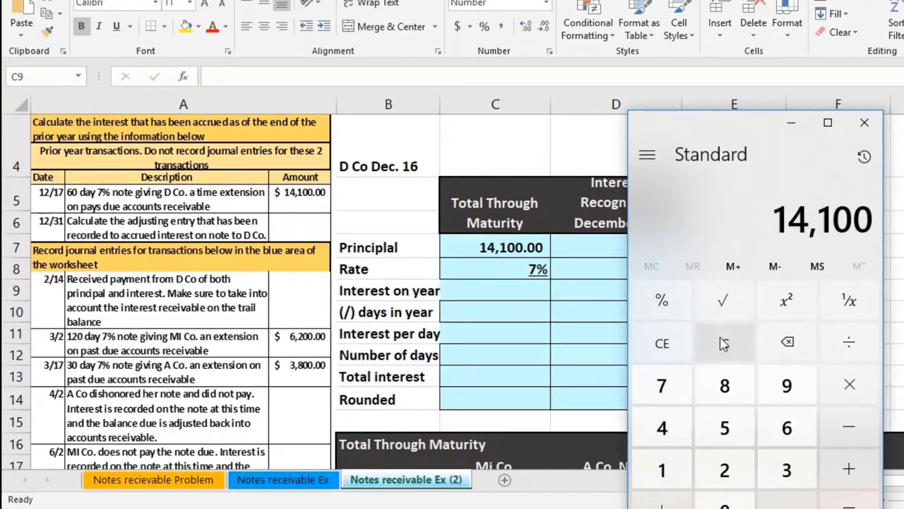
pyautogui.write('*.')
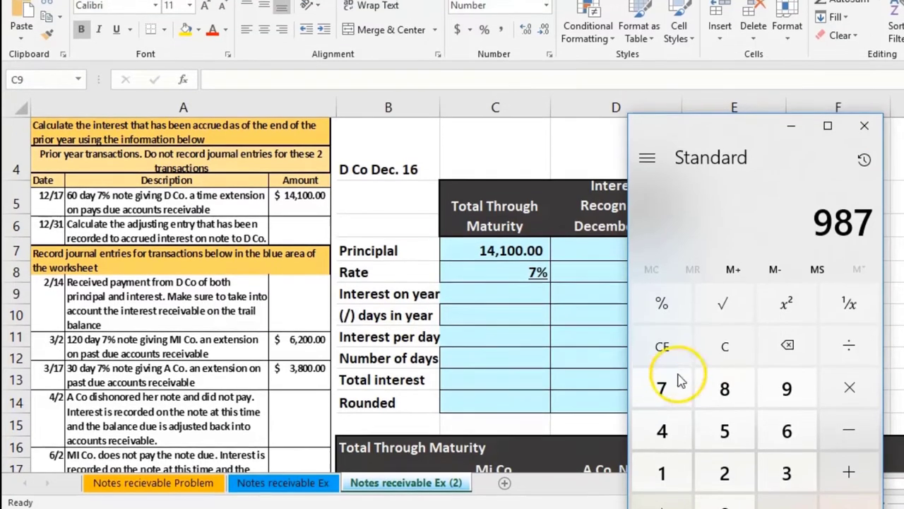
pyautogui.click(526, 325)
pyautogui.click(498, 269)
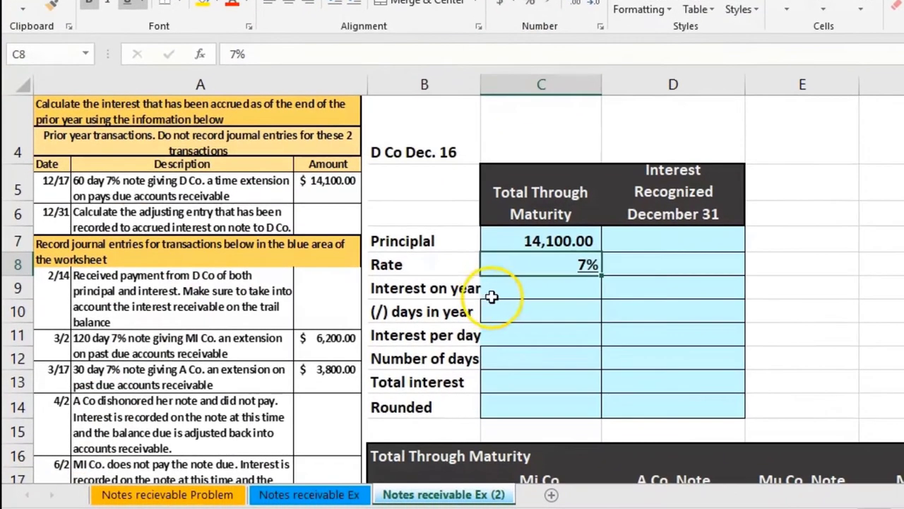
pyautogui.click(493, 296)
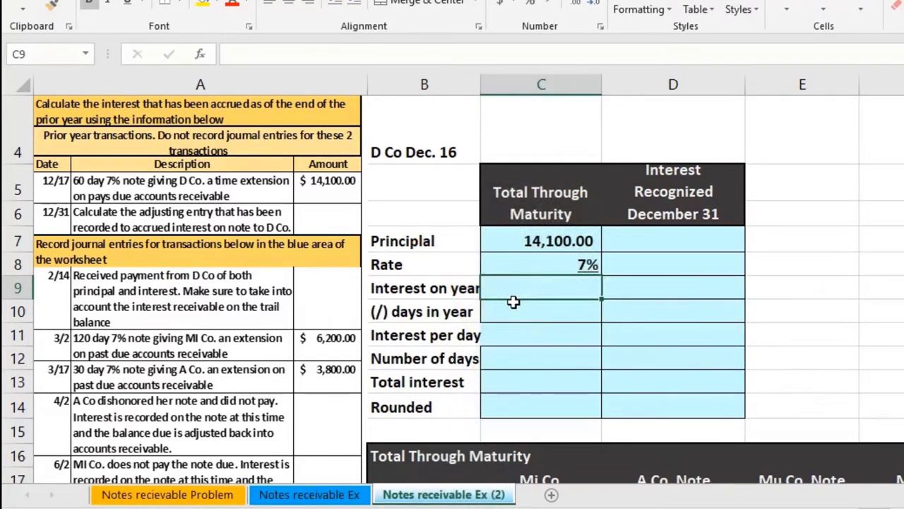
# Enter =C7*C8 in C9 for yearly interest of 987.00
pyautogui.write('=')
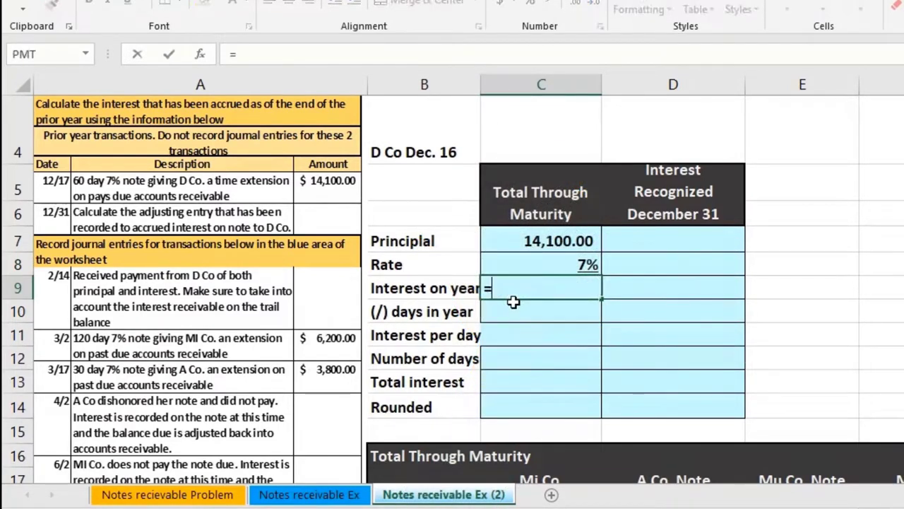
pyautogui.click(540, 240)
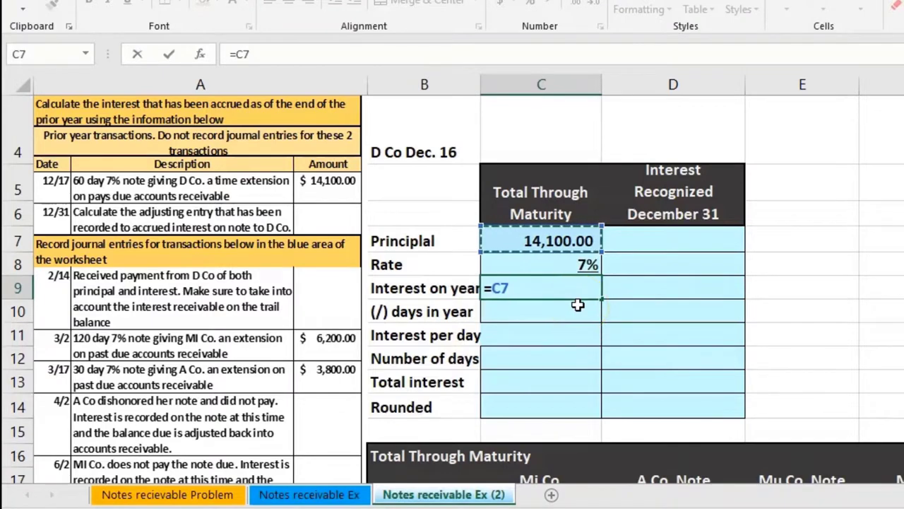
pyautogui.write('*')
pyautogui.click(569, 266)
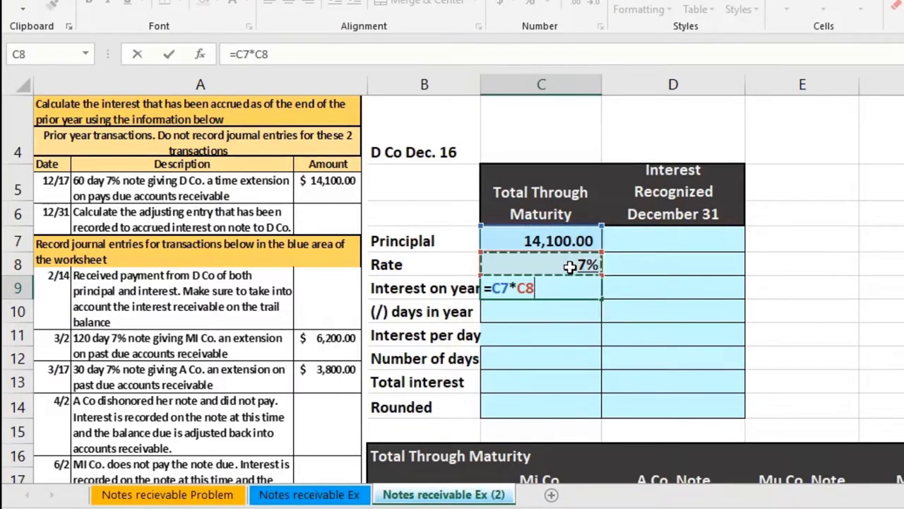
pyautogui.press('Return')
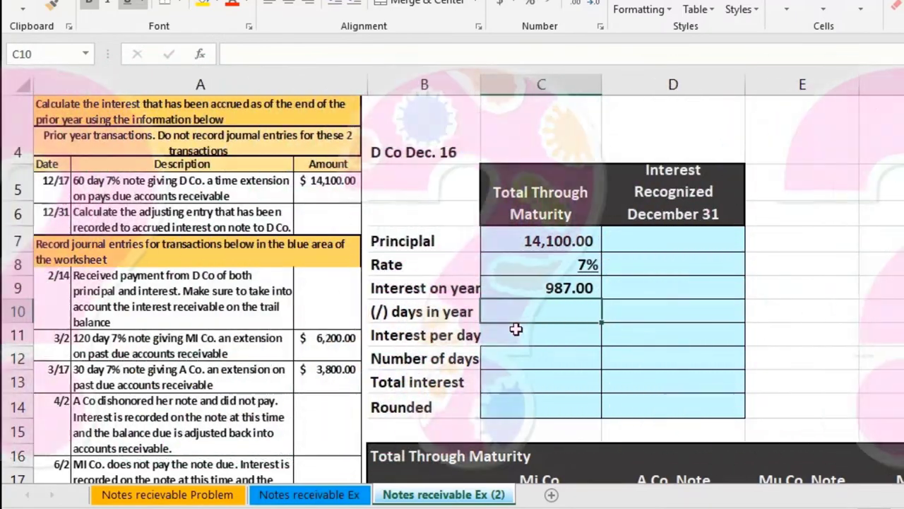
pyautogui.click(526, 272)
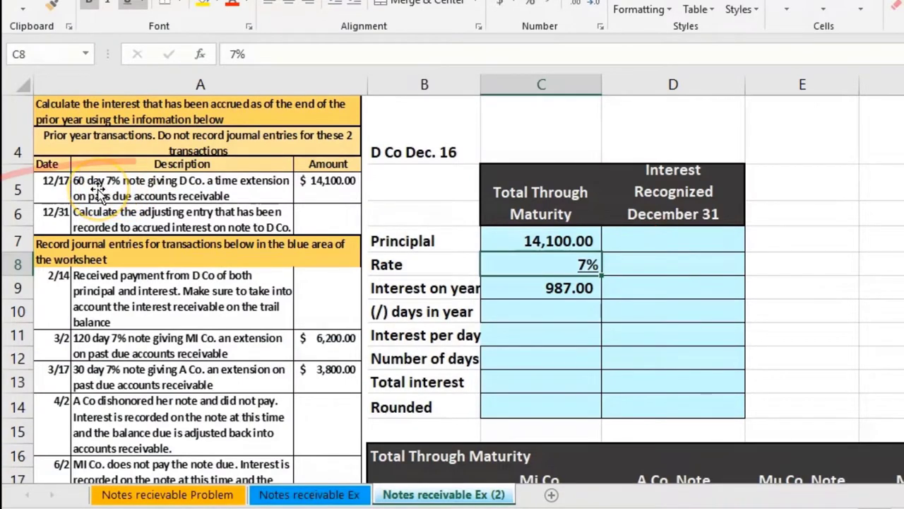
pyautogui.click(583, 291)
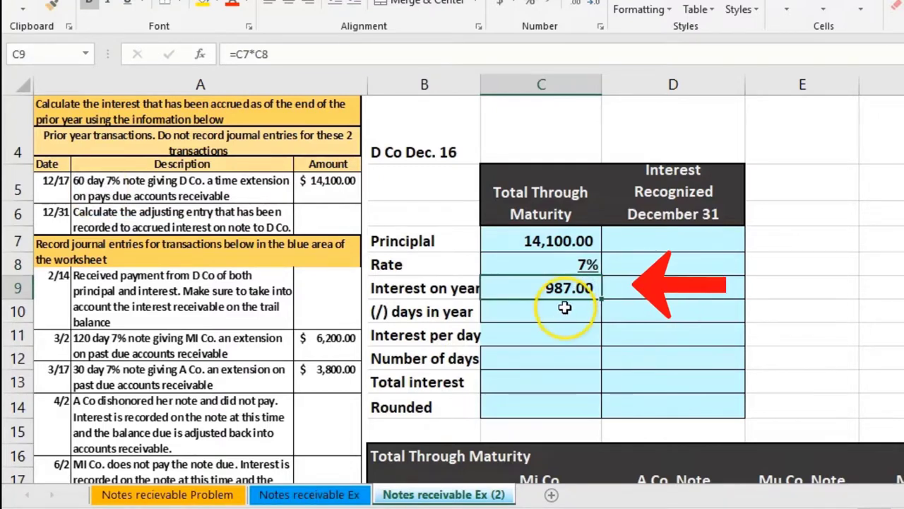
# Enter =12*30 for a 360-day year and =C9/C10 for daily interest of 2.74
pyautogui.click(566, 305)
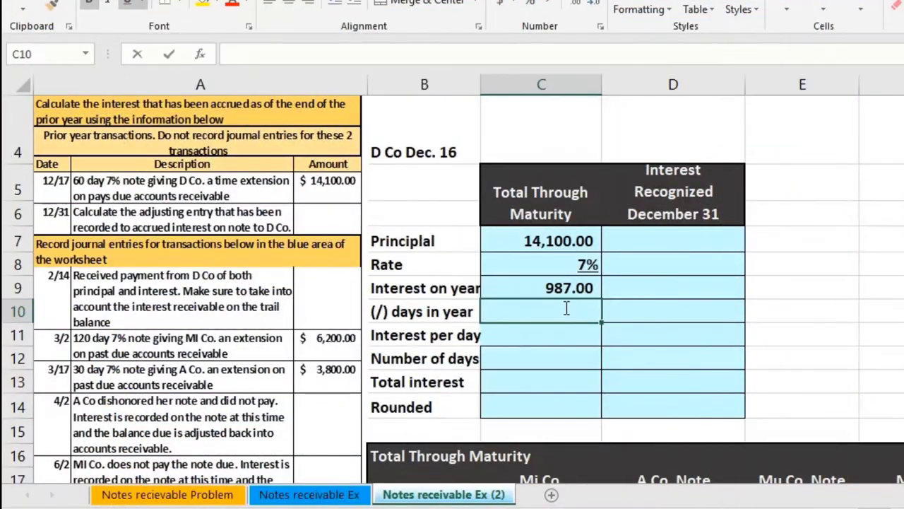
pyautogui.write('=12*30')
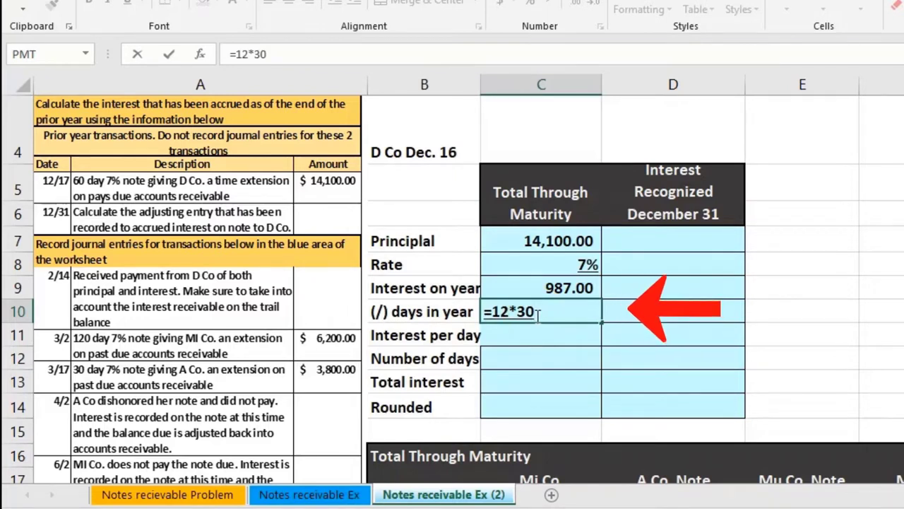
pyautogui.press('Return')
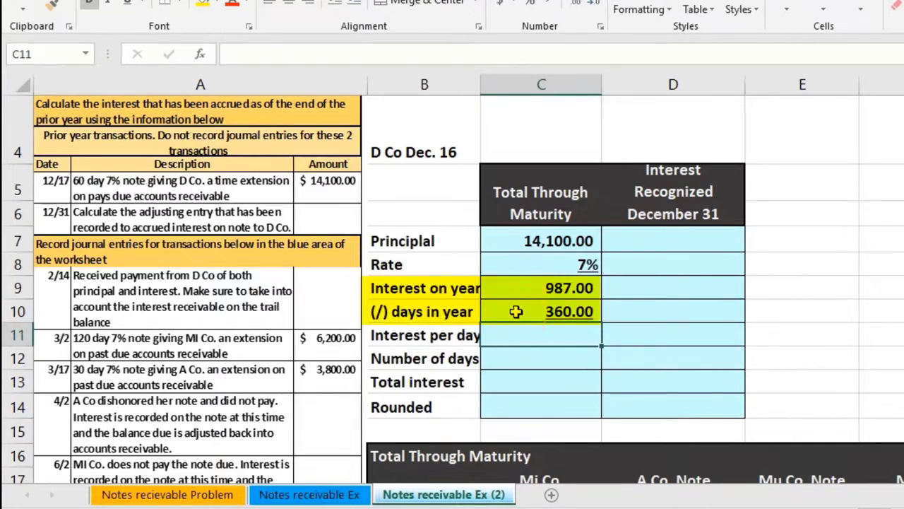
pyautogui.write('=')
pyautogui.click(518, 287)
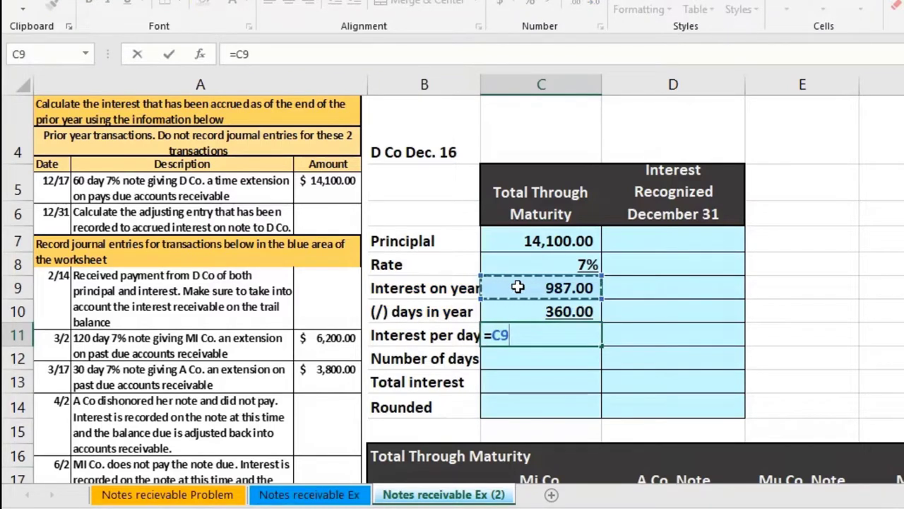
pyautogui.write('/')
pyautogui.click(526, 310)
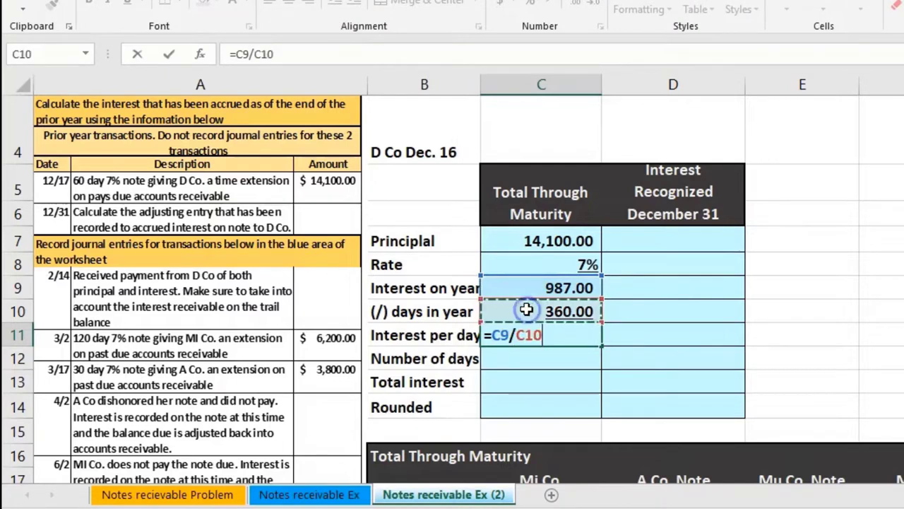
pyautogui.press('Return')
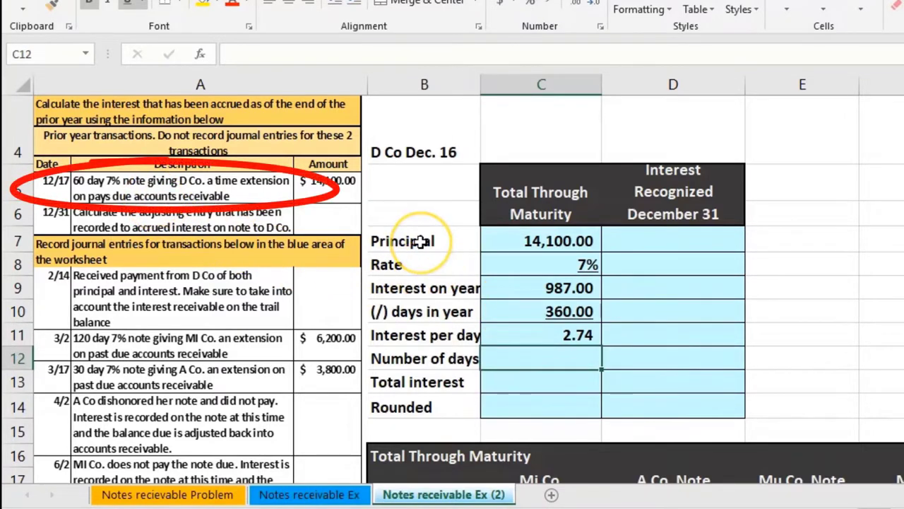
# Enter 60 days and =C11*C12 for total interest of 164.50
pyautogui.write('60')
pyautogui.press('Return')
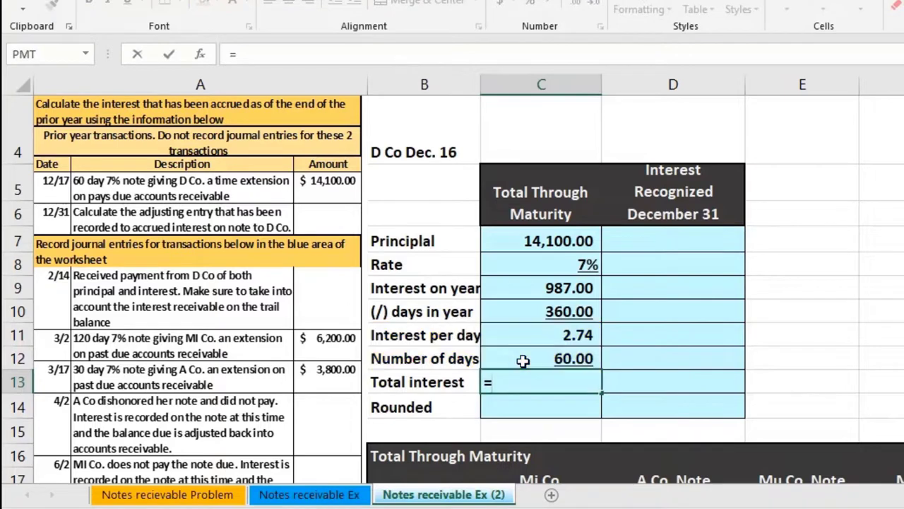
pyautogui.click(522, 338)
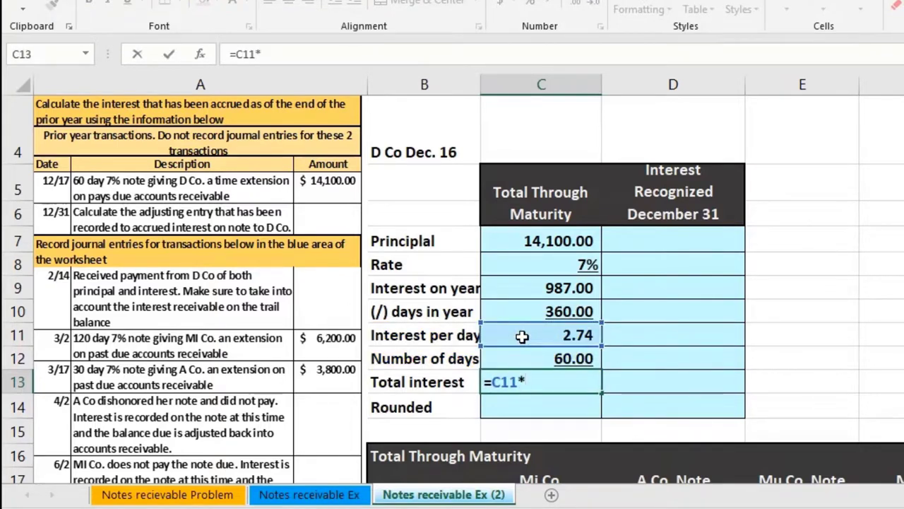
pyautogui.click(525, 359)
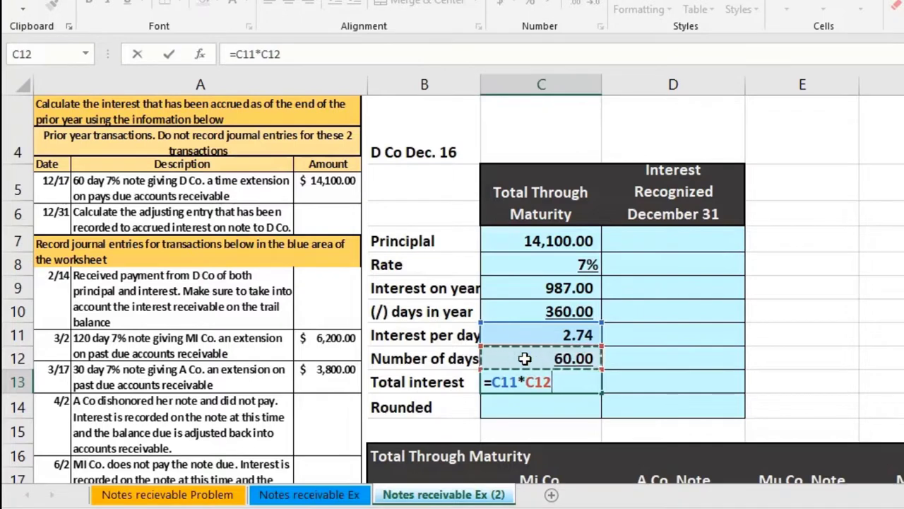
pyautogui.press('Return')
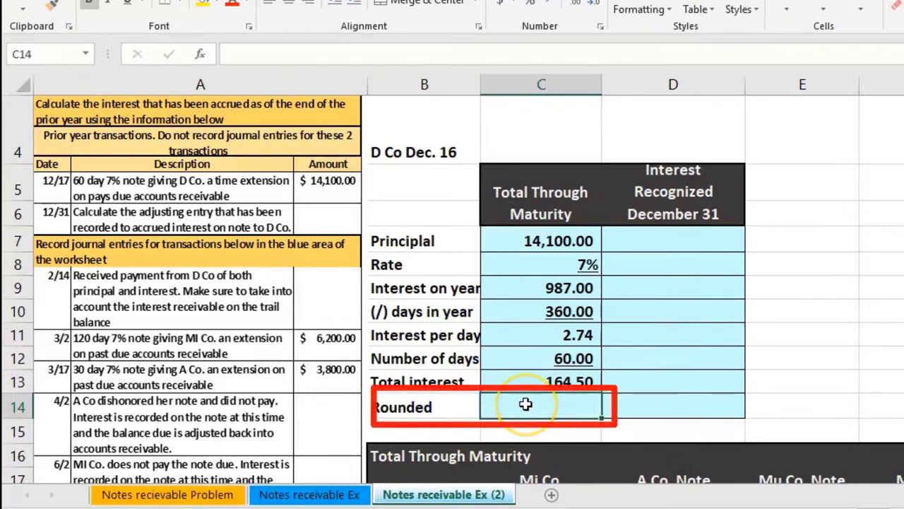
# Set C14 to =C13 and reduce its decimals to display 165, moving Calculator aside
pyautogui.write('=')
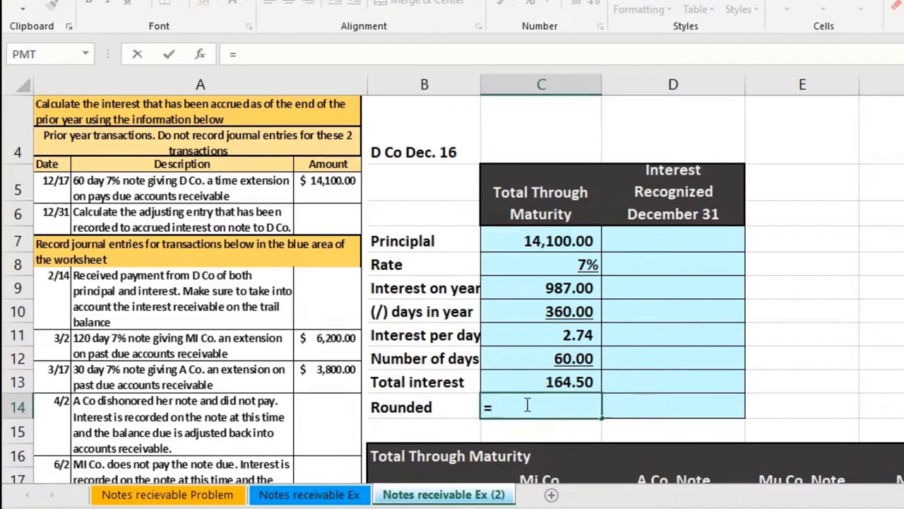
pyautogui.click(519, 386)
pyautogui.press('Return')
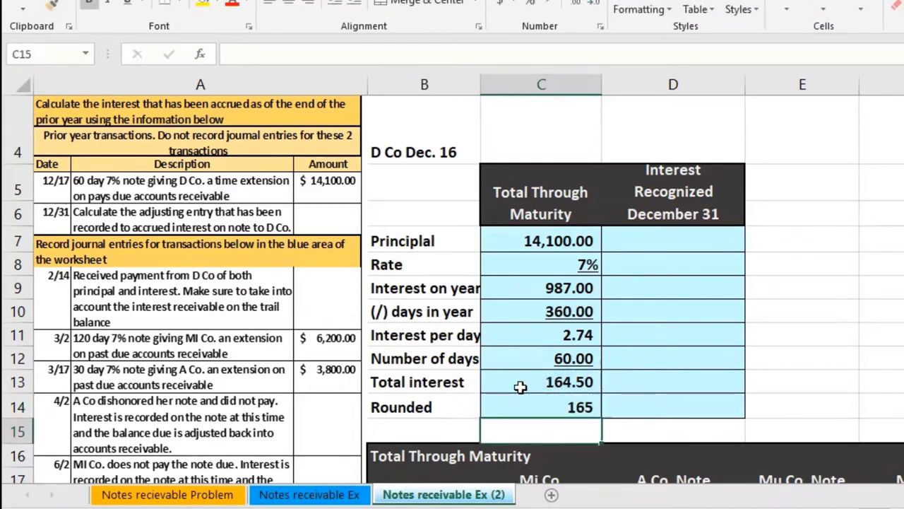
pyautogui.press('Up')
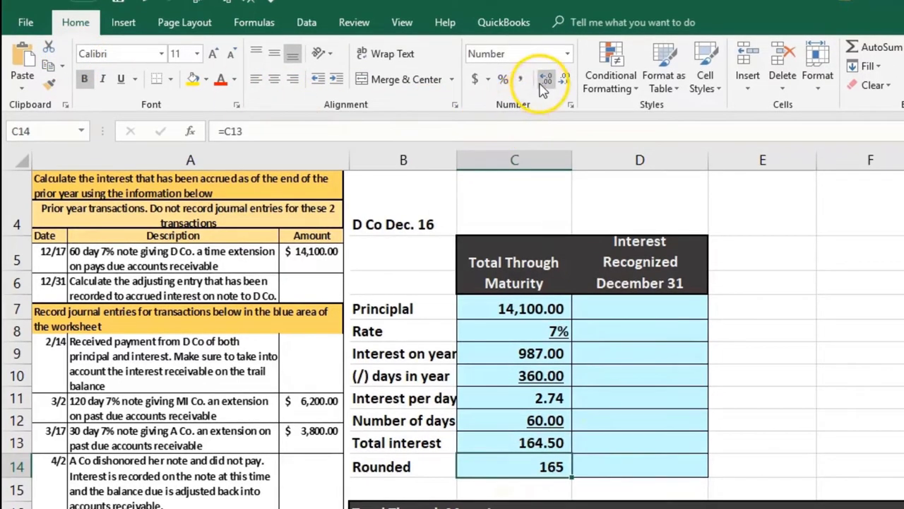
pyautogui.click(542, 85)
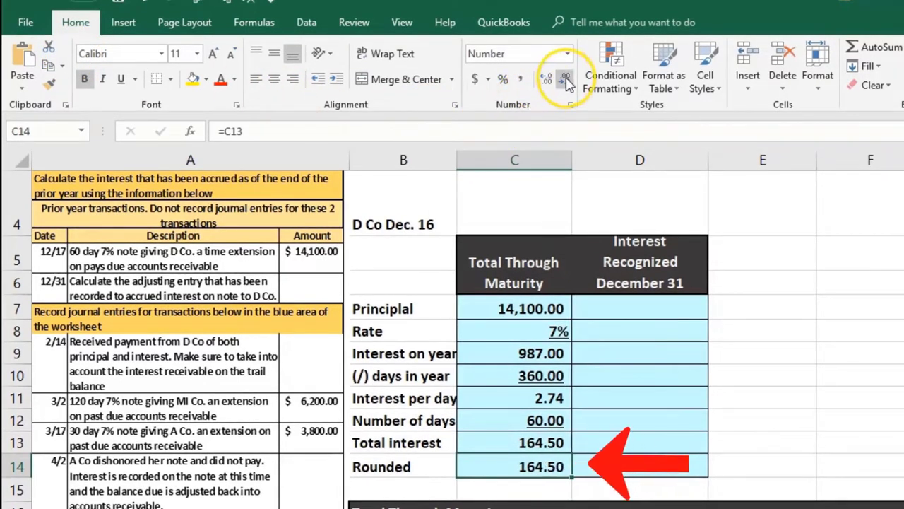
pyautogui.click(566, 80)
pyautogui.click(567, 80)
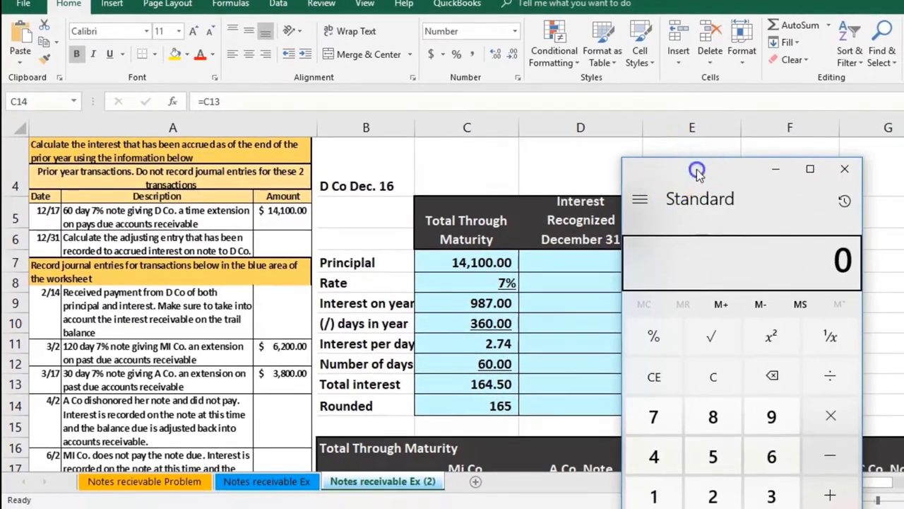
pyautogui.moveTo(698, 171); pyautogui.dragTo(608, 159)
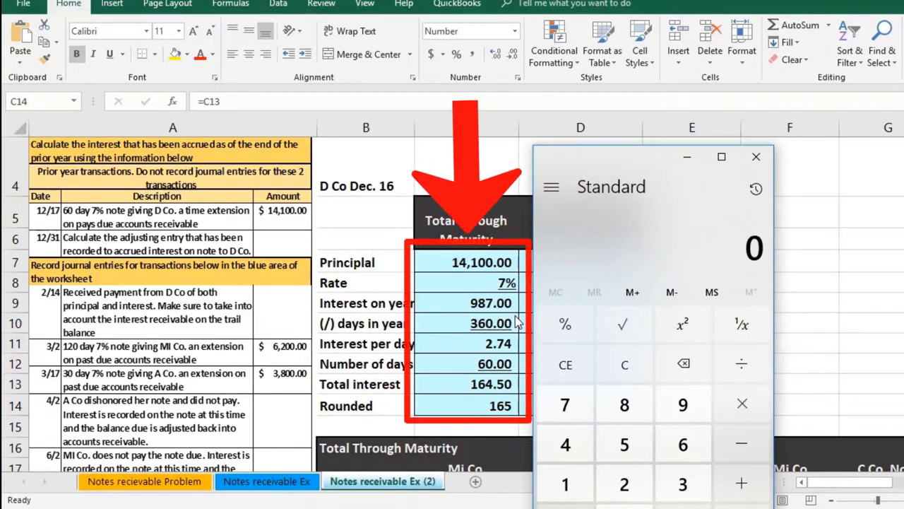
# In Calculator, divide 987 by 12 and double the 82.25 result to get 164.5
pyautogui.write('987')
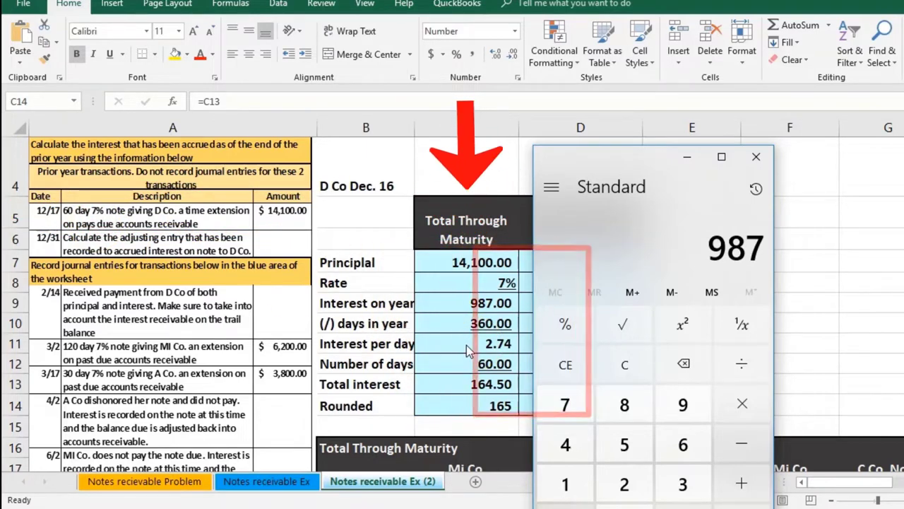
pyautogui.press('/')
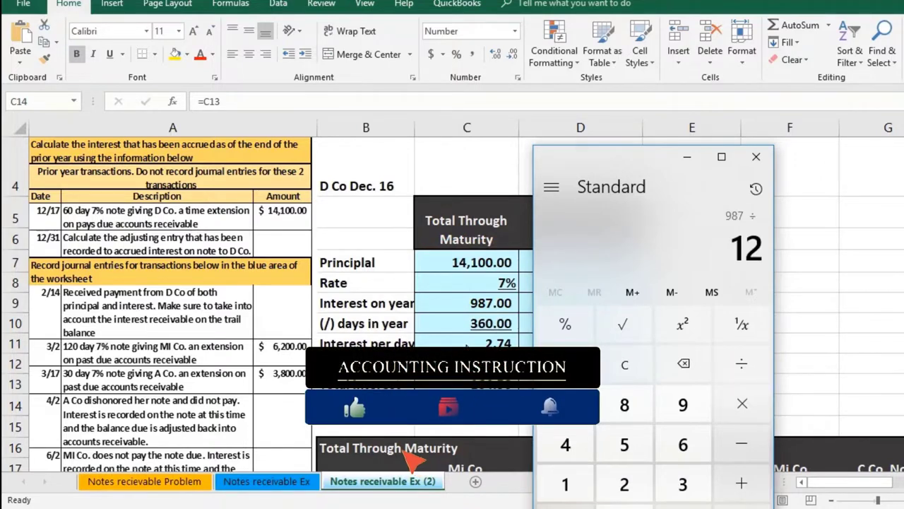
pyautogui.press('Return')
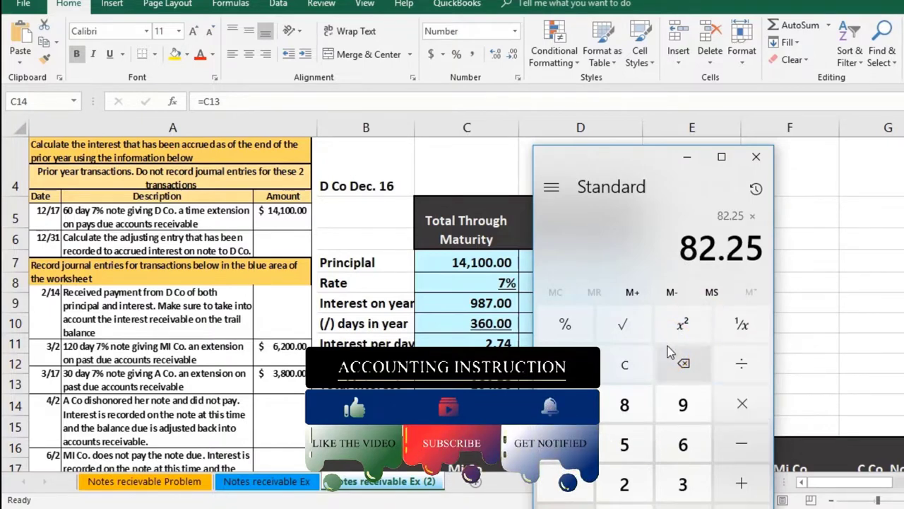
pyautogui.press('2')
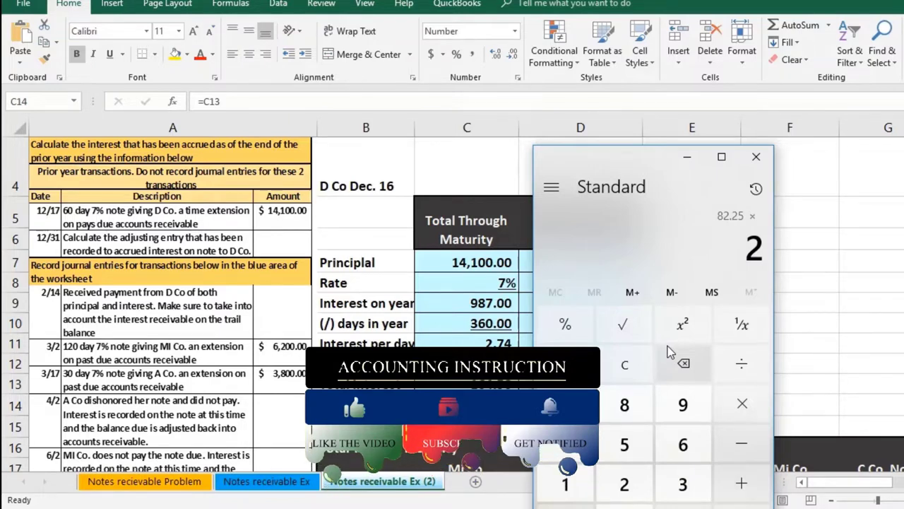
pyautogui.press('Return')
pyautogui.click(692, 300)
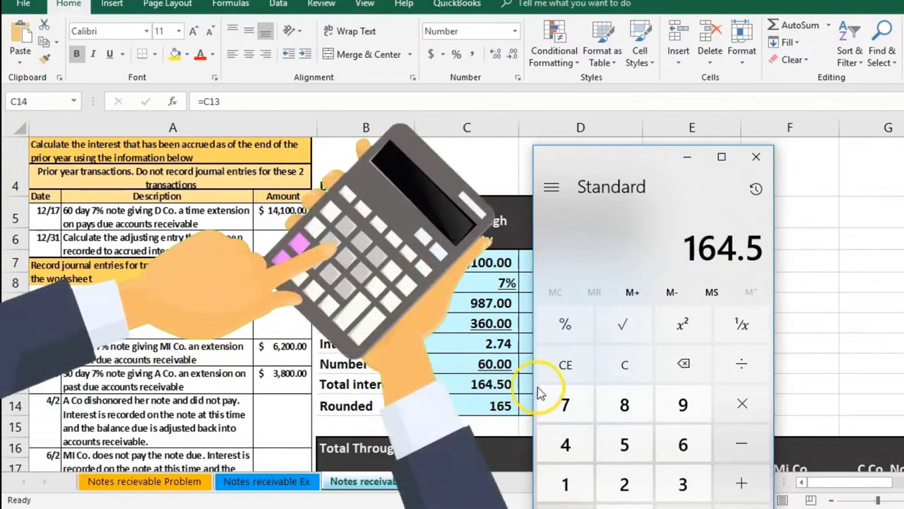
pyautogui.click(615, 376)
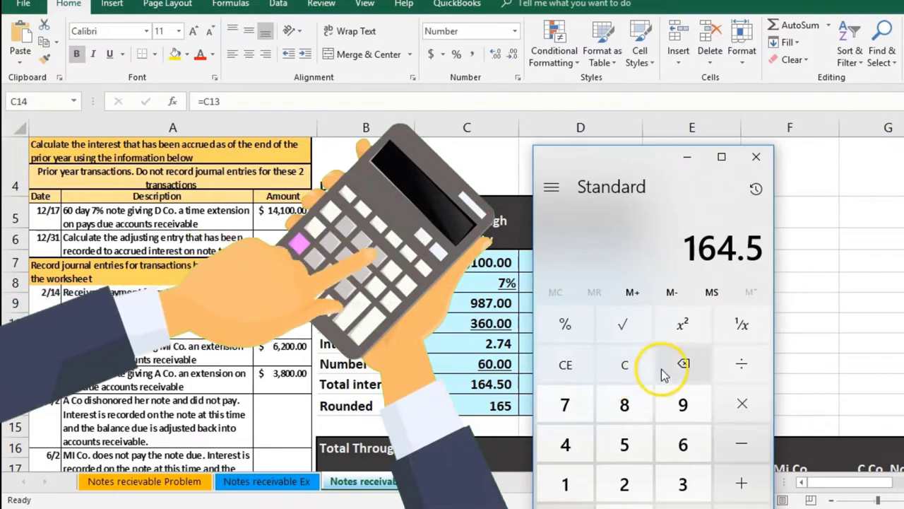
pyautogui.click(647, 370)
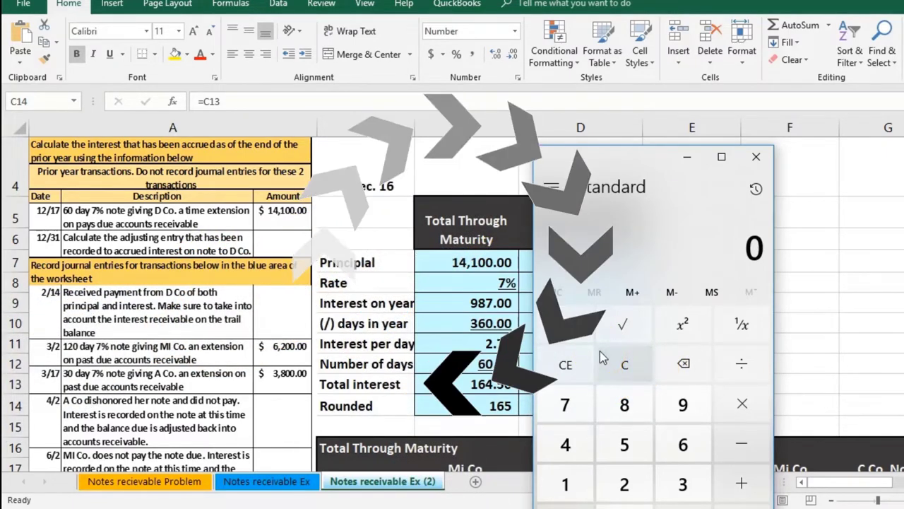
# Compute 60 ÷ 360 and 2 ÷ 12 as fractions of the year
pyautogui.write('60 ÷')
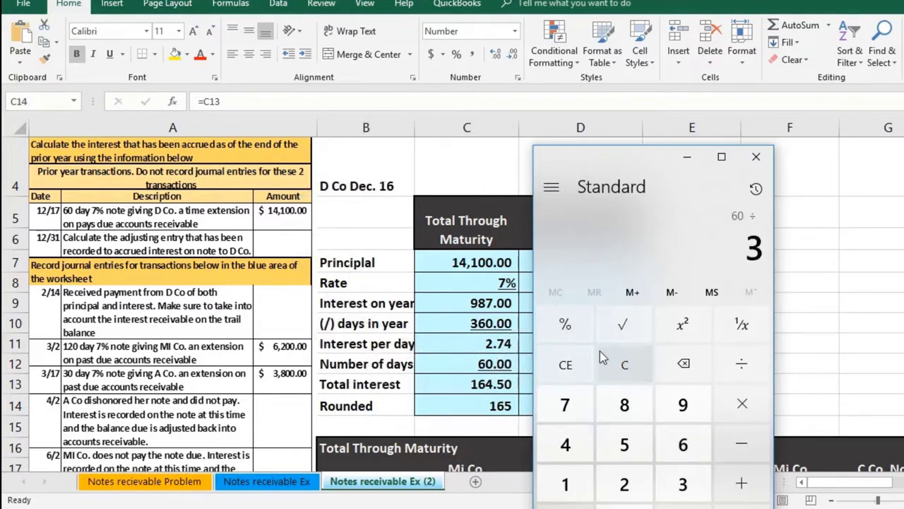
pyautogui.press('Return')
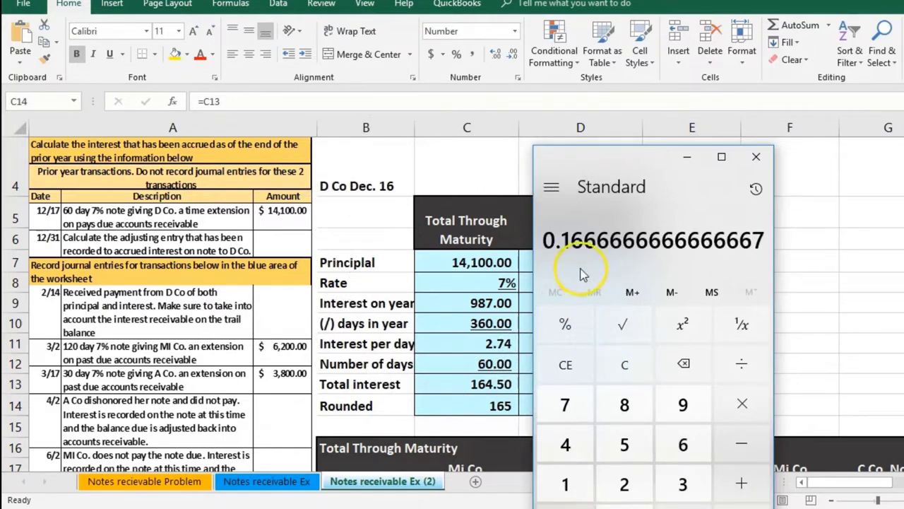
pyautogui.click(633, 355)
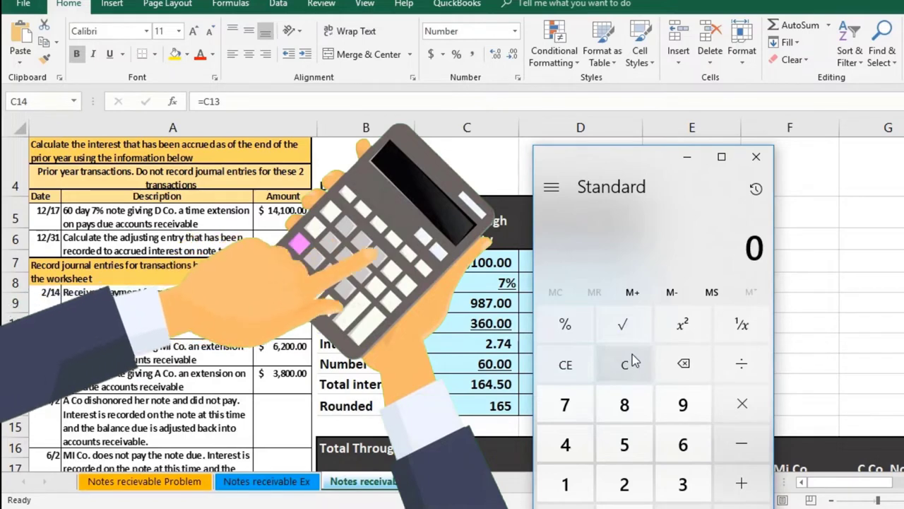
pyautogui.write('2')
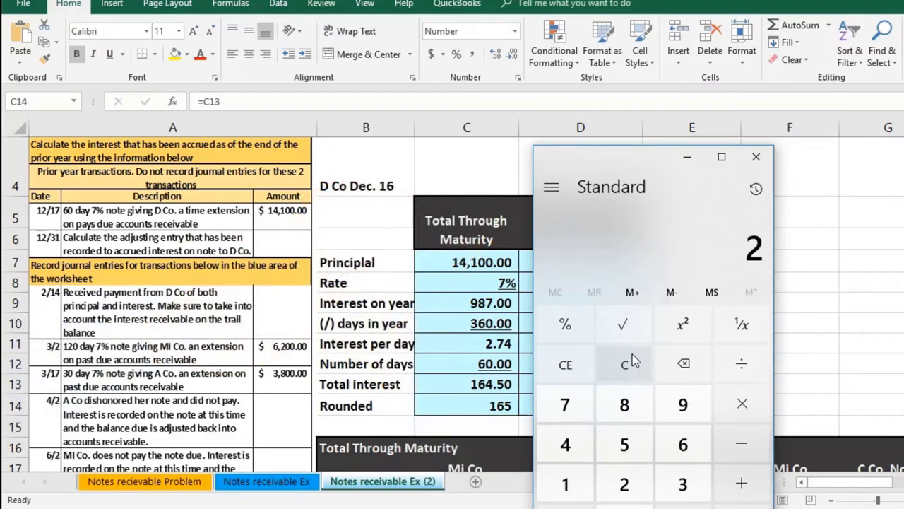
pyautogui.write('/12')
pyautogui.press('Return')
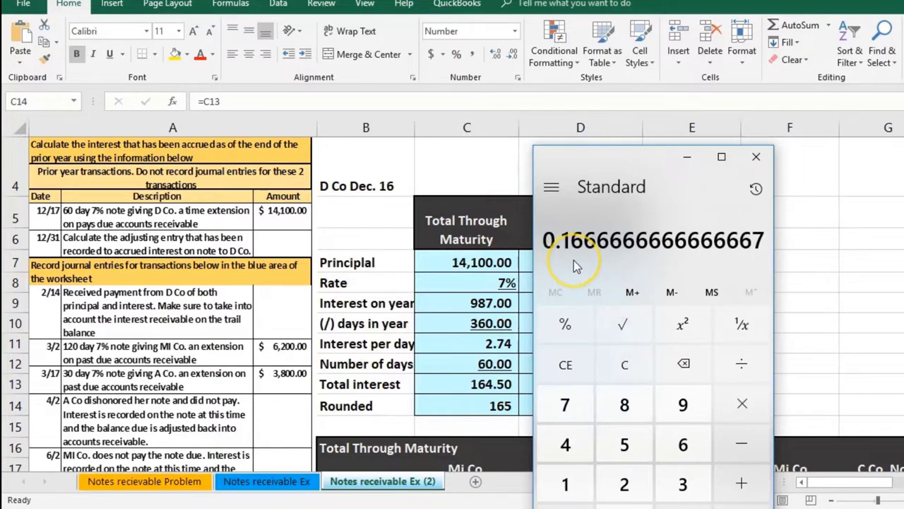
# Multiply 2/12 by 987 to confirm 164.5, then close Calculator
pyautogui.write('*')
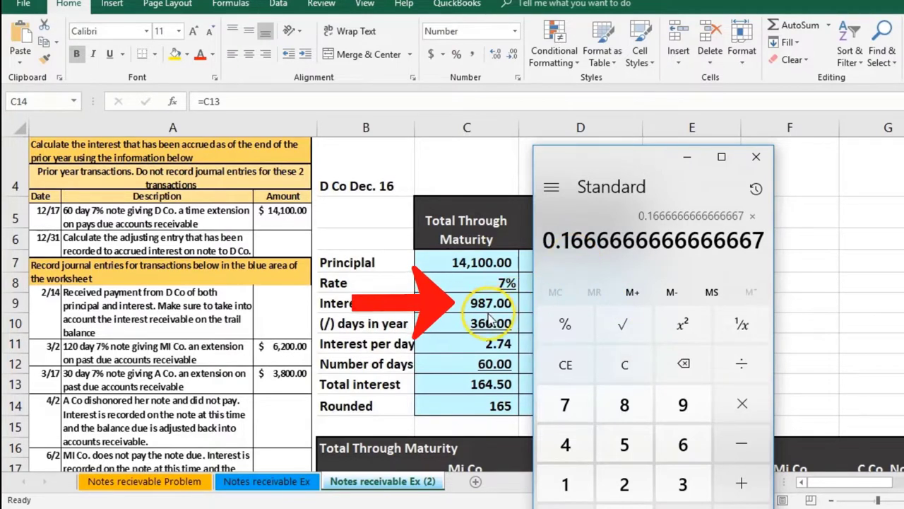
pyautogui.write('9')
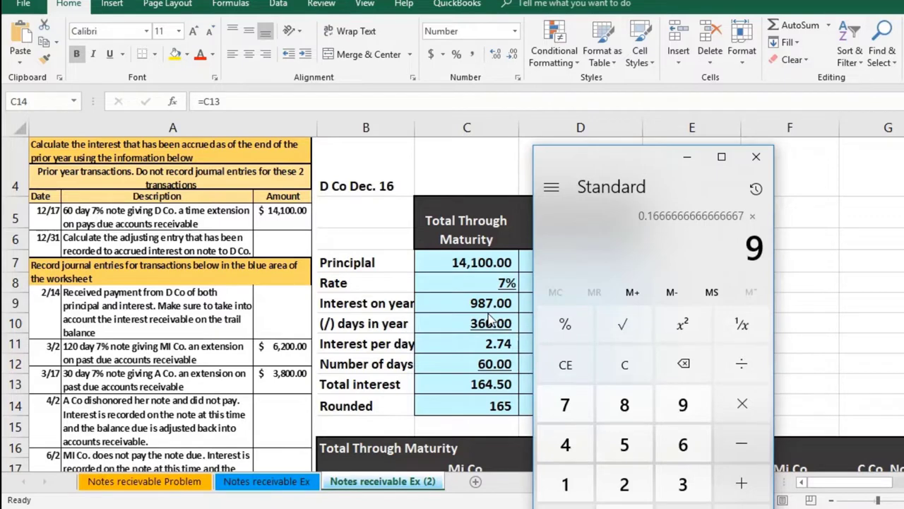
pyautogui.write('787')
pyautogui.press('Return')
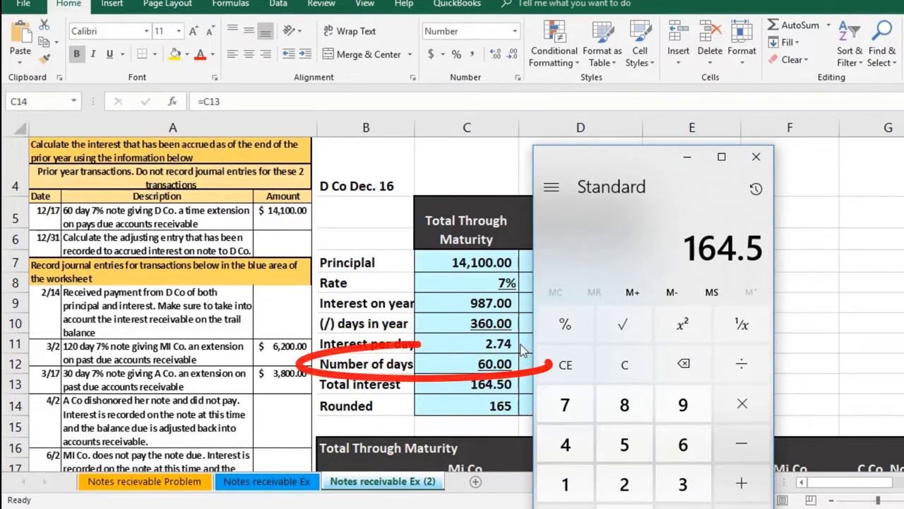
pyautogui.click(724, 205)
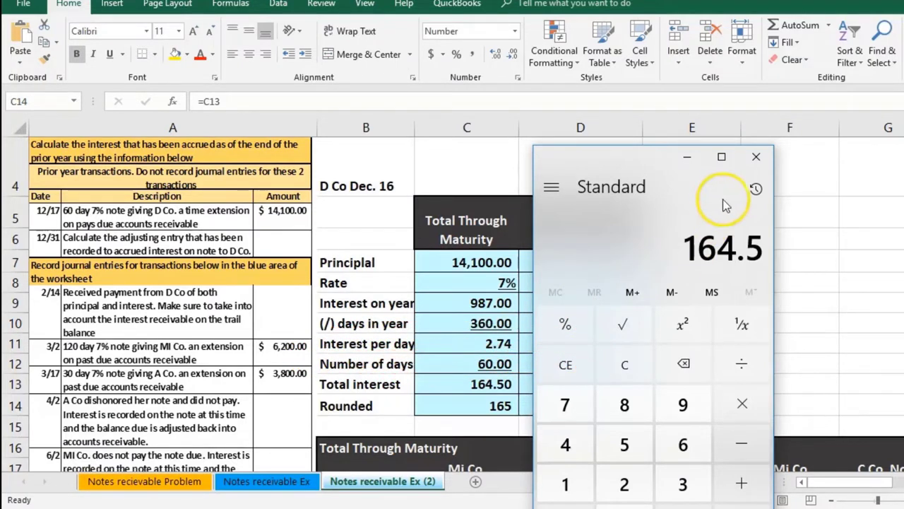
pyautogui.click(756, 156)
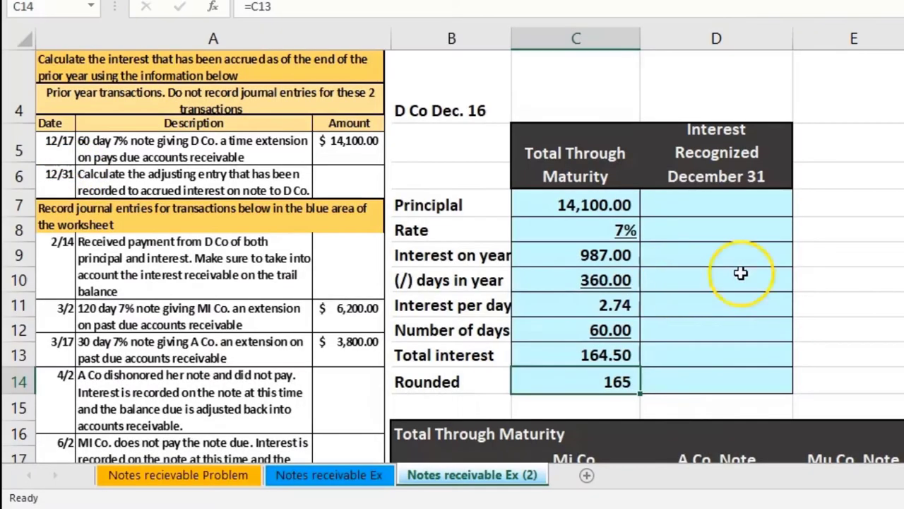
# Enter 14,100 and 7% in D7–D8, =D7*D8 for 987.00, and 360 days in D10
pyautogui.click(720, 207)
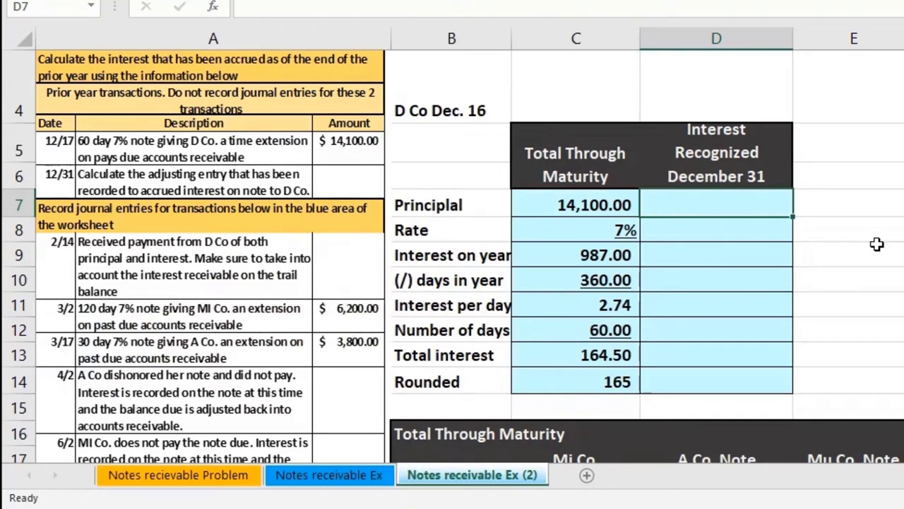
pyautogui.write('14,10')
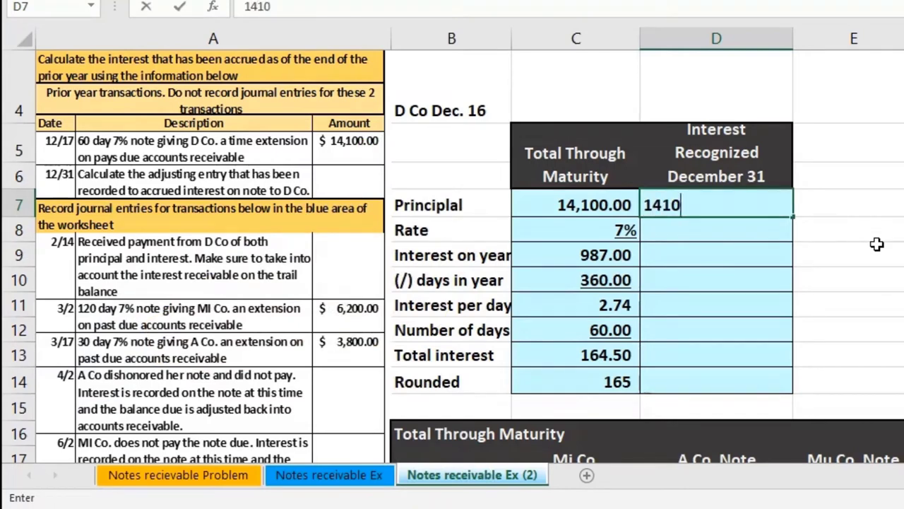
pyautogui.write('0')
pyautogui.press('Return')
pyautogui.write('7%')
pyautogui.press('Return')
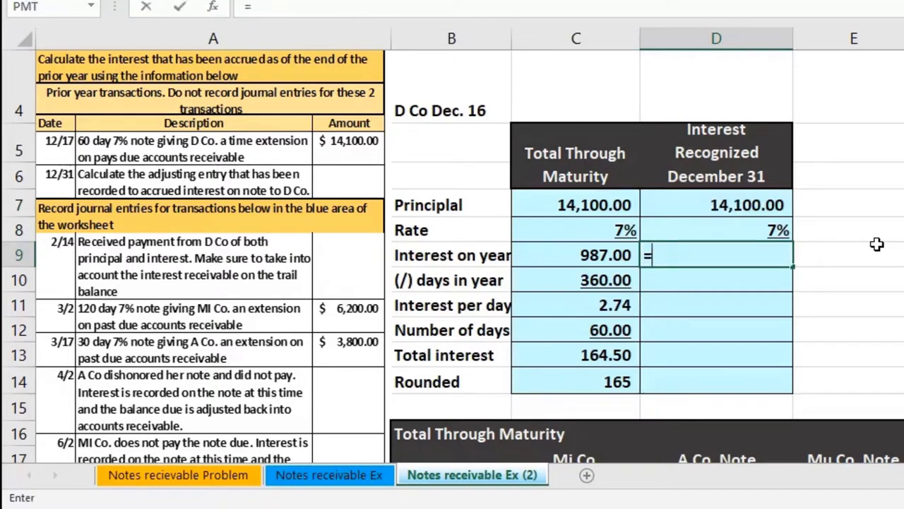
pyautogui.write('=')
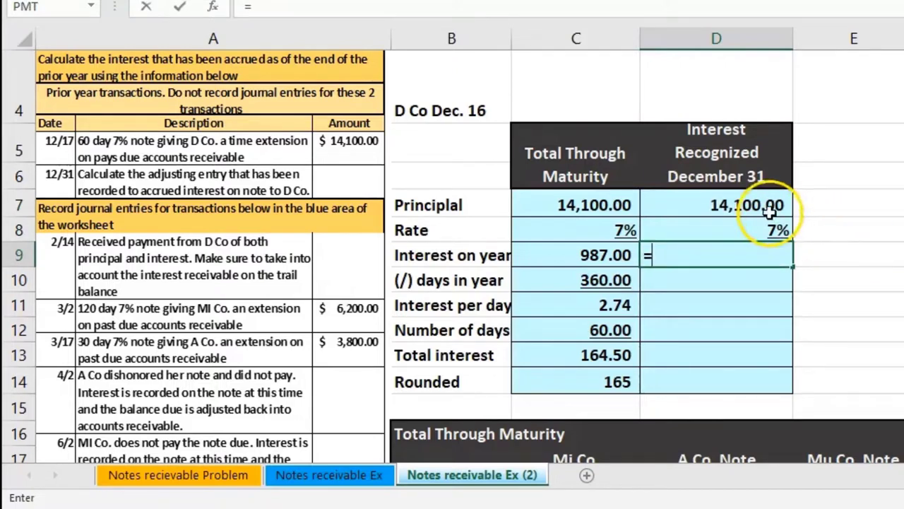
pyautogui.click(760, 205)
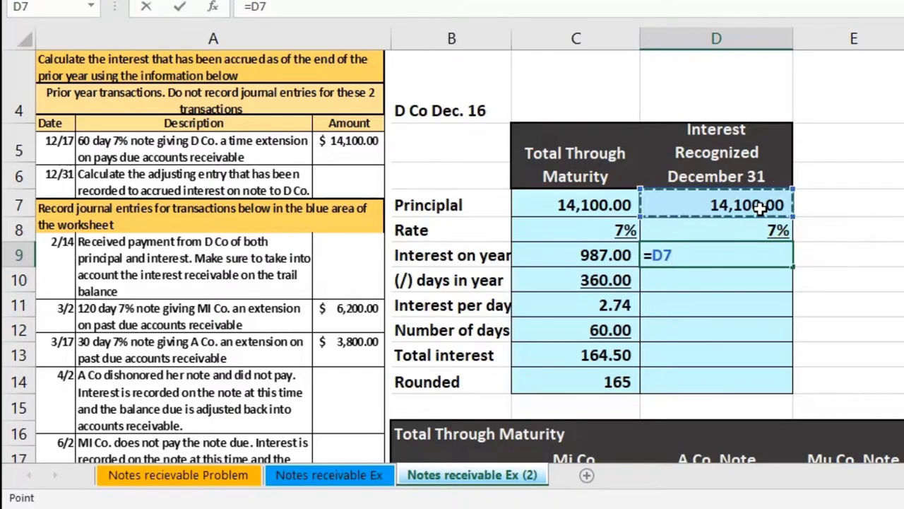
pyautogui.write('*')
pyautogui.click(757, 222)
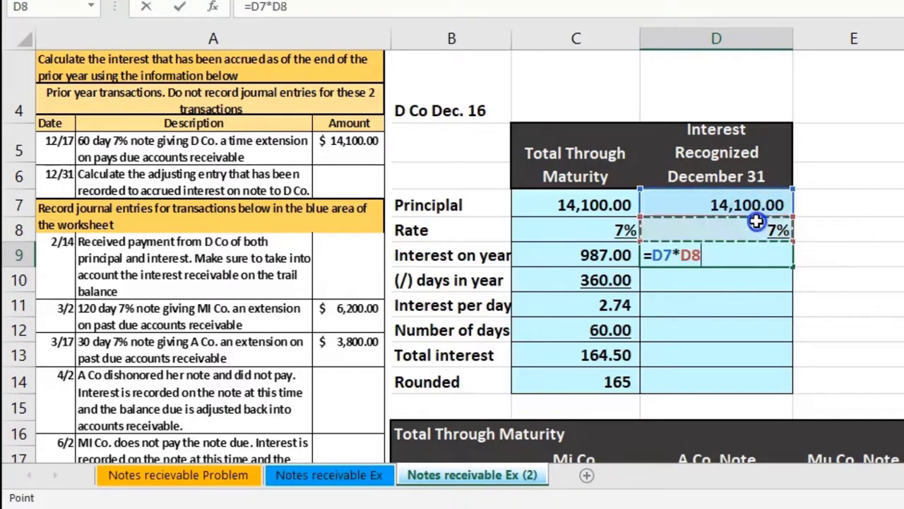
pyautogui.press('Return')
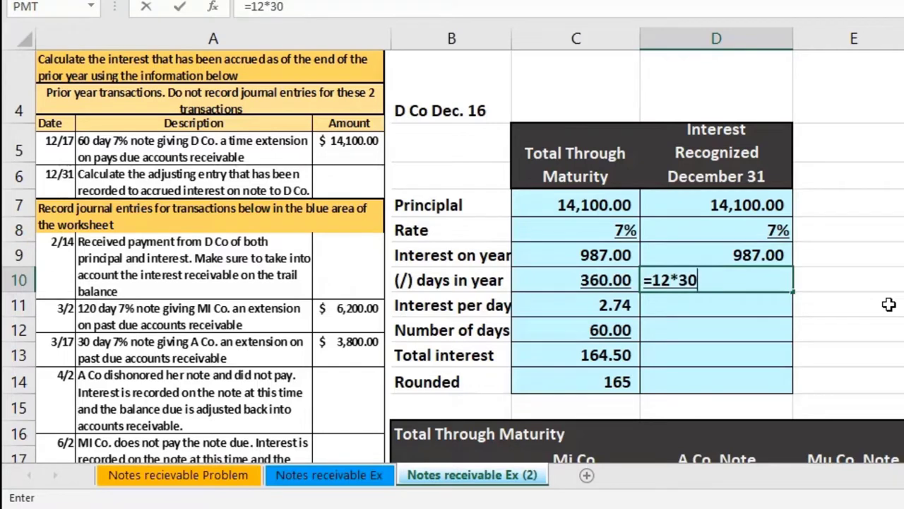
pyautogui.press('Return')
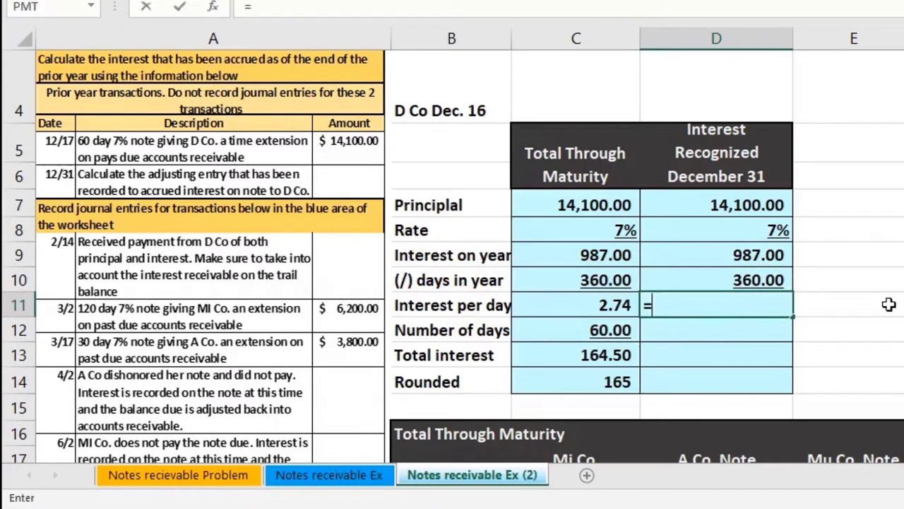
# Enter =D9/D10 for 2.74 interest per day and a 15-day count
pyautogui.write('=')
pyautogui.click(745, 257)
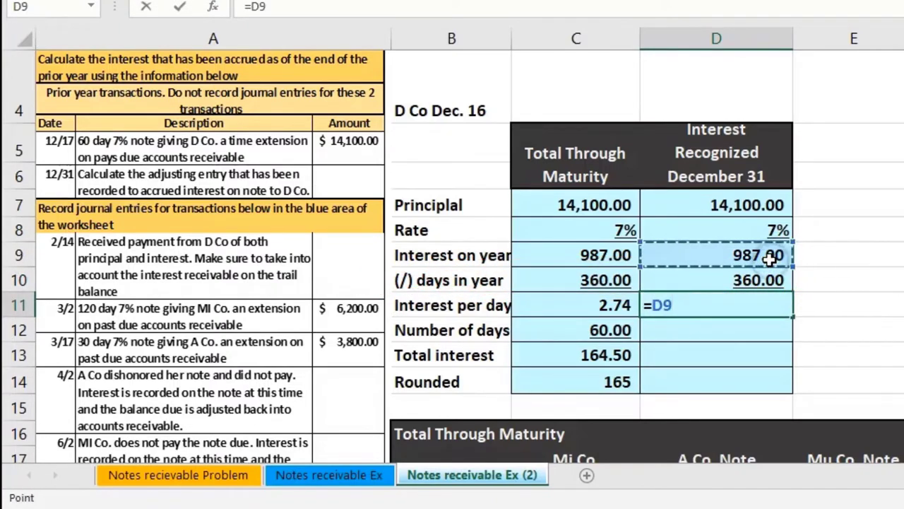
pyautogui.write('/')
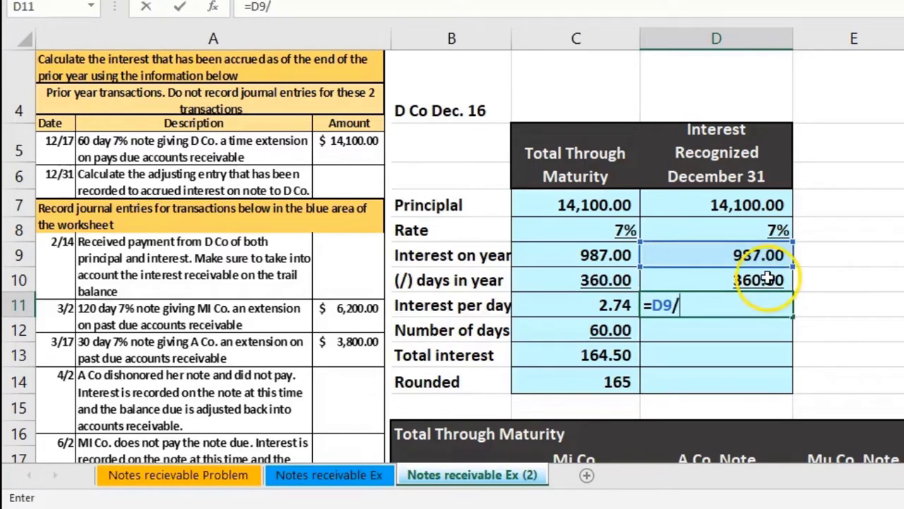
pyautogui.click(768, 279)
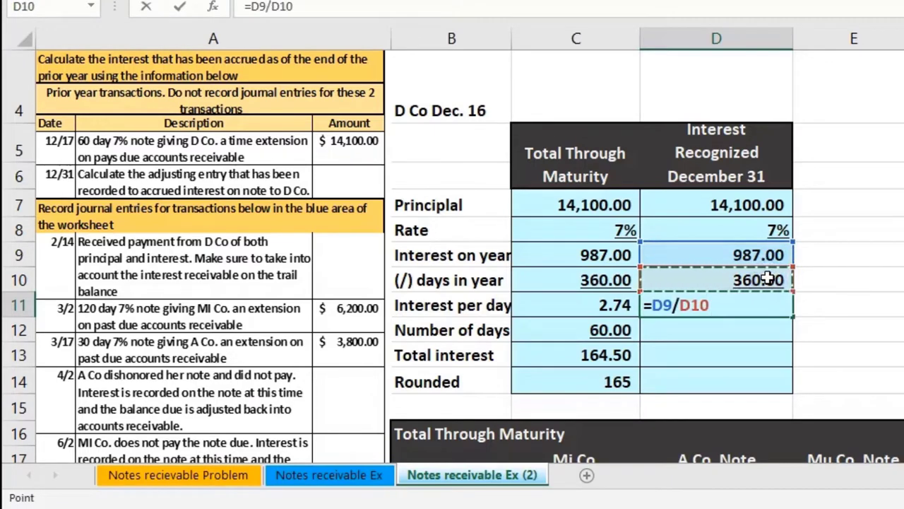
pyautogui.press('Return')
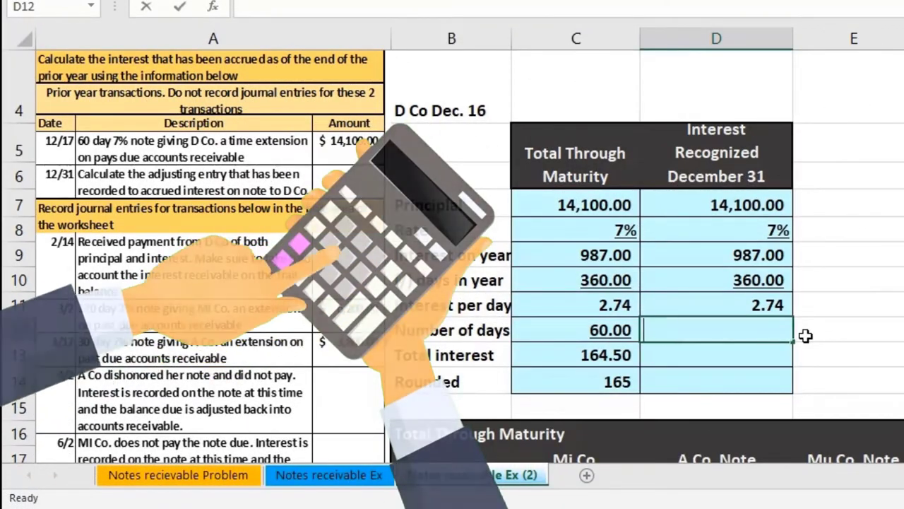
pyautogui.write('=31-17+1')
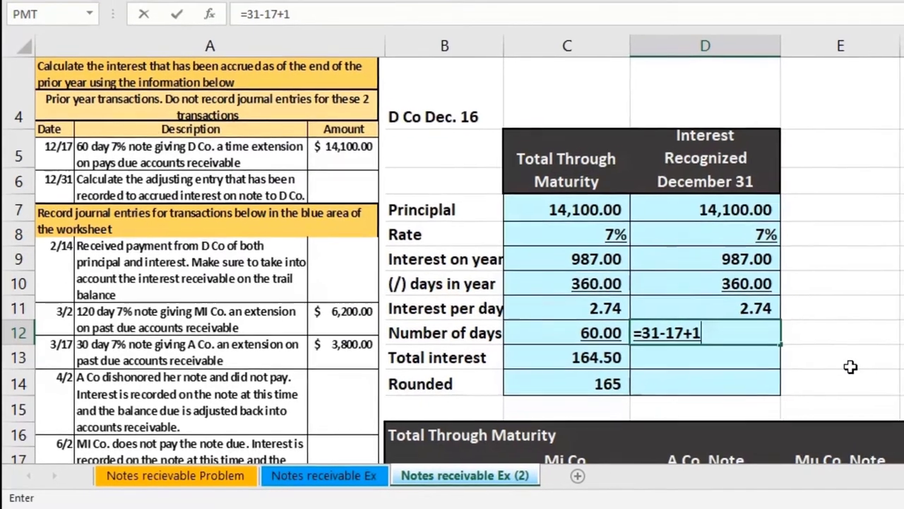
pyautogui.press('Return')
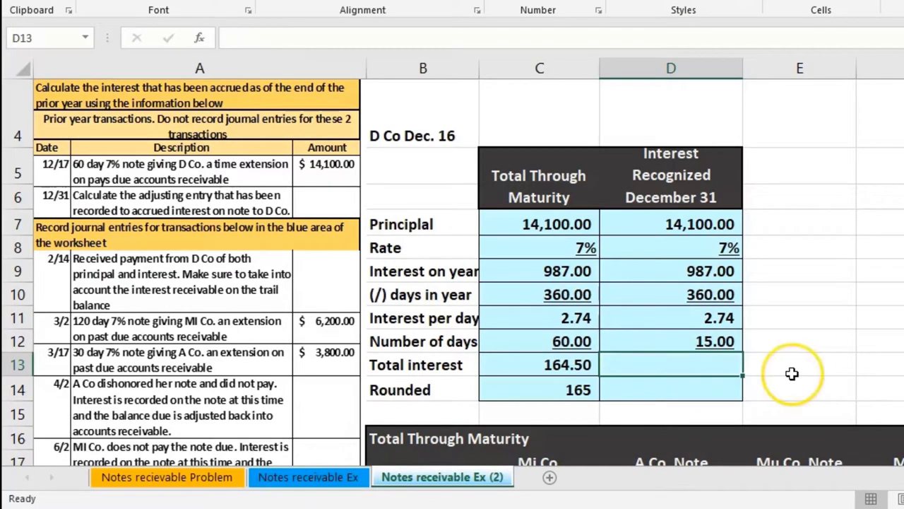
# Compute total interest 41.13 with =D11*D12 and link D14 to it, showing 41
pyautogui.write('=')
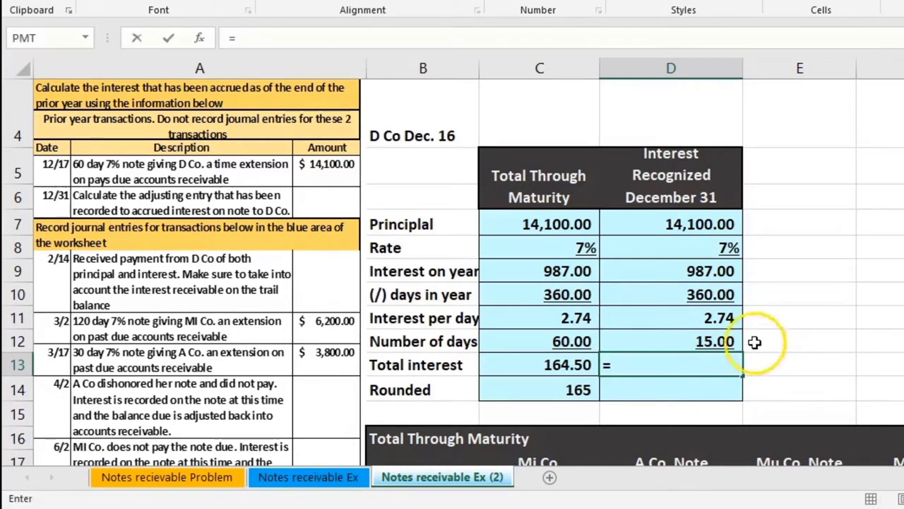
pyautogui.click(719, 318)
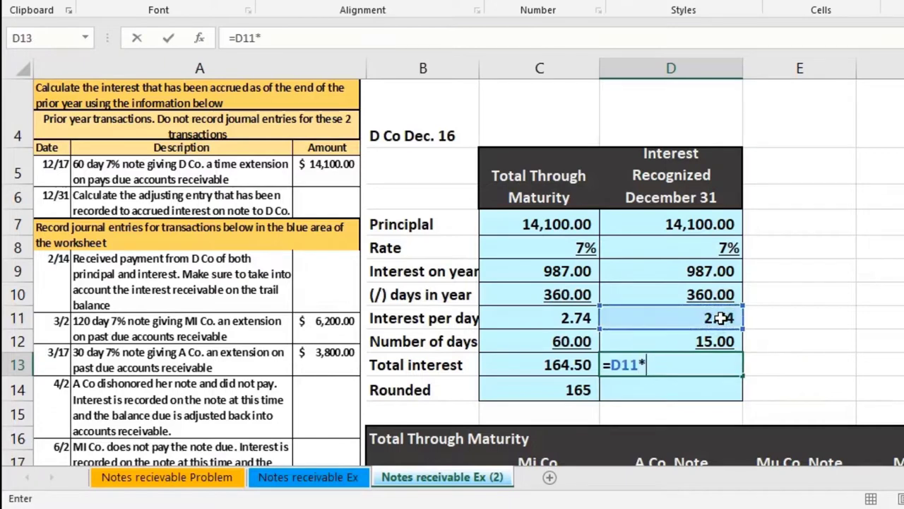
pyautogui.write('*')
pyautogui.click(714, 341)
pyautogui.press('Return')
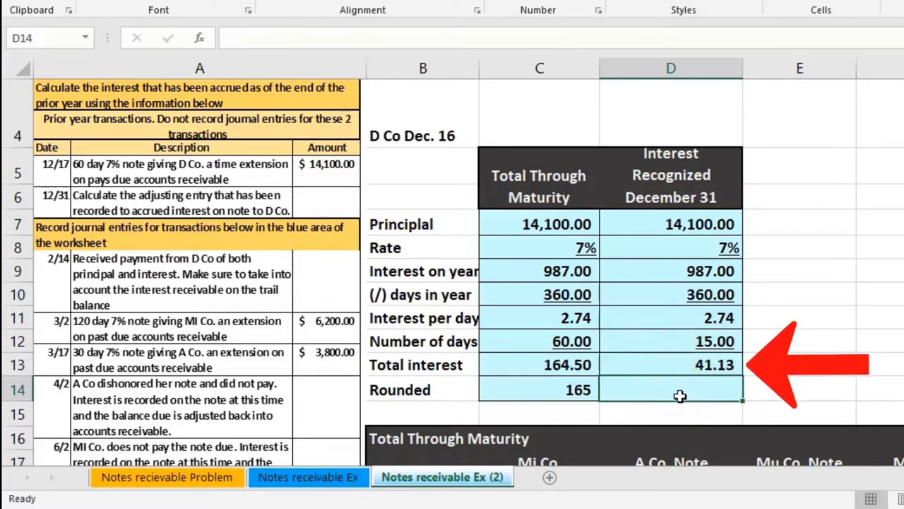
pyautogui.write('=')
pyautogui.click(695, 364)
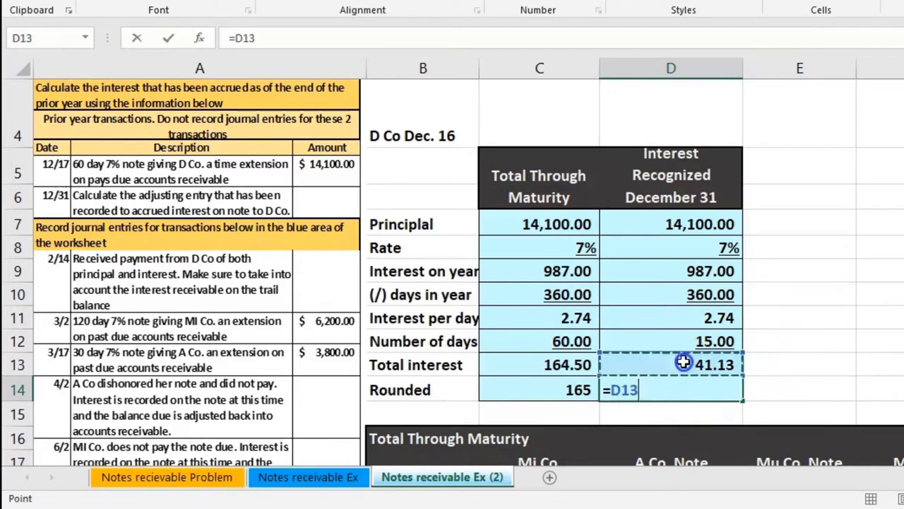
pyautogui.press('Return')
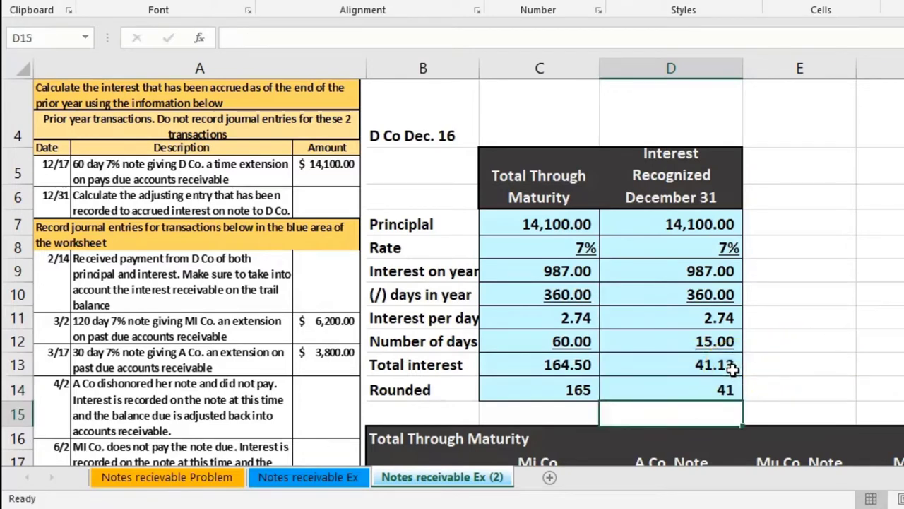
pyautogui.click(726, 389)
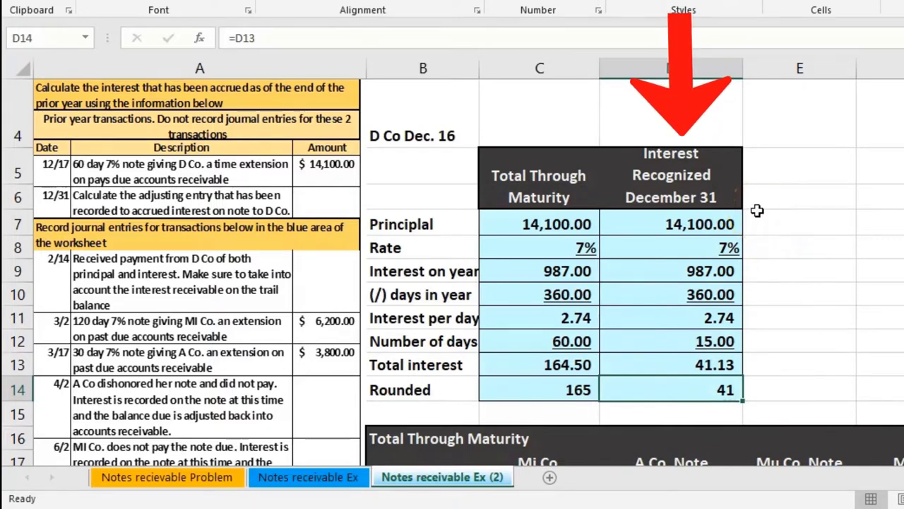
pyautogui.click(576, 394)
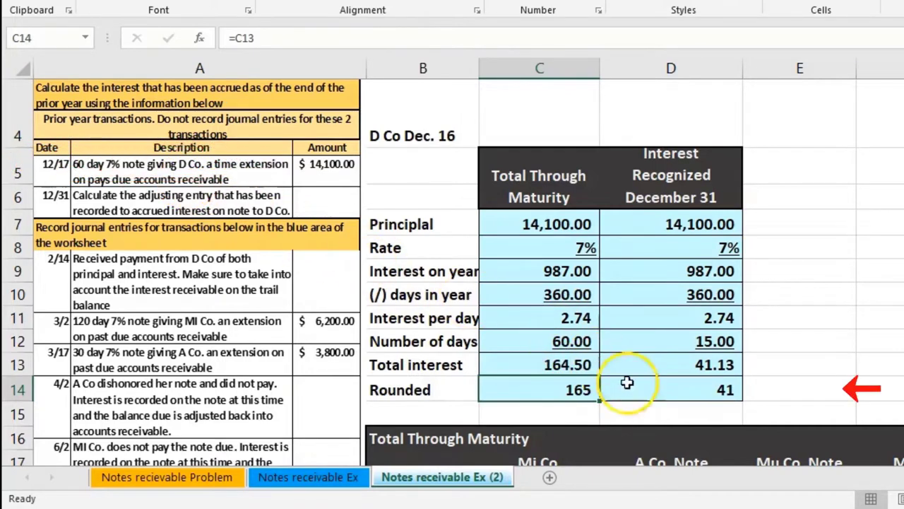
pyautogui.click(655, 394)
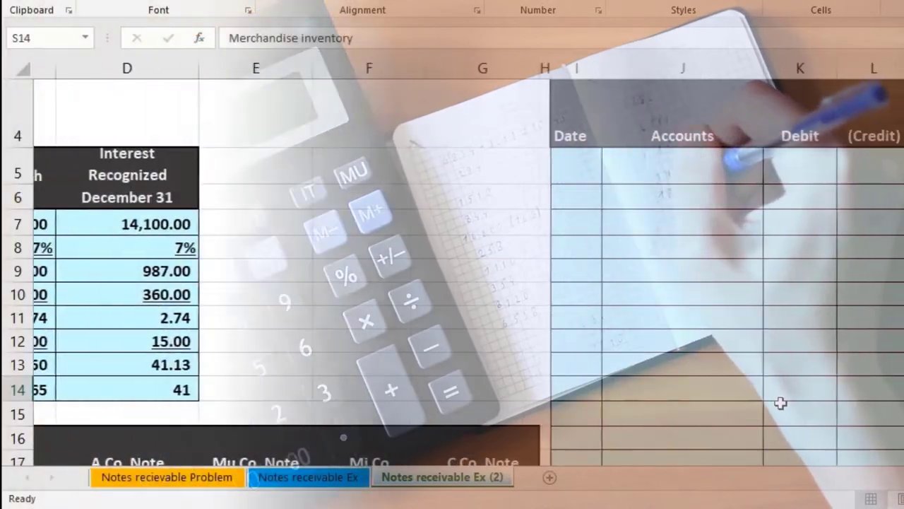
pyautogui.press('Right')
pyautogui.press('Right')
pyautogui.press('Right')
pyautogui.press('Right')
pyautogui.press('Right')
pyautogui.press('Right')
pyautogui.press('Right')
pyautogui.press('Right')
pyautogui.press('Right')
pyautogui.press('Right')
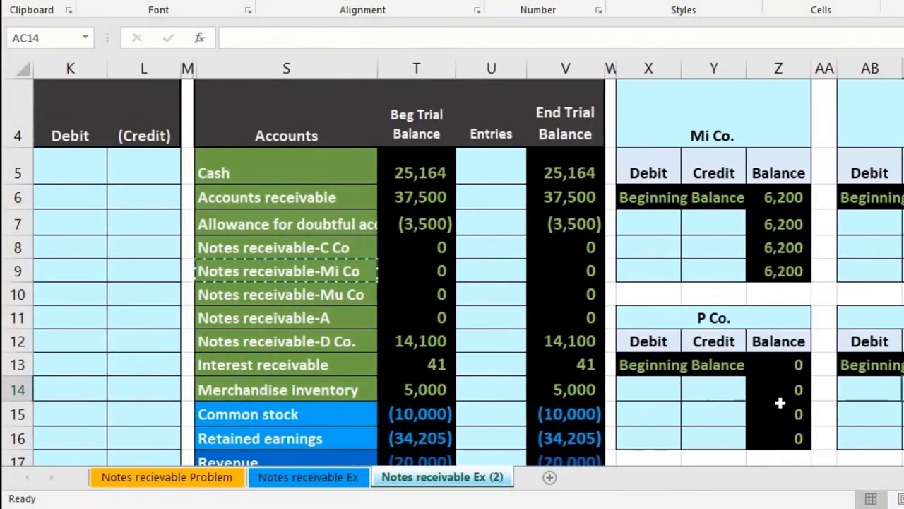
pyautogui.click(435, 363)
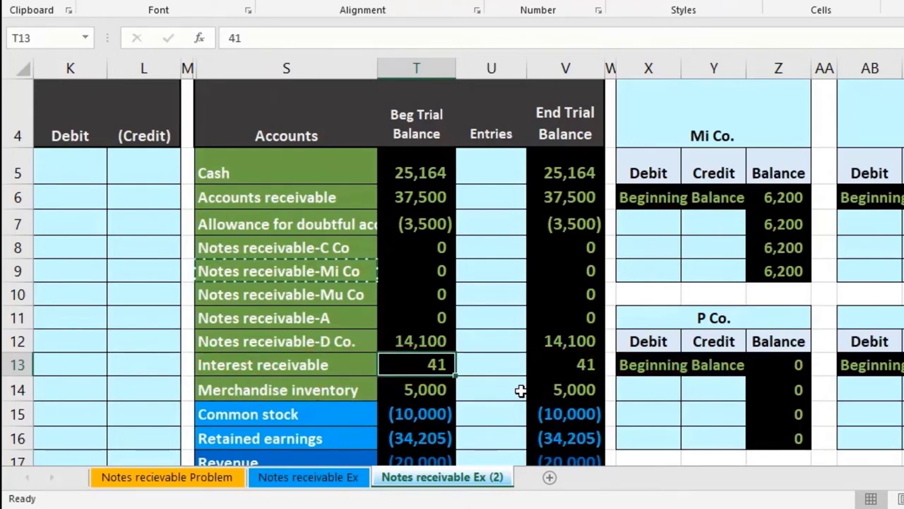
pyautogui.scroll(-1, 520, 391)
pyautogui.click(344, 361)
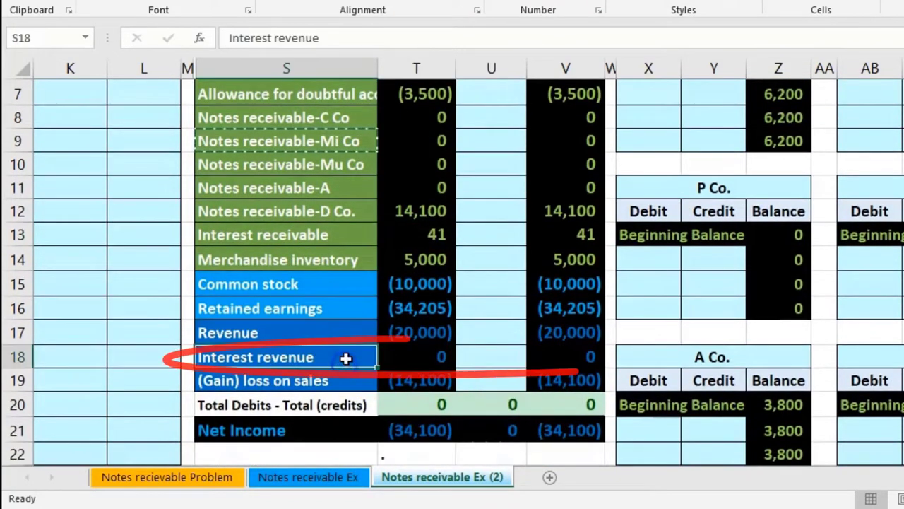
pyautogui.click(545, 362)
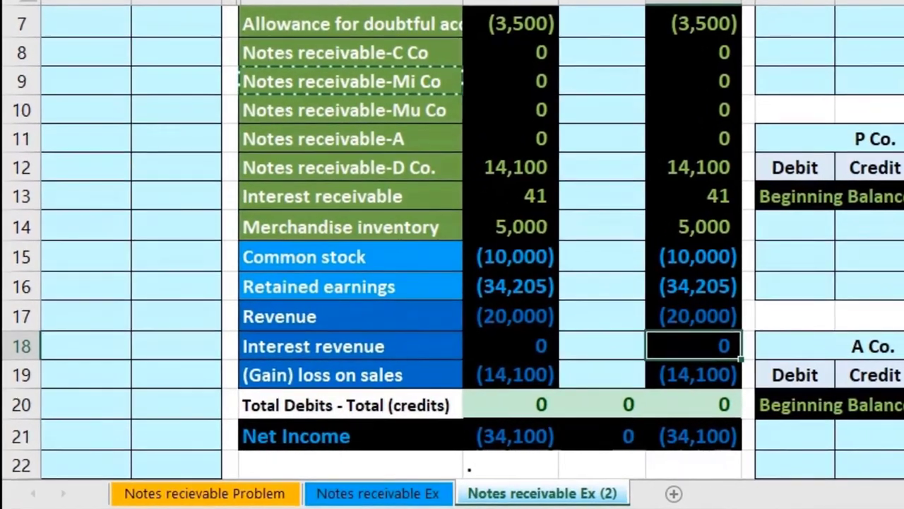
pyautogui.hscroll(-10, 749, 413)
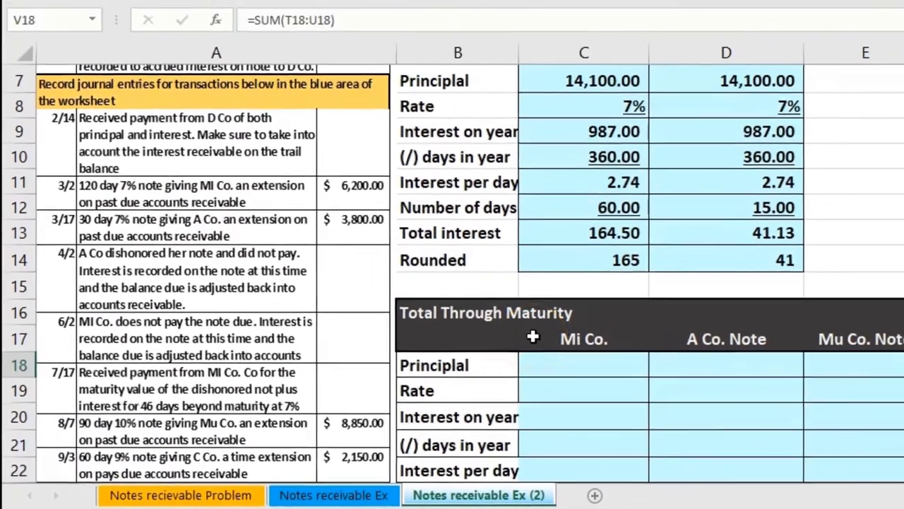
# Review the 14,100 principal and 165 rounded interest through maturity
pyautogui.click(533, 336)
pyautogui.scroll(2, 494, 348)
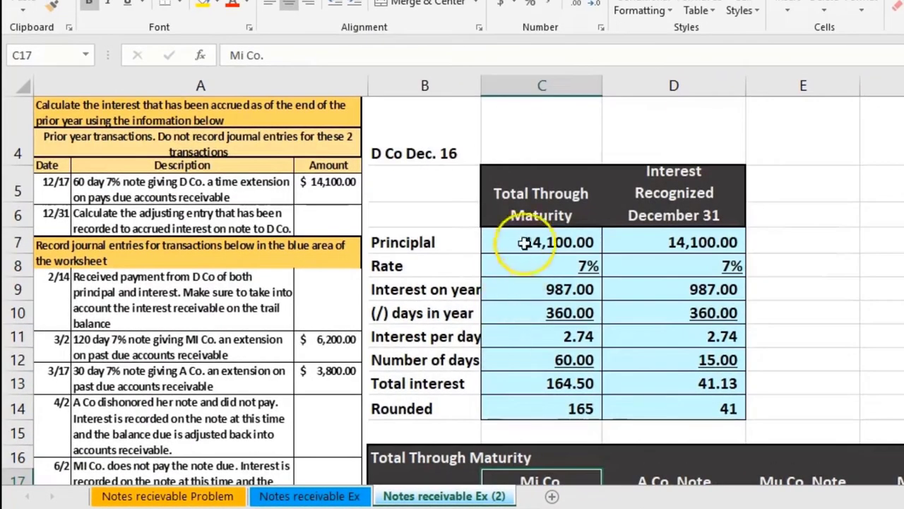
pyautogui.click(523, 212)
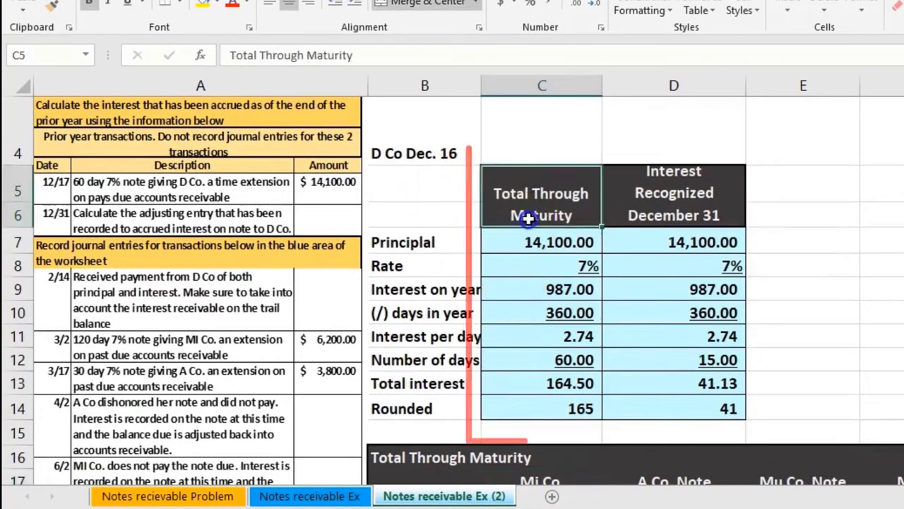
pyautogui.click(537, 248)
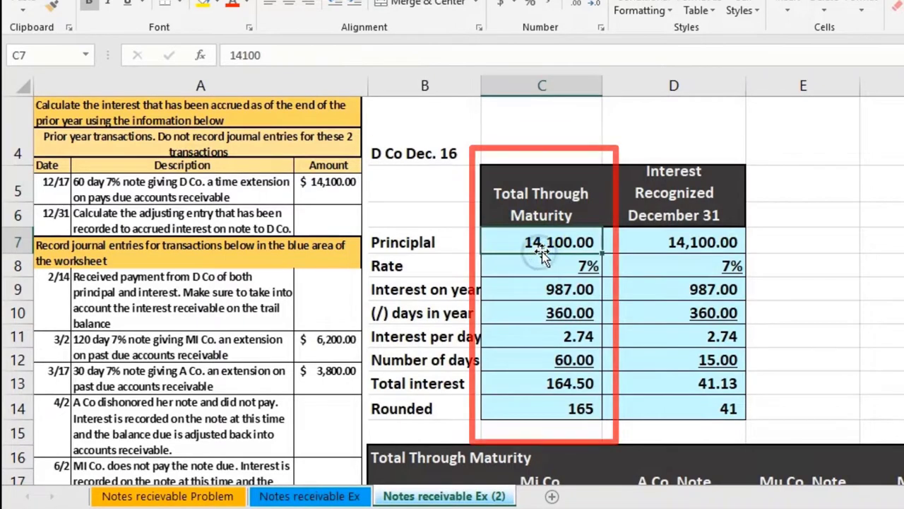
pyautogui.click(548, 402)
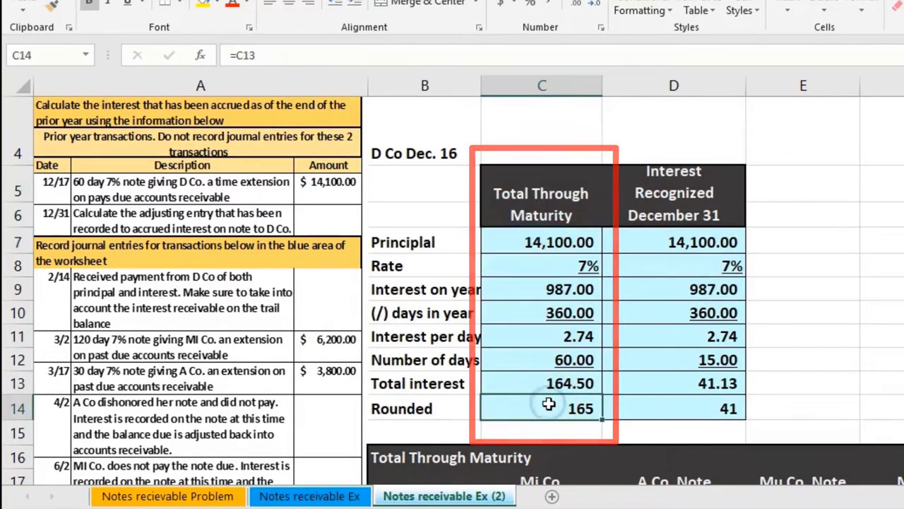
pyautogui.hscroll(10, 452, 283)
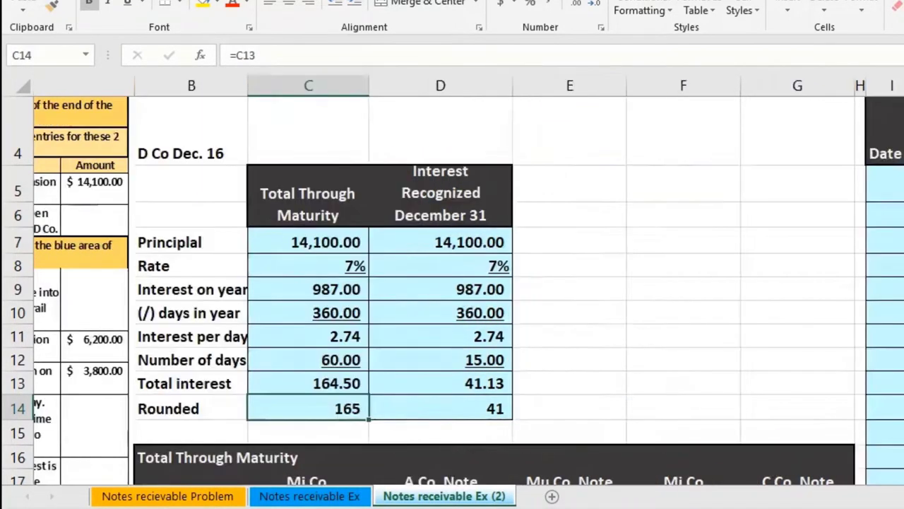
pyautogui.hscroll(1, 469, 281)
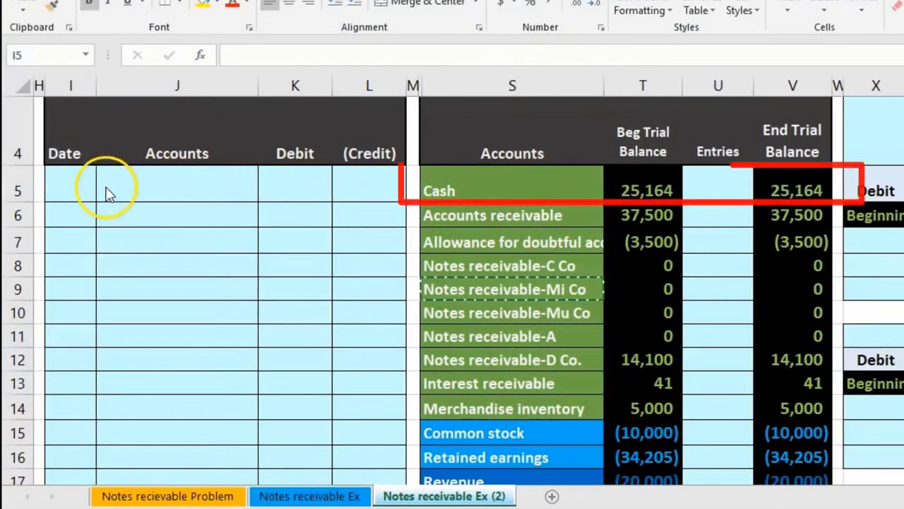
# Enter 2/14 as the entry date and paste Cash as a value into account cell J5
pyautogui.doubleClick(77, 186)
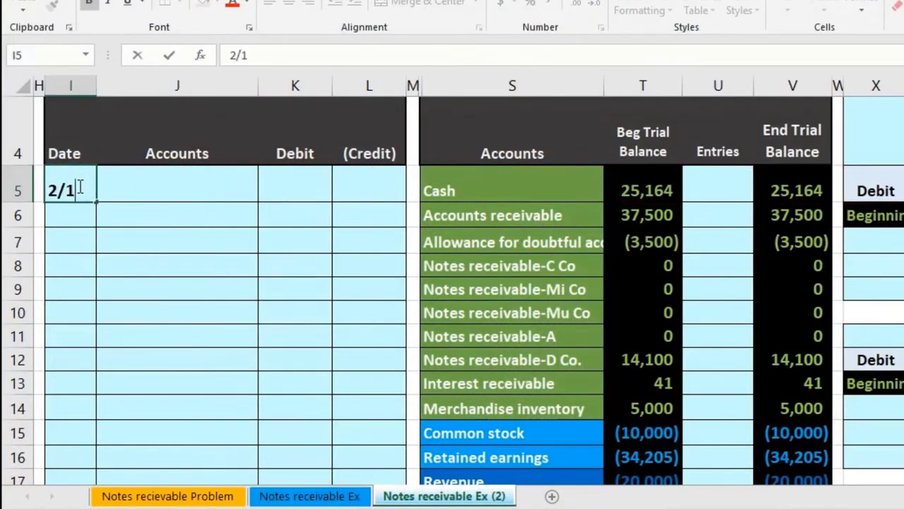
pyautogui.press('Return')
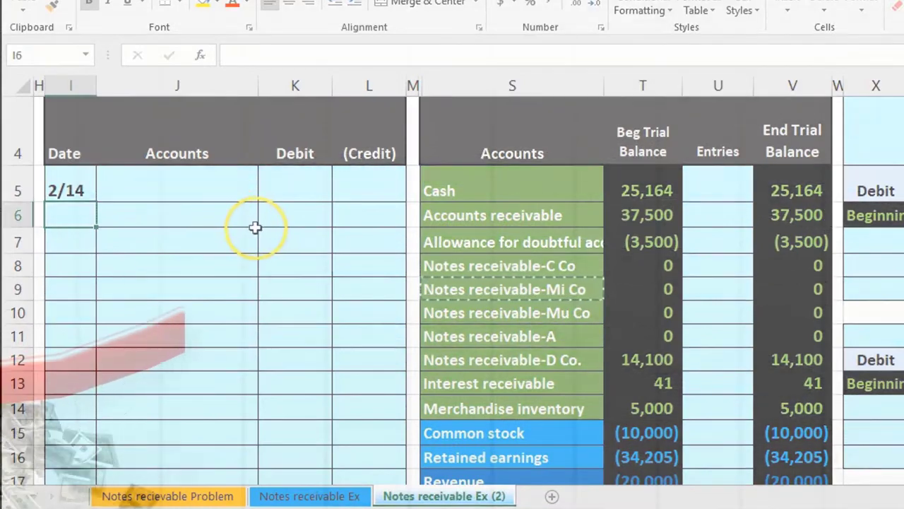
pyautogui.click(633, 200)
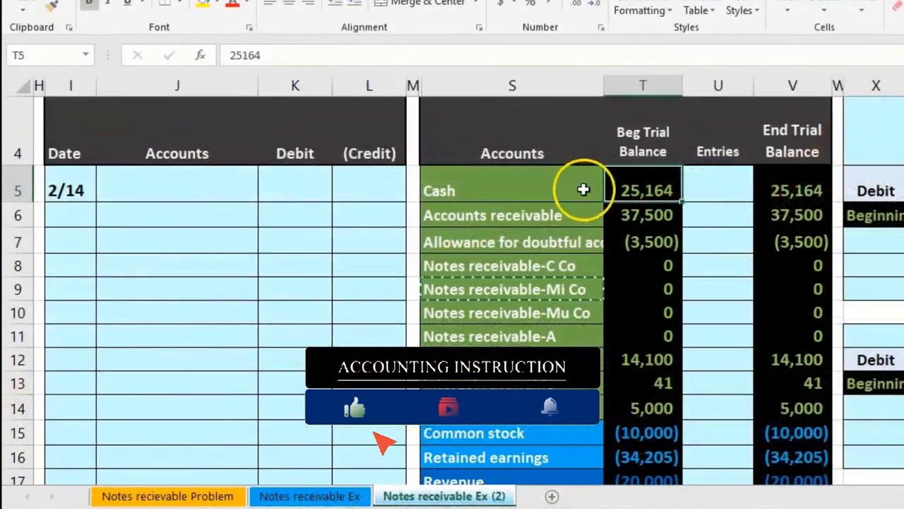
pyautogui.rightClick(523, 188)
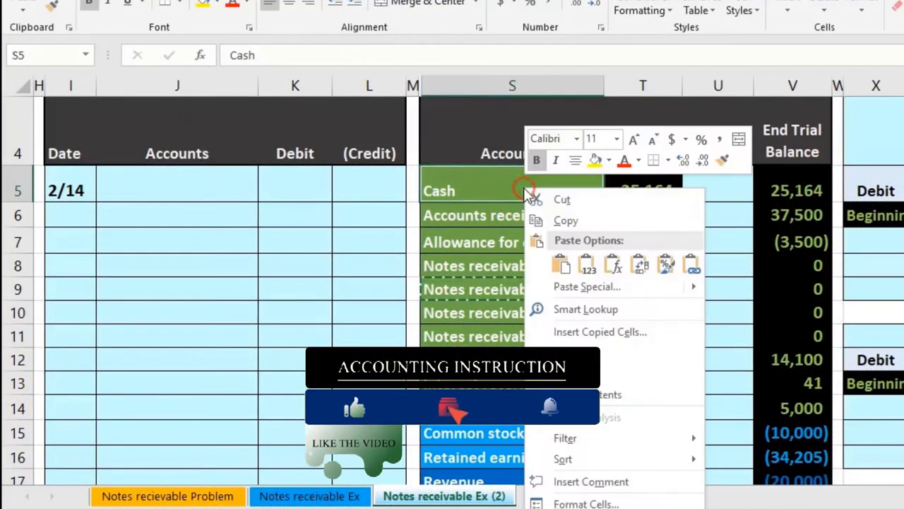
pyautogui.click(545, 221)
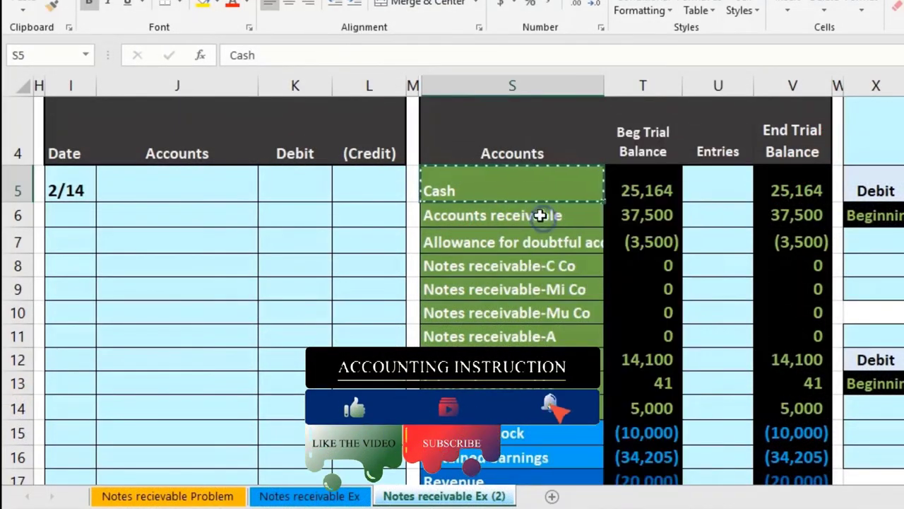
pyautogui.click(151, 183)
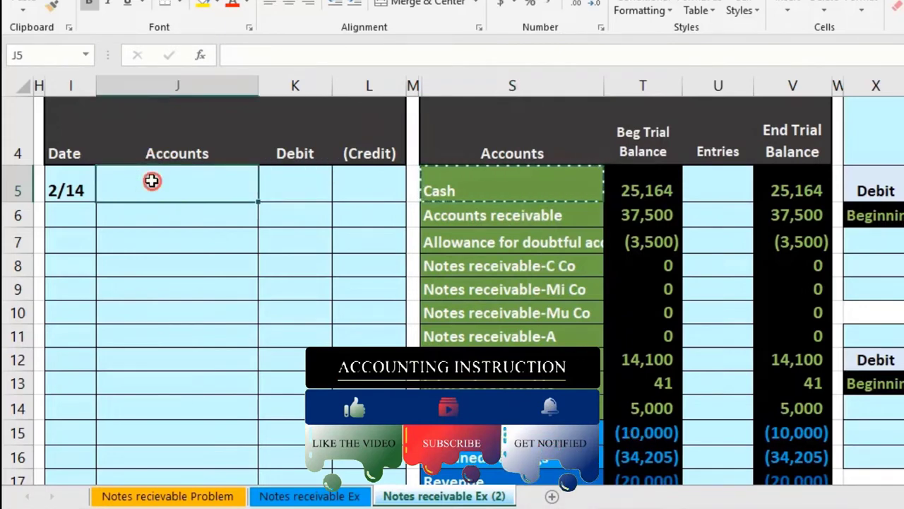
pyautogui.rightClick(151, 182)
pyautogui.click(211, 260)
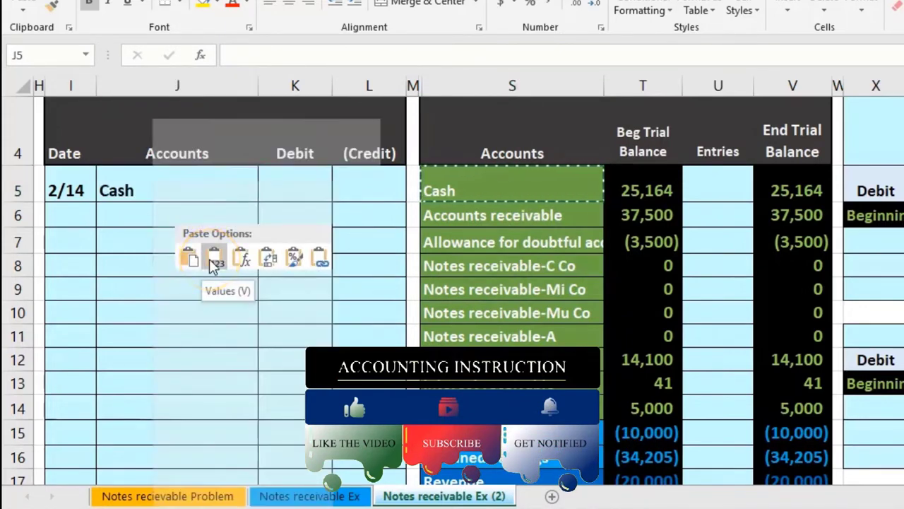
pyautogui.click(287, 197)
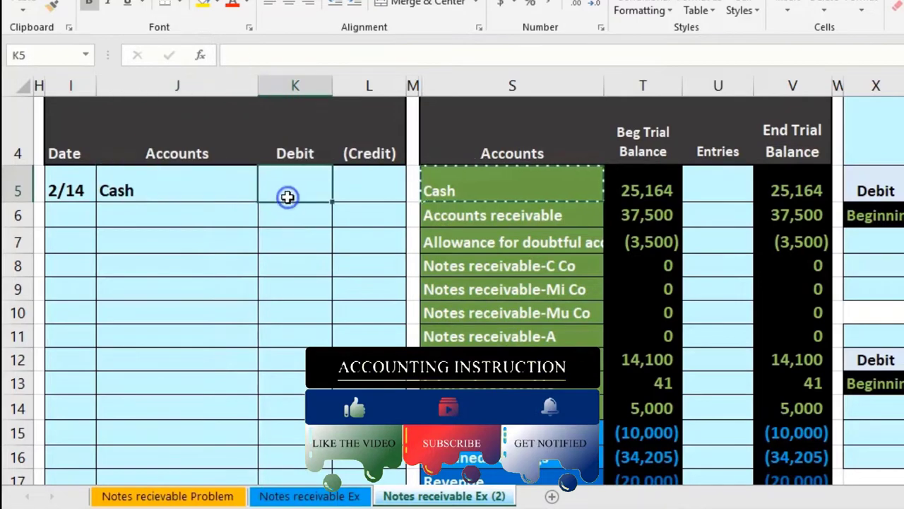
# Recheck the rounded December 31 interest, the 14,100 principal and the 165 maturity interest
pyautogui.hscroll(-5, 452, 283)
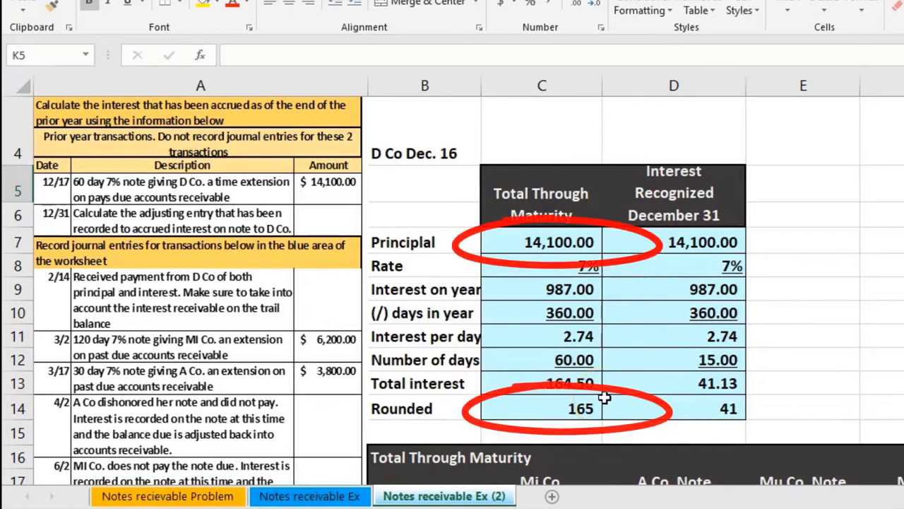
pyautogui.click(666, 413)
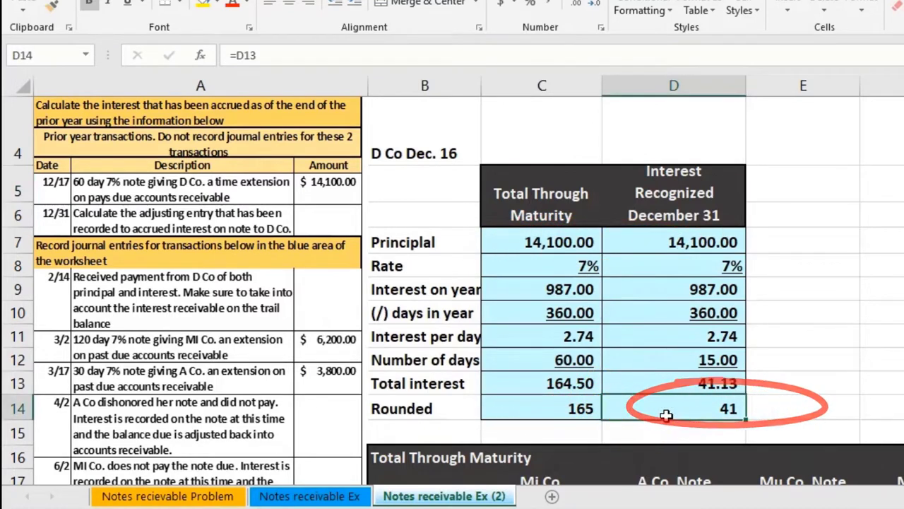
pyautogui.click(571, 236)
pyautogui.click(575, 399)
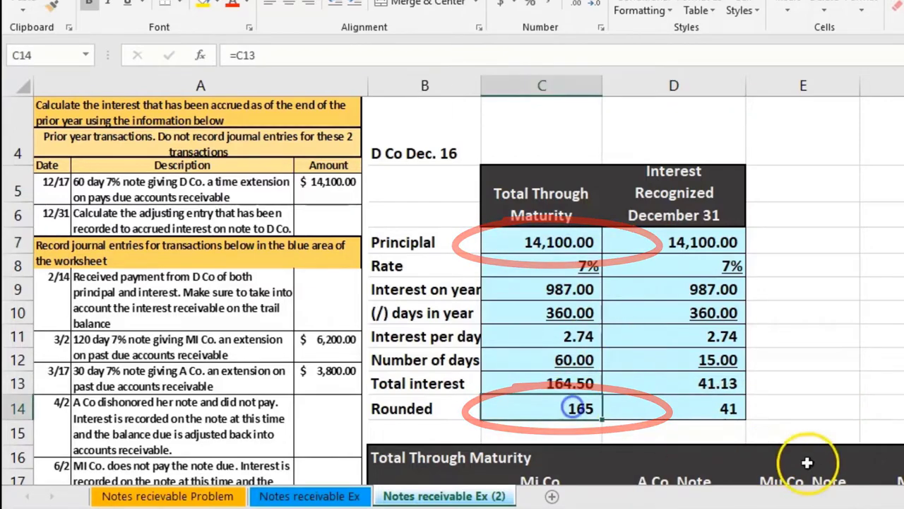
pyautogui.hscroll(10, 466, 283)
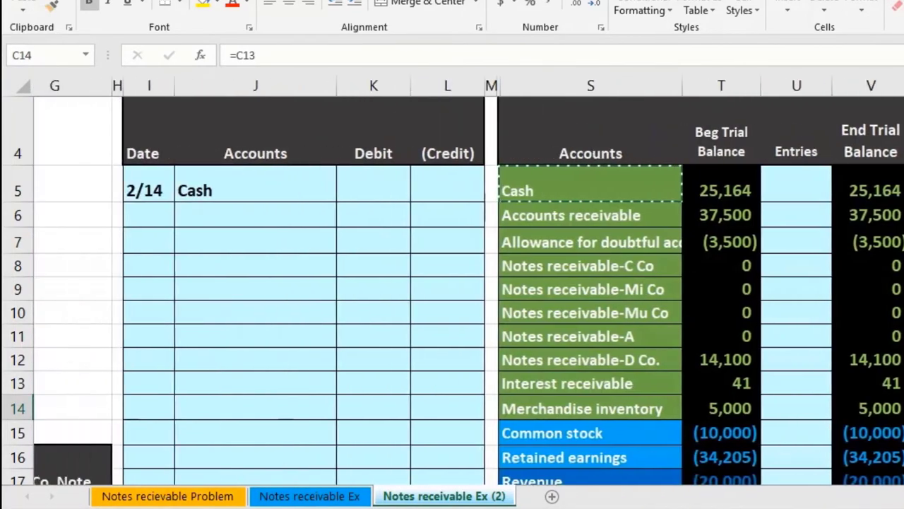
# Debit Cash 14,265 in K5 with =14100+165, then select the D Co note balance row
pyautogui.click(428, 181)
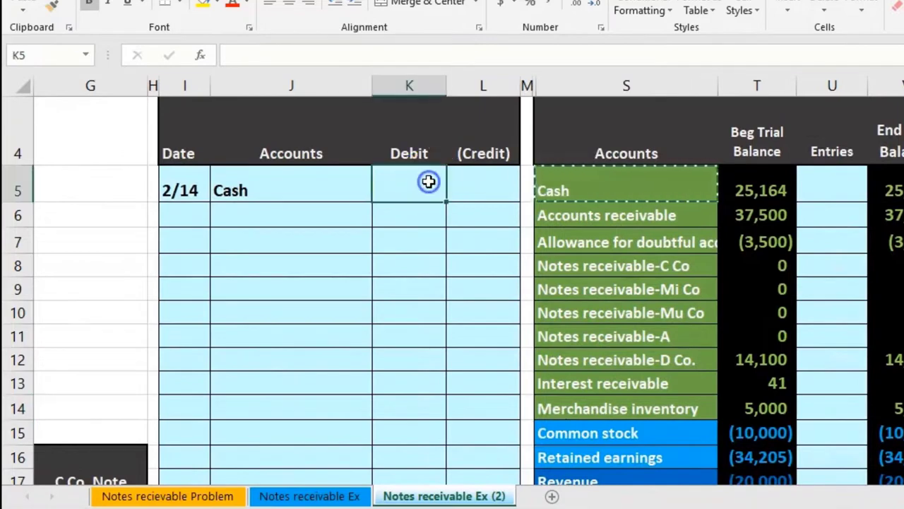
pyautogui.write('=14100+165')
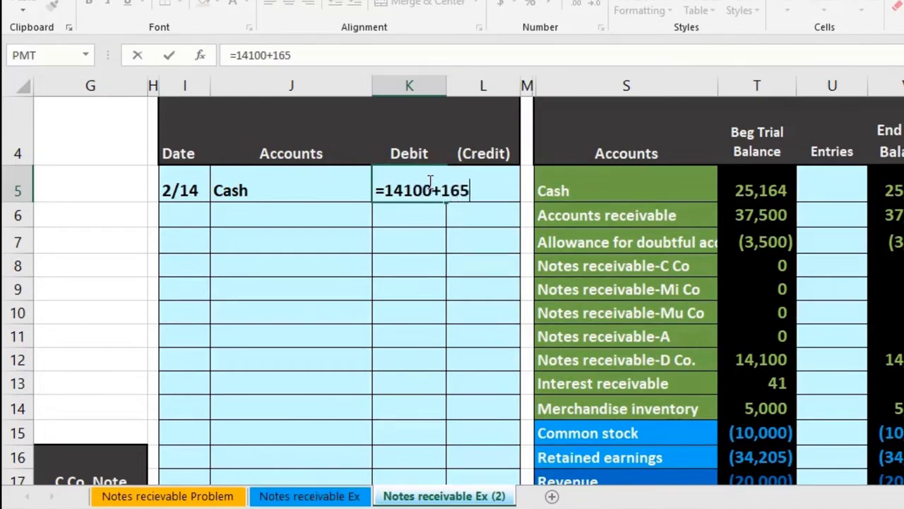
pyautogui.press('Return')
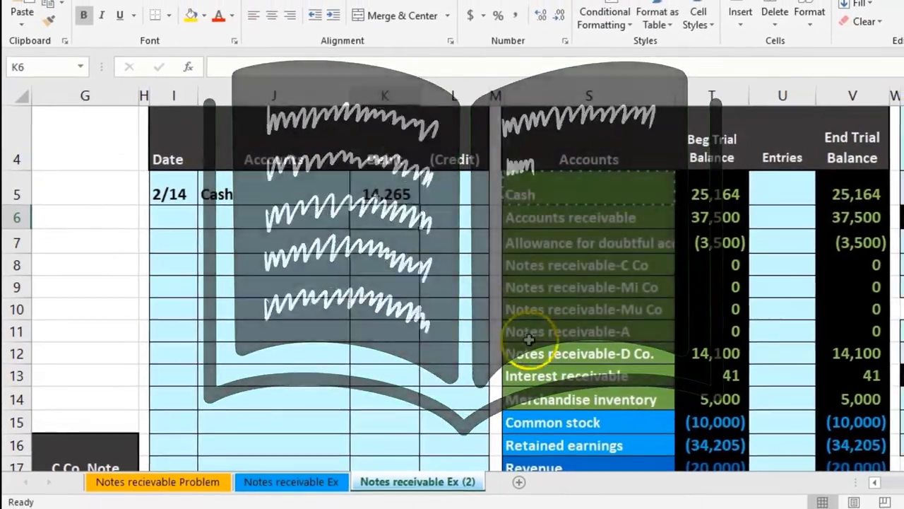
pyautogui.moveTo(534, 352); pyautogui.dragTo(702, 355)
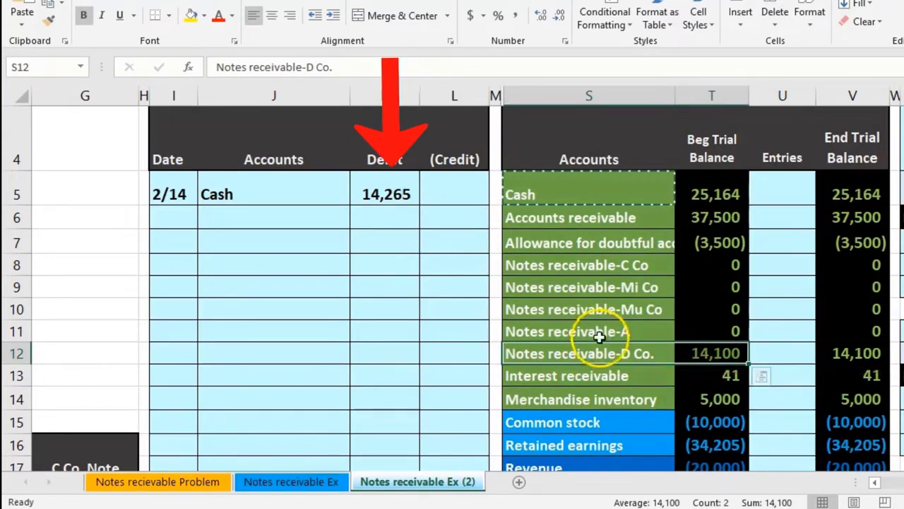
# Paste Notes receivable-D Co. as a value into J6 and credit it -14100 in L6
pyautogui.click(693, 376)
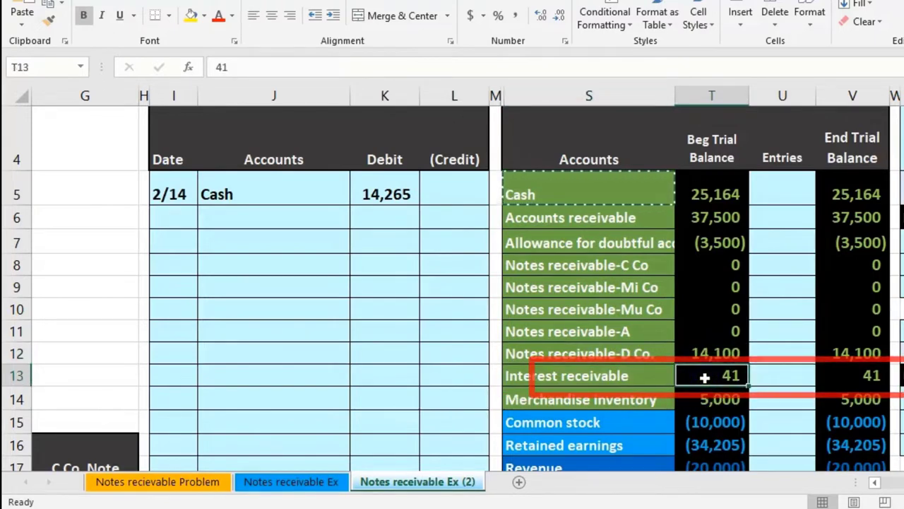
pyautogui.click(709, 353)
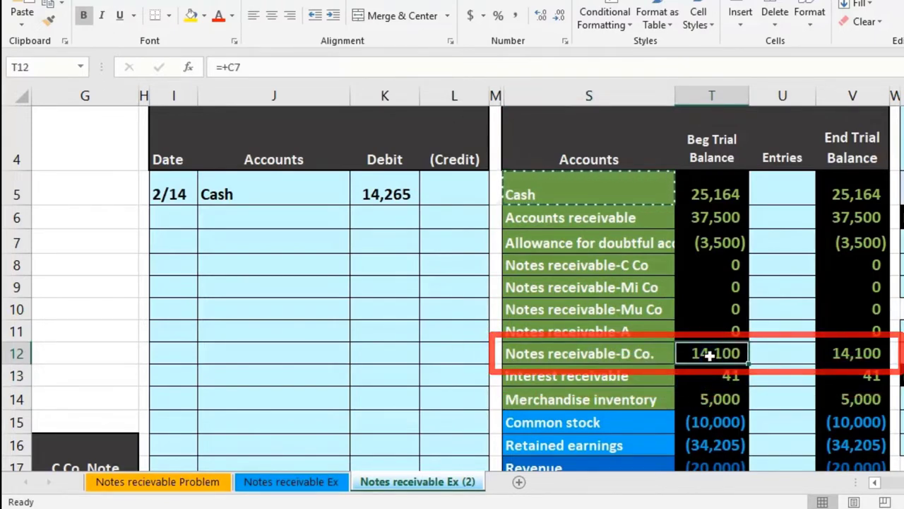
pyautogui.click(631, 350)
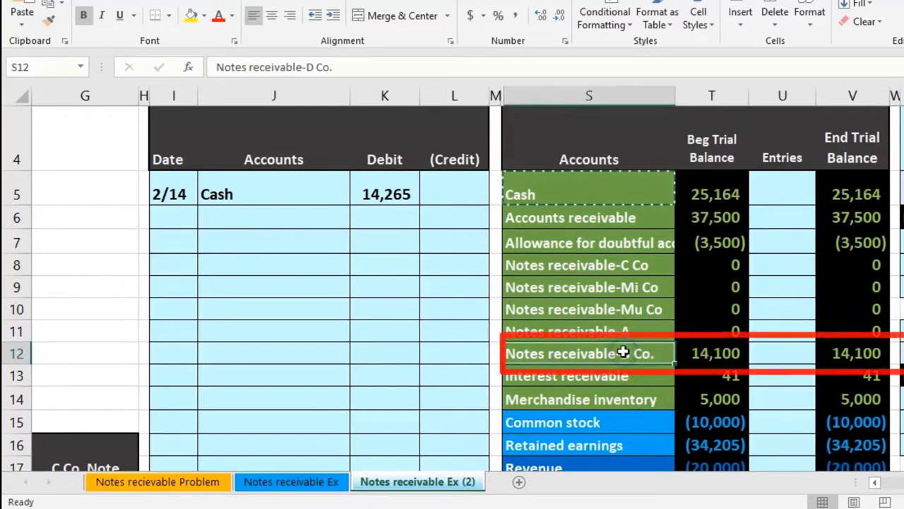
pyautogui.rightClick(623, 352)
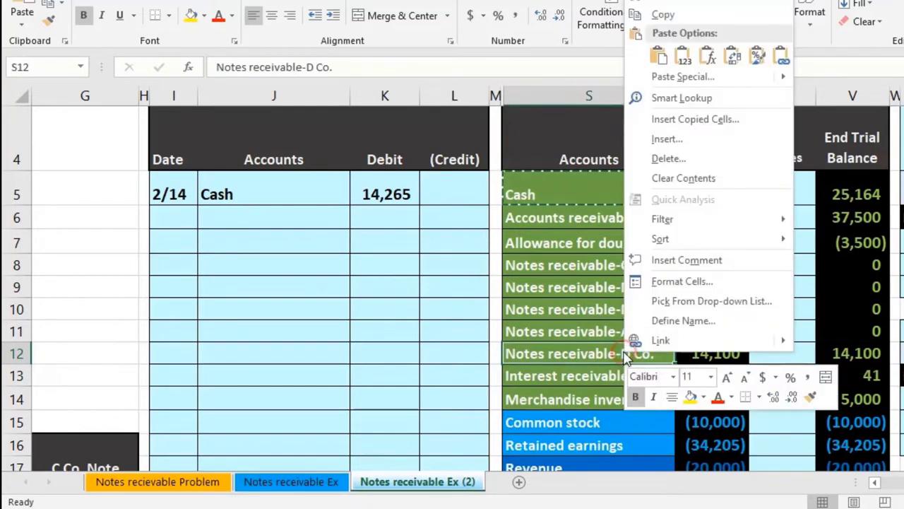
pyautogui.click(639, 16)
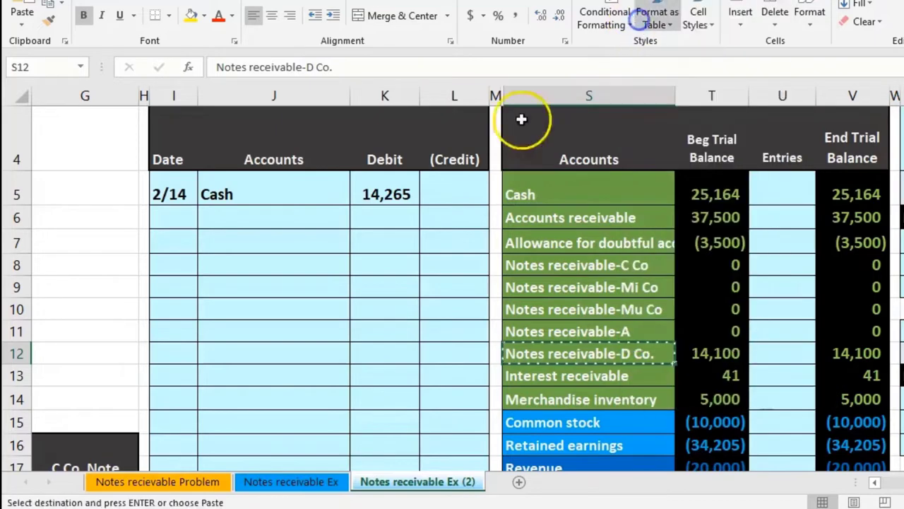
pyautogui.click(272, 197)
pyautogui.click(274, 216)
pyautogui.rightClick(274, 216)
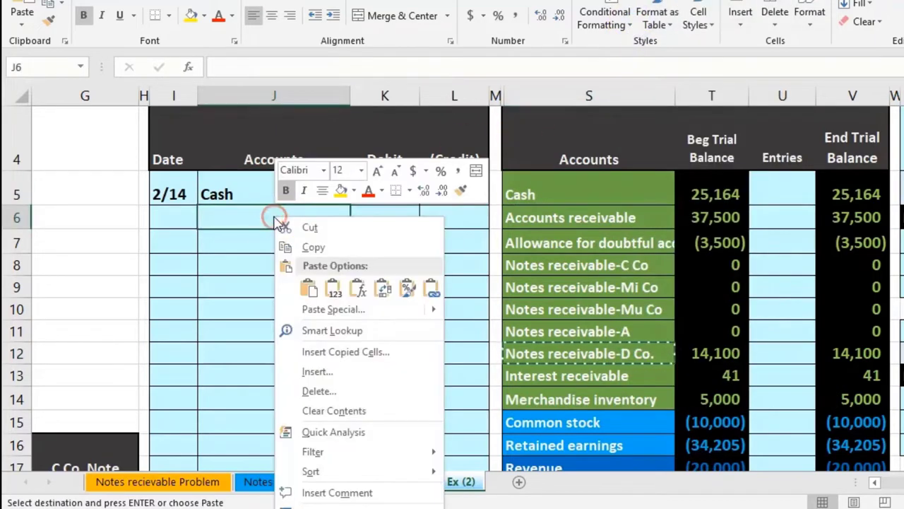
pyautogui.click(332, 289)
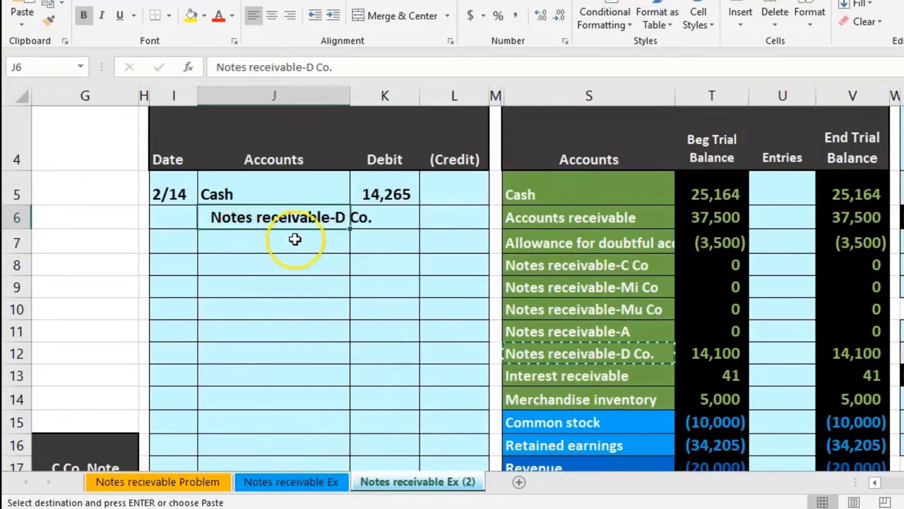
pyautogui.click(436, 219)
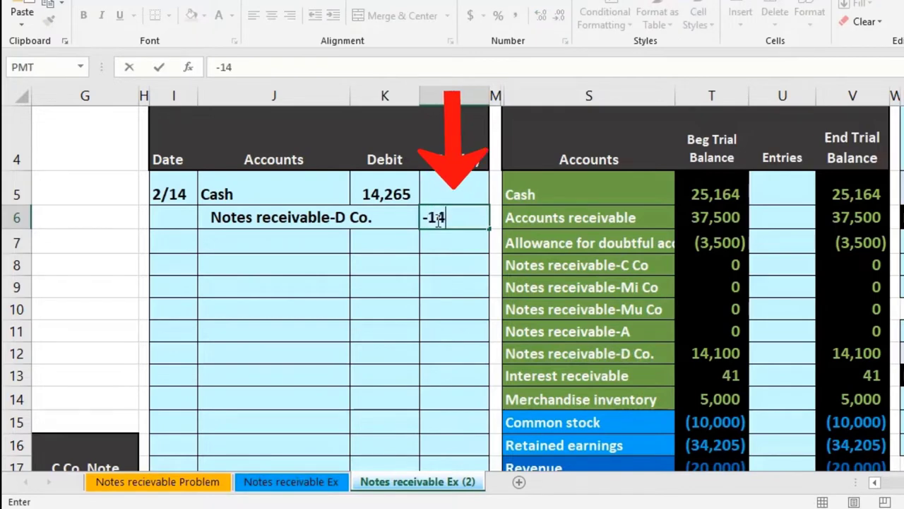
pyautogui.write('-14100')
pyautogui.press('Return')
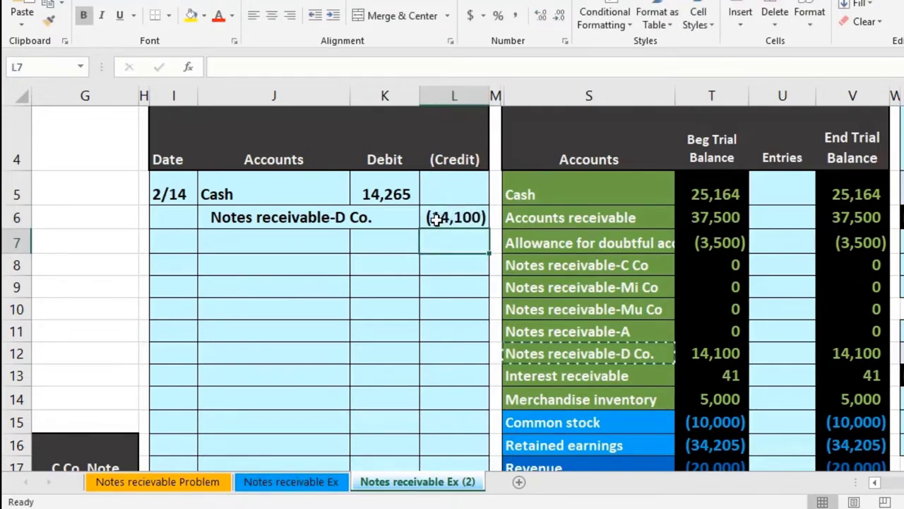
# Paste Interest receivable as a value into J7 and credit it -41 in L7
pyautogui.moveTo(527, 374); pyautogui.dragTo(693, 372)
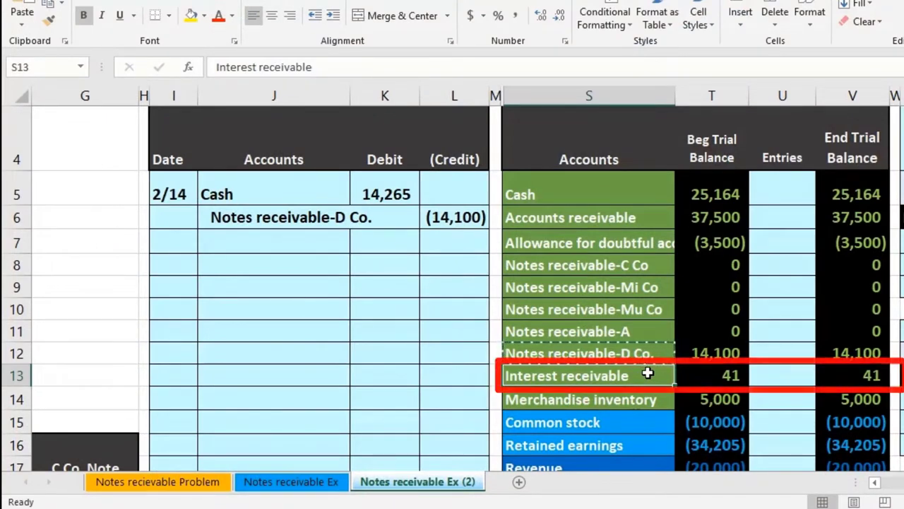
pyautogui.rightClick(647, 373)
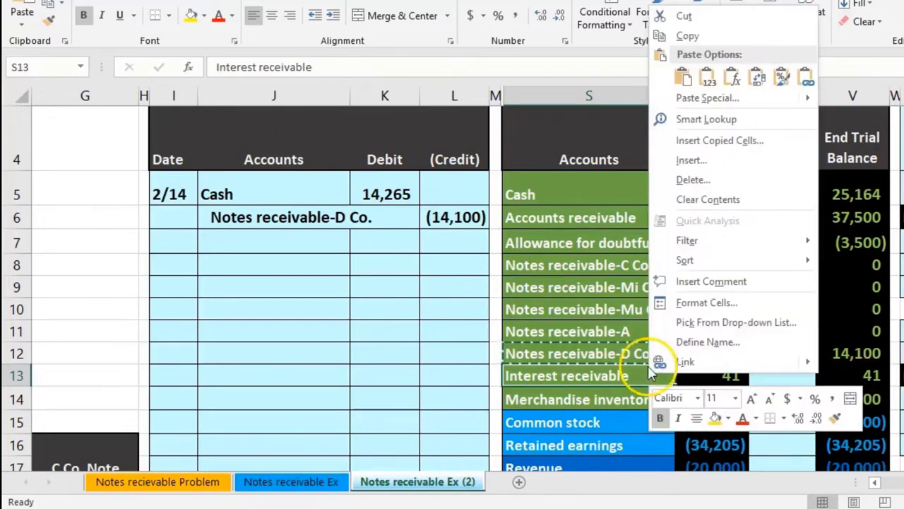
pyautogui.click(679, 36)
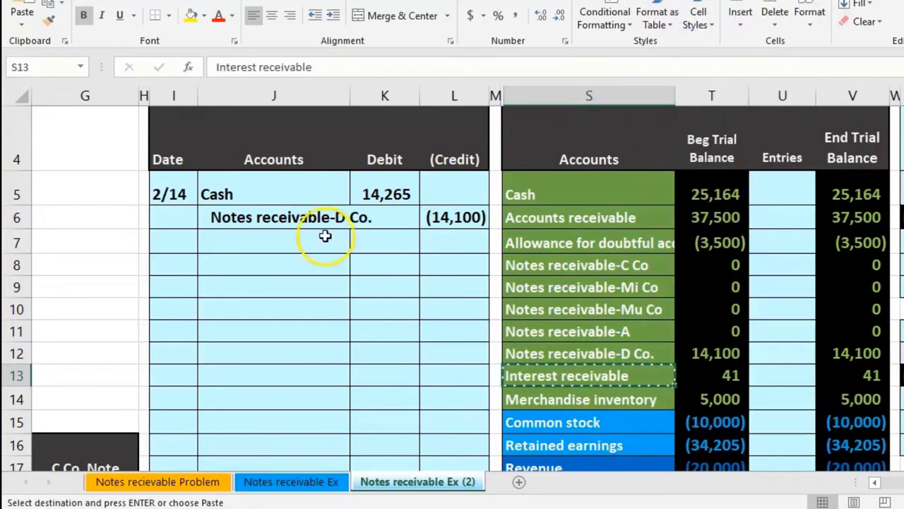
pyautogui.click(288, 247)
pyautogui.rightClick(289, 249)
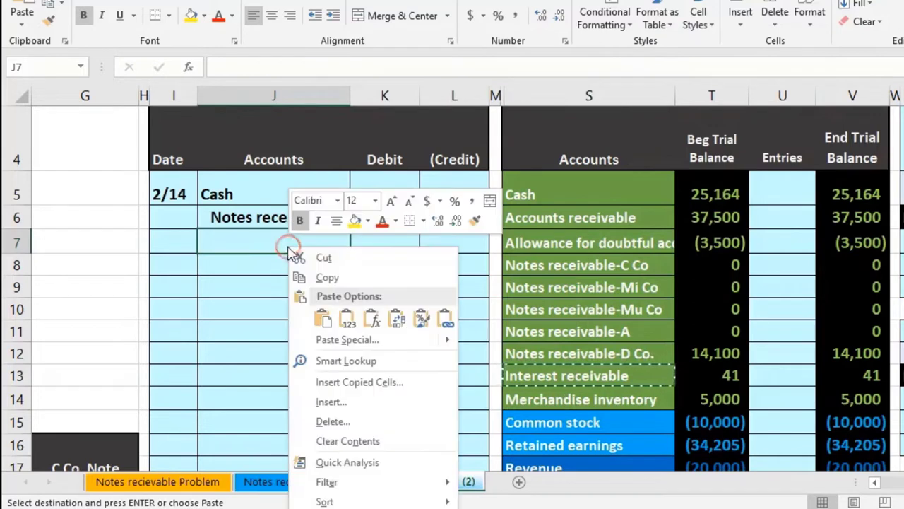
pyautogui.click(357, 321)
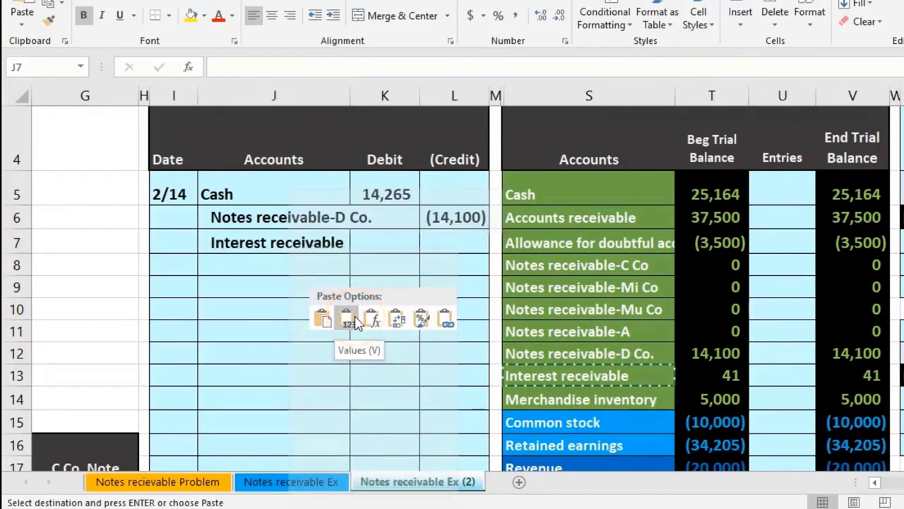
pyautogui.click(440, 245)
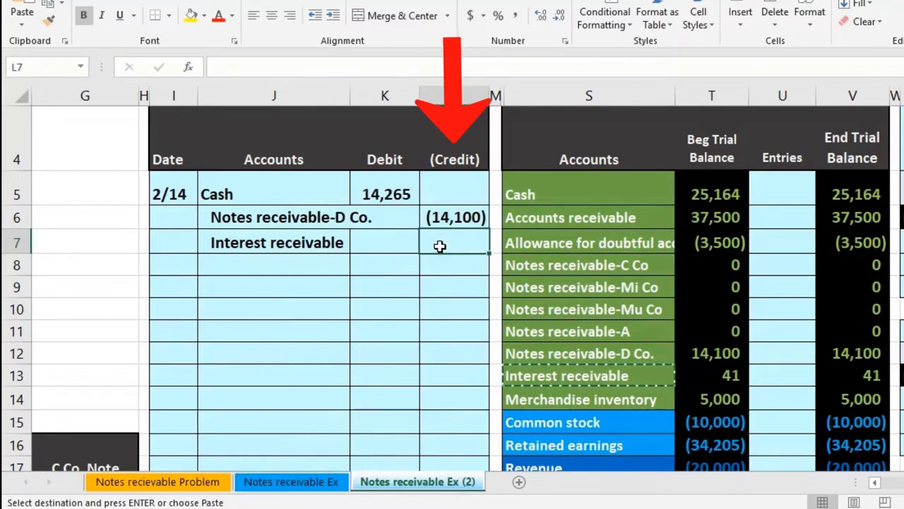
pyautogui.write('-4')
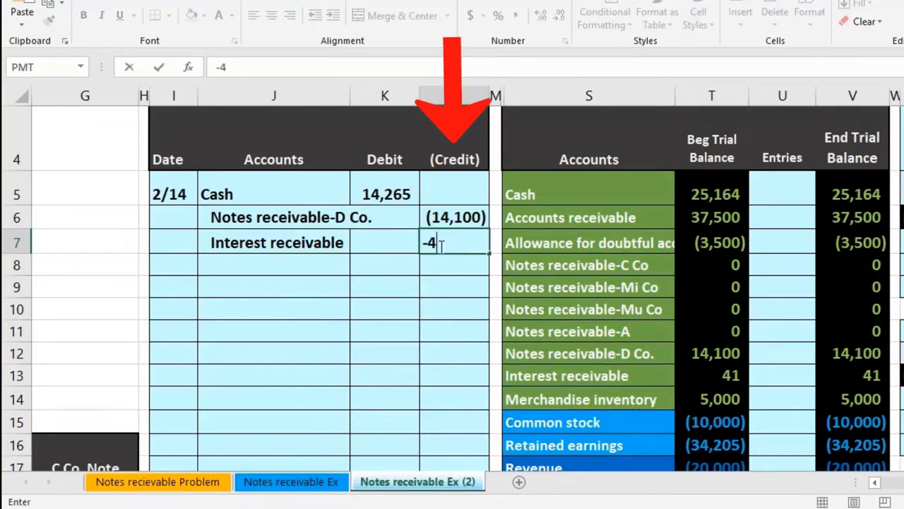
pyautogui.write('1')
pyautogui.press('Return')
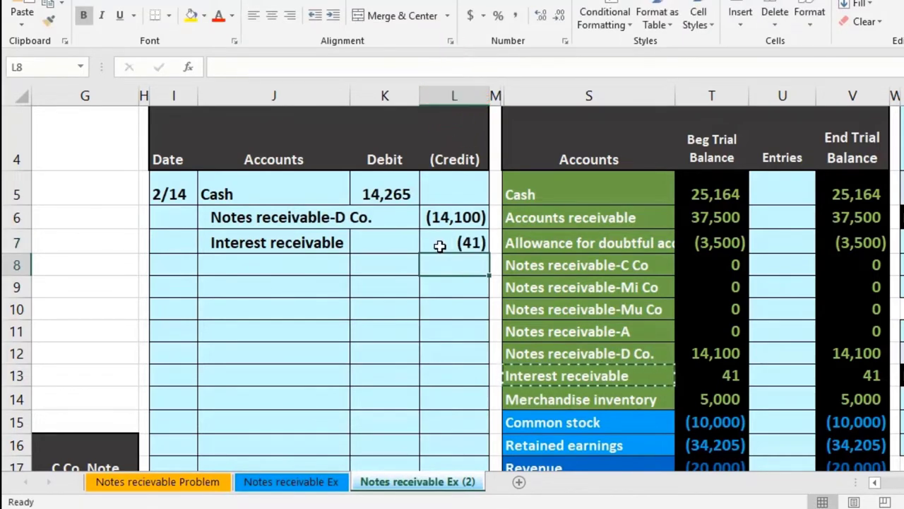
# Check the Interest revenue balance in T18 and the entry's net total across K5:L7
pyautogui.scroll(-1, 439, 246)
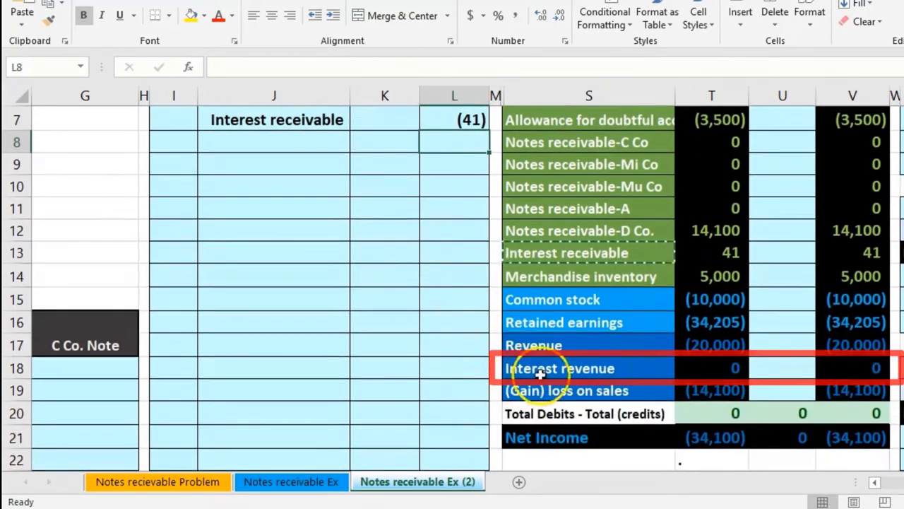
pyautogui.click(698, 369)
pyautogui.scroll(1, 456, 355)
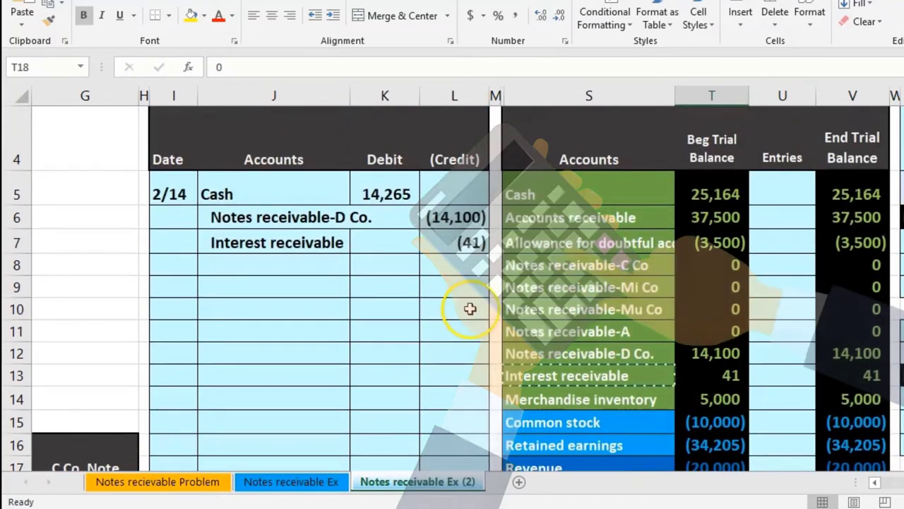
pyautogui.click(450, 245)
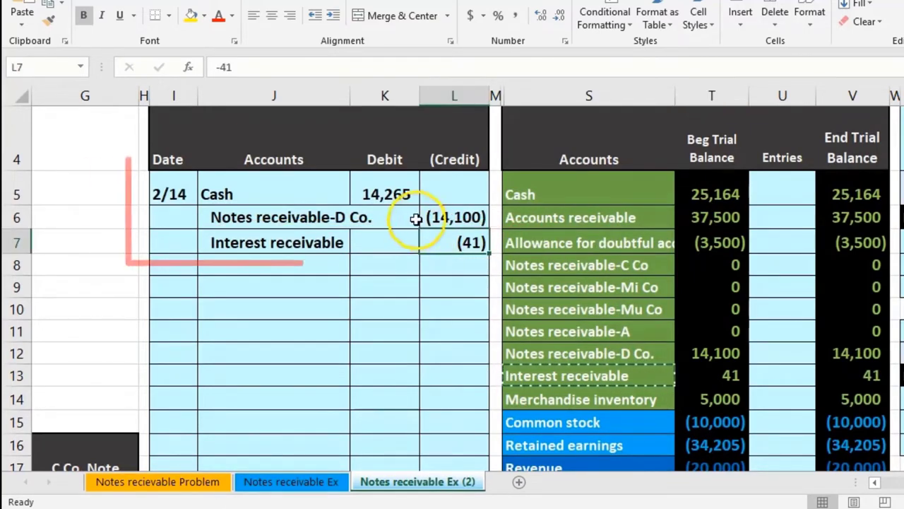
pyautogui.moveTo(392, 193); pyautogui.dragTo(433, 237)
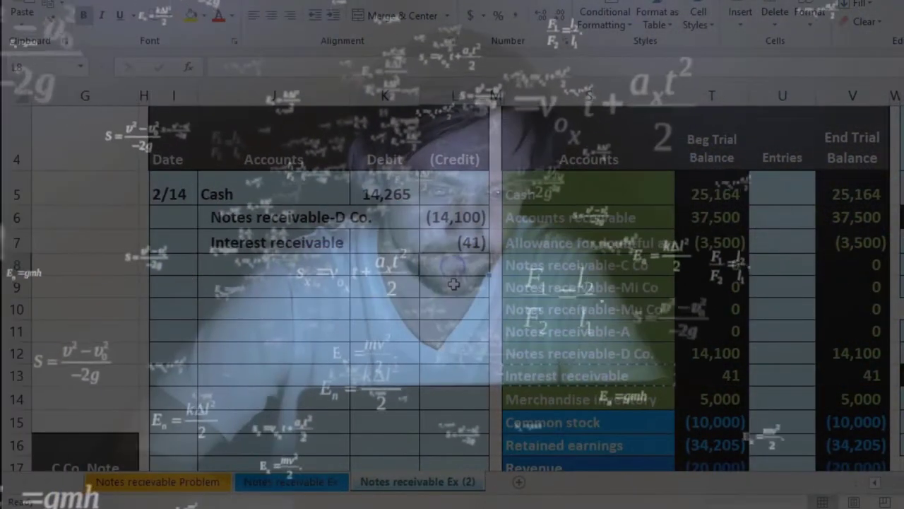
# Enter =-SUM(K5:L7) in L8 to produce the (124) balancing credit
pyautogui.click(453, 272)
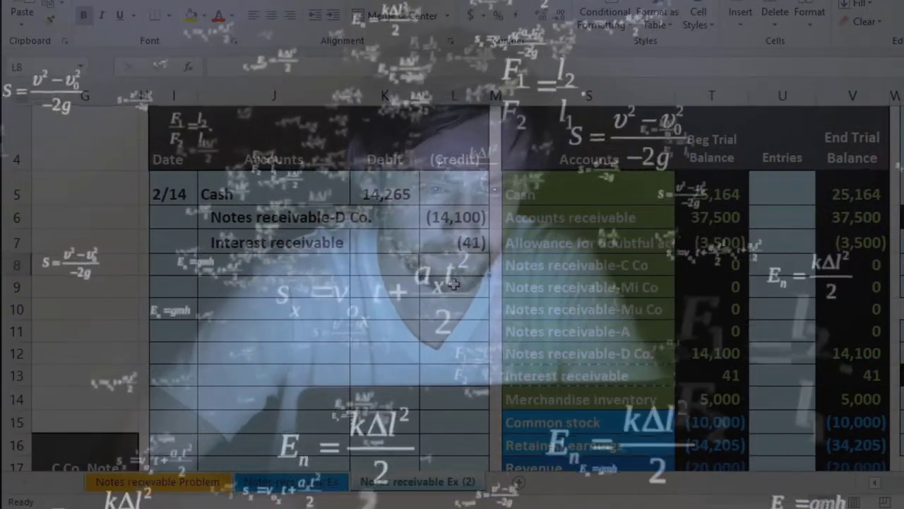
pyautogui.write('-')
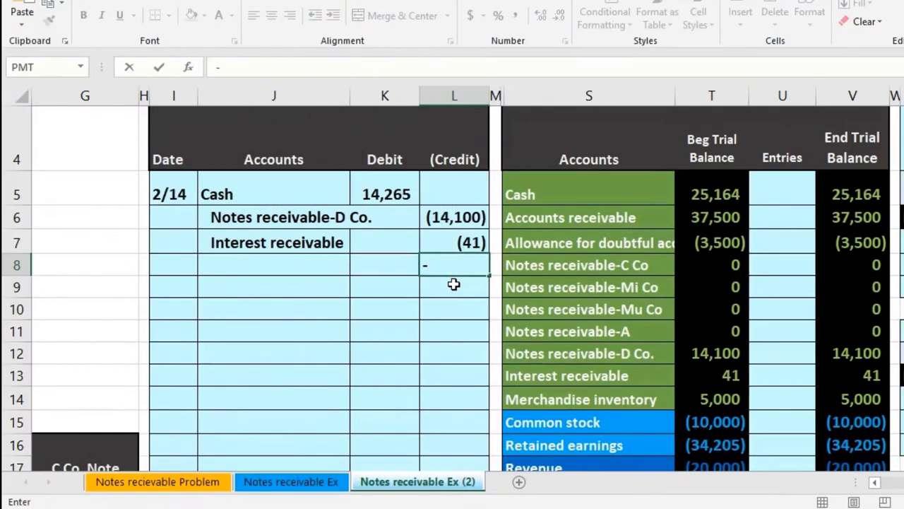
pyautogui.write('sum')
pyautogui.doubleClick(455, 286)
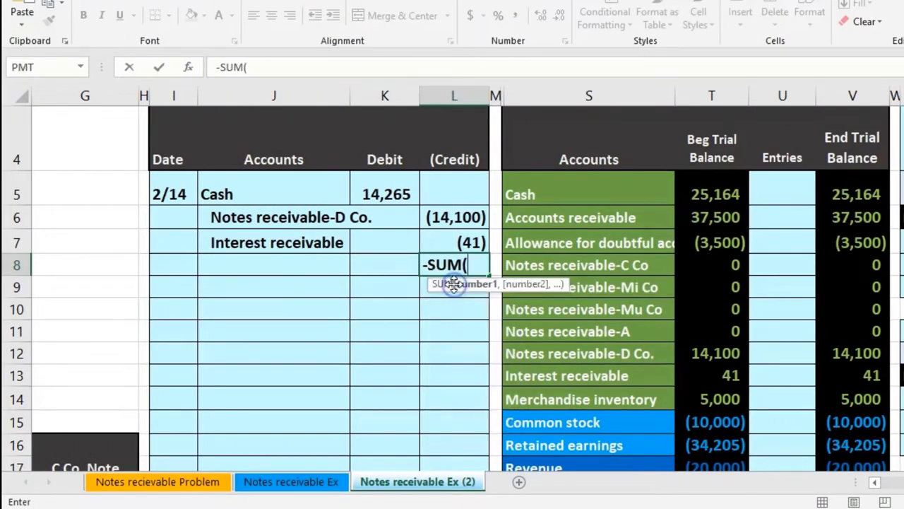
pyautogui.click(394, 186)
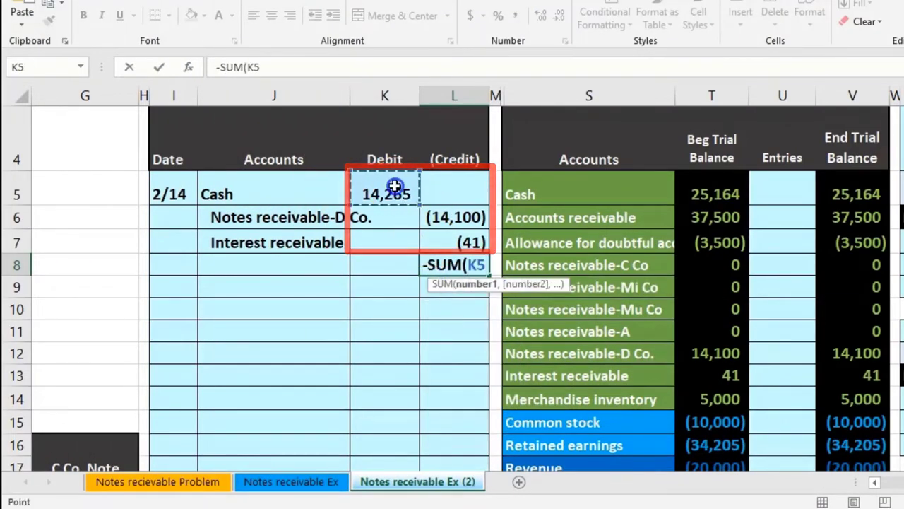
pyautogui.moveTo(394, 187); pyautogui.dragTo(428, 219)
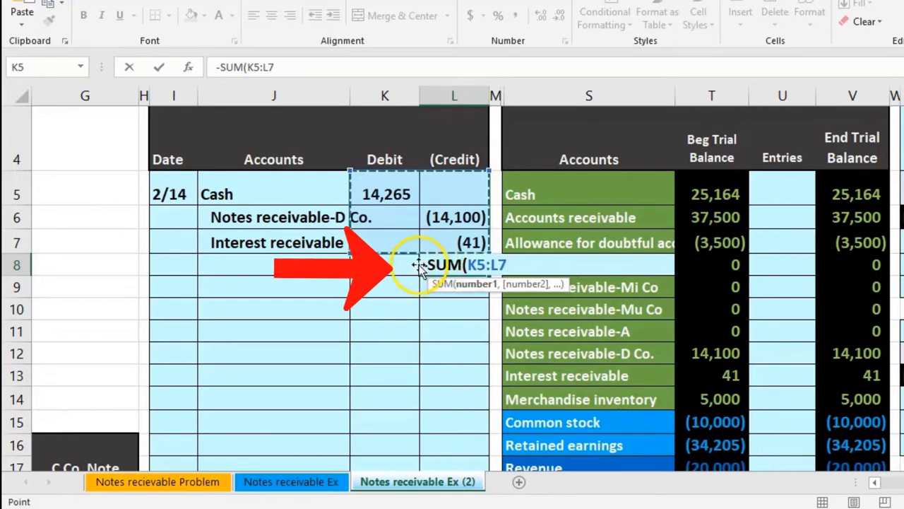
pyautogui.press('Return')
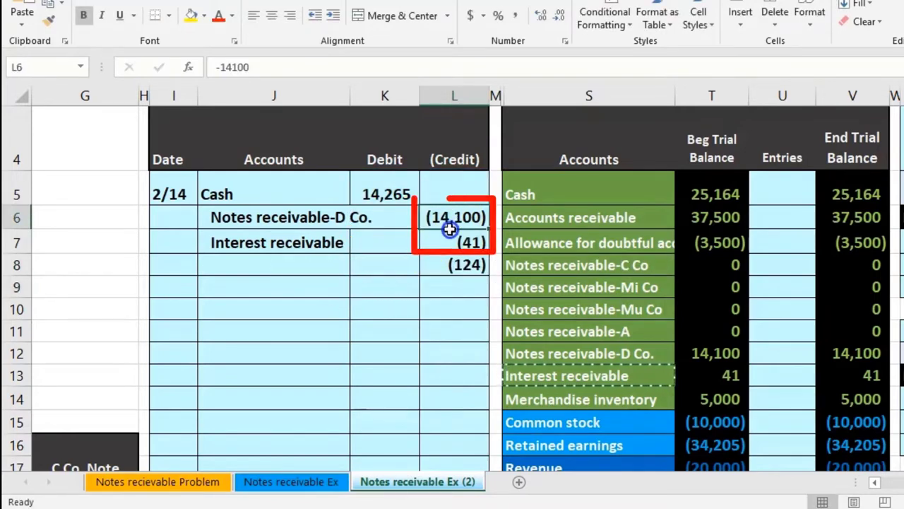
pyautogui.moveTo(449, 229); pyautogui.dragTo(459, 243)
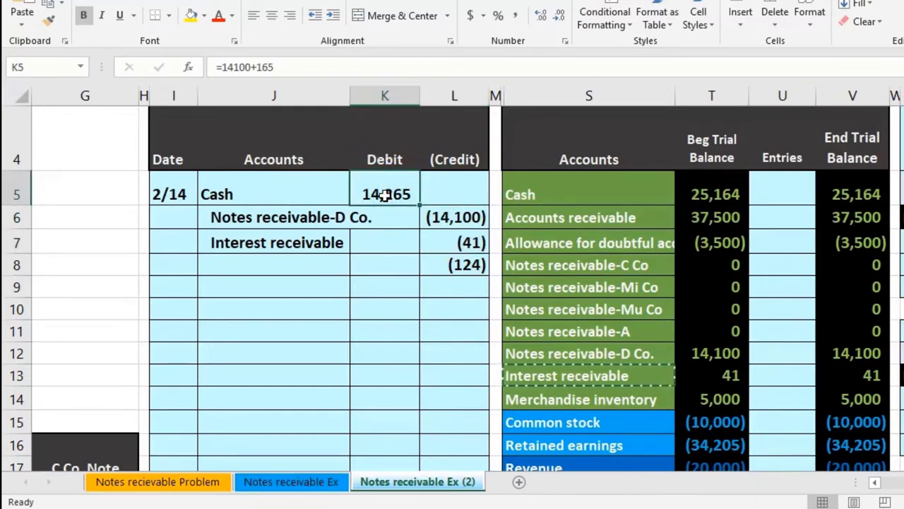
# Start computing 165 minus 41 in Windows Calculator to verify the remaining interest
pyautogui.press('XF86Calculator')
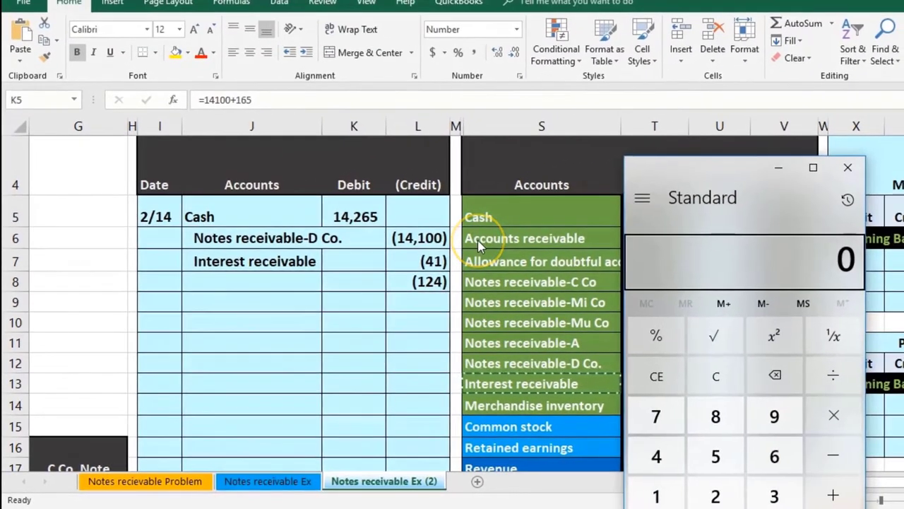
pyautogui.write('165')
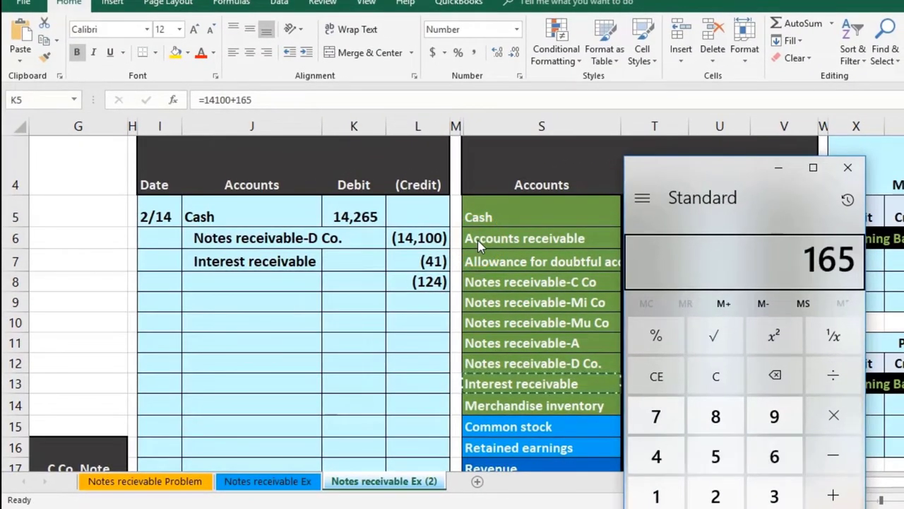
pyautogui.press('-')
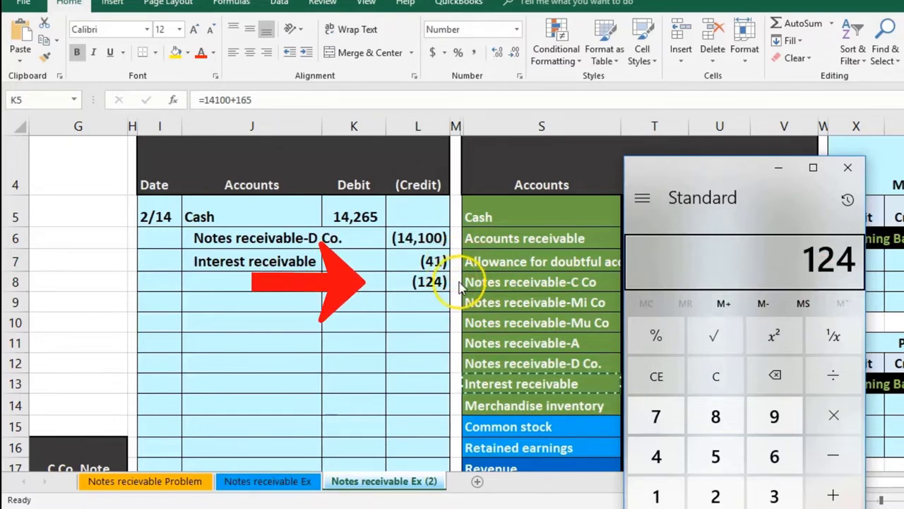
# Close the calculator and paste Interest revenue from S18 as a value into J8
pyautogui.click(847, 167)
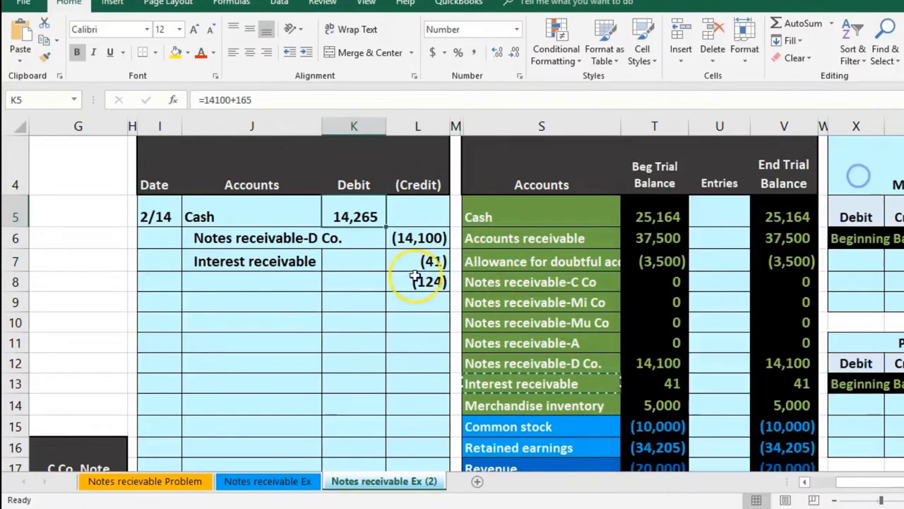
pyautogui.click(313, 282)
pyautogui.click(630, 340)
pyautogui.scroll(-1, 631, 341)
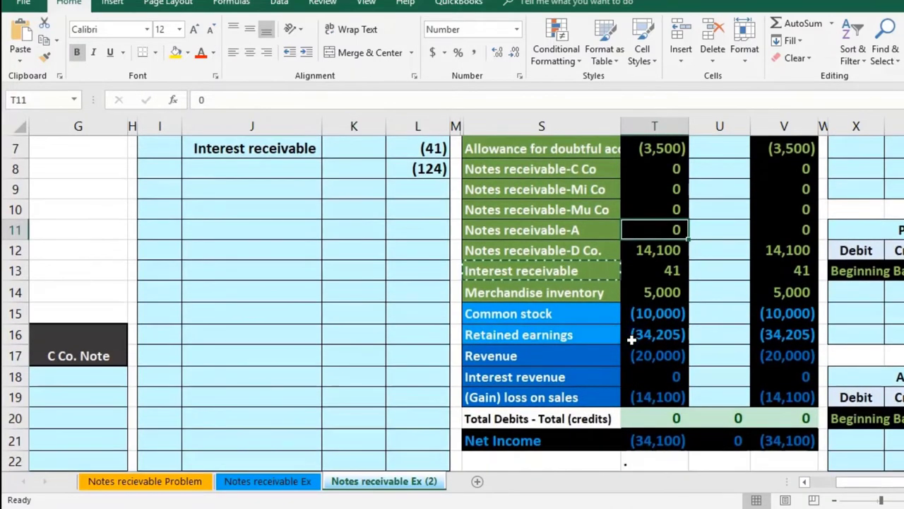
pyautogui.click(578, 380)
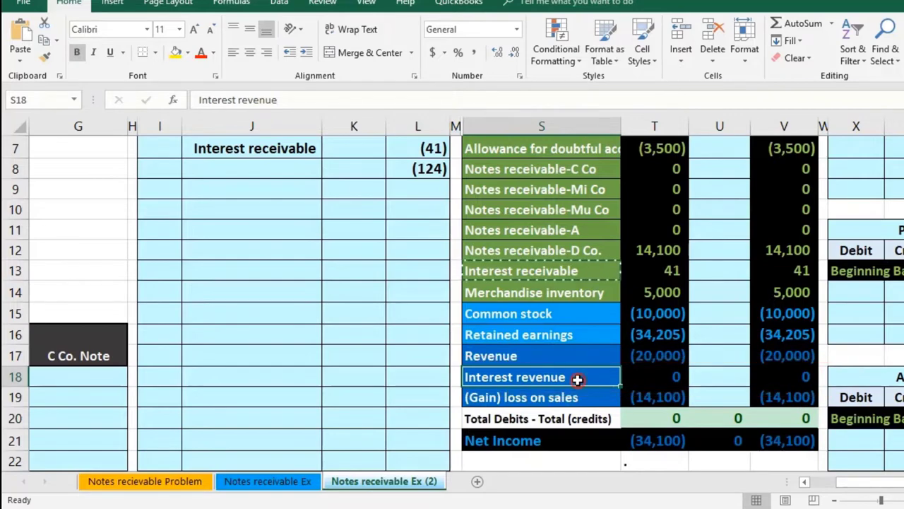
pyautogui.rightClick(577, 380)
pyautogui.click(597, 74)
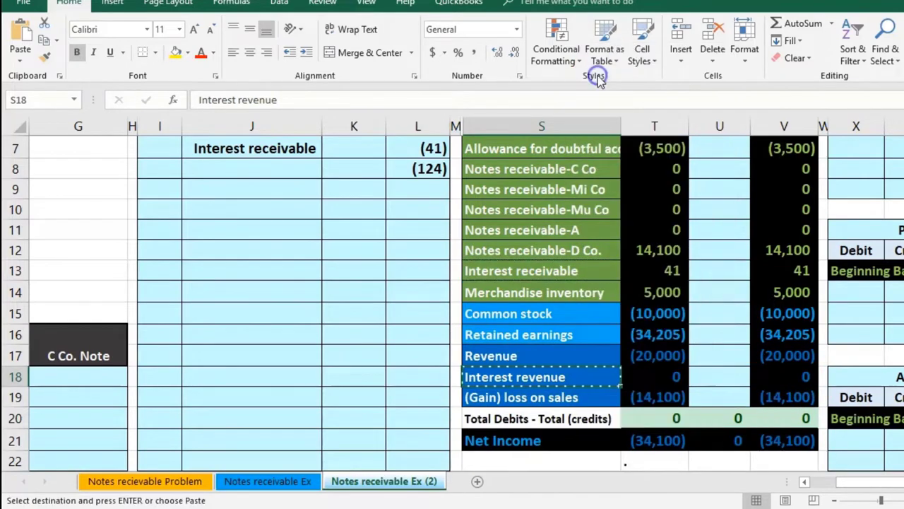
pyautogui.click(286, 170)
pyautogui.scroll(1, 257, 305)
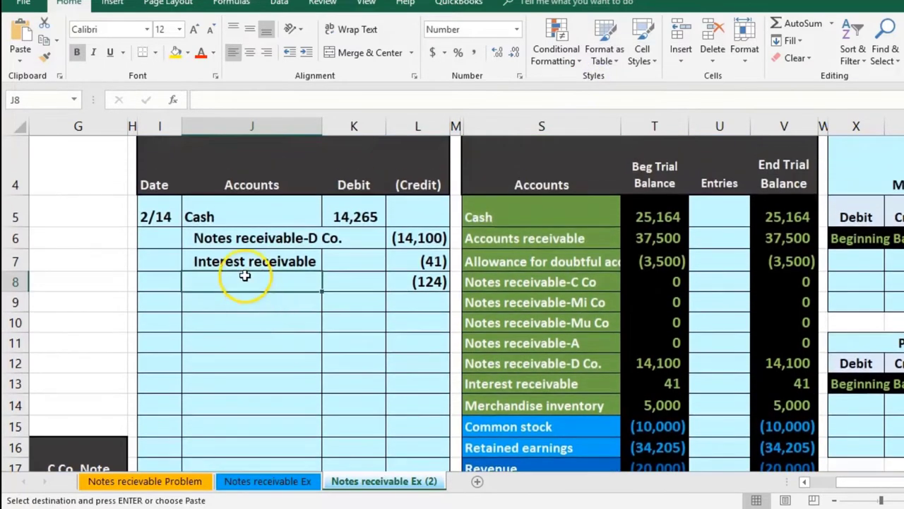
pyautogui.rightClick(244, 278)
pyautogui.click(278, 343)
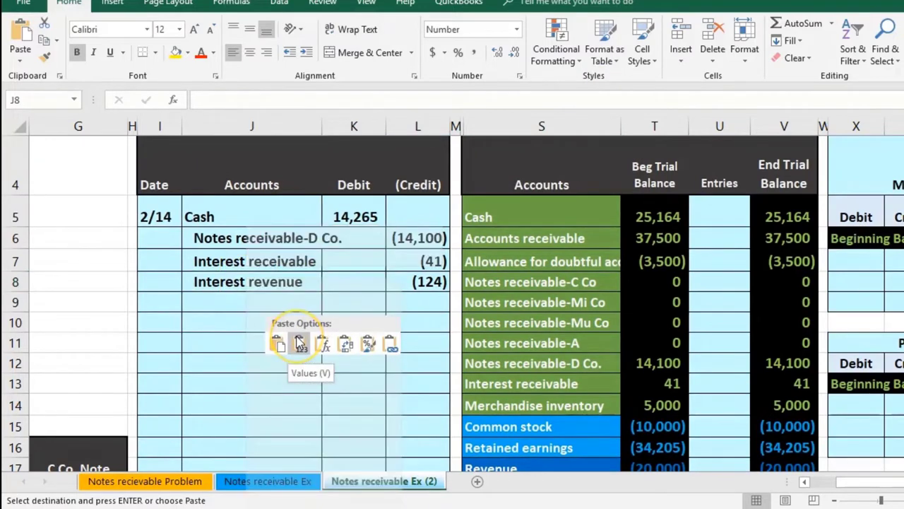
pyautogui.click(300, 341)
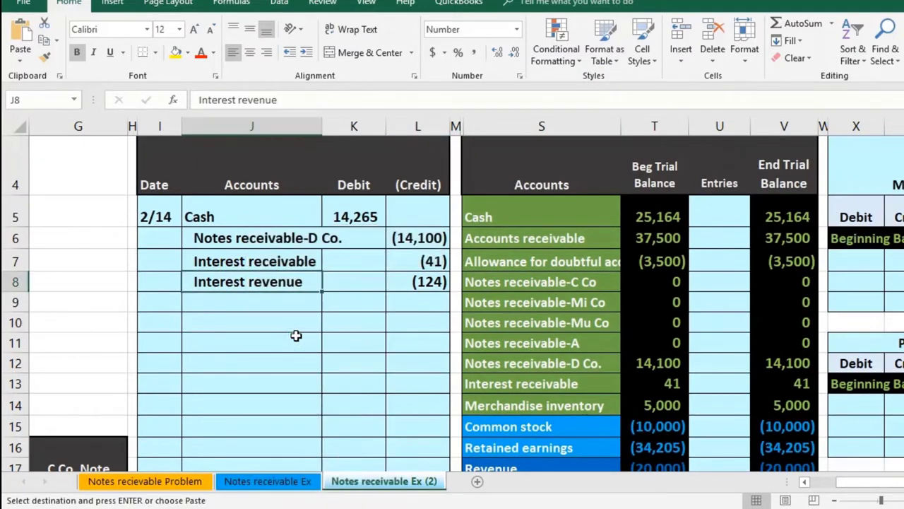
# Post the 14,265 Cash debit to trial balance cell U5 with =K5
pyautogui.moveTo(195, 209); pyautogui.dragTo(337, 214)
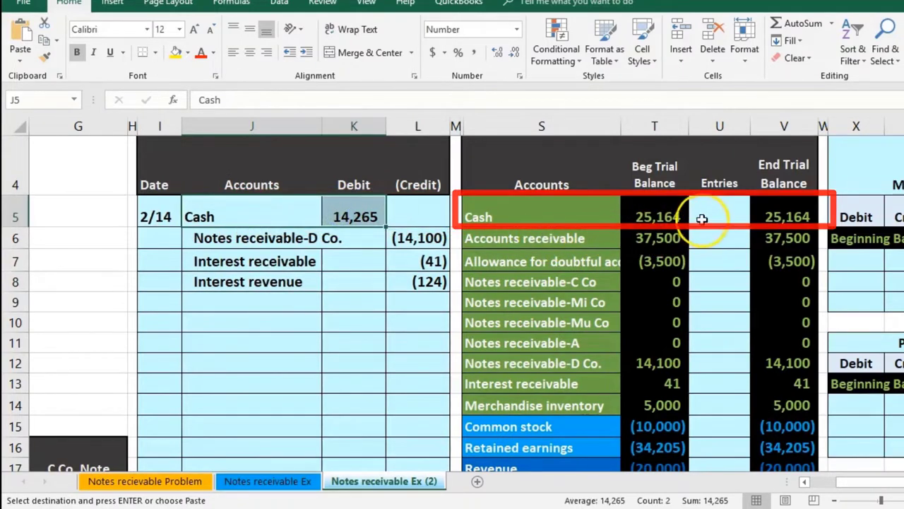
pyautogui.moveTo(706, 218); pyautogui.dragTo(705, 248)
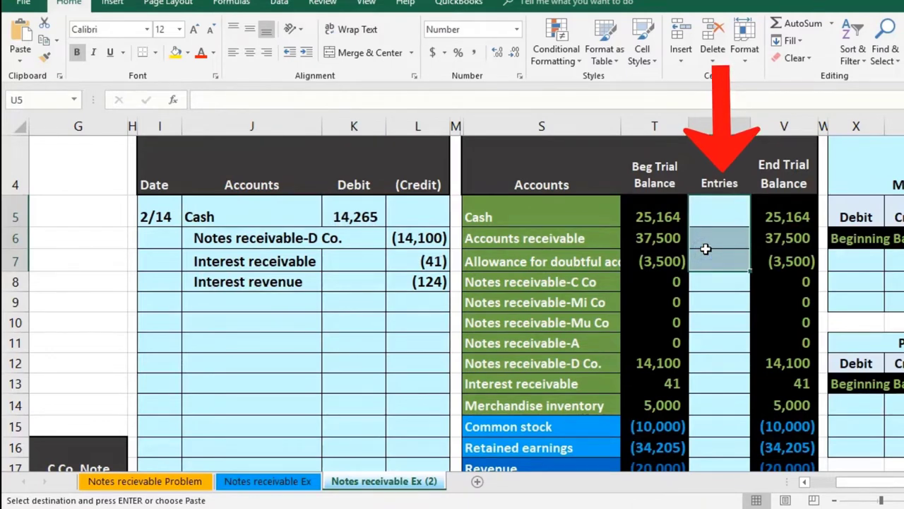
pyautogui.click(710, 226)
pyautogui.moveTo(272, 207); pyautogui.dragTo(354, 207)
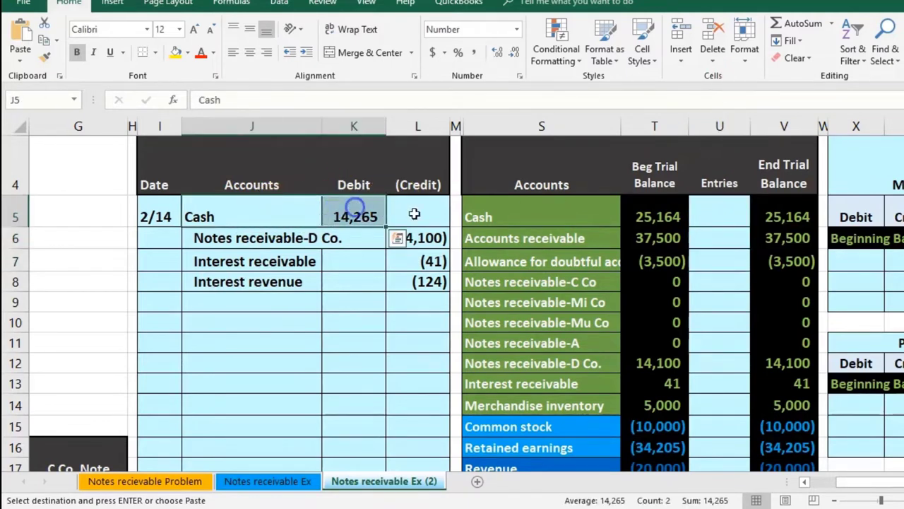
pyautogui.click(514, 219)
pyautogui.click(710, 219)
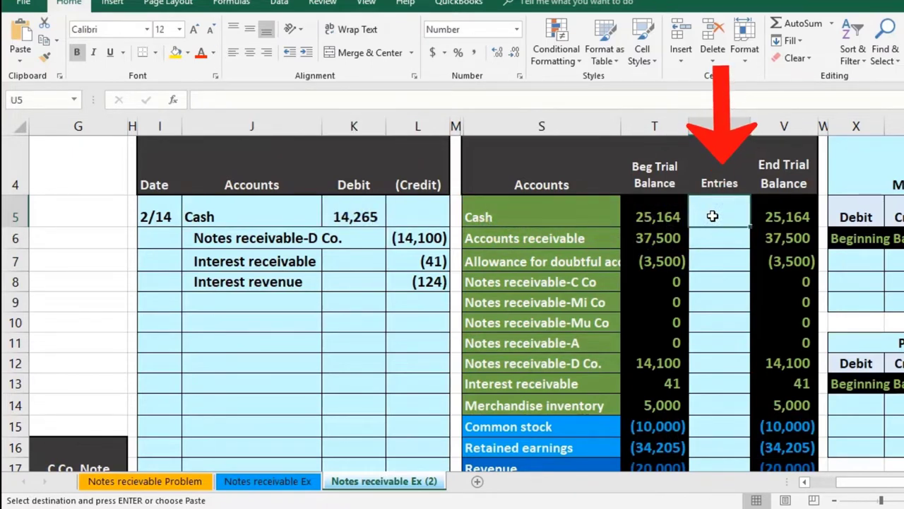
pyautogui.write('=')
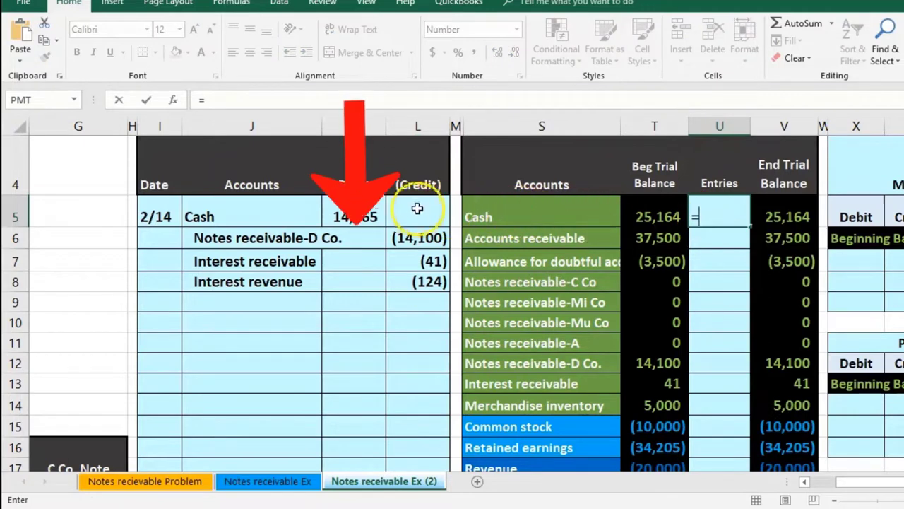
pyautogui.click(368, 209)
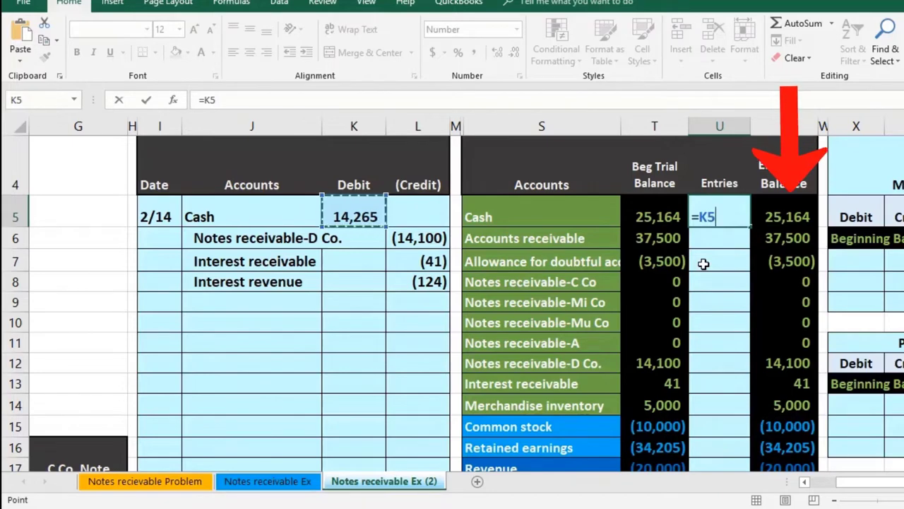
pyautogui.press('Return')
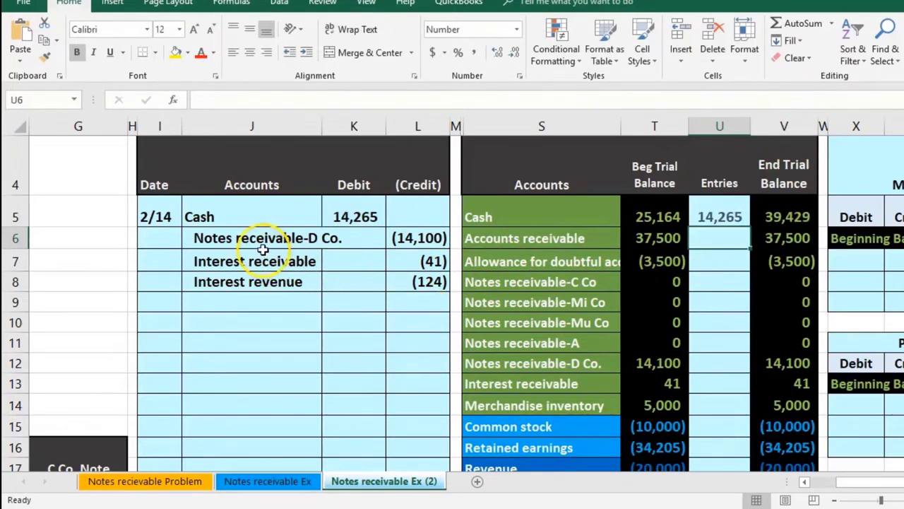
# Post the (14,100) Notes receivable-D Co. credit to U12 with =L6
pyautogui.moveTo(266, 240); pyautogui.dragTo(398, 240)
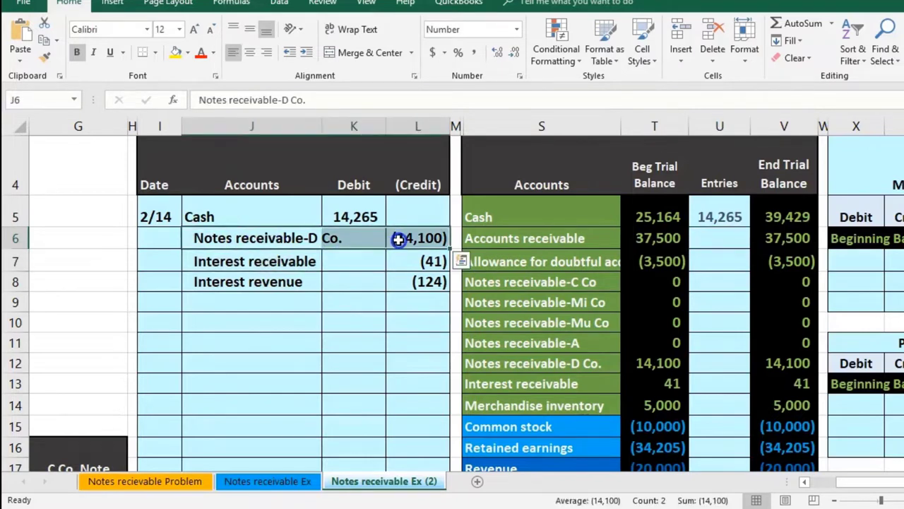
pyautogui.click(525, 367)
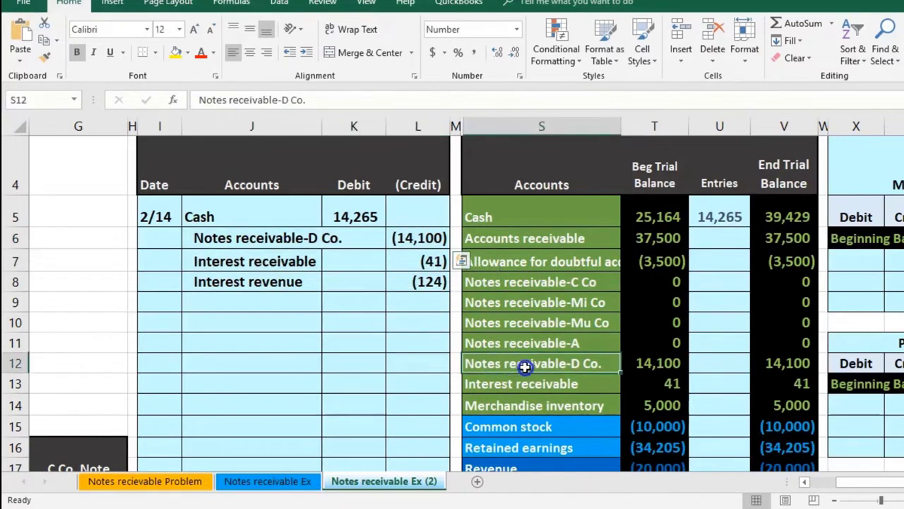
pyautogui.moveTo(628, 370); pyautogui.dragTo(639, 371)
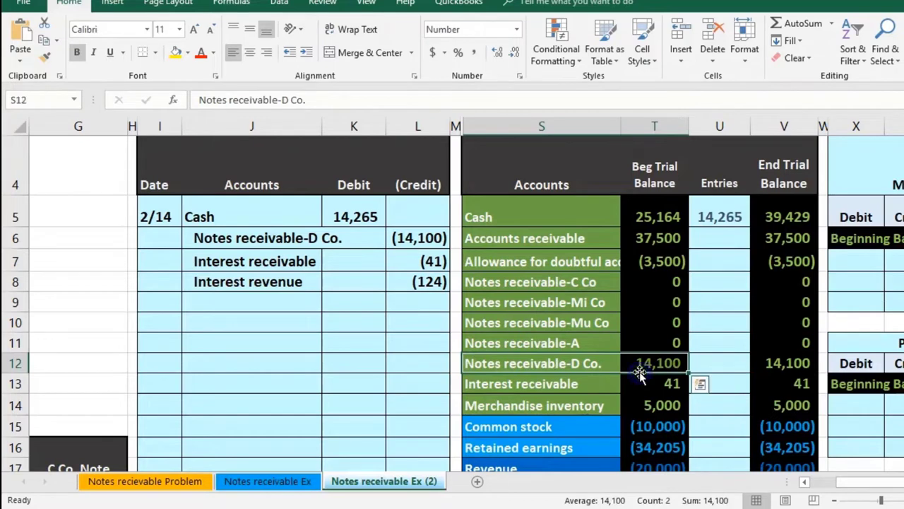
pyautogui.click(710, 358)
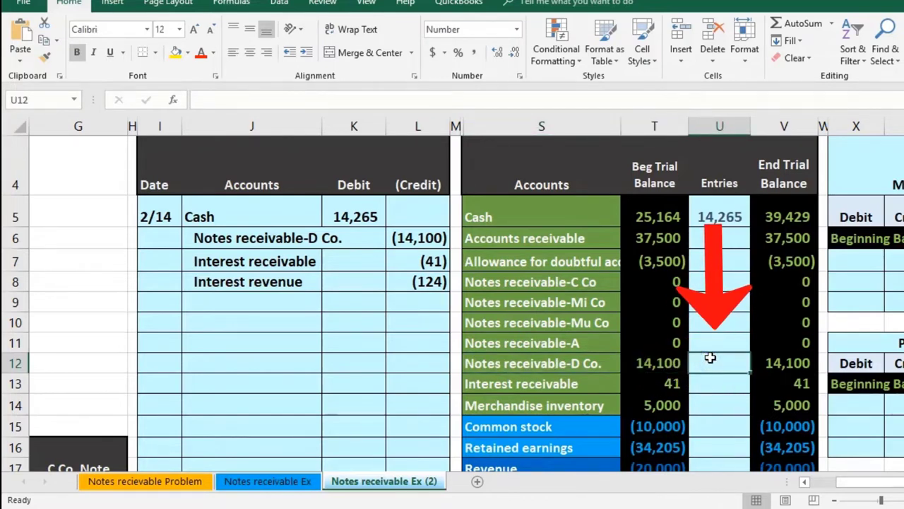
pyautogui.write('=')
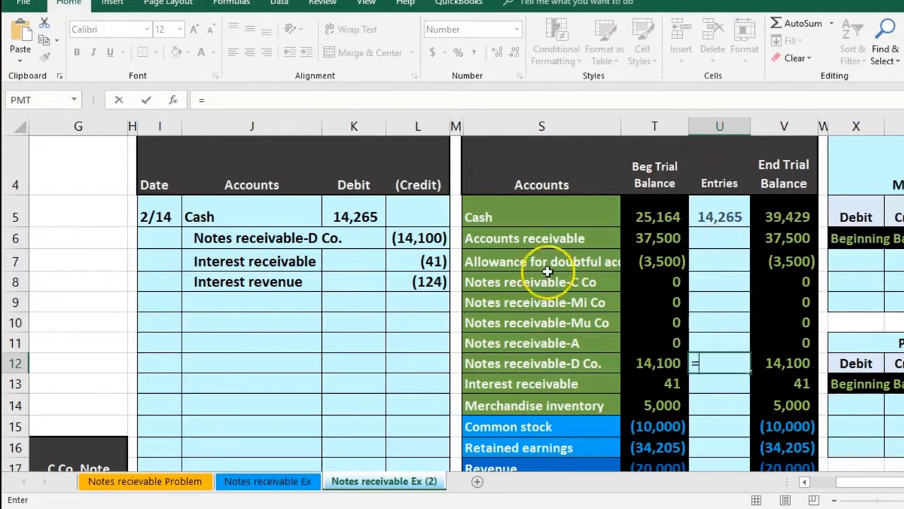
pyautogui.click(438, 236)
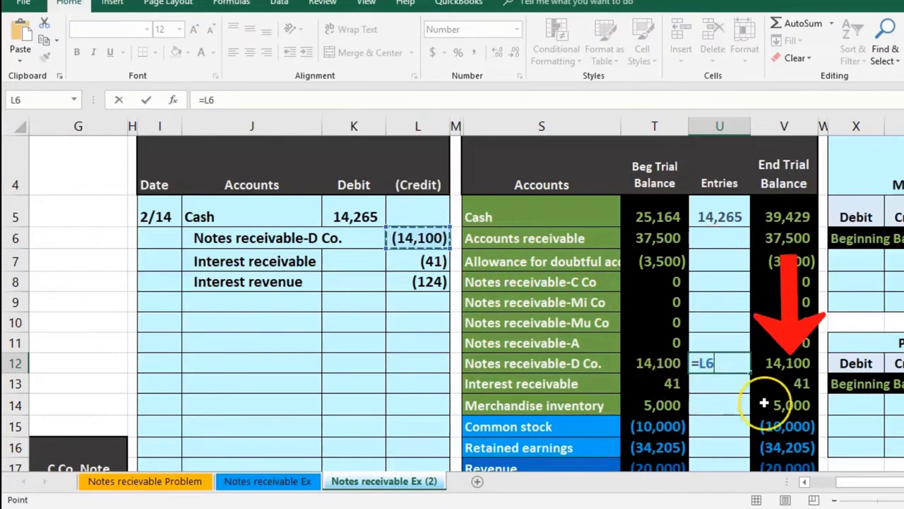
pyautogui.press('Return')
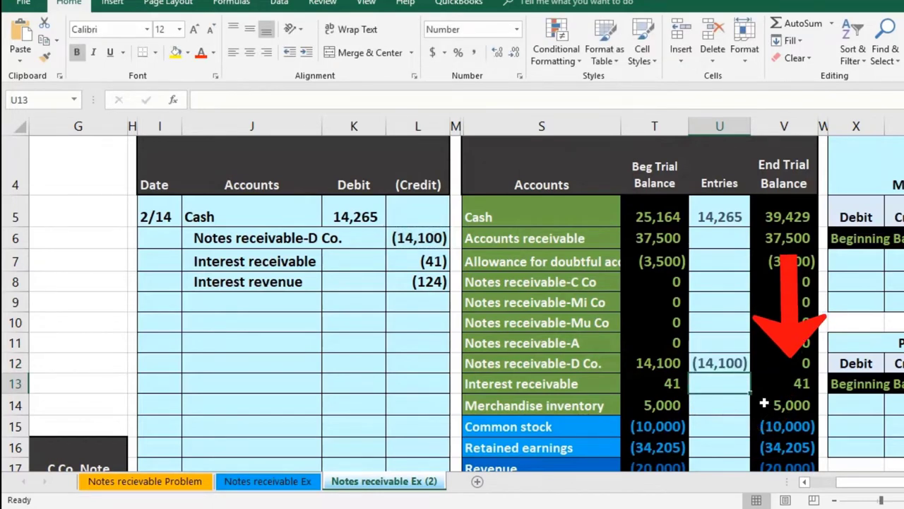
# Post the (41) Interest receivable credit to trial balance cell U13 with =L7
pyautogui.moveTo(269, 266); pyautogui.dragTo(404, 259)
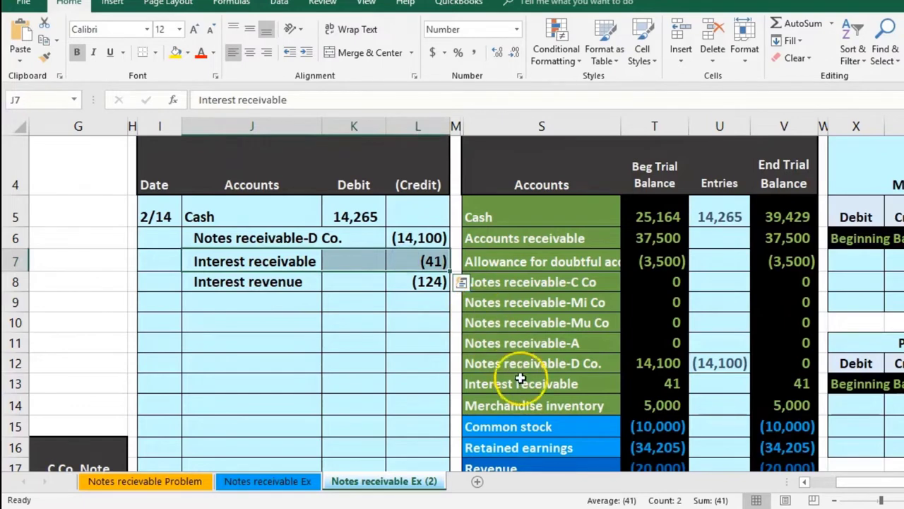
pyautogui.moveTo(520, 379); pyautogui.dragTo(637, 375)
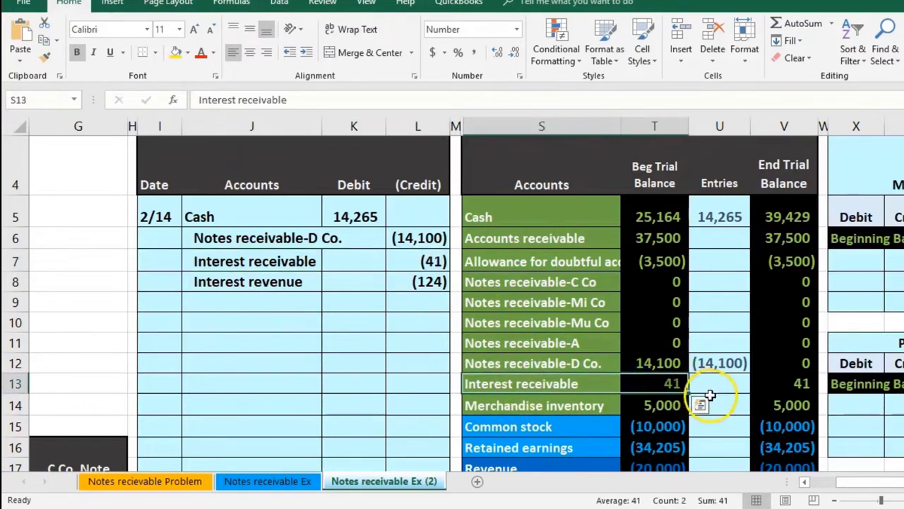
pyautogui.click(725, 385)
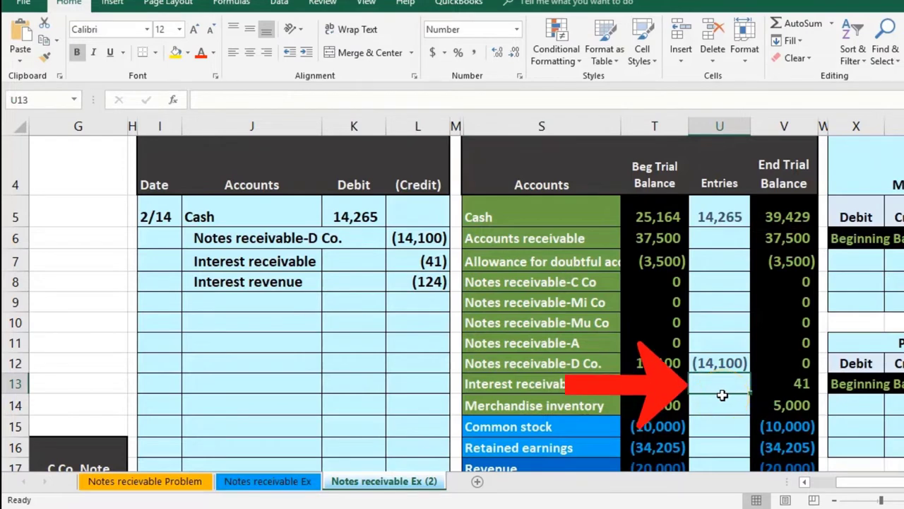
pyautogui.write('=')
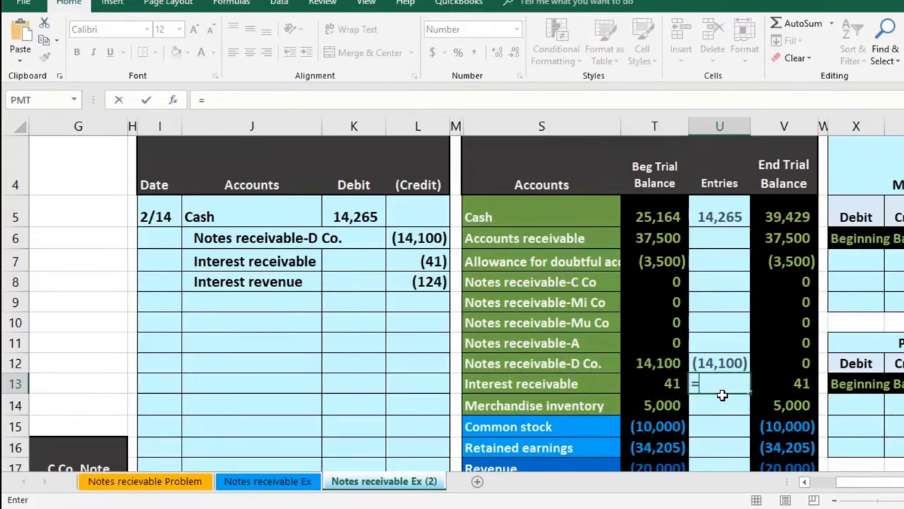
pyautogui.click(429, 261)
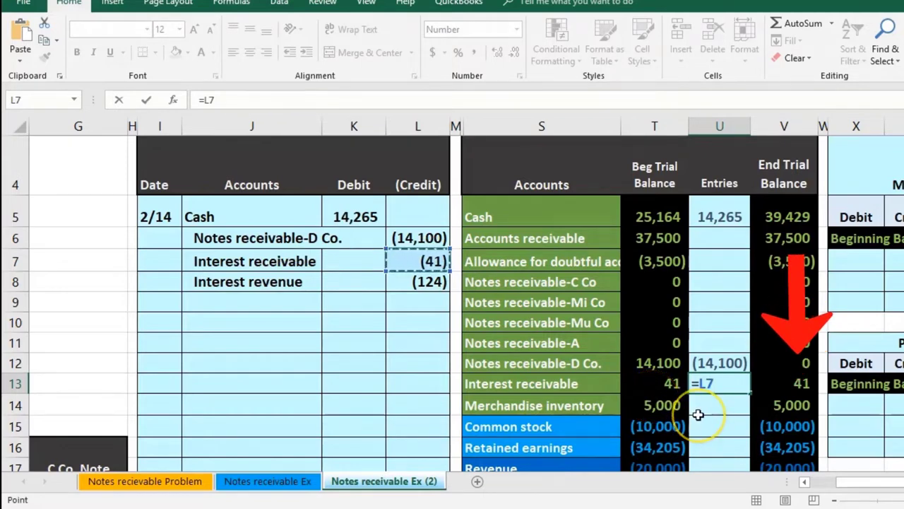
pyautogui.press('Return')
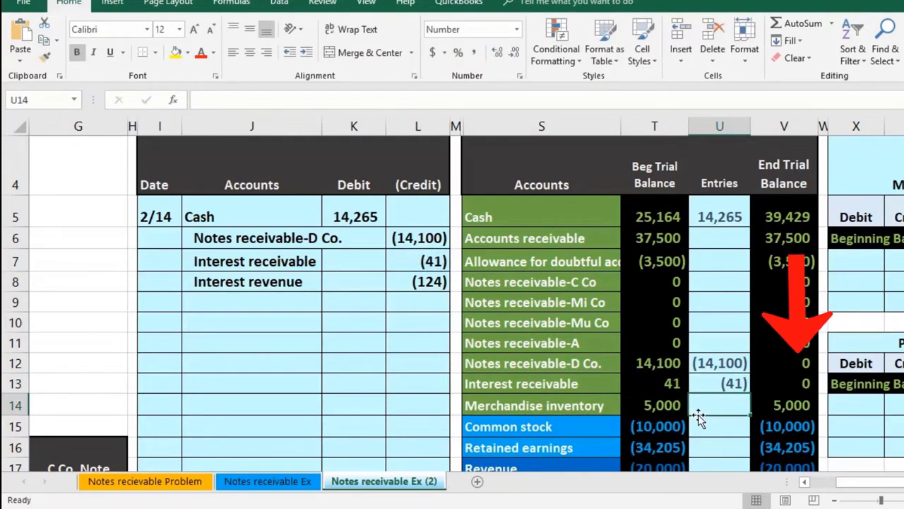
# Locate the Interest revenue trial balance row and select its entry cell U18
pyautogui.moveTo(288, 284); pyautogui.dragTo(390, 288)
pyautogui.scroll(-1, 575, 349)
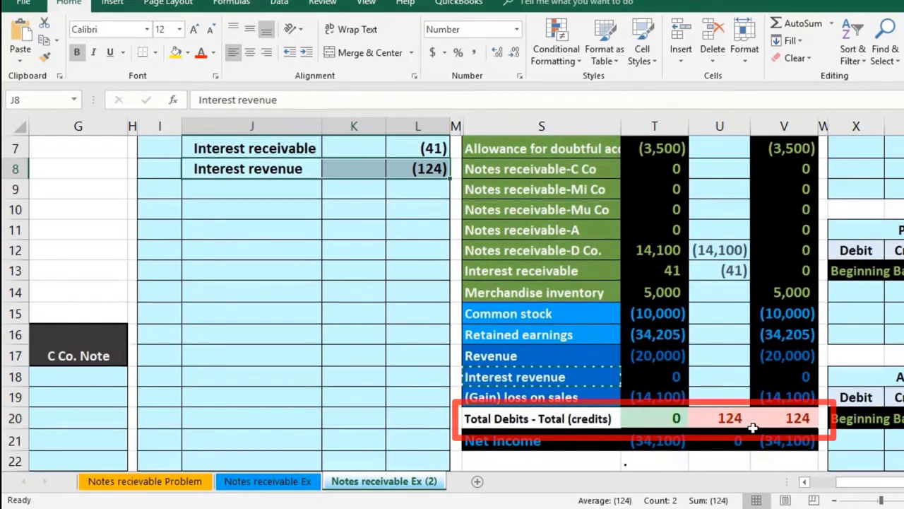
pyautogui.click(719, 392)
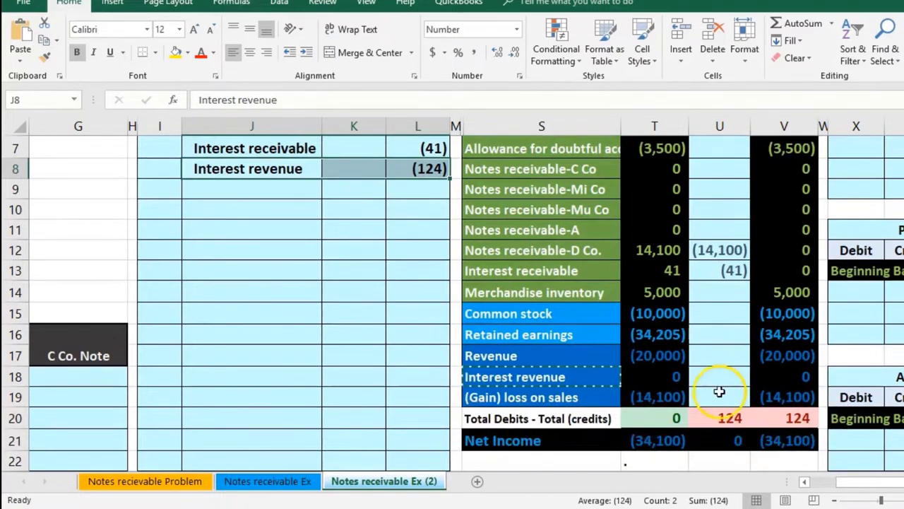
pyautogui.moveTo(595, 375); pyautogui.dragTo(661, 374)
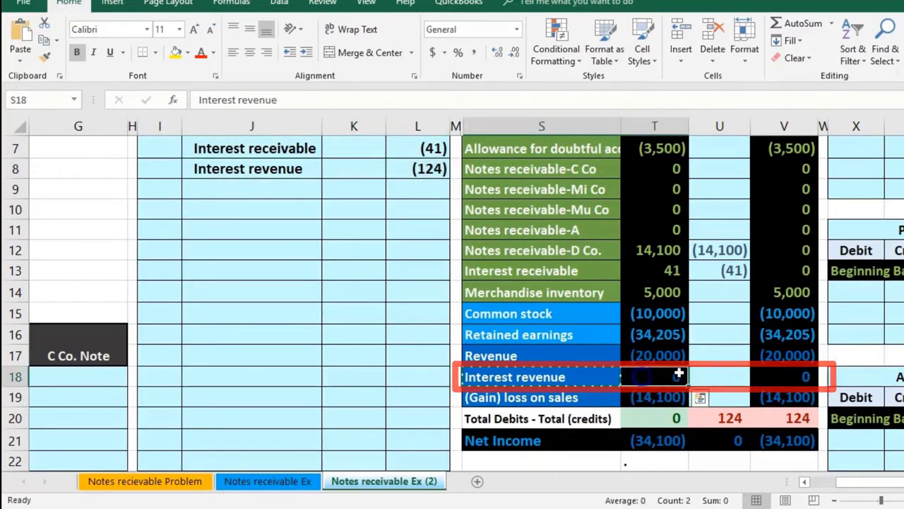
pyautogui.click(712, 372)
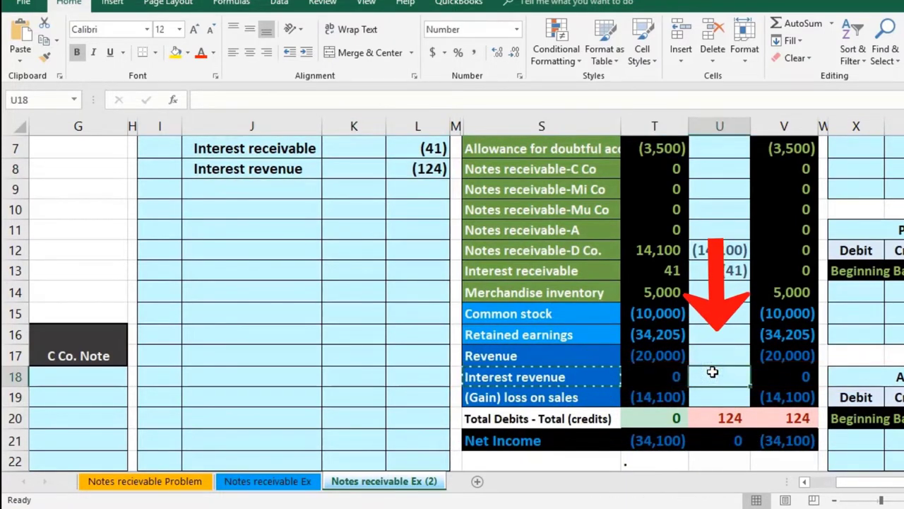
pyautogui.write('=')
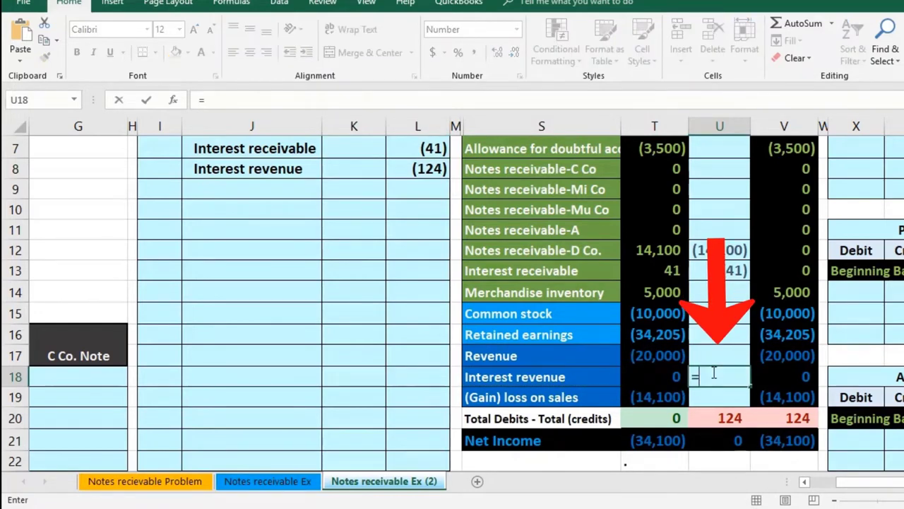
pyautogui.click(406, 171)
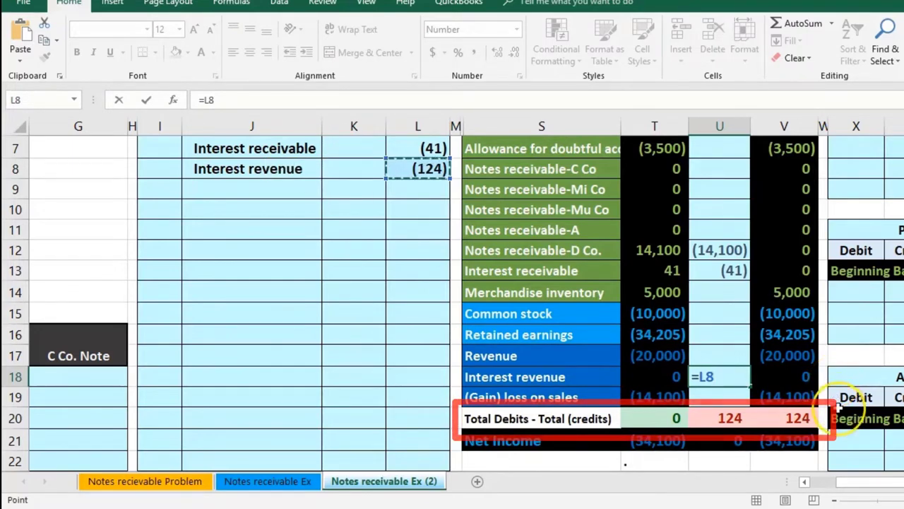
pyautogui.press('Return')
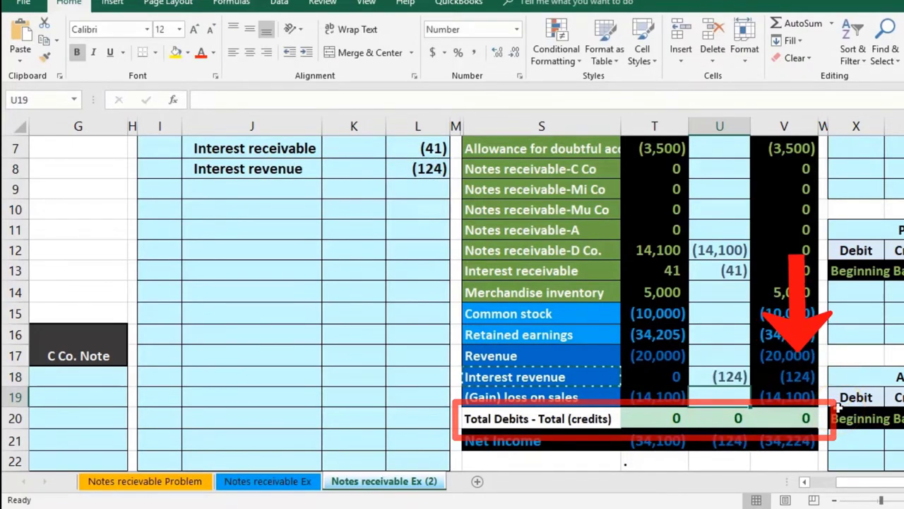
pyautogui.click(794, 442)
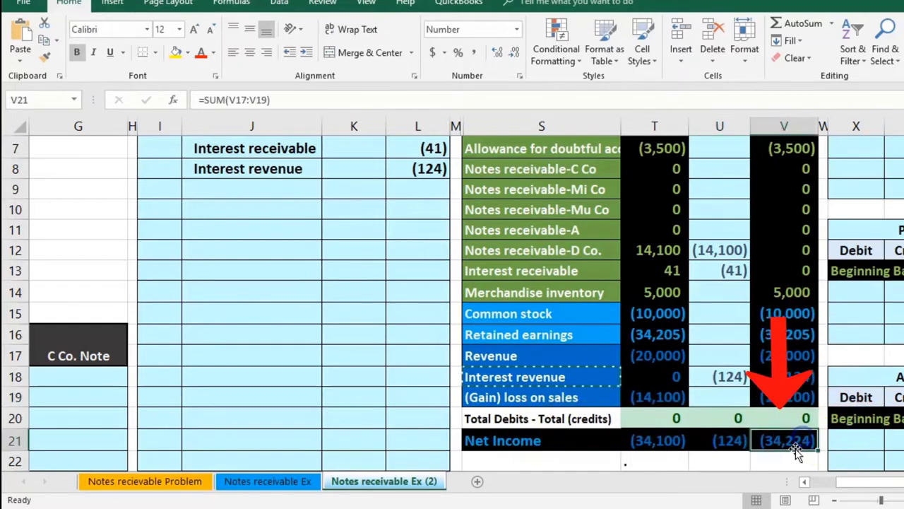
pyautogui.click(765, 440)
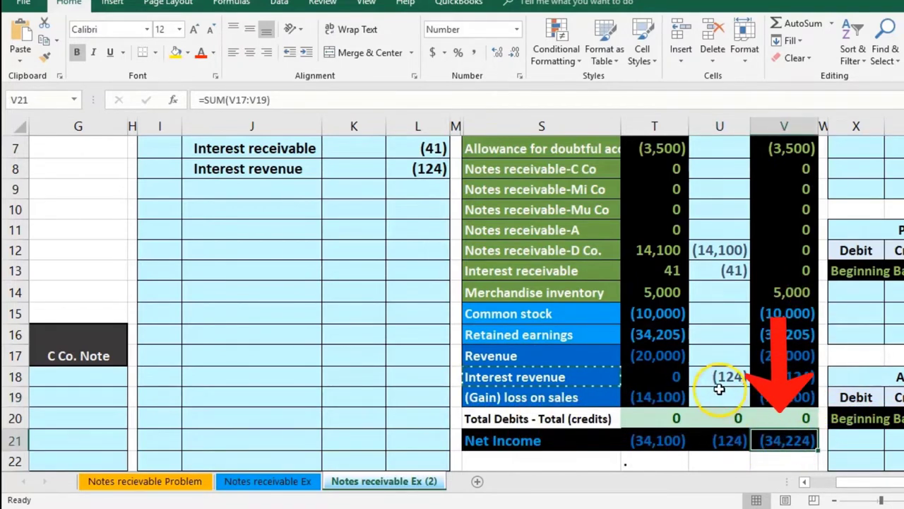
pyautogui.click(765, 376)
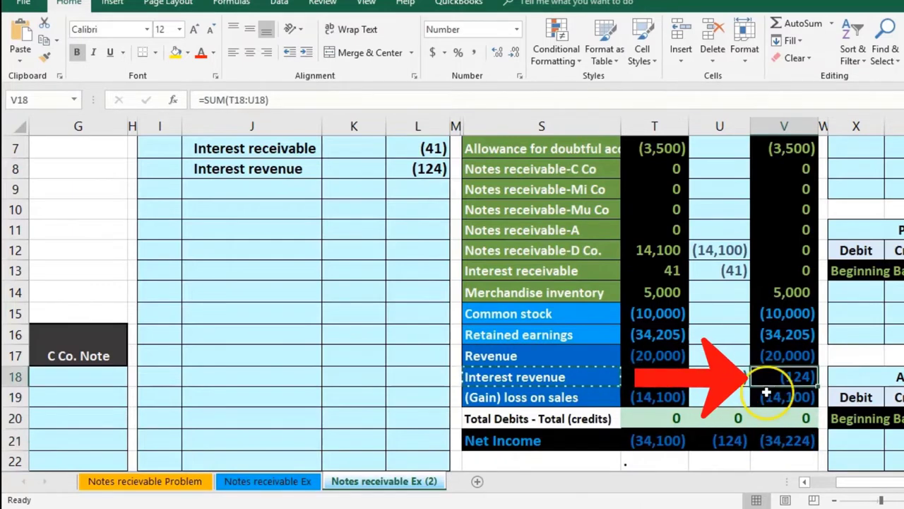
pyautogui.scroll(1, 766, 393)
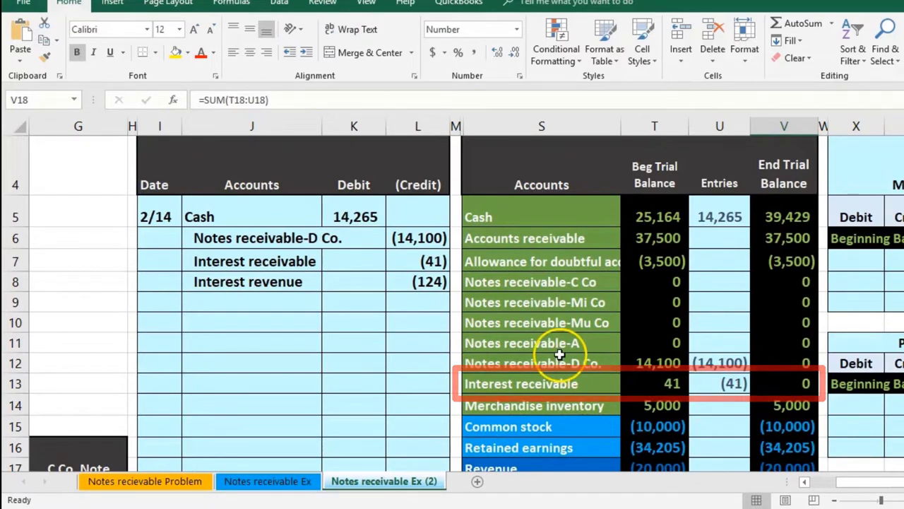
pyautogui.click(437, 260)
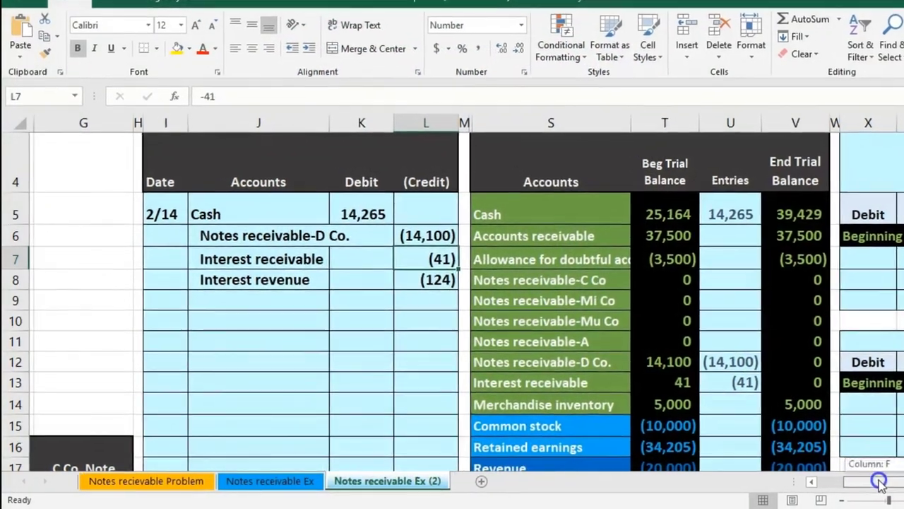
pyautogui.moveTo(871, 480); pyautogui.dragTo(840, 485)
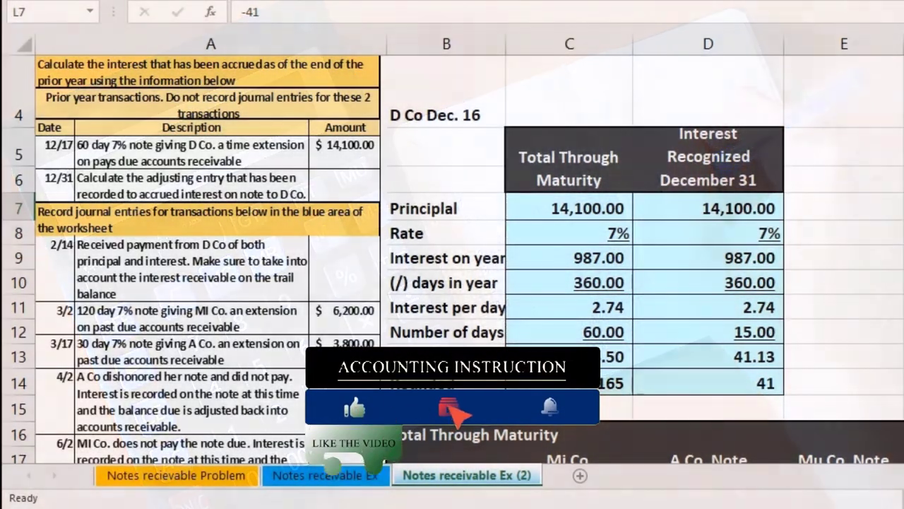
pyautogui.hscroll(10, 469, 254)
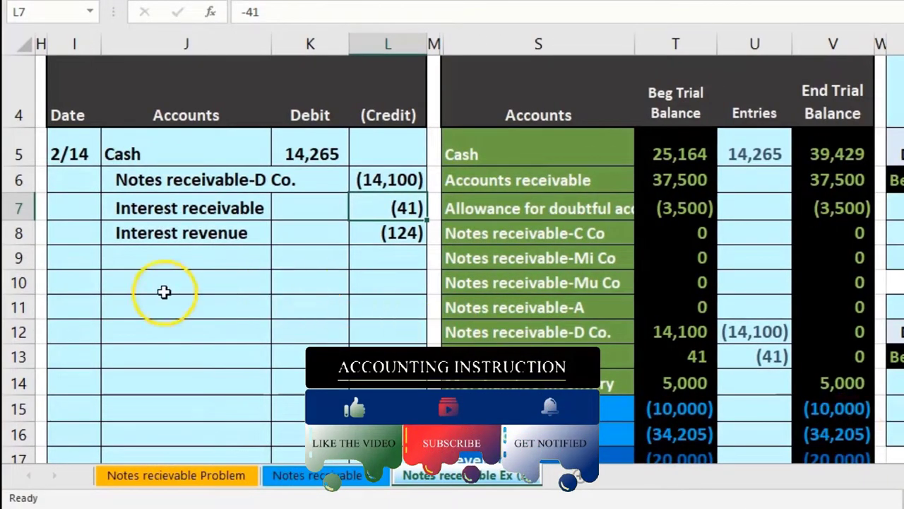
# Enter 3/2 in I10 and compare Mi Co's 6,200 ledger balance with Accounts receivable
pyautogui.click(84, 281)
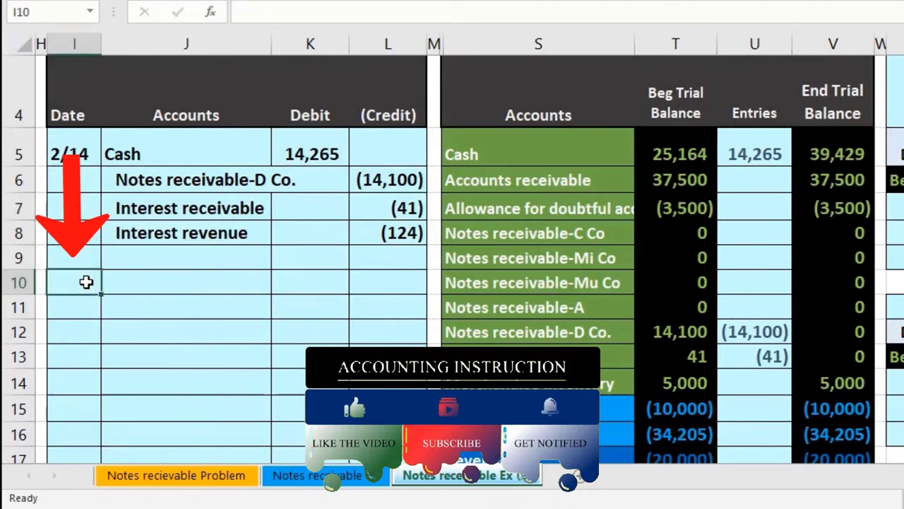
pyautogui.write('3/2')
pyautogui.press('Return')
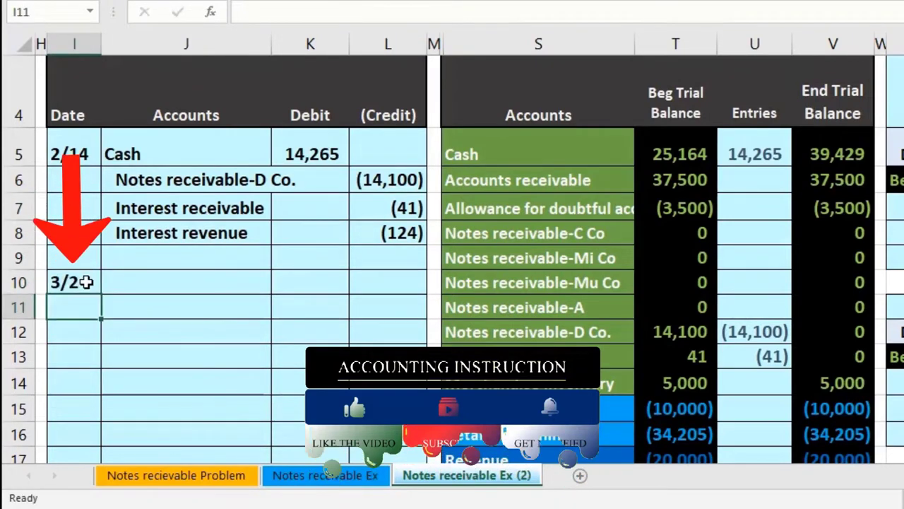
pyautogui.moveTo(498, 181)
pyautogui.mouseDown()
pyautogui.moveTo(769, 181)
pyautogui.moveTo(821, 191)
pyautogui.moveTo(822, 200)
pyautogui.mouseUp()
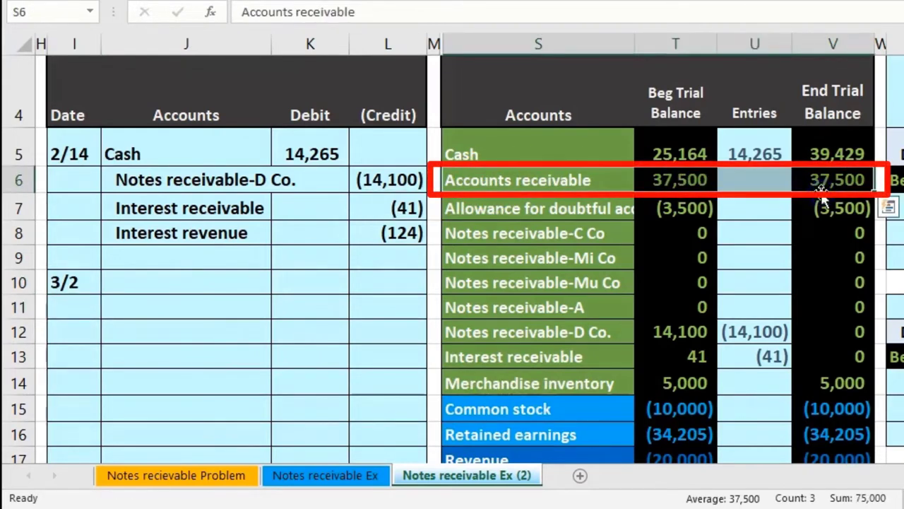
pyautogui.click(901, 141)
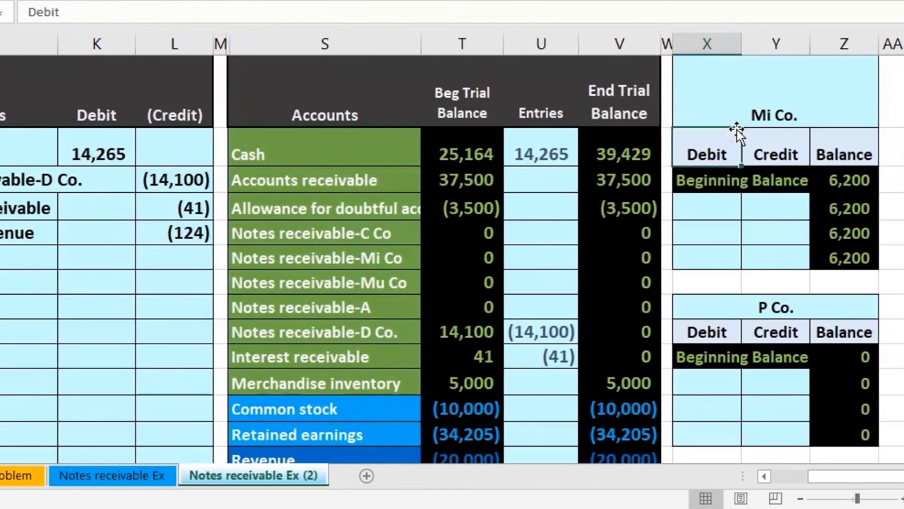
pyautogui.click(830, 179)
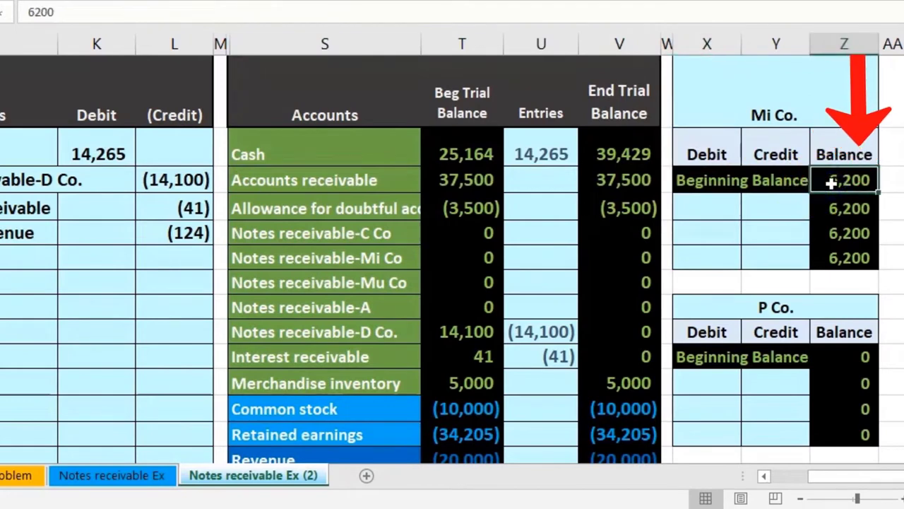
pyautogui.click(639, 185)
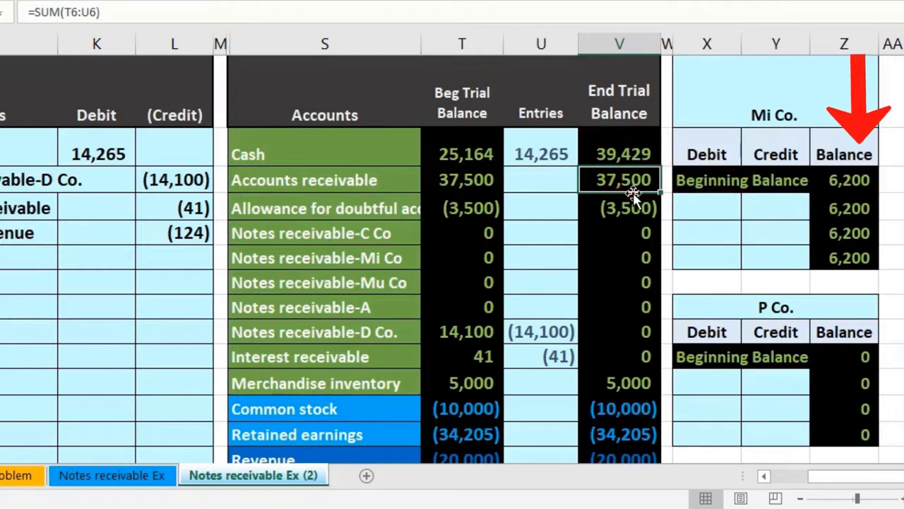
pyautogui.click(830, 180)
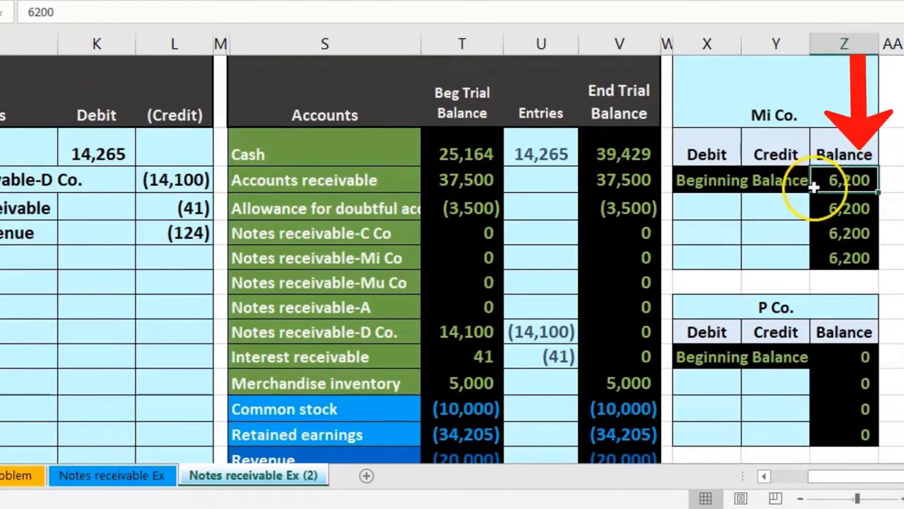
# Paste Accounts receivable as a value into J11 below the 3/2 date
pyautogui.click(365, 179)
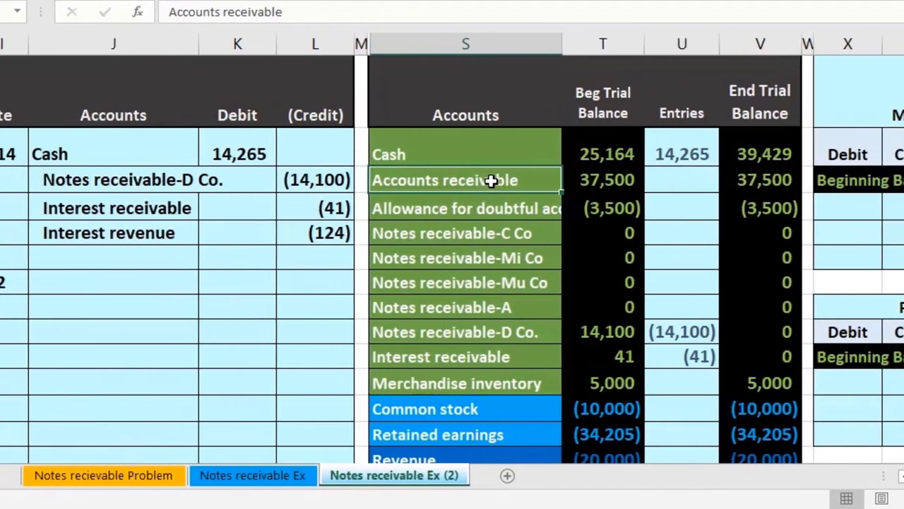
pyautogui.rightClick(351, 181)
pyautogui.click(571, 214)
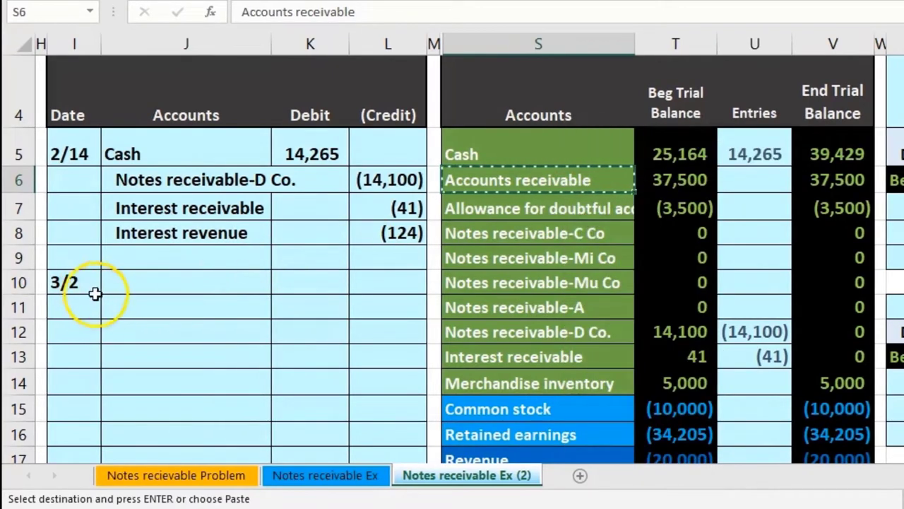
pyautogui.click(118, 307)
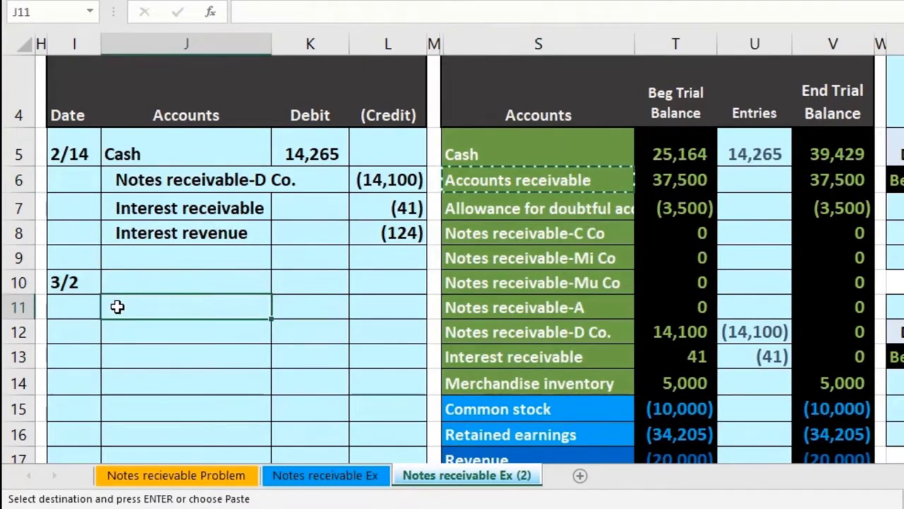
pyautogui.rightClick(117, 306)
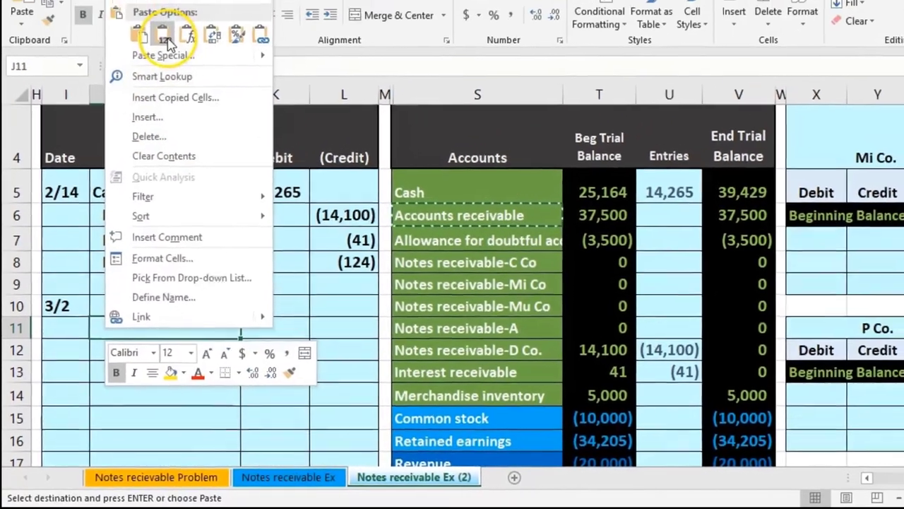
pyautogui.click(165, 39)
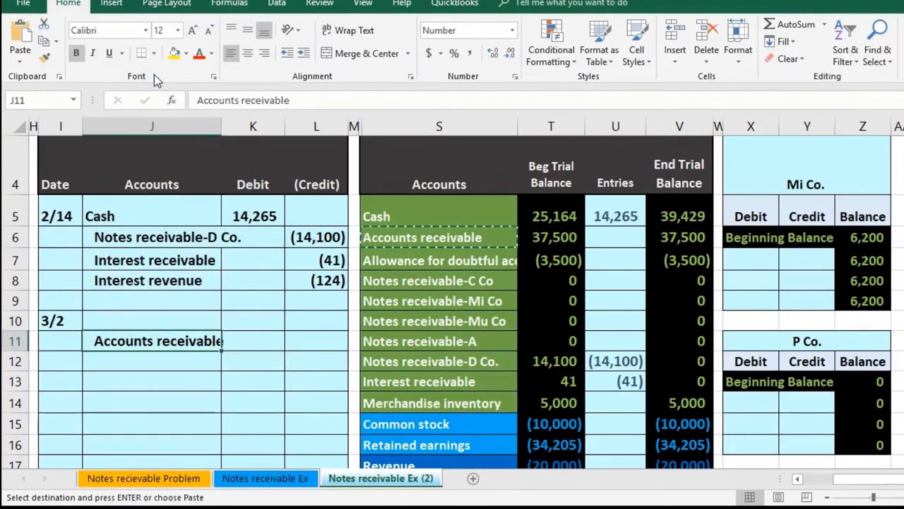
pyautogui.press('Right')
pyautogui.press('Right')
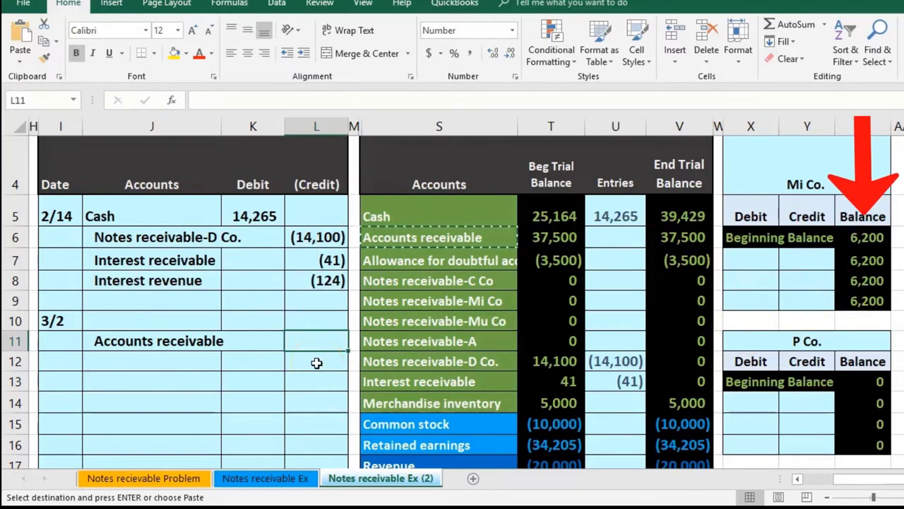
# Credit Accounts receivable -6200 in L11 and debit 6,200 in K10 with =-L11
pyautogui.write('-6200')
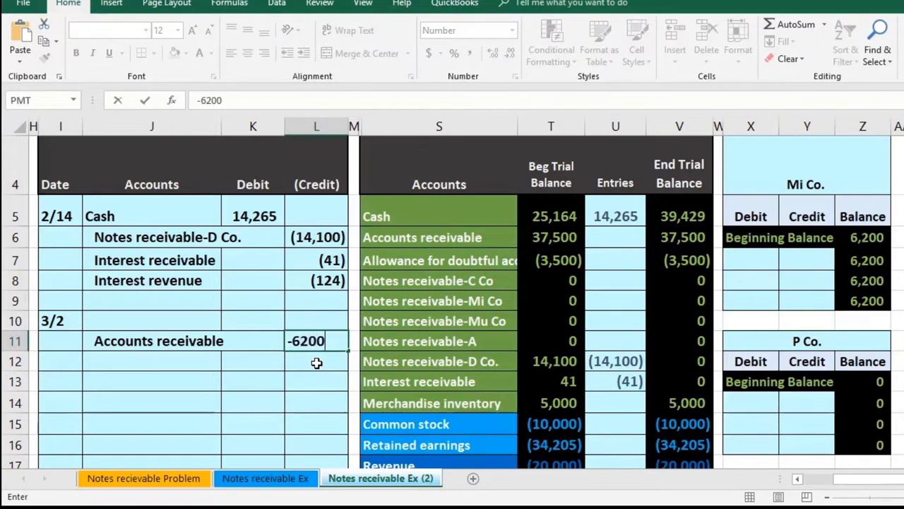
pyautogui.press('Return')
pyautogui.press('Up')
pyautogui.press('Left')
pyautogui.press('Up')
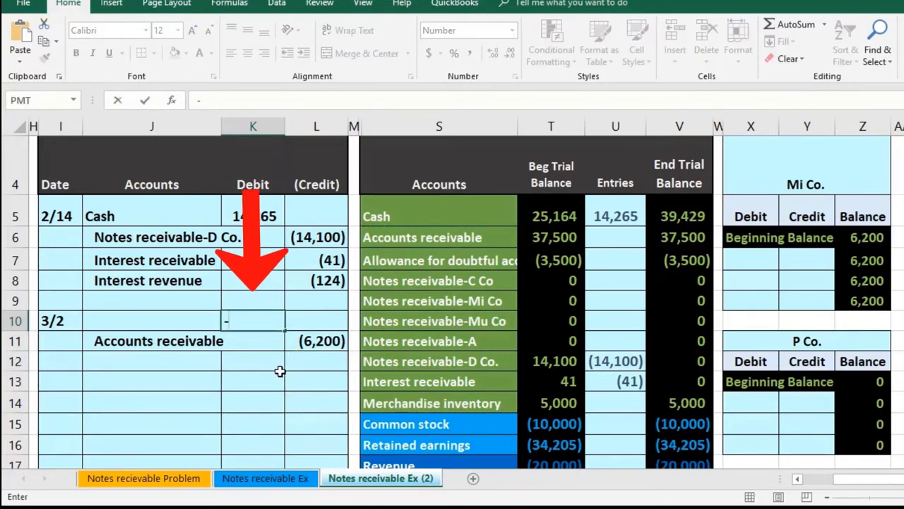
pyautogui.click(317, 346)
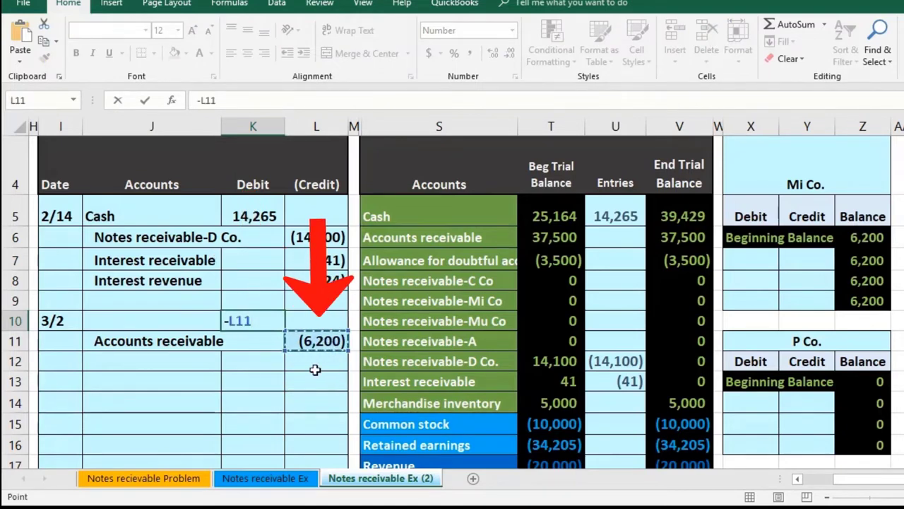
pyautogui.press('Return')
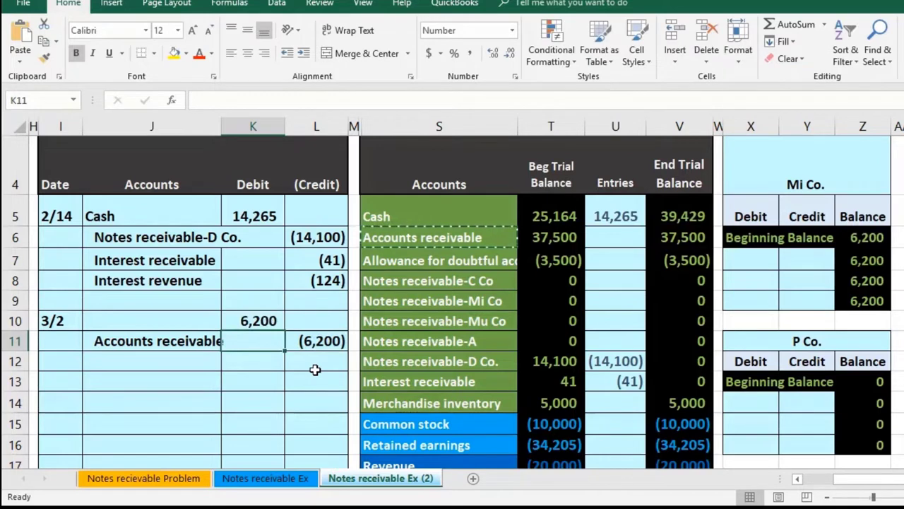
pyautogui.click(171, 326)
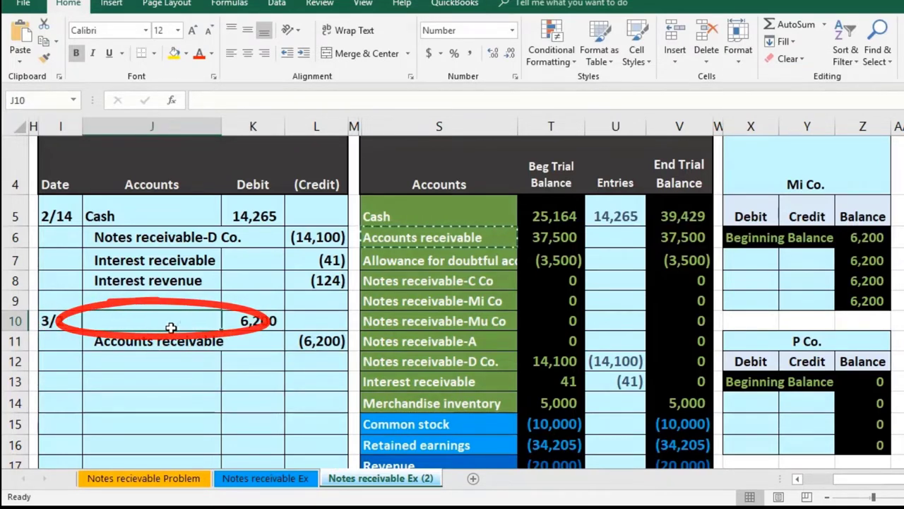
# Paste the Notes receivable-Mi Co account name as a value into J10, the 3/2 debit line
pyautogui.click(374, 301)
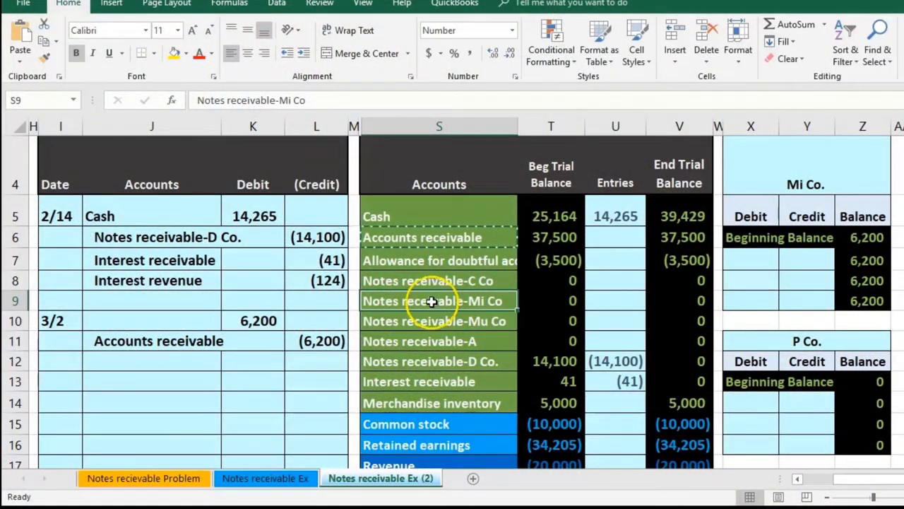
pyautogui.rightClick(432, 301)
pyautogui.click(458, 324)
pyautogui.click(151, 322)
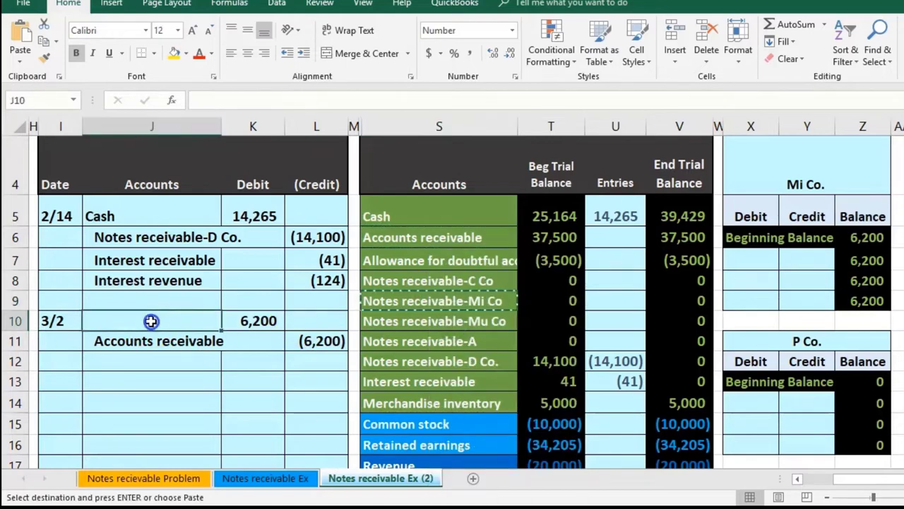
pyautogui.rightClick(151, 321)
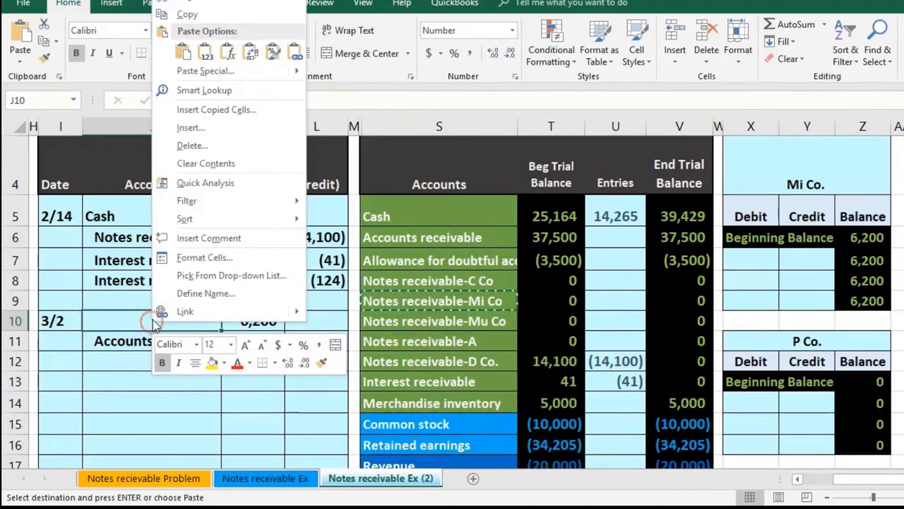
pyautogui.click(213, 42)
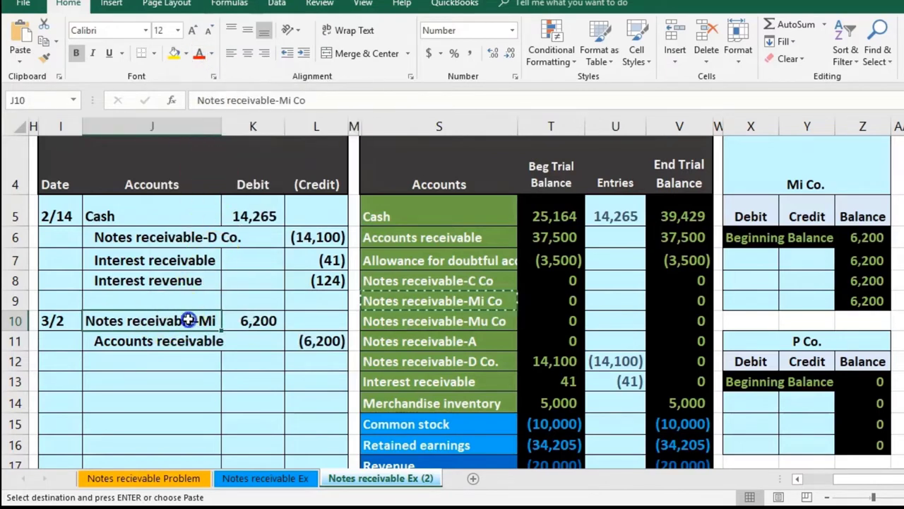
pyautogui.moveTo(188, 320); pyautogui.dragTo(251, 320)
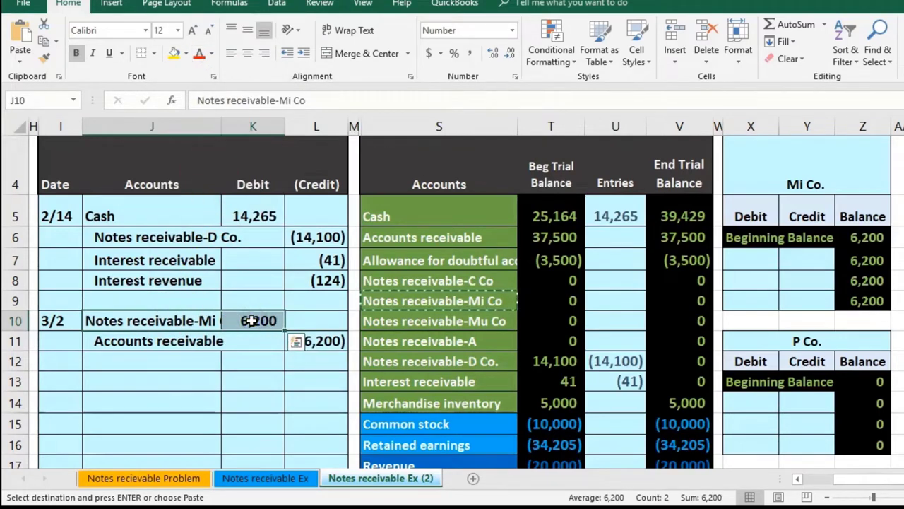
pyautogui.click(414, 301)
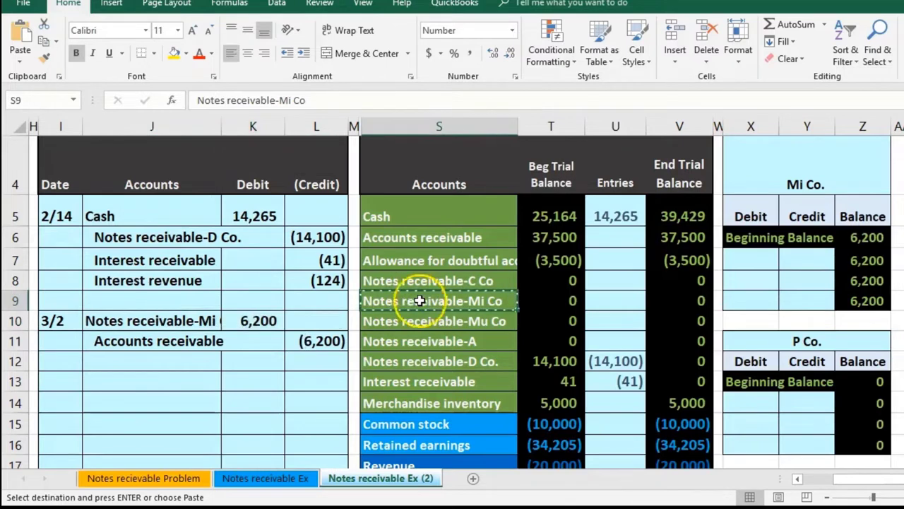
pyautogui.click(611, 305)
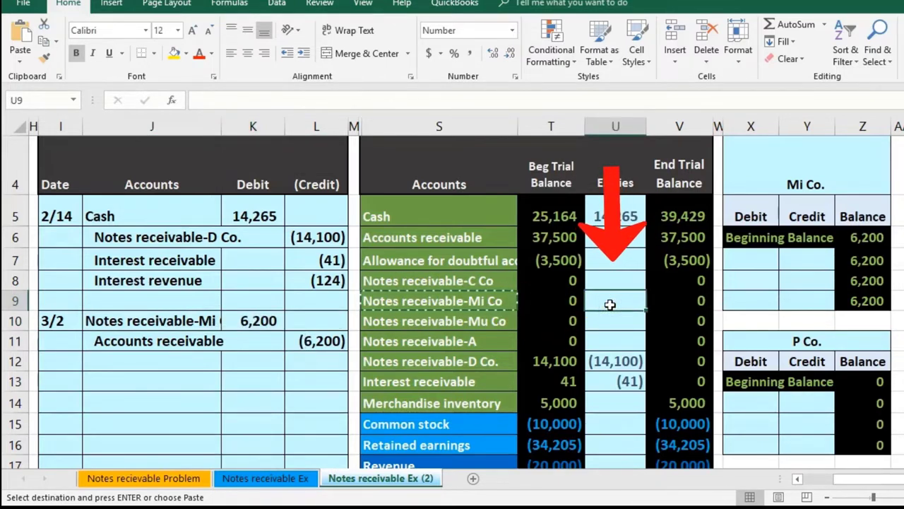
# Post the 6,200 Mi Co note debit to trial balance cell U9 as =K10
pyautogui.press('Escape')
pyautogui.write('=')
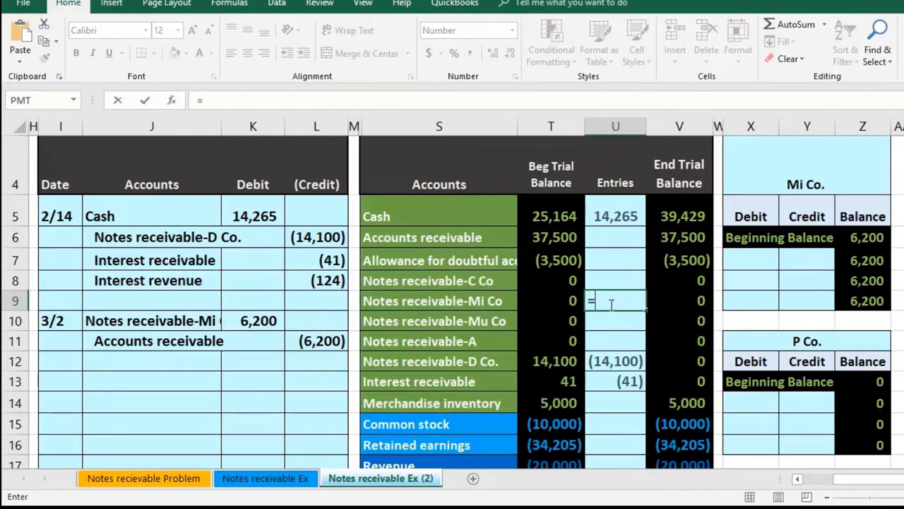
pyautogui.click(262, 318)
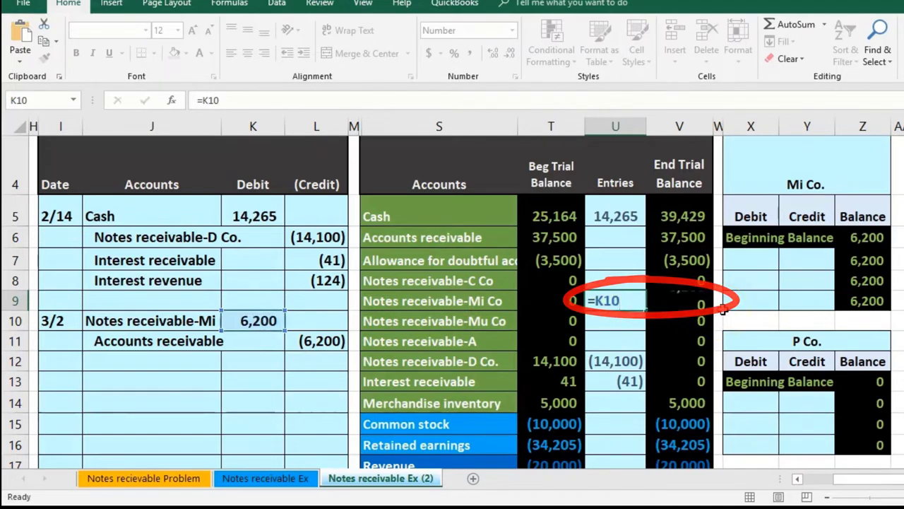
pyautogui.press('Return')
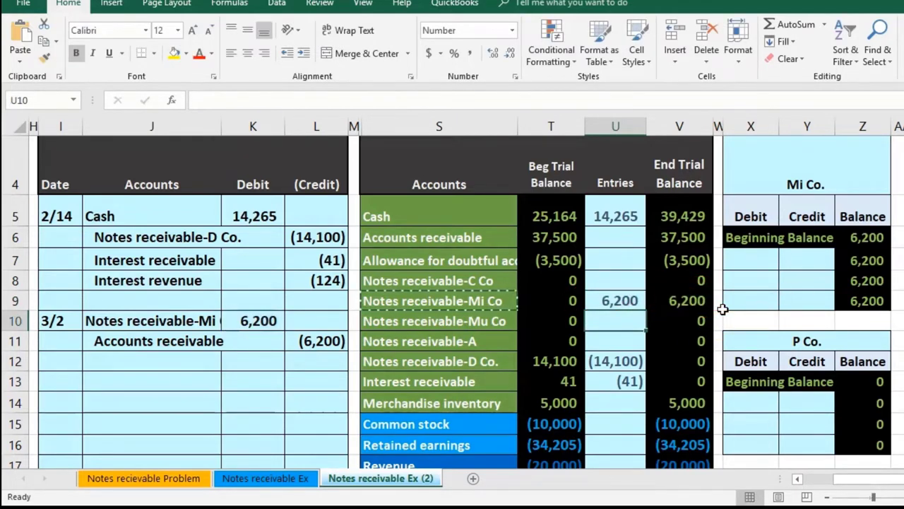
# Post the (6,200) credit to Accounts receivable's entries cell as =L11, ending at 31,300
pyautogui.moveTo(198, 346); pyautogui.dragTo(287, 345)
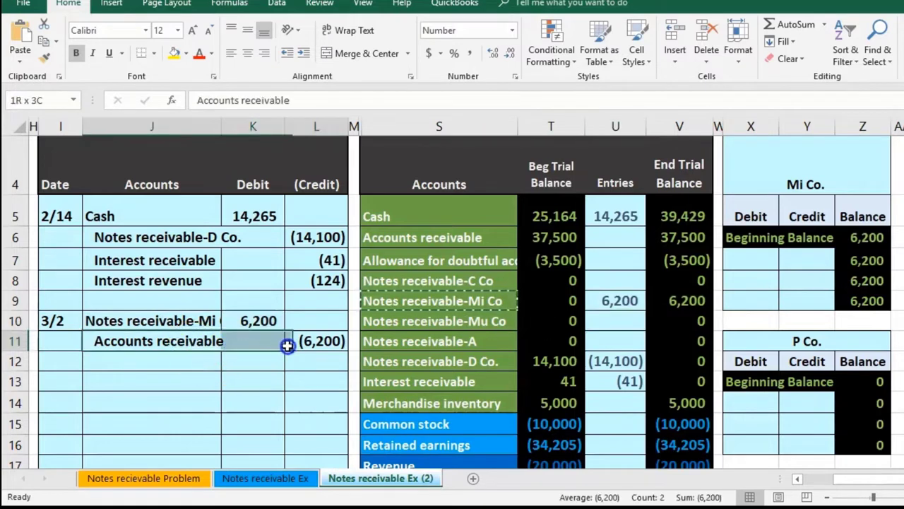
pyautogui.click(414, 241)
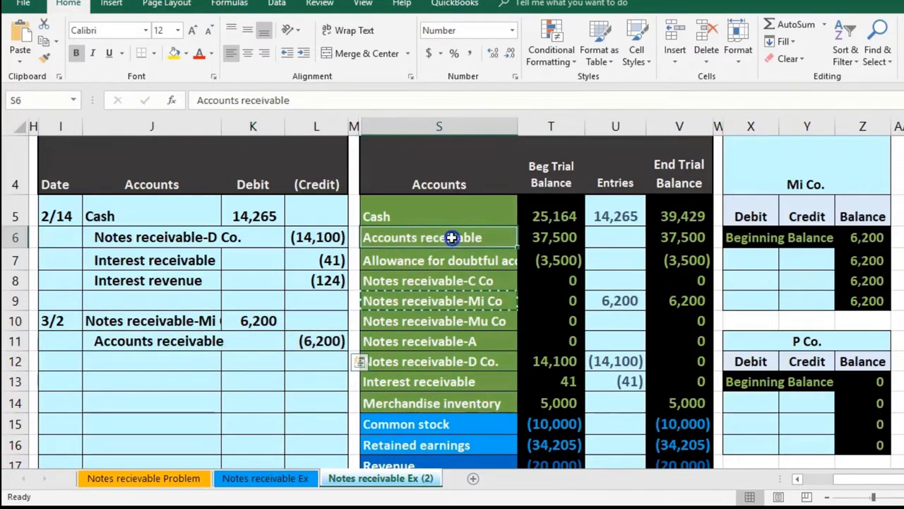
pyautogui.moveTo(514, 236); pyautogui.dragTo(524, 238)
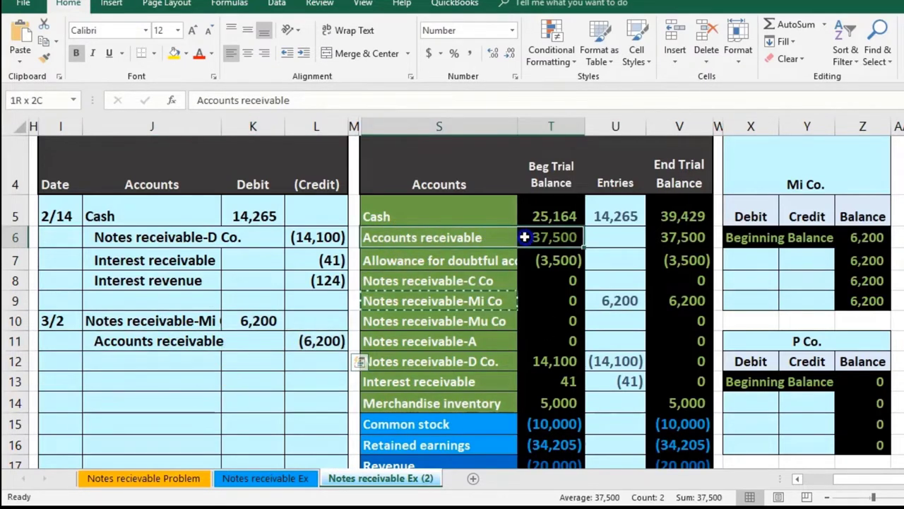
pyautogui.click(607, 238)
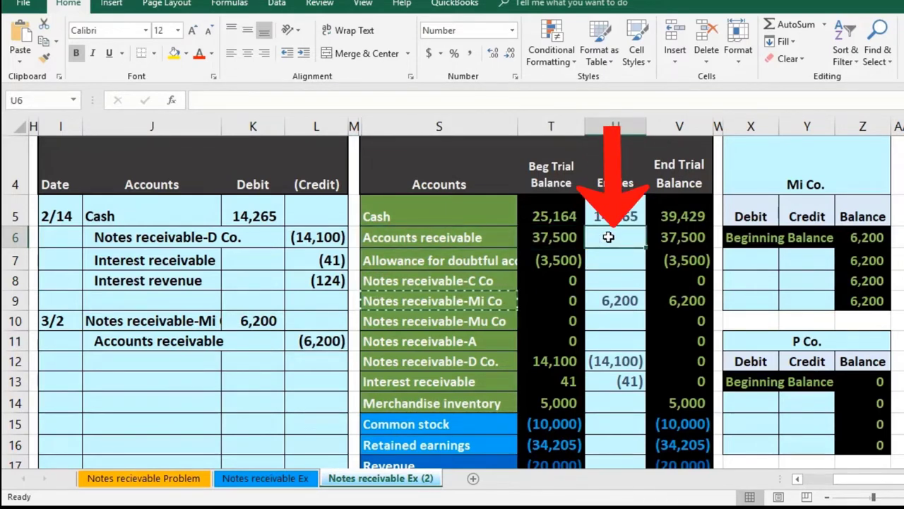
pyautogui.write('=')
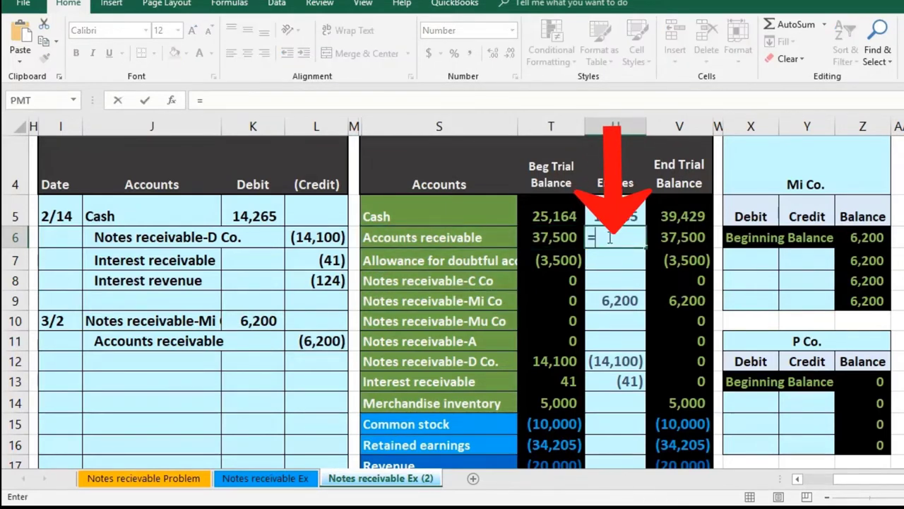
pyautogui.click(329, 343)
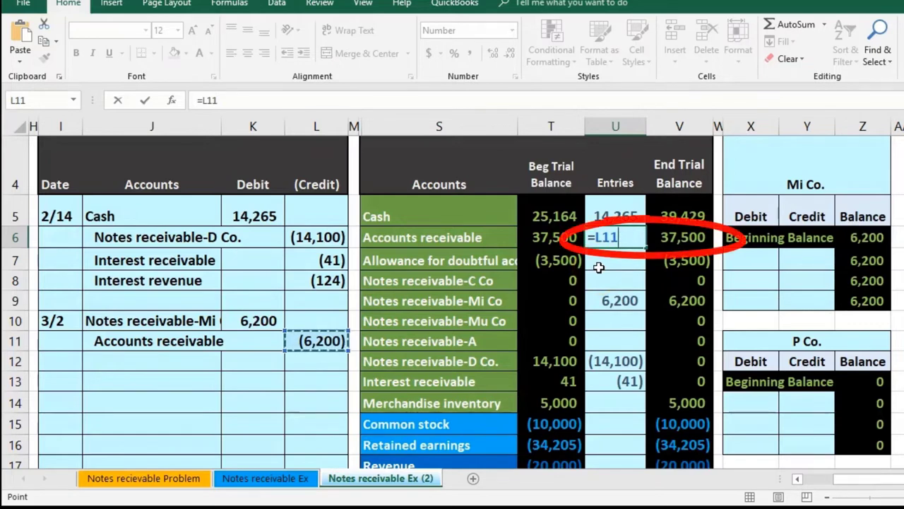
pyautogui.press('Tab')
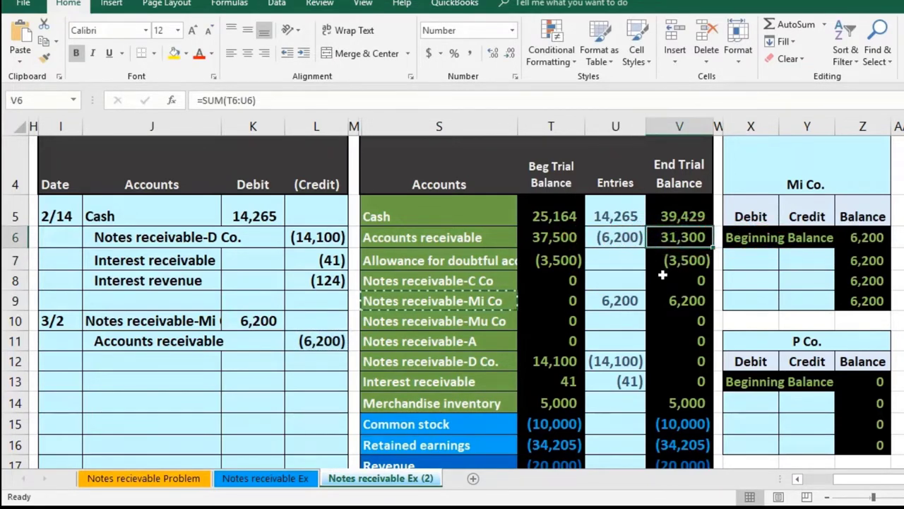
pyautogui.moveTo(176, 341); pyautogui.dragTo(314, 340)
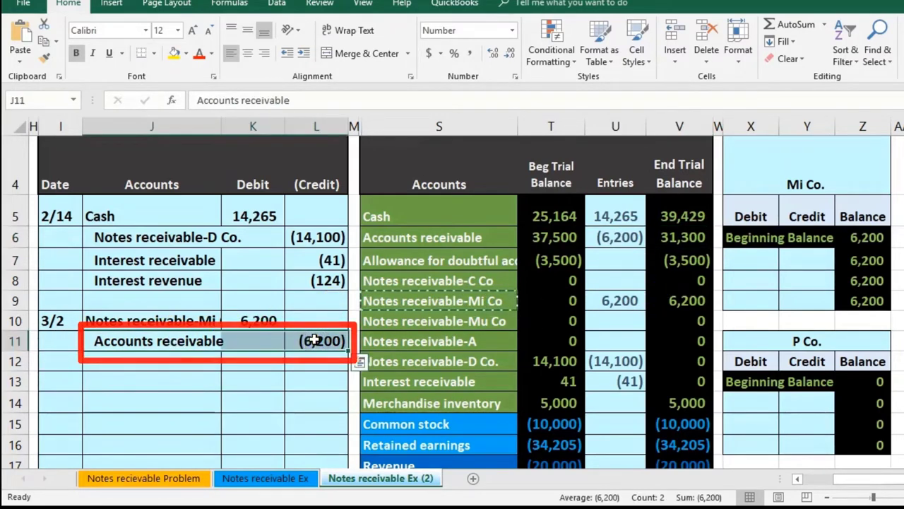
pyautogui.click(805, 259)
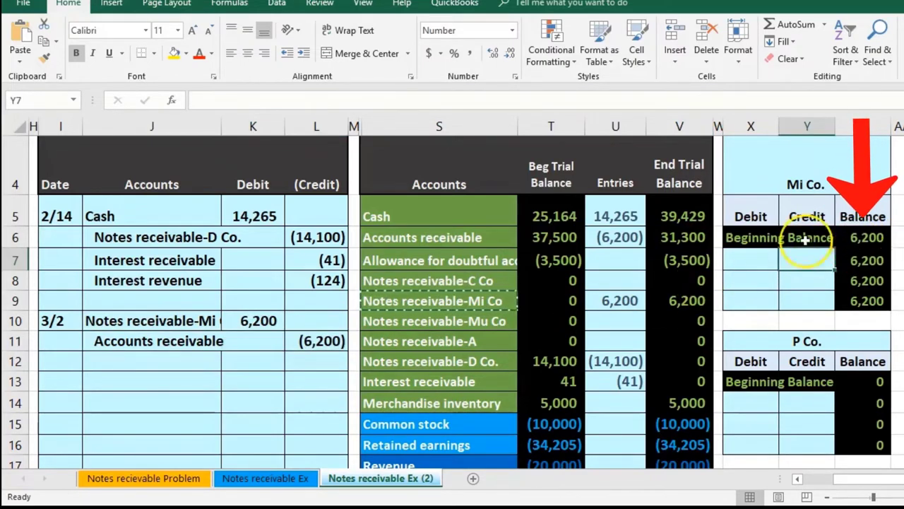
# Review the Accounts receivable end balance and the AR subsidiary ledger total formula
pyautogui.click(686, 237)
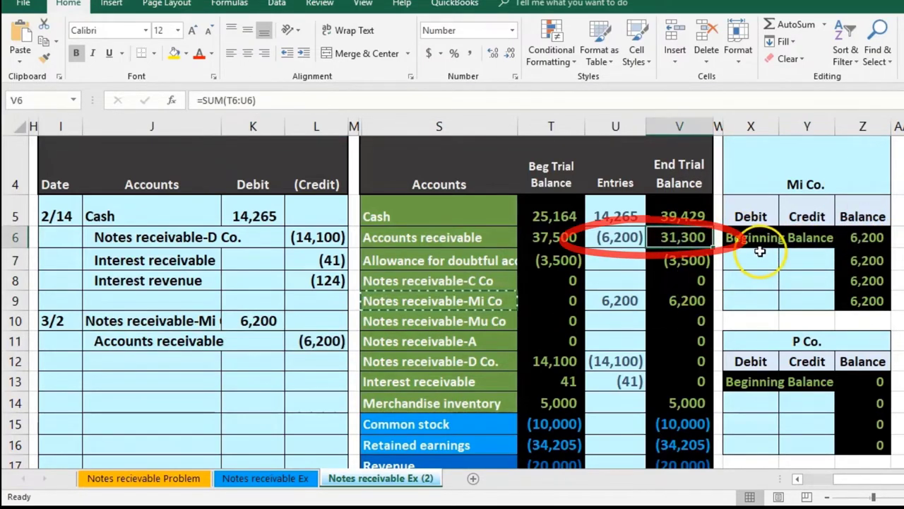
pyautogui.click(801, 254)
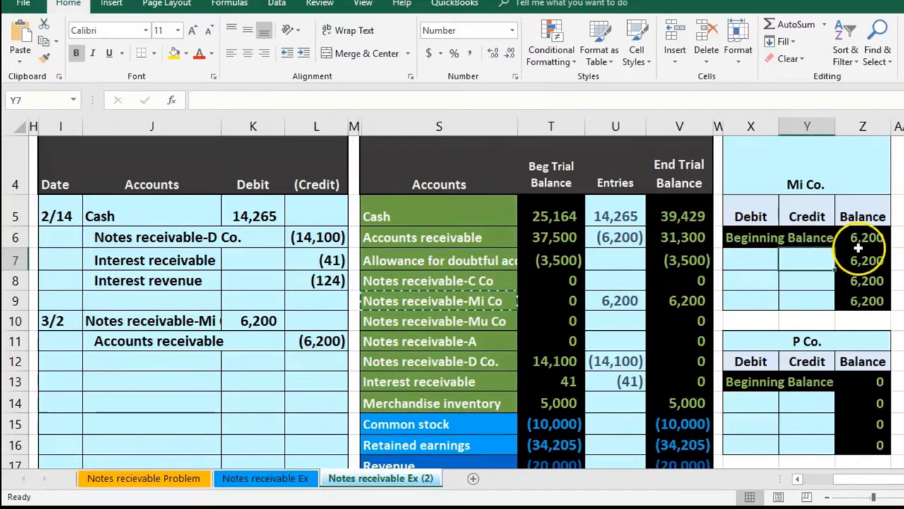
pyautogui.hscroll(3, 891, 481)
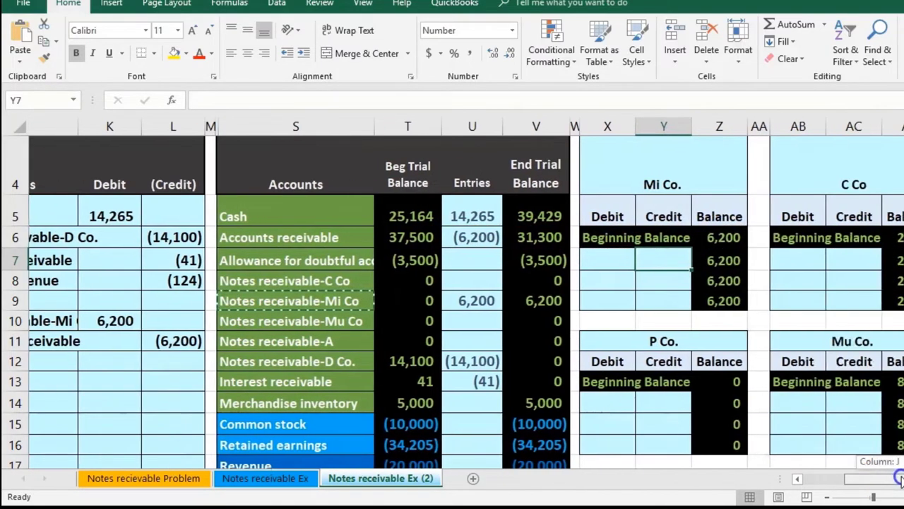
pyautogui.scroll(-3, 869, 370)
pyautogui.click(857, 418)
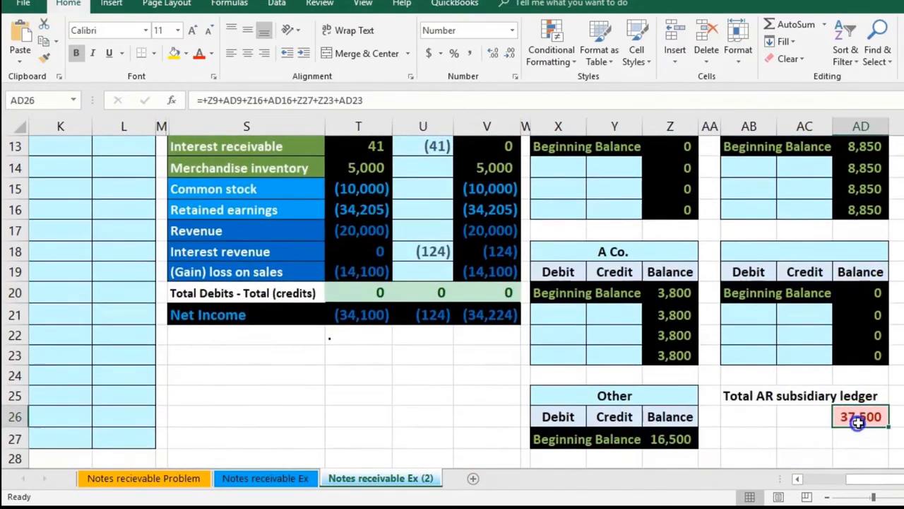
pyautogui.scroll(3, 854, 420)
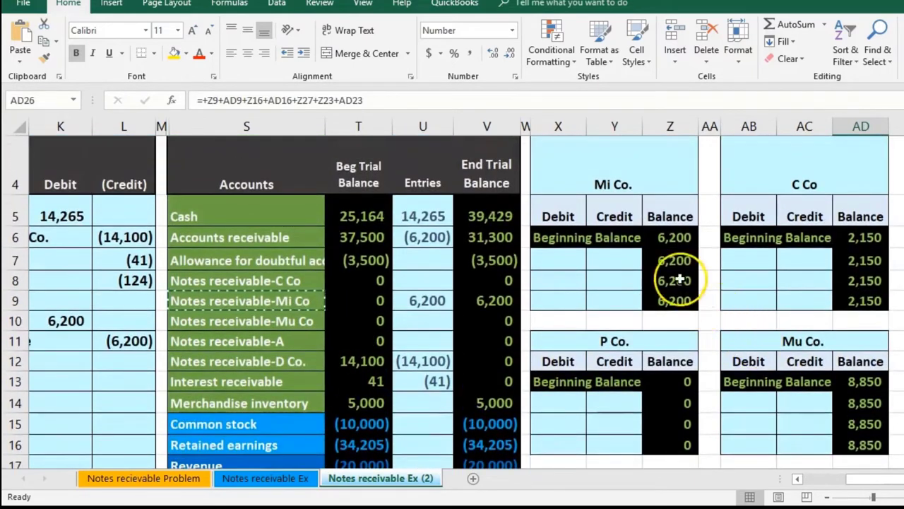
# Credit Mi Co's subsidiary ledger with (6,200) as =L11, zeroing its balance
pyautogui.click(612, 255)
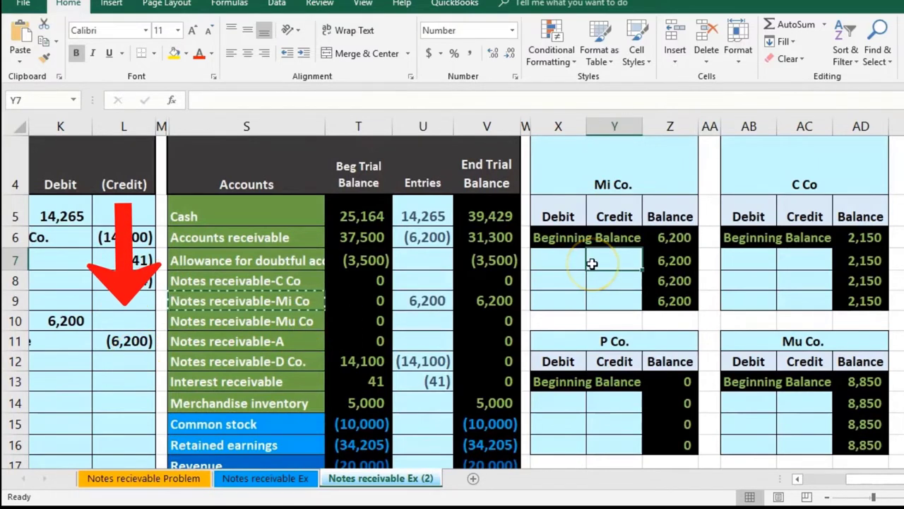
pyautogui.write('=')
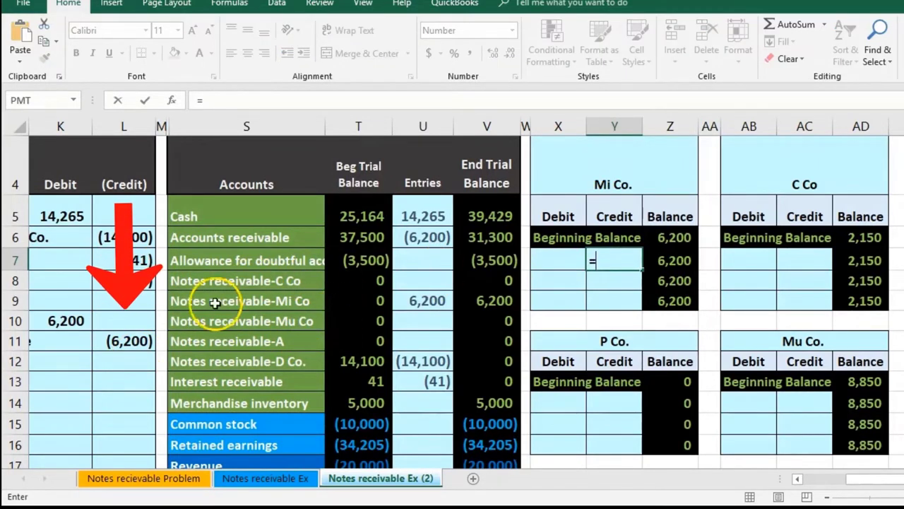
pyautogui.click(130, 344)
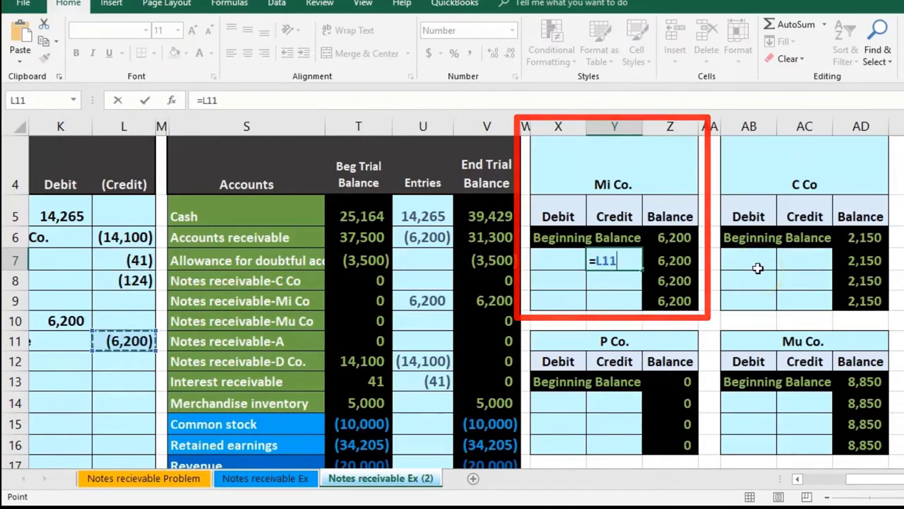
pyautogui.press('Return')
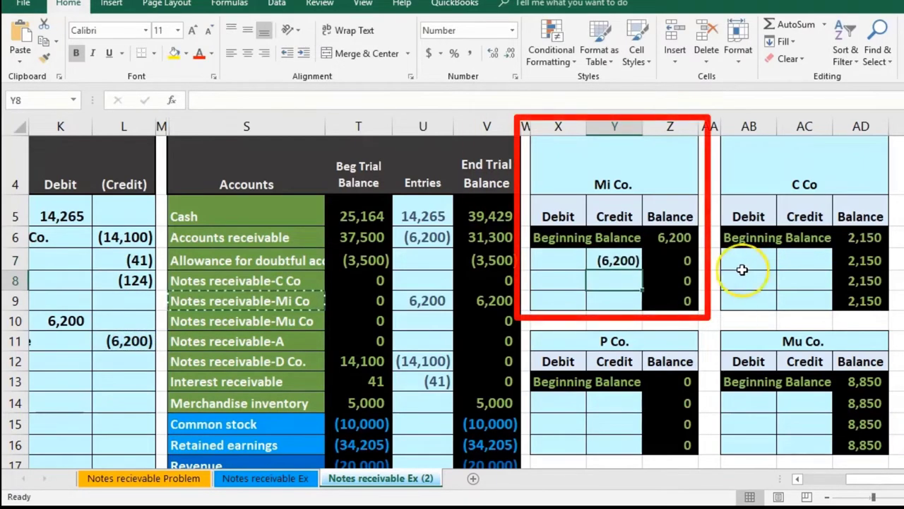
pyautogui.click(690, 266)
# Confirm the AR subsidiary ledger total in AD26 reads 31,300
pyautogui.scroll(-3, 770, 332)
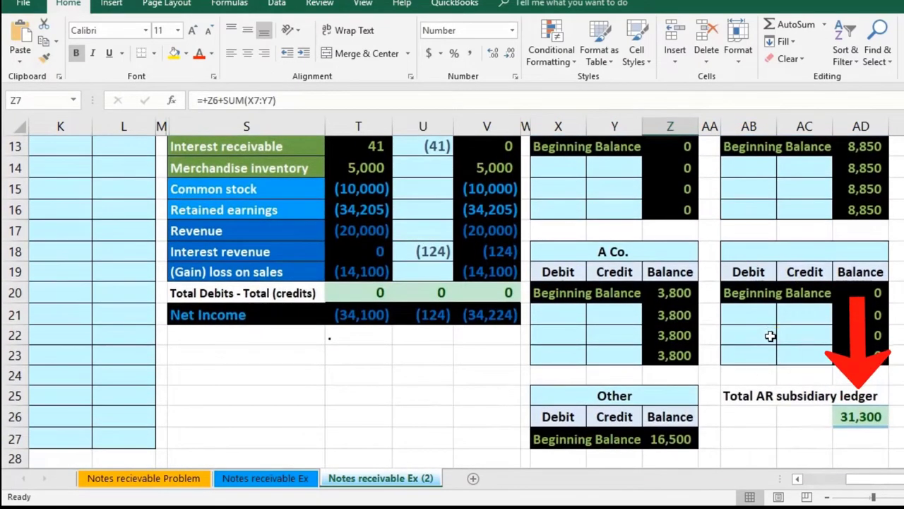
pyautogui.doubleClick(842, 416)
pyautogui.press('Return')
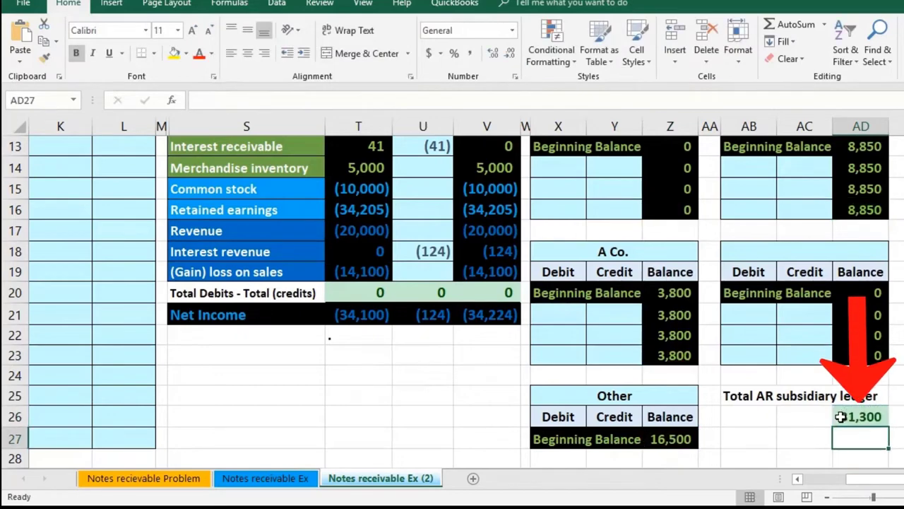
pyautogui.scroll(4, 488, 415)
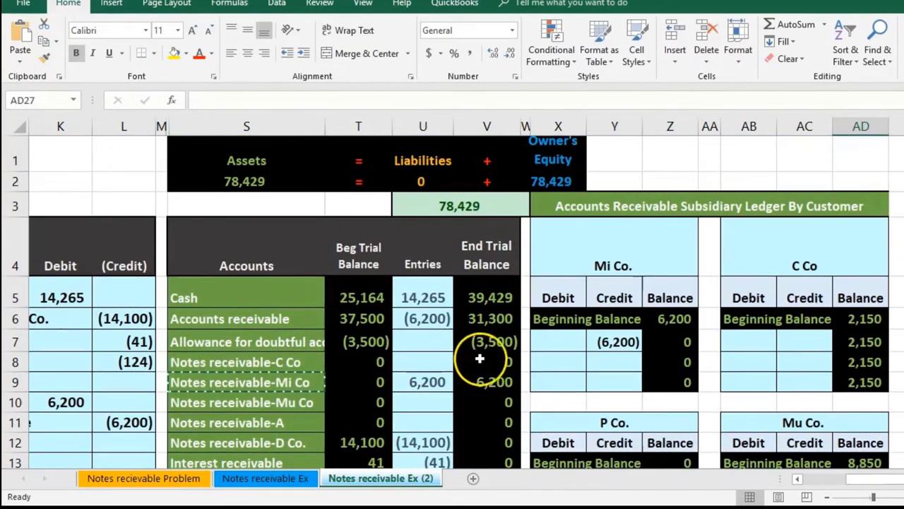
pyautogui.click(478, 321)
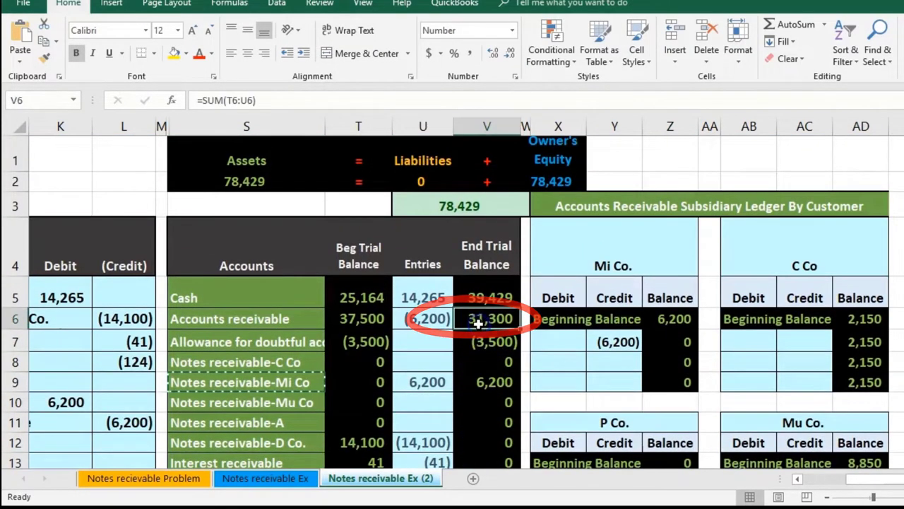
pyautogui.press('Left')
pyautogui.press('Left')
pyautogui.press('Left')
pyautogui.press('Left')
pyautogui.press('Left')
pyautogui.press('Left')
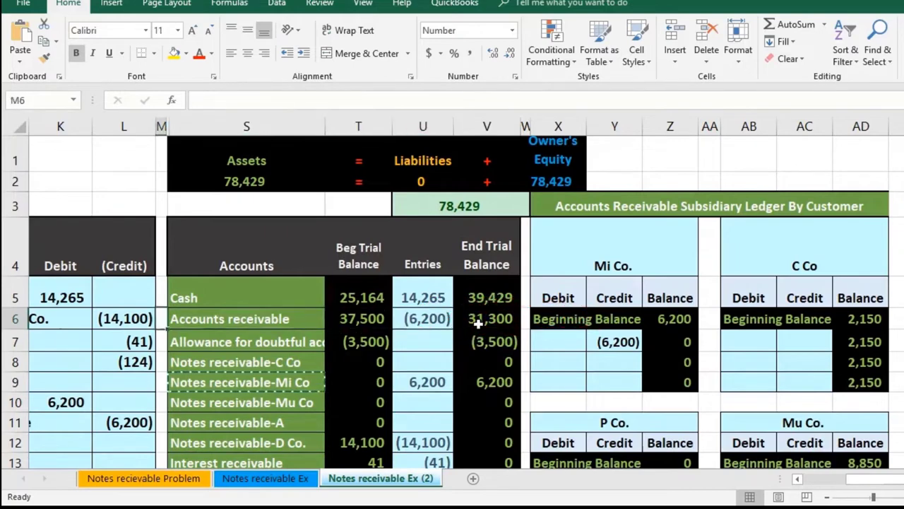
pyautogui.scroll(-2, 439, 336)
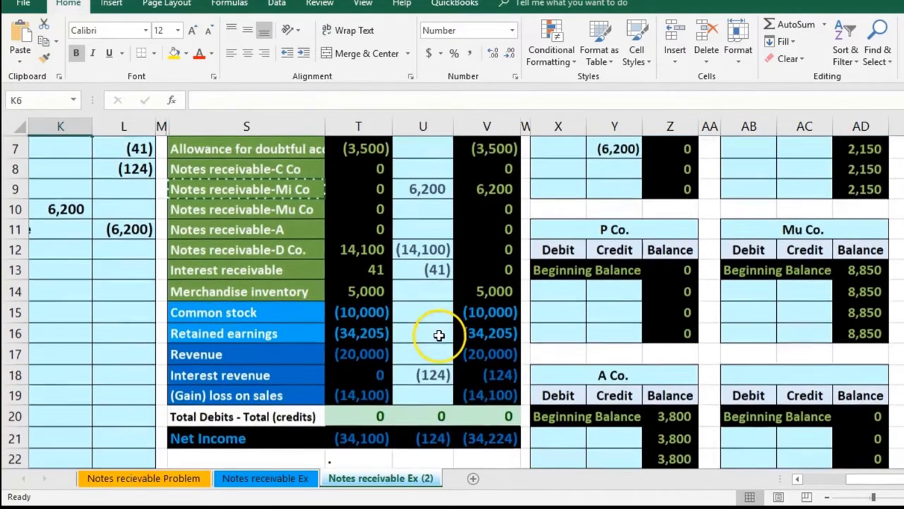
pyautogui.click(426, 312)
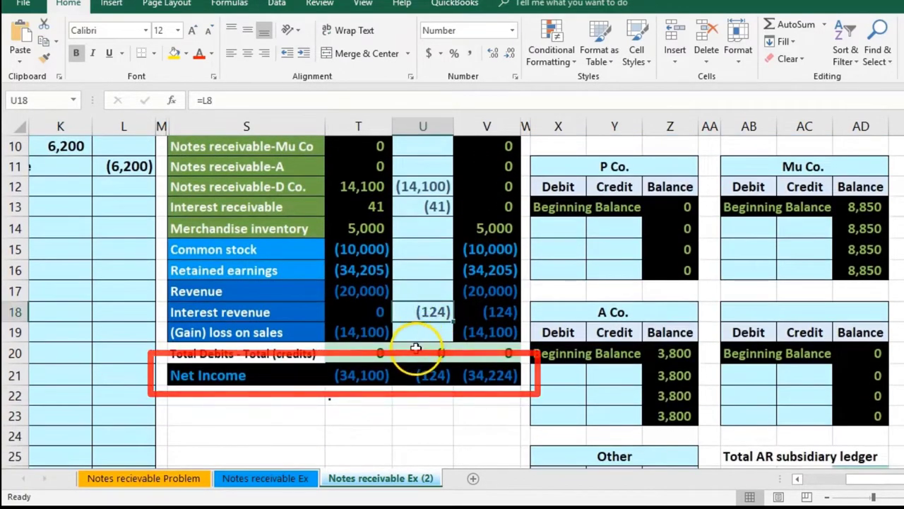
pyautogui.scroll(2, 437, 373)
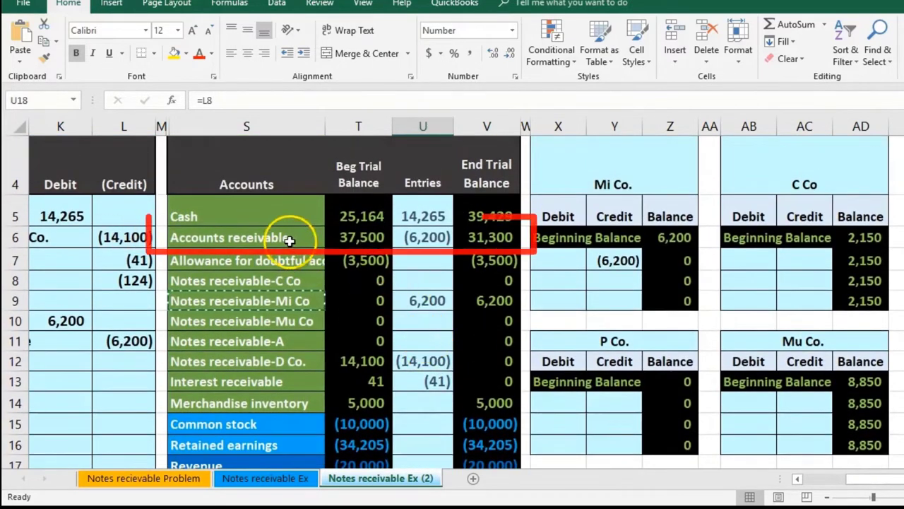
pyautogui.moveTo(288, 241); pyautogui.dragTo(327, 239)
pyautogui.moveTo(311, 360); pyautogui.dragTo(326, 359)
pyautogui.moveTo(259, 238); pyautogui.dragTo(329, 241)
pyautogui.moveTo(293, 360); pyautogui.dragTo(332, 360)
pyautogui.moveTo(258, 237); pyautogui.dragTo(326, 237)
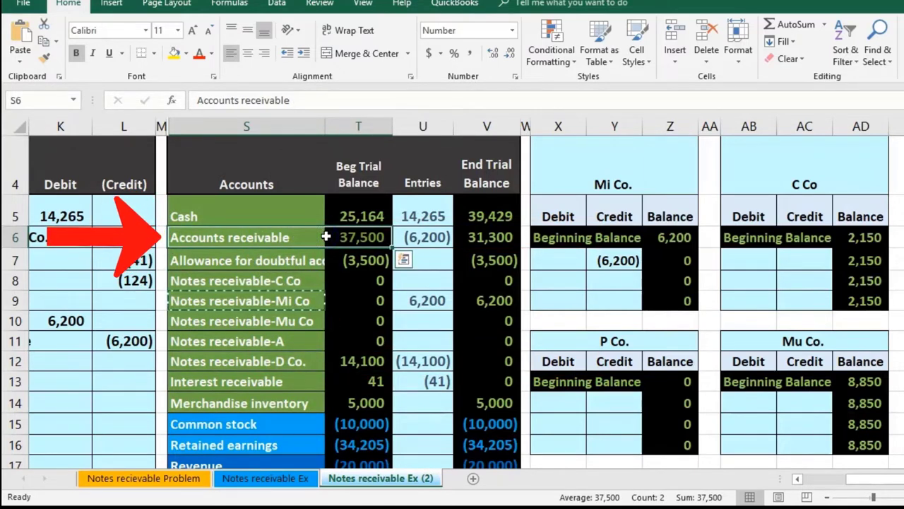
# Enter the Mi Co. note's 6,200 principal in C18 and 7% rate in C19
pyautogui.press('Home')
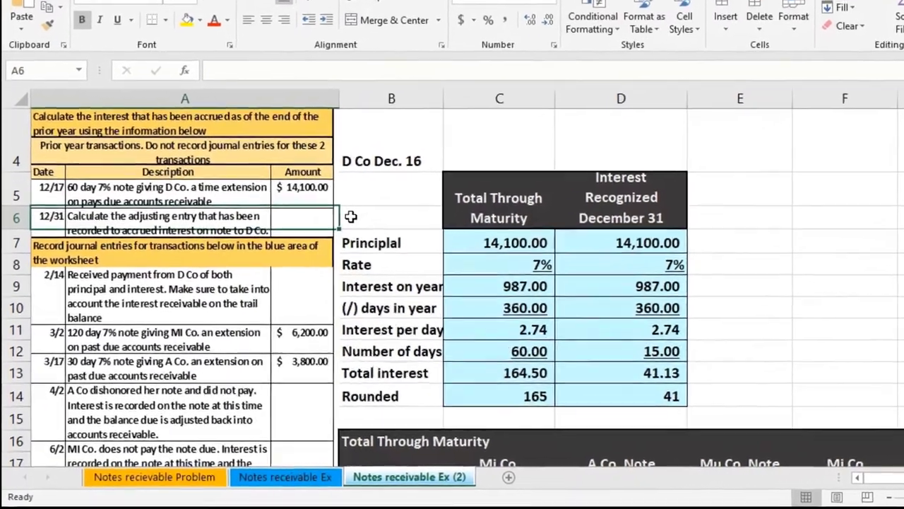
pyautogui.scroll(-3, 332, 232)
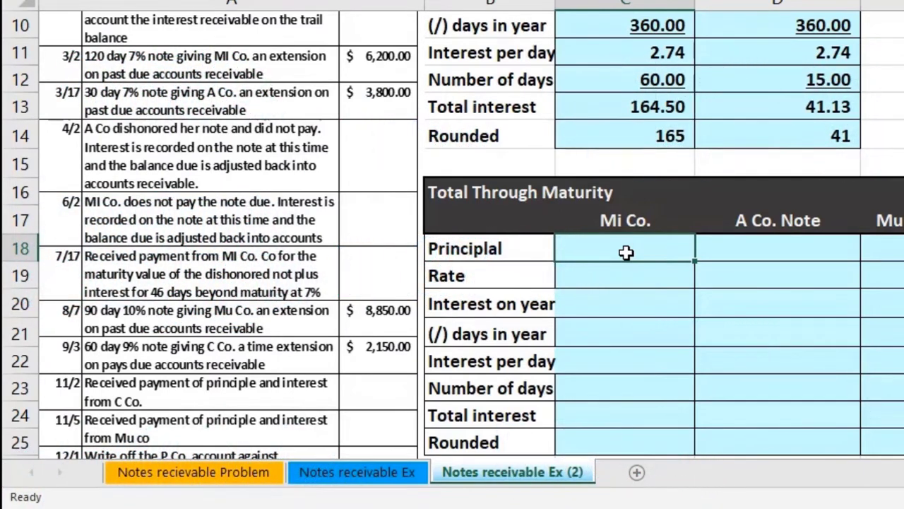
pyautogui.write('6200')
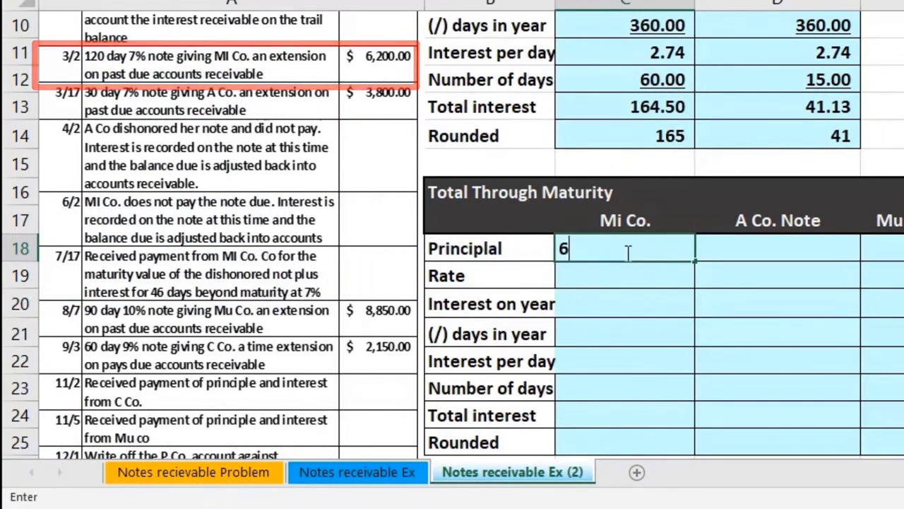
pyautogui.press('Return')
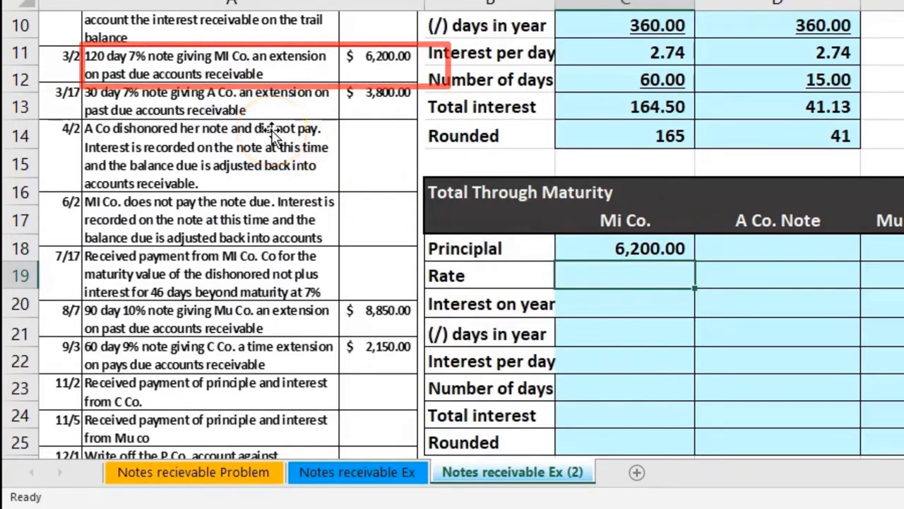
pyautogui.write('7%')
pyautogui.press('Return')
pyautogui.press('Up')
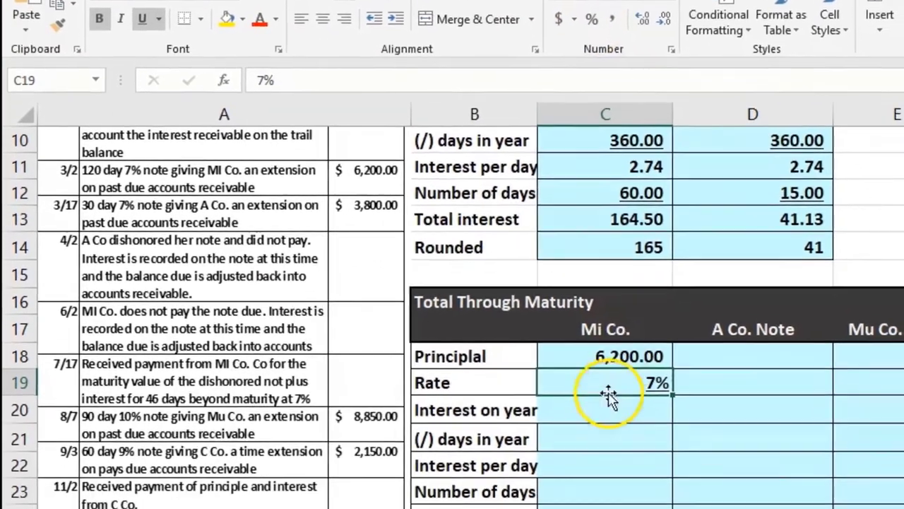
pyautogui.click(615, 469)
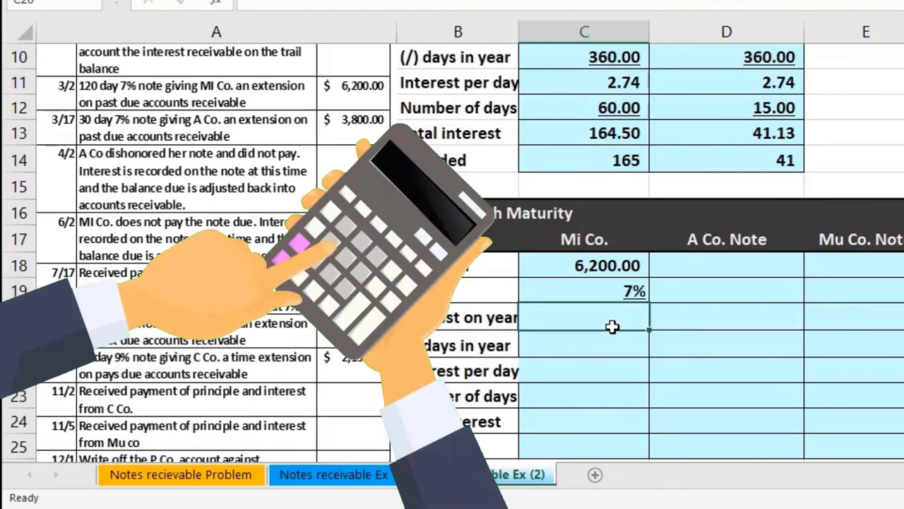
# Compute Mi Co.'s interest on year in C20 as =C18*C19, giving 434.00
pyautogui.write('=')
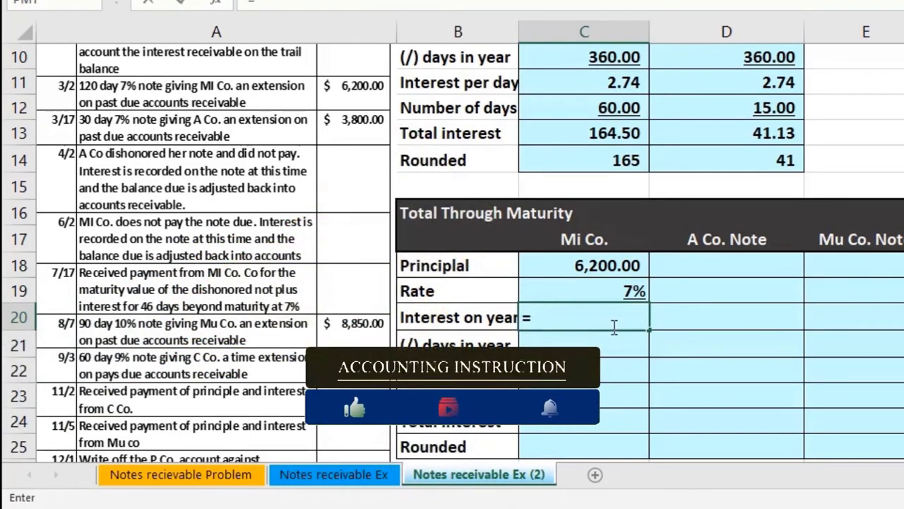
pyautogui.click(597, 266)
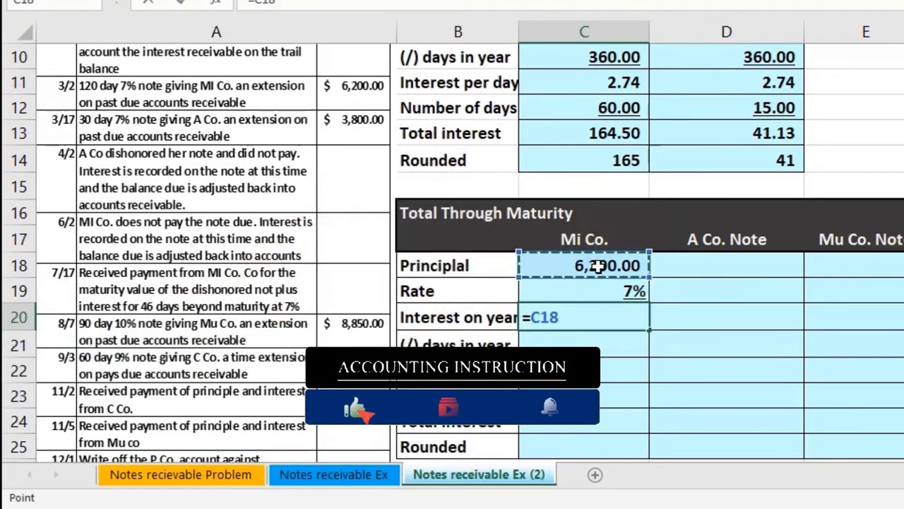
pyautogui.write('*')
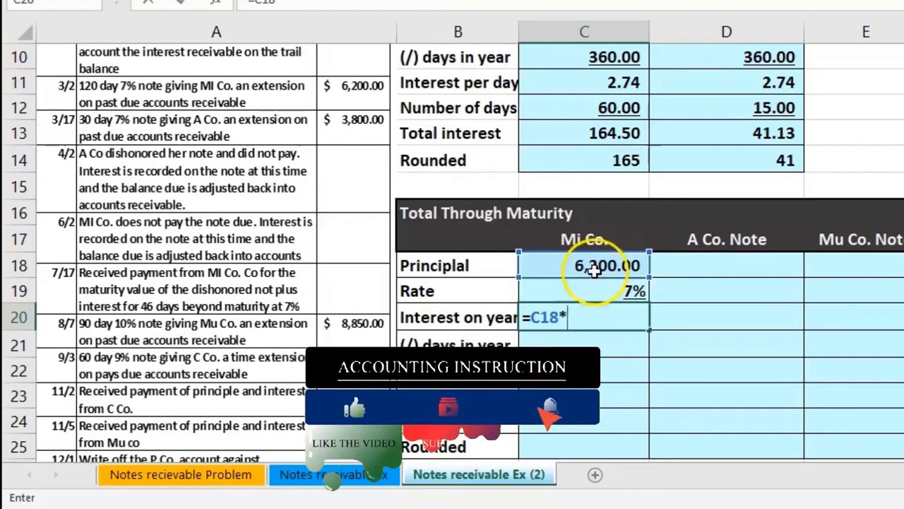
pyautogui.click(592, 293)
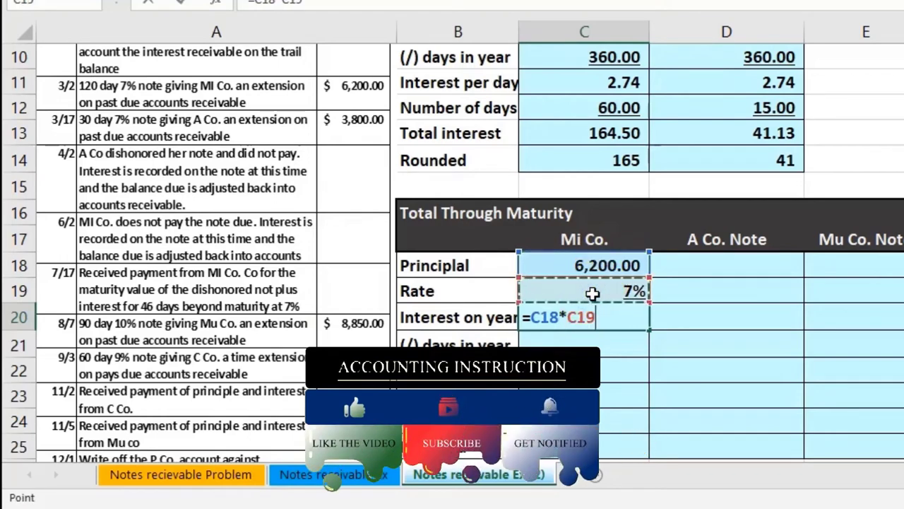
pyautogui.press('Return')
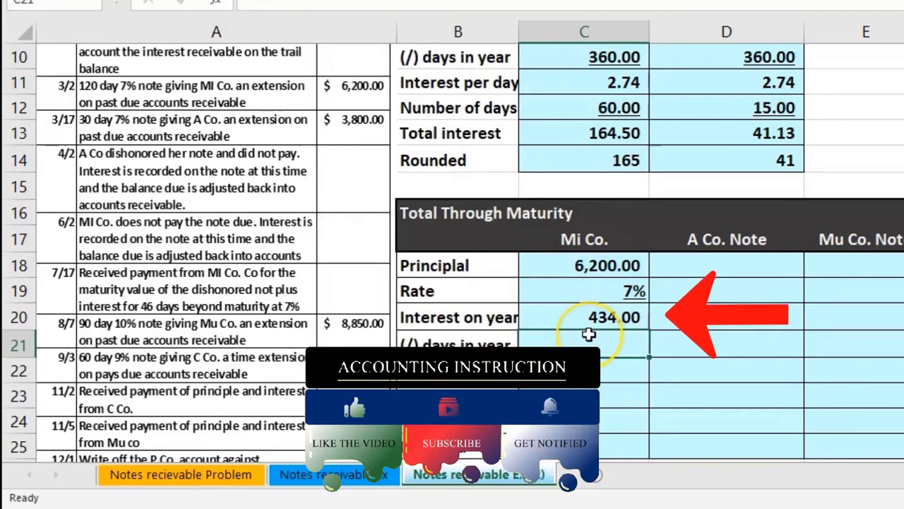
pyautogui.click(569, 297)
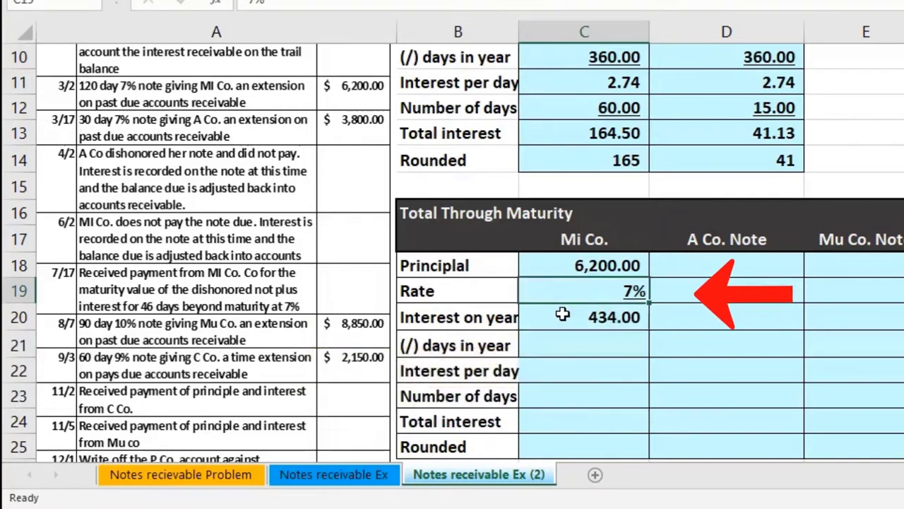
pyautogui.click(562, 314)
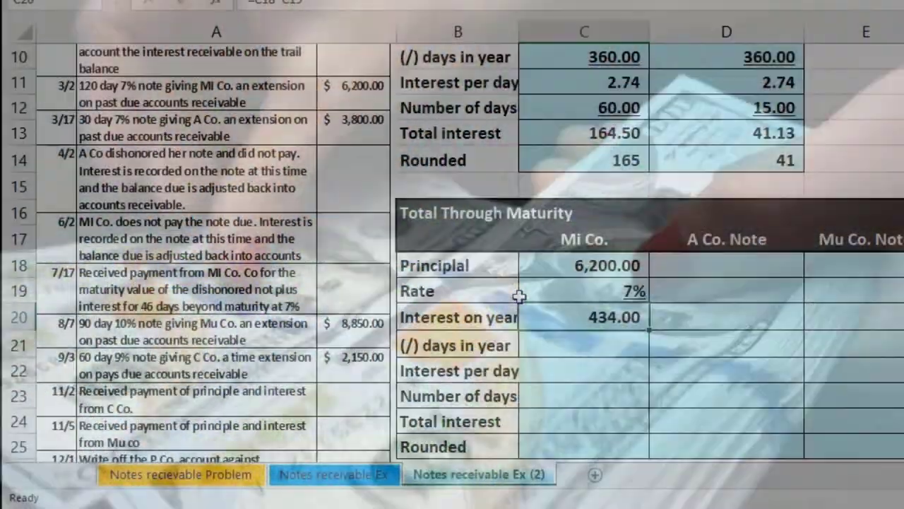
pyautogui.scroll(1, 380, 290)
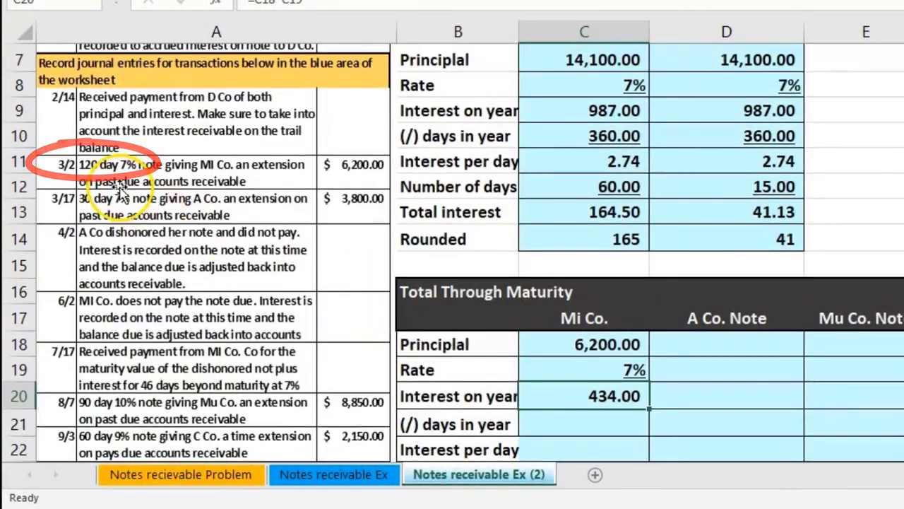
pyautogui.scroll(-1, 177, 191)
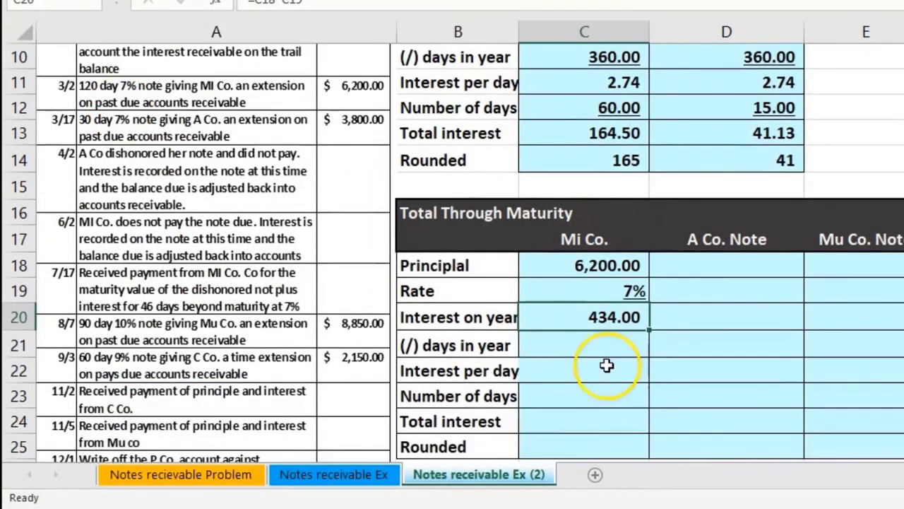
pyautogui.click(597, 346)
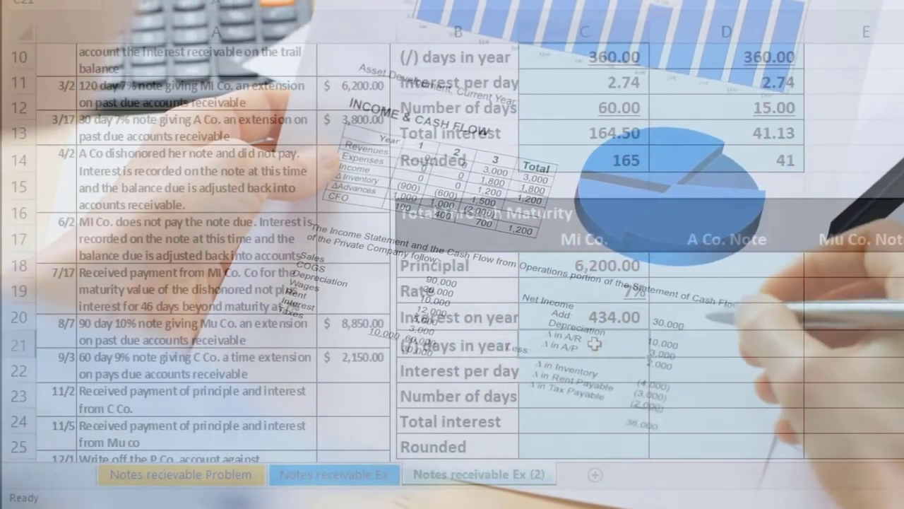
# Set Mi Co.'s days in year in C21 to 360
pyautogui.write('=12*')
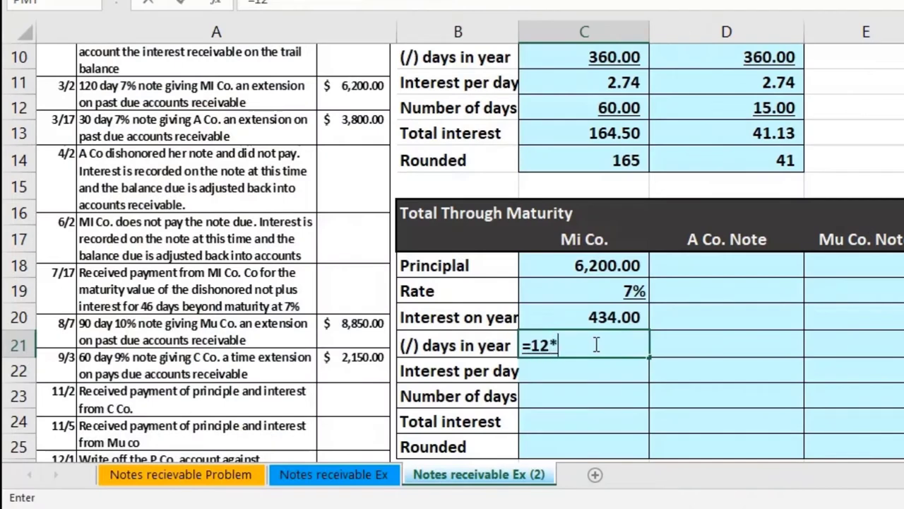
pyautogui.press('Return')
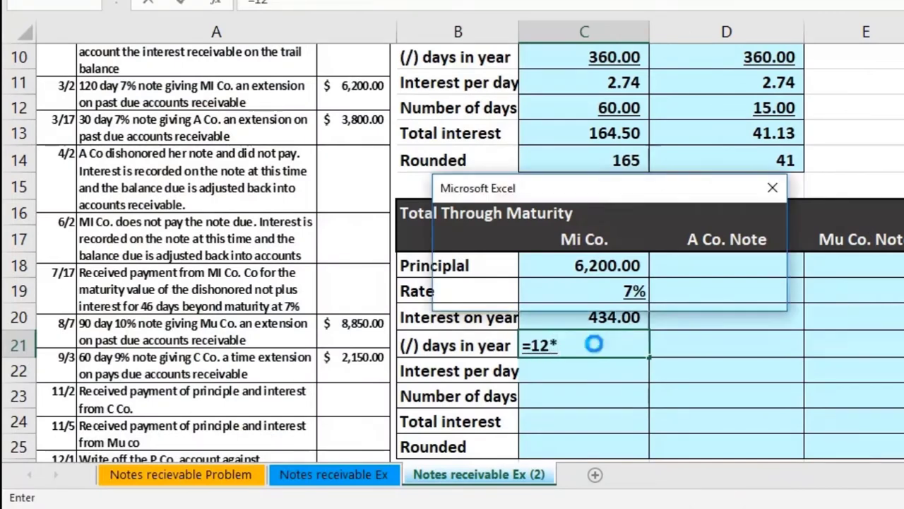
pyautogui.click(786, 186)
pyautogui.click(623, 290)
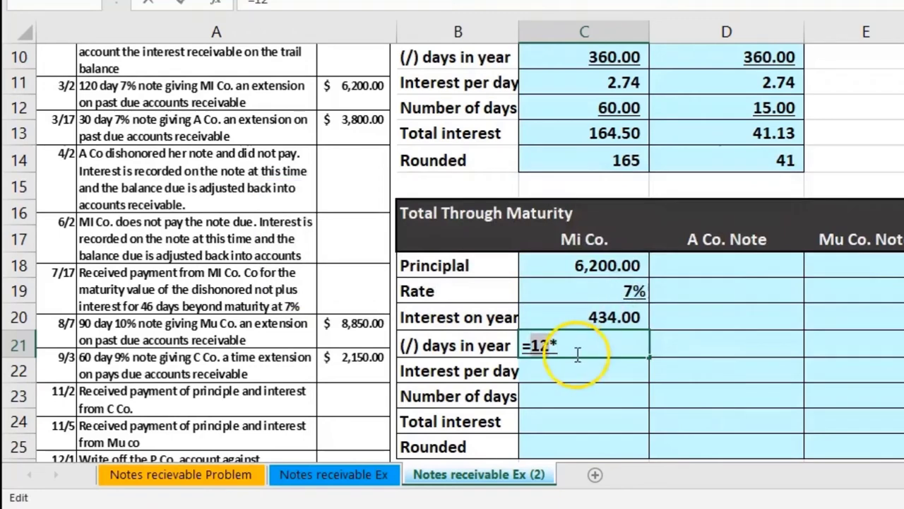
pyautogui.write('360')
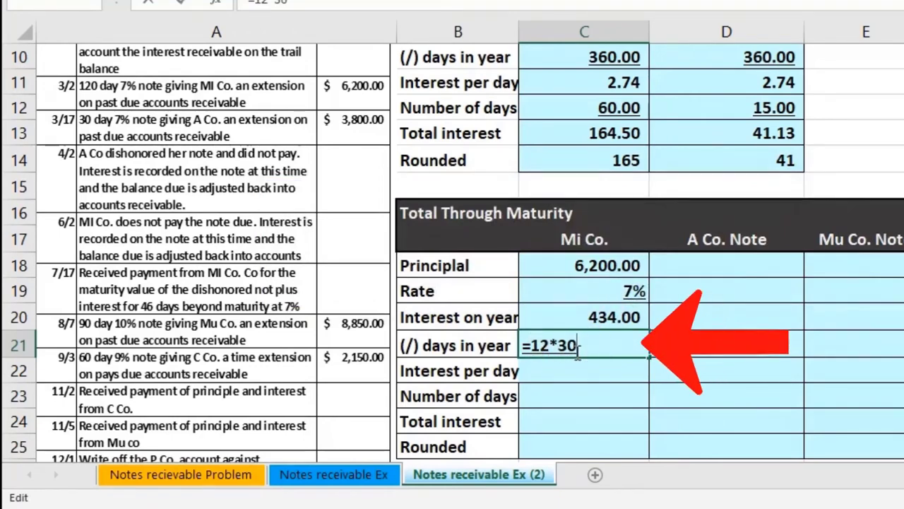
pyautogui.press('Return')
pyautogui.click(576, 370)
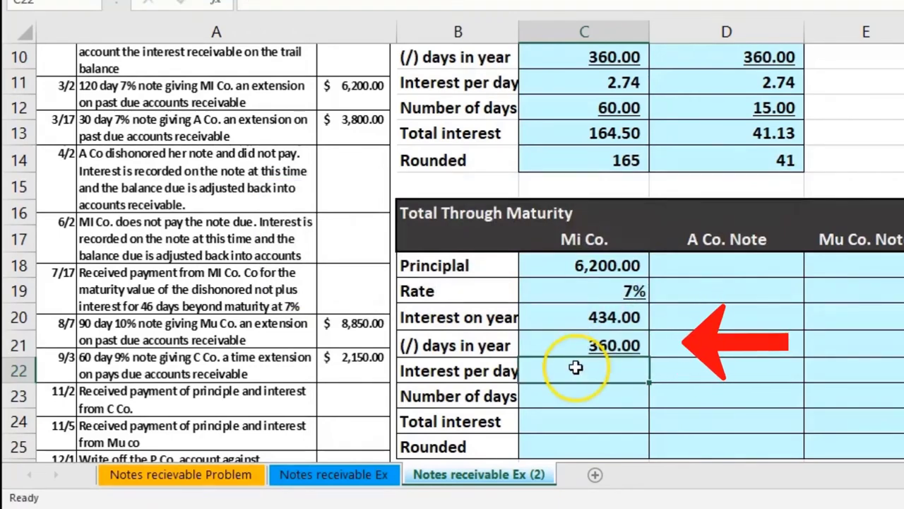
pyautogui.click(572, 371)
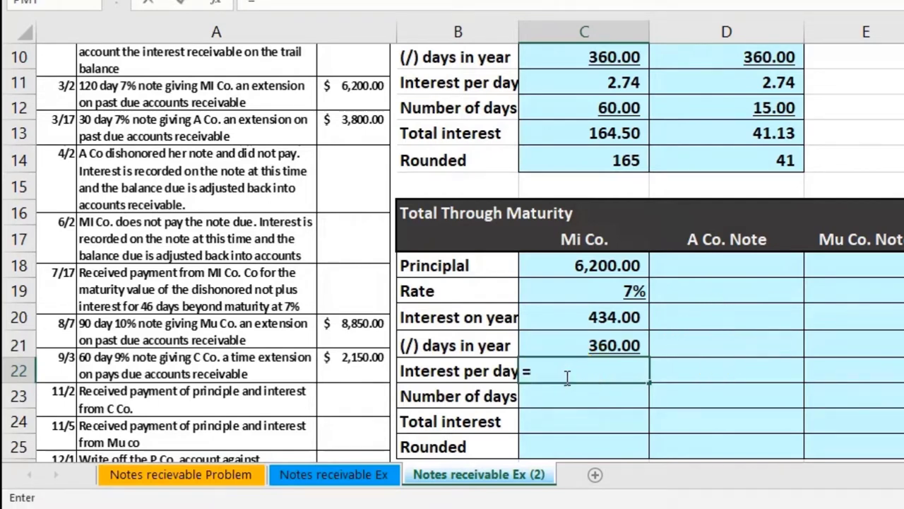
# Compute interest per day in C22 as =C20/C21 and show one extra decimal
pyautogui.click(569, 319)
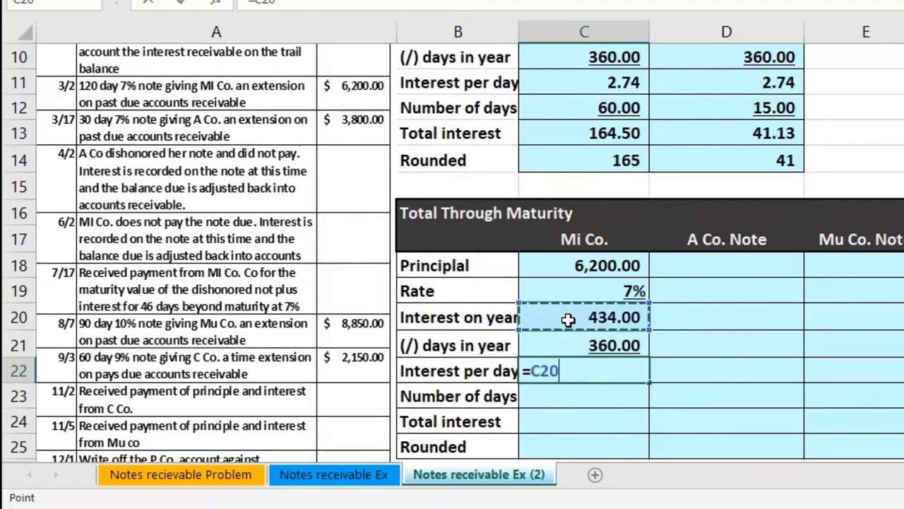
pyautogui.click(587, 351)
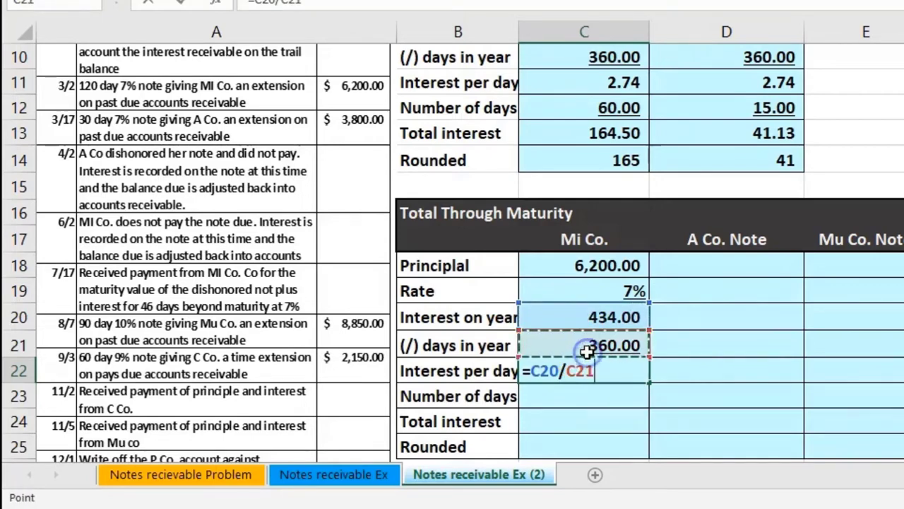
pyautogui.press('Return')
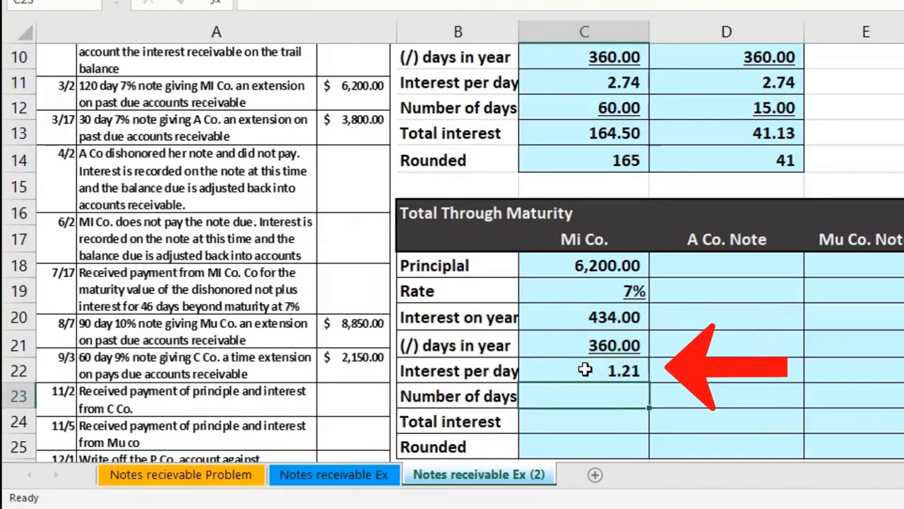
pyautogui.click(585, 368)
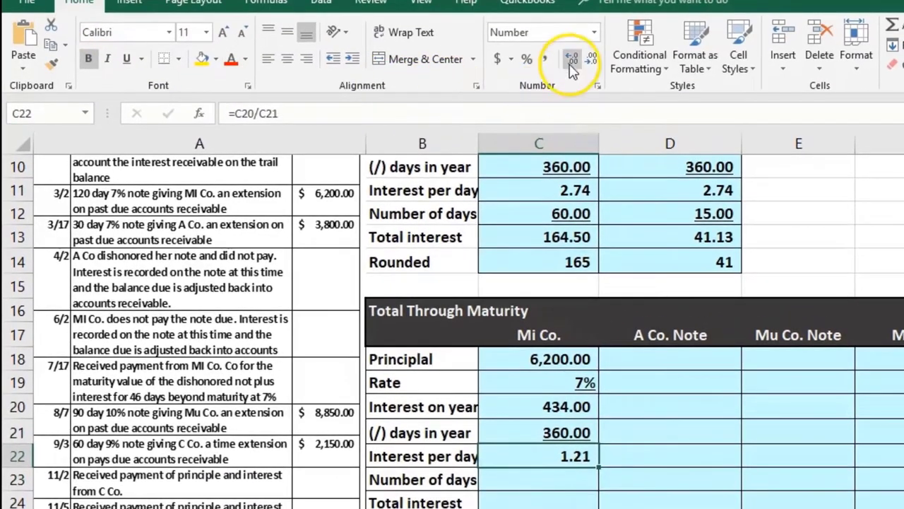
pyautogui.click(577, 459)
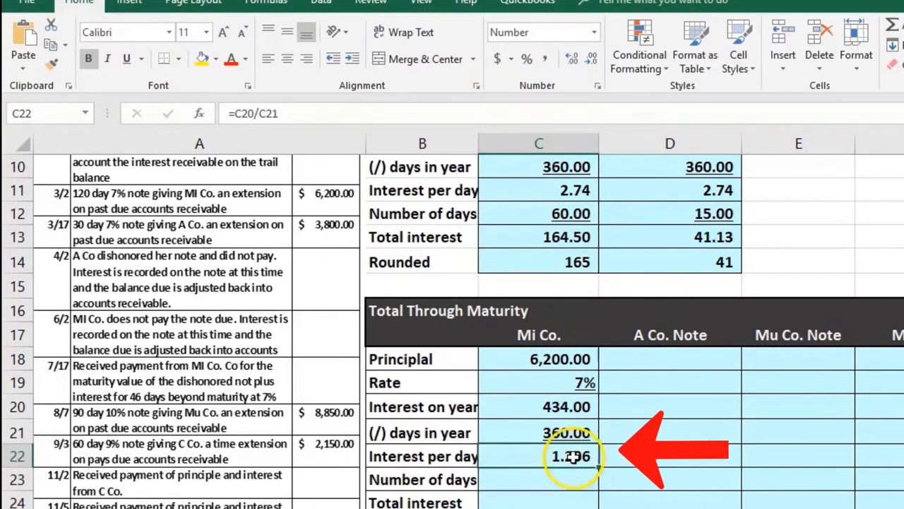
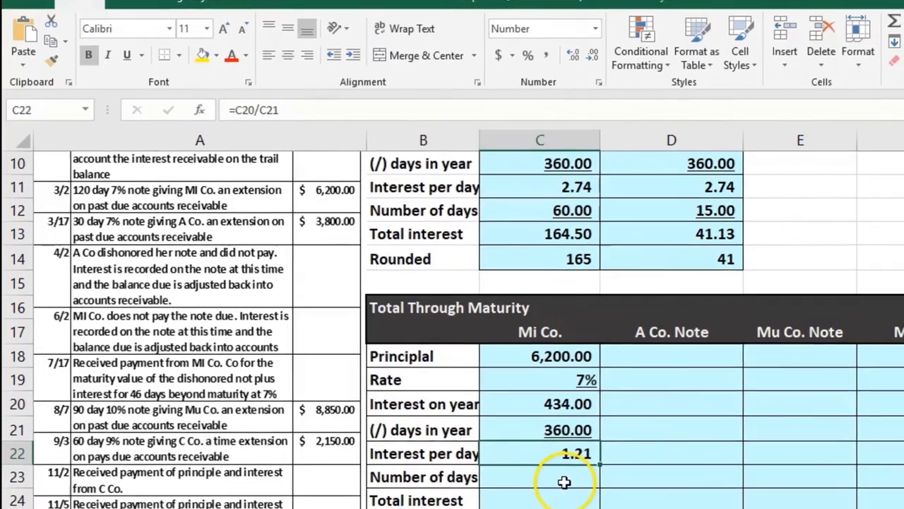
# Enter 120 days for Mi Co., total interest =C22*C23 (144.67), and rounded interest =C24 (145)
pyautogui.click(564, 482)
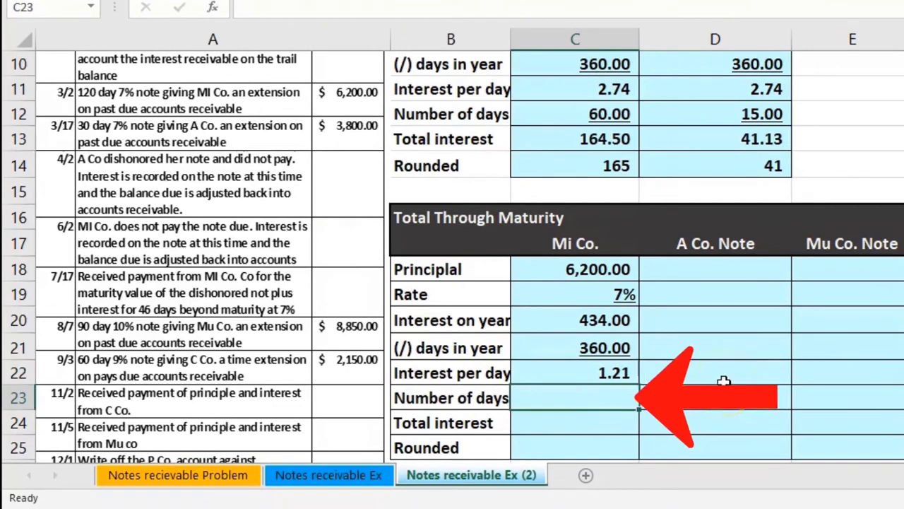
pyautogui.write('120')
pyautogui.press('Return')
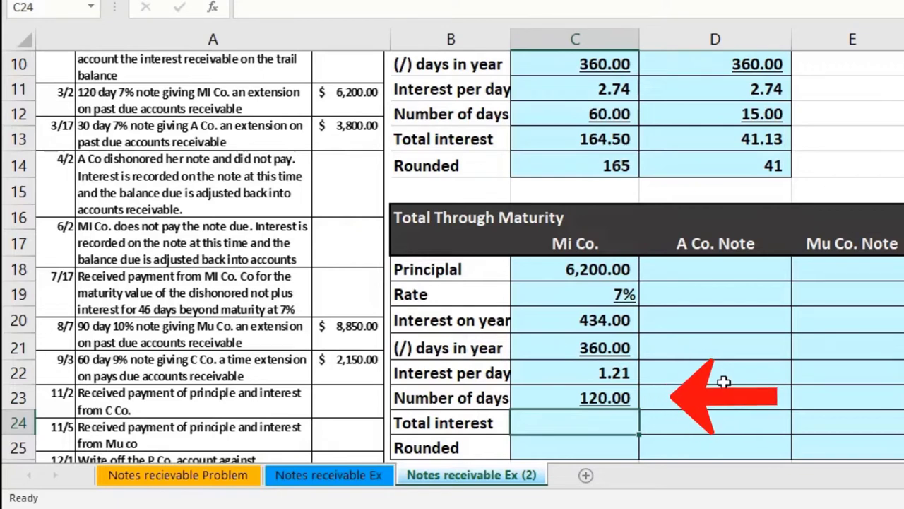
pyautogui.click(629, 376)
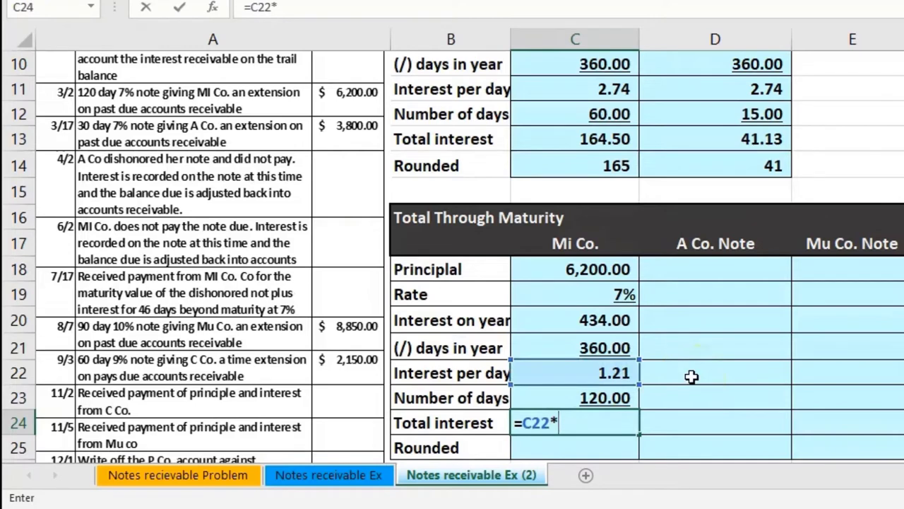
pyautogui.click(619, 398)
pyautogui.press('Return')
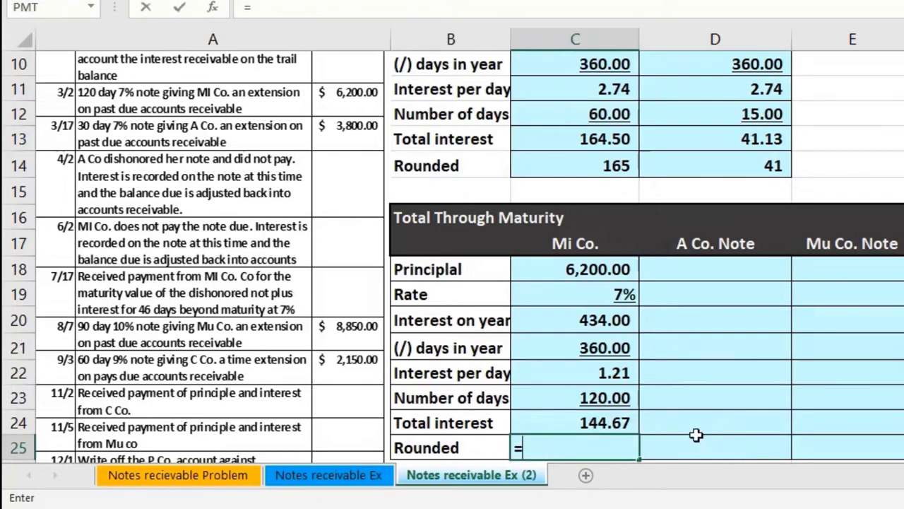
pyautogui.click(632, 422)
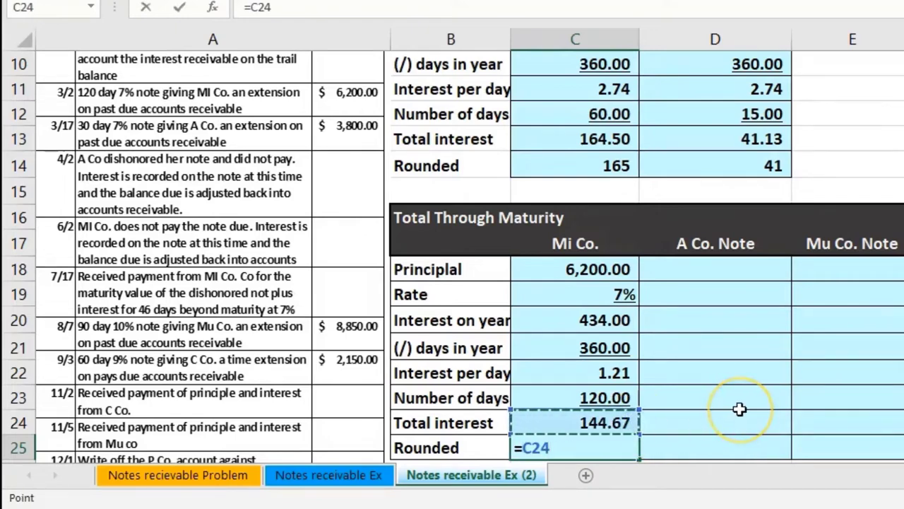
pyautogui.press('Return')
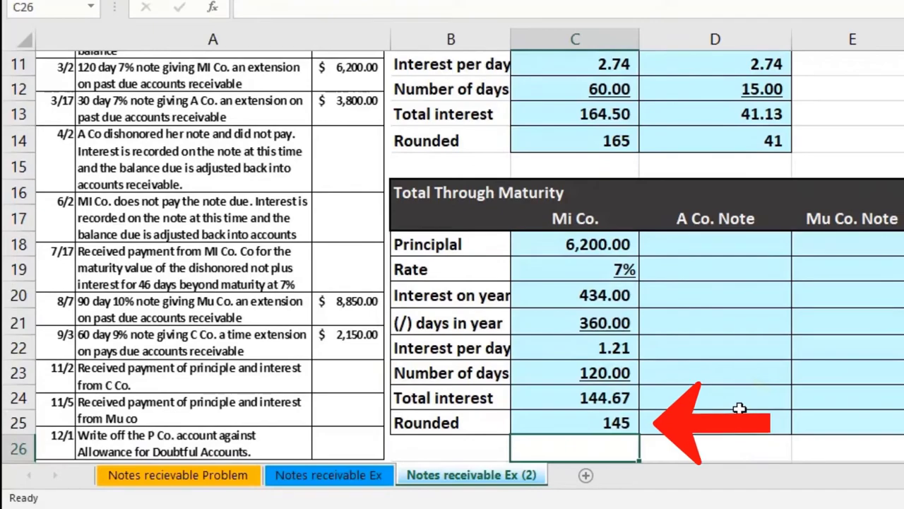
# Open Windows Calculator beside the Mi Co. figures and clear it
pyautogui.press('XF86Calculator')
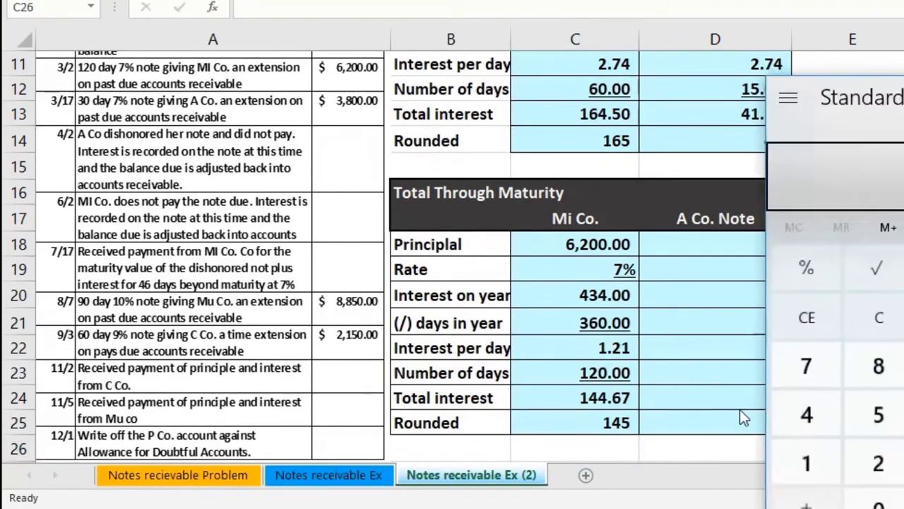
pyautogui.click(807, 228)
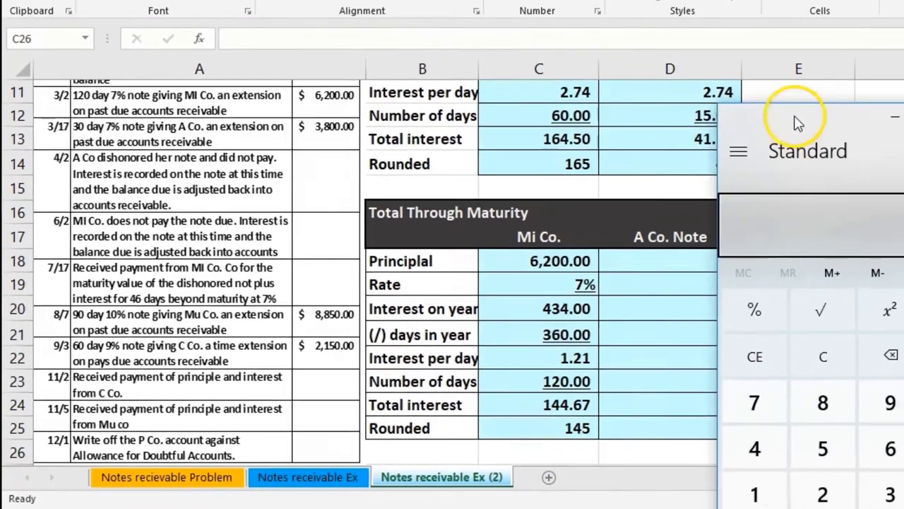
pyautogui.moveTo(798, 124); pyautogui.dragTo(690, 100)
pyautogui.click(624, 362)
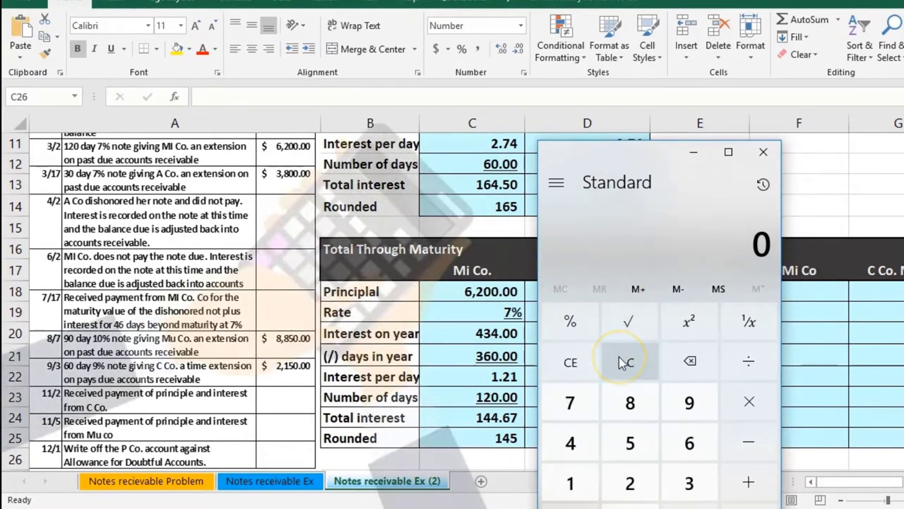
pyautogui.click(570, 363)
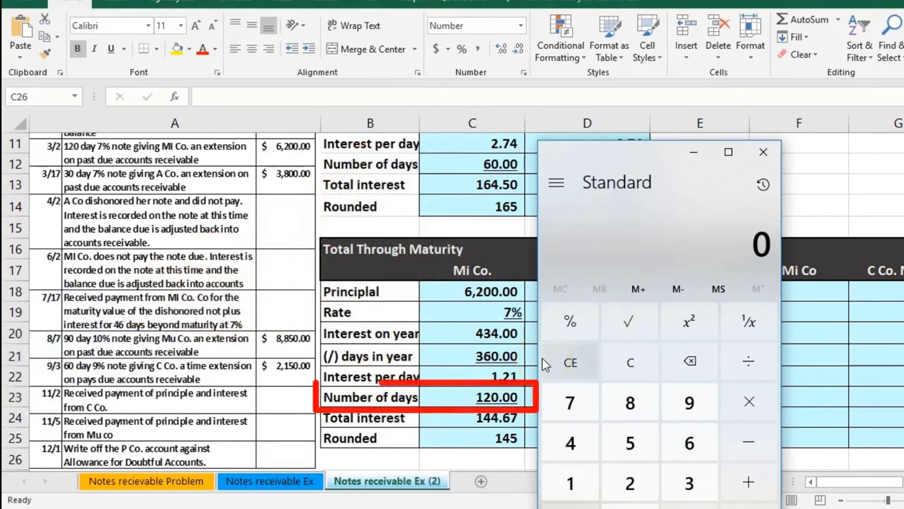
# Compute 120 ÷ 30 in Calculator to get the 4-month term
pyautogui.write('120')
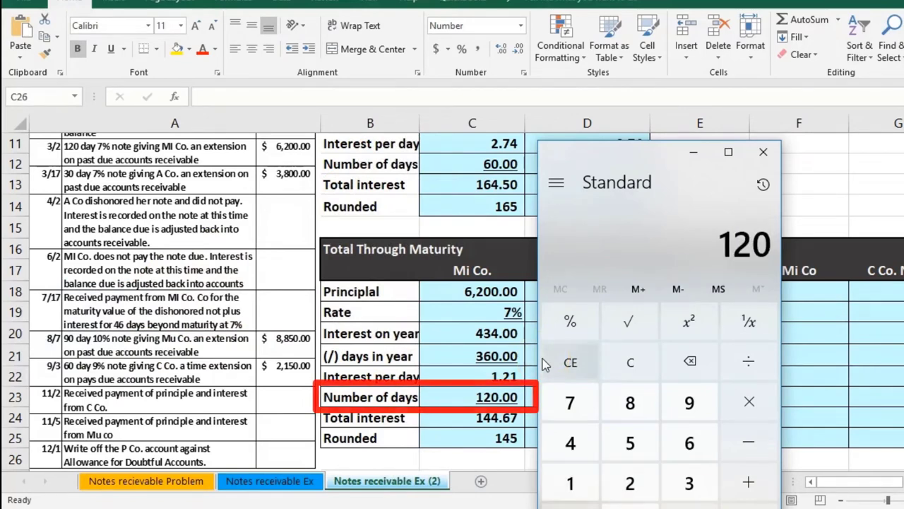
pyautogui.press('/')
pyautogui.write('30')
pyautogui.press('Return')
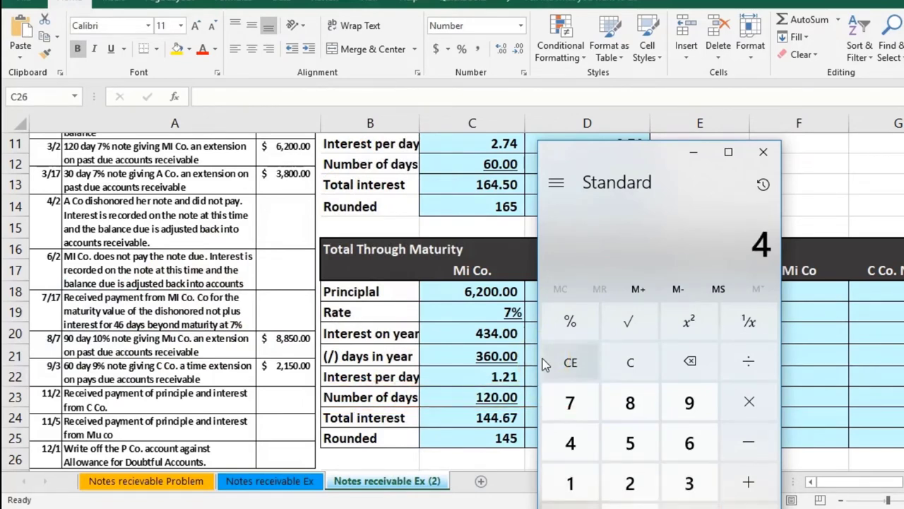
pyautogui.click(622, 367)
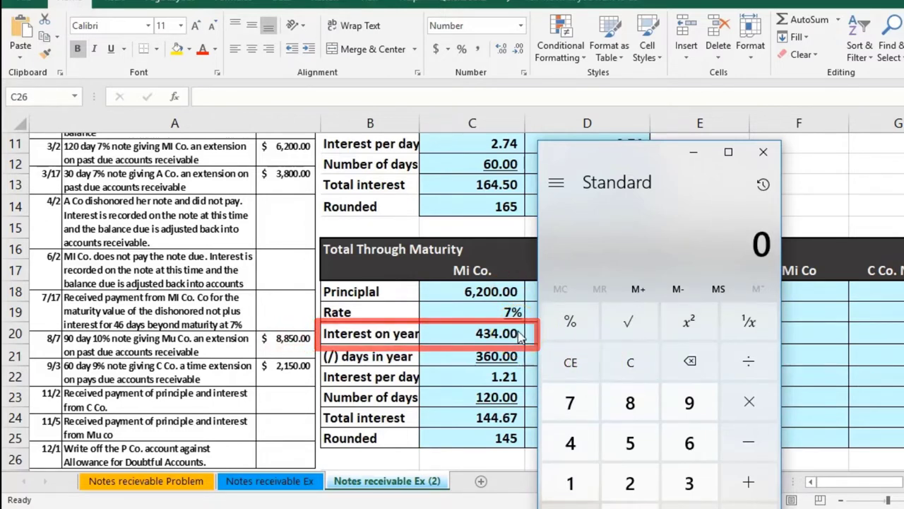
# Compute 434 ÷ 12 × 4 = 144.666666666667, then clear the calculator
pyautogui.write('434')
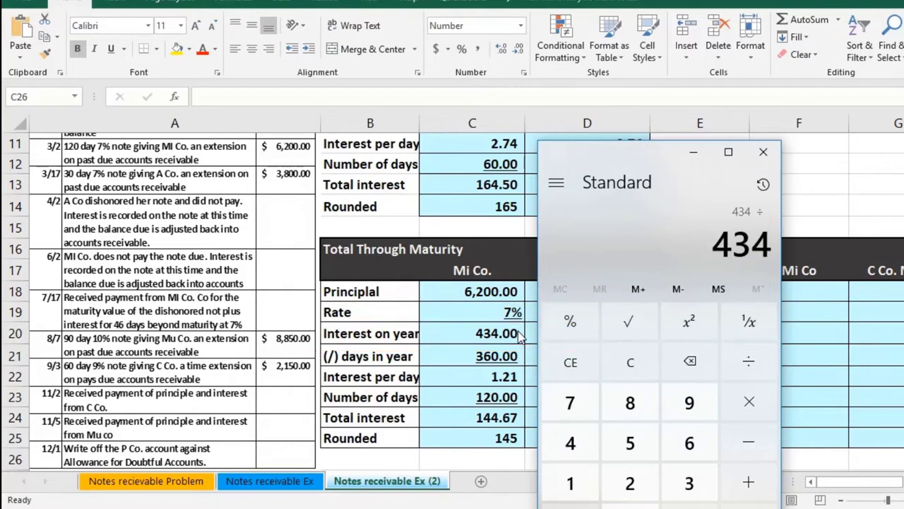
pyautogui.write('/12')
pyautogui.press('Return')
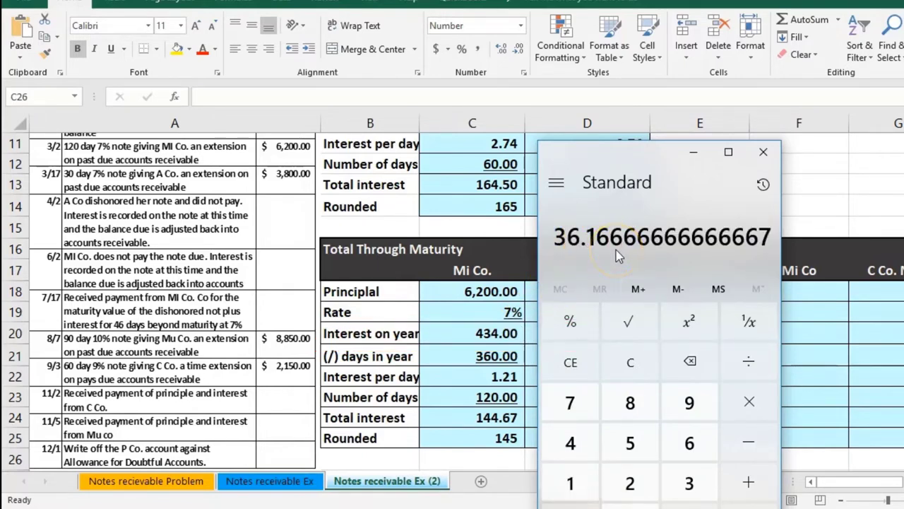
pyautogui.write('4')
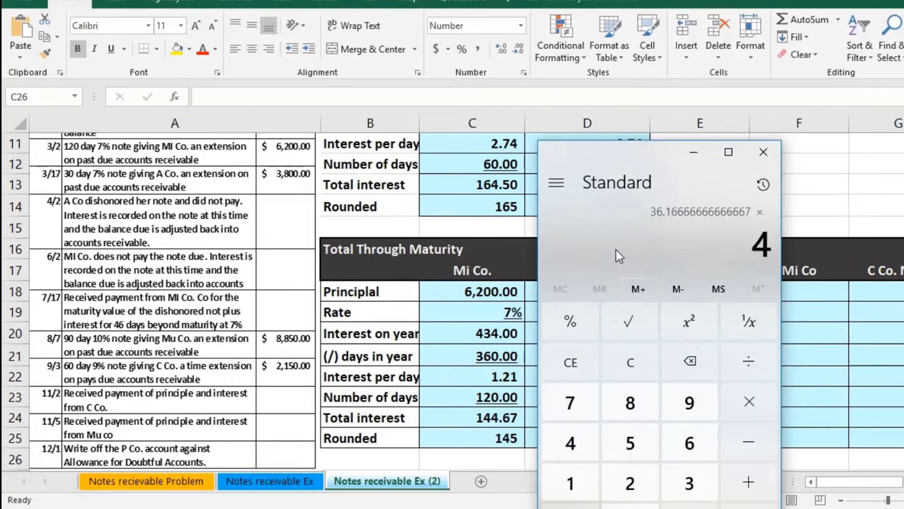
pyautogui.press('Return')
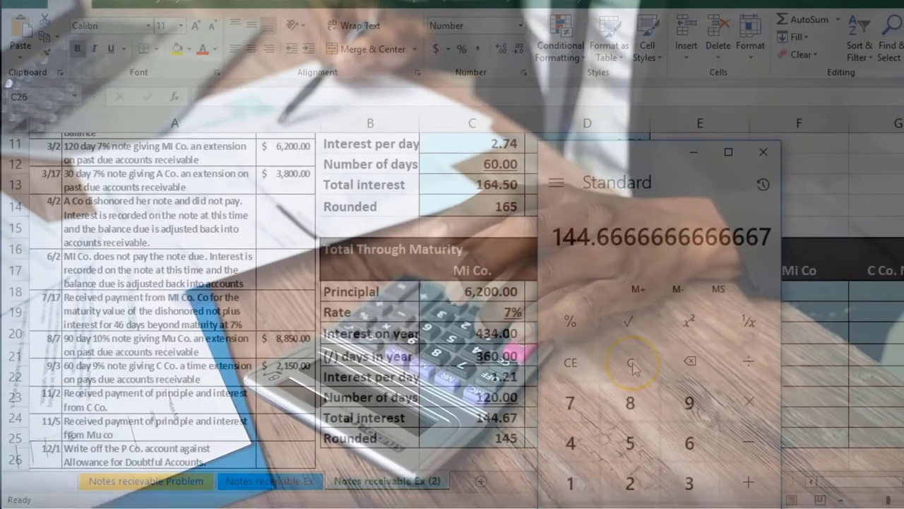
pyautogui.click(633, 368)
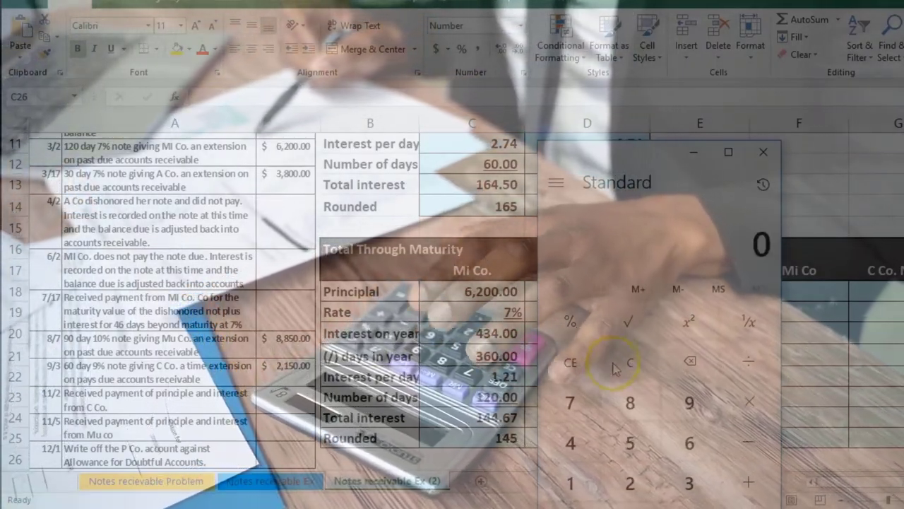
pyautogui.click(563, 353)
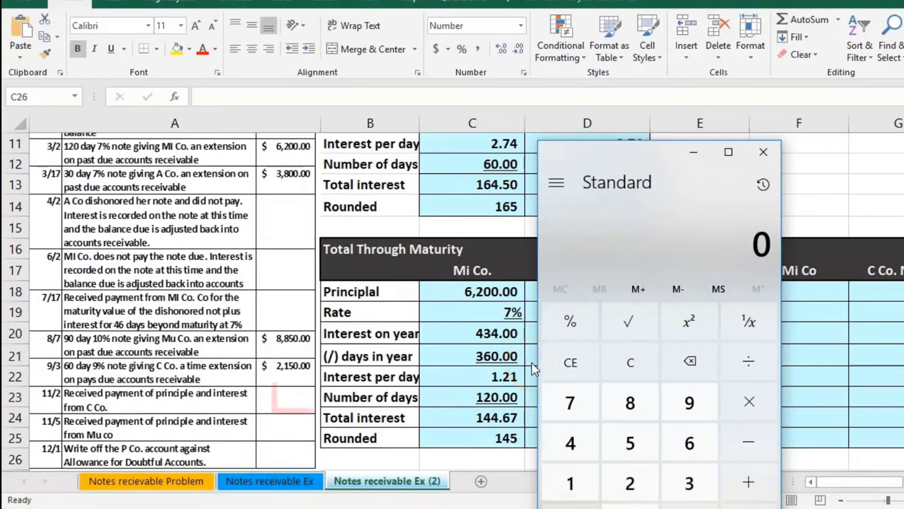
# Calculate 120 ÷ 360, then 4 ÷ 12 × 434 to reach 144.6666666666667
pyautogui.write('120')
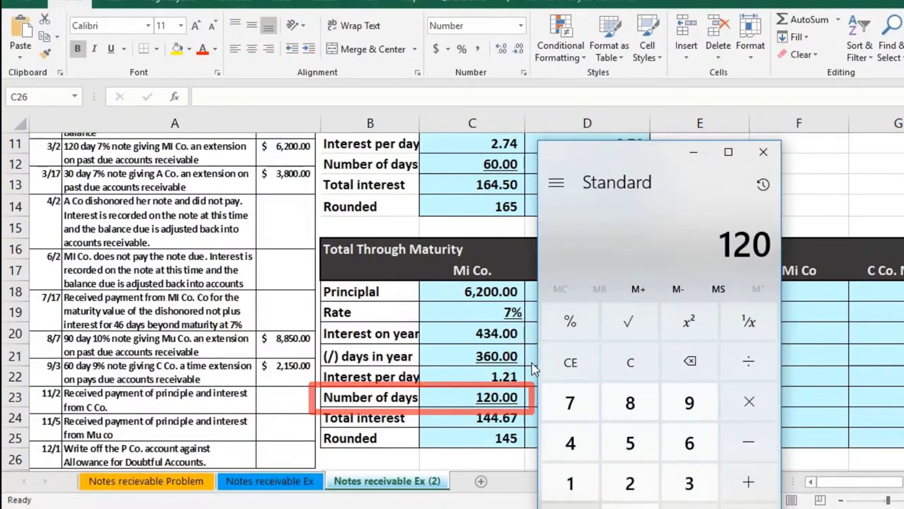
pyautogui.write('/360')
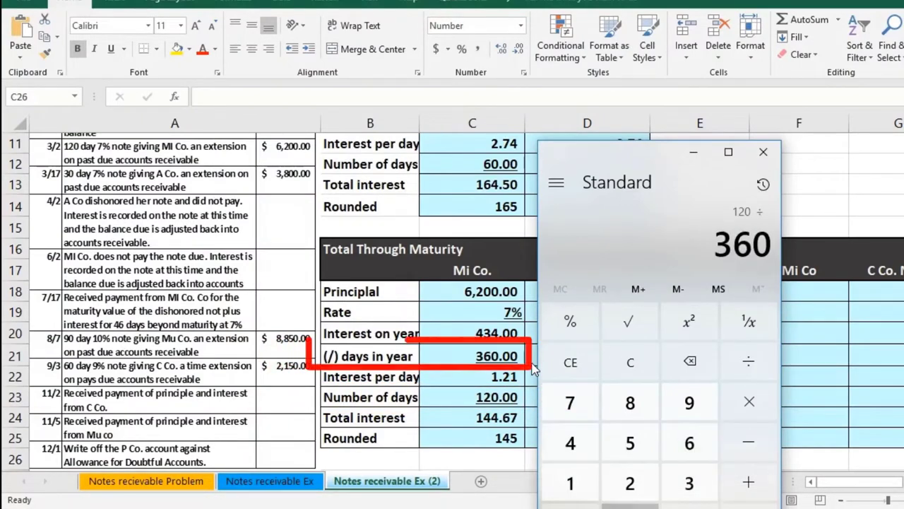
pyautogui.press('Return')
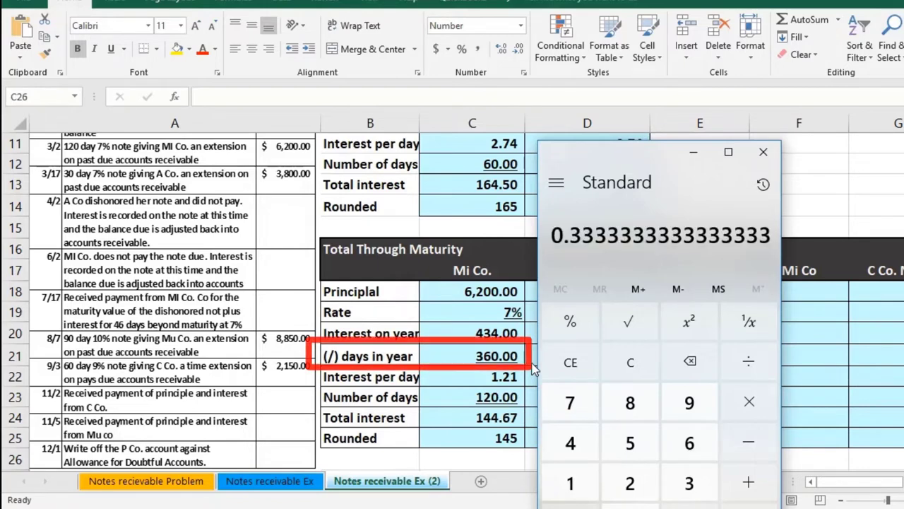
pyautogui.click(616, 366)
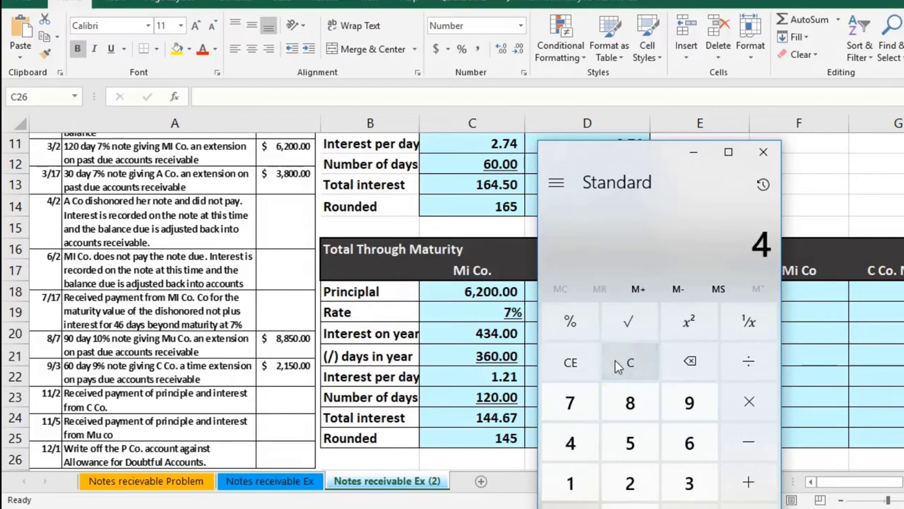
pyautogui.press('/')
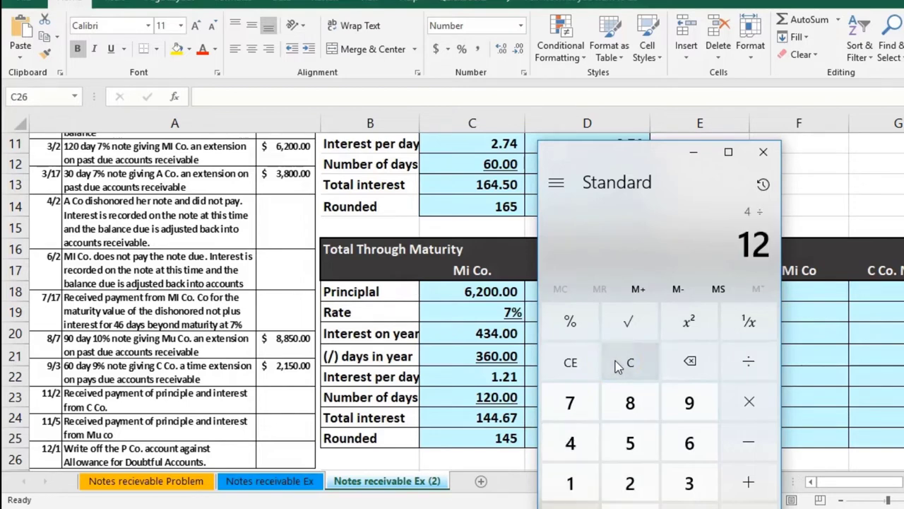
pyautogui.press('Return')
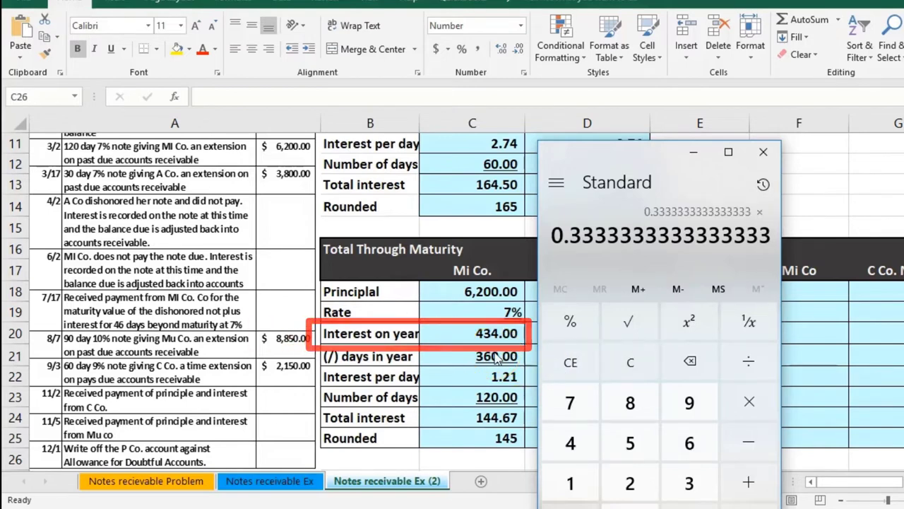
pyautogui.write('4')
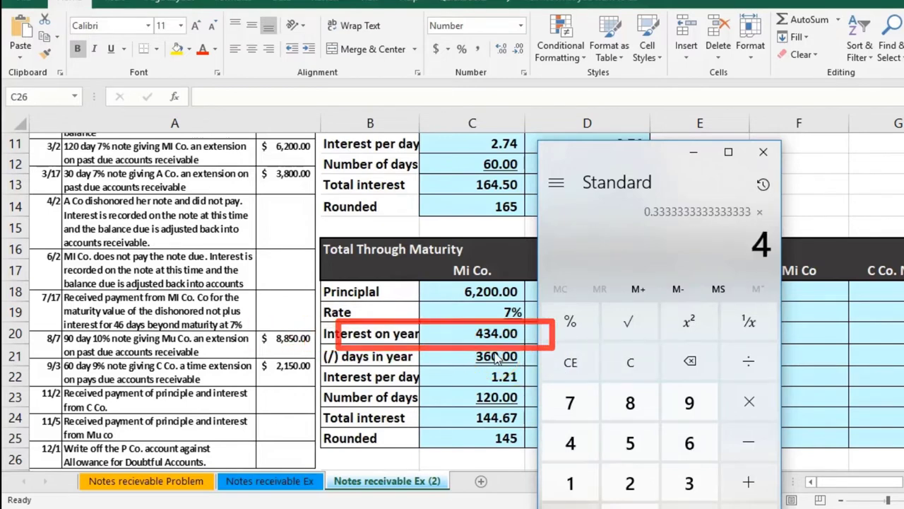
pyautogui.write('34')
pyautogui.press('Return')
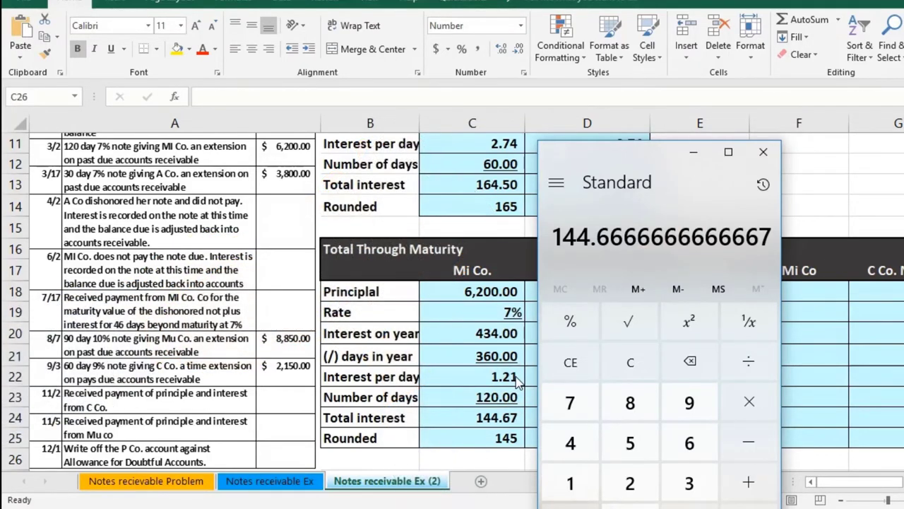
# Close Calculator and check A Co.'s 3,800 beginning balance
pyautogui.click(765, 153)
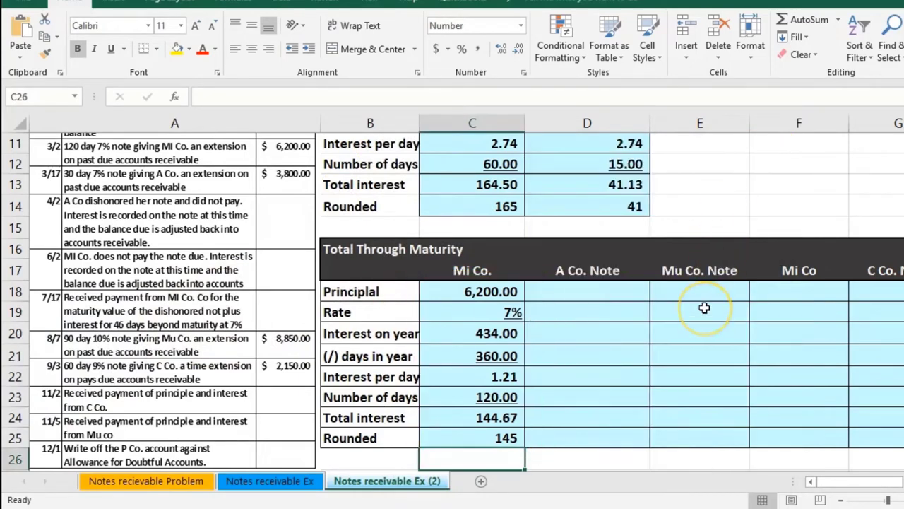
pyautogui.click(538, 410)
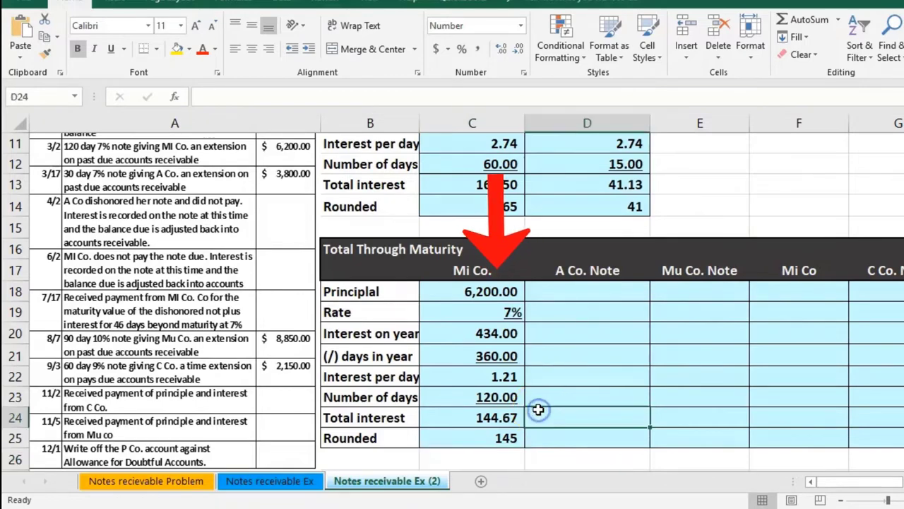
pyautogui.scroll(1, 539, 409)
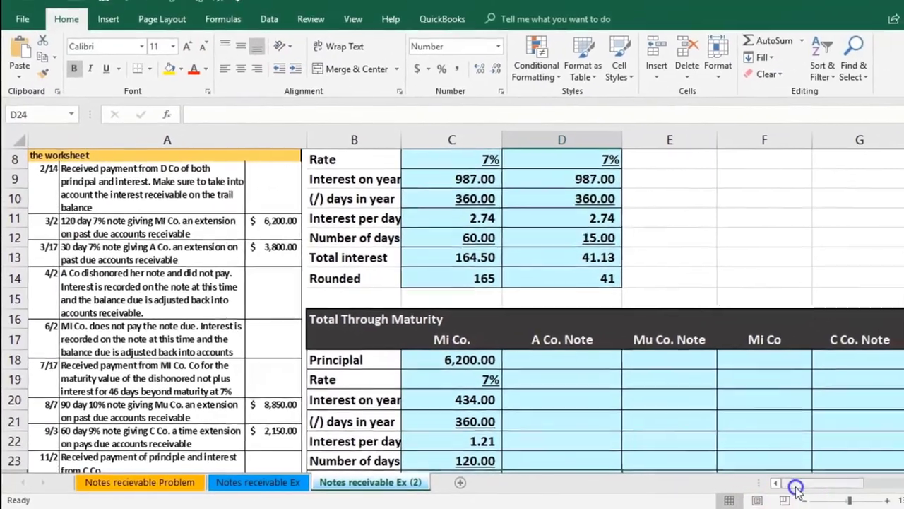
pyautogui.moveTo(880, 482); pyautogui.dragTo(903, 480)
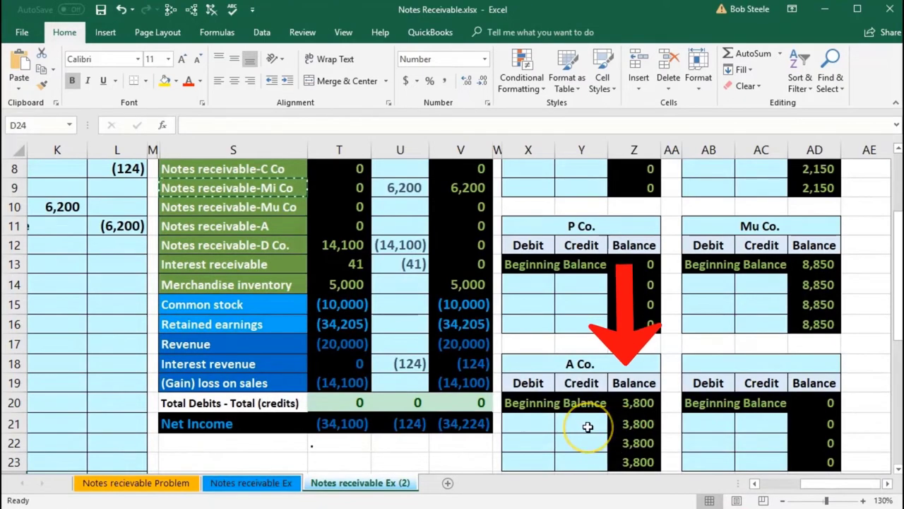
pyautogui.click(632, 403)
# Check the ending accounts receivable balance and scroll back to journal columns H–L at row 5
pyautogui.scroll(2, 538, 435)
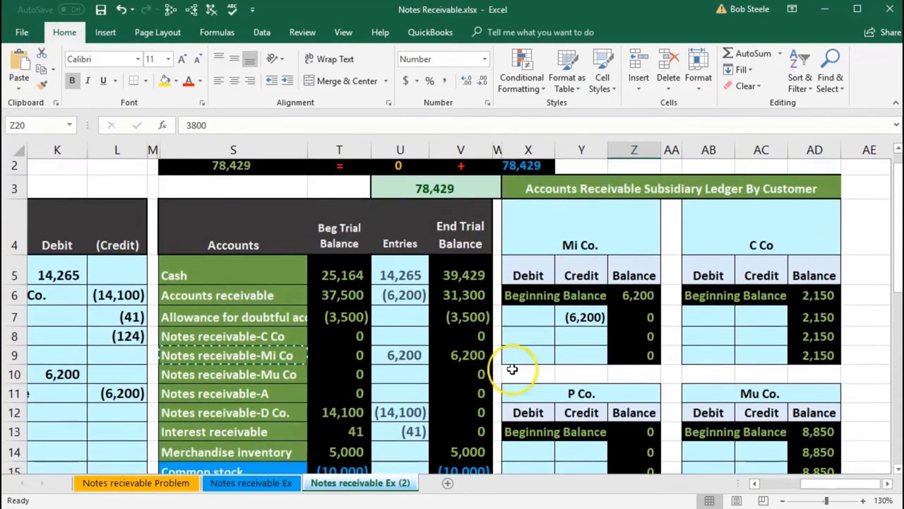
pyautogui.click(464, 220)
pyautogui.scroll(-3, 577, 358)
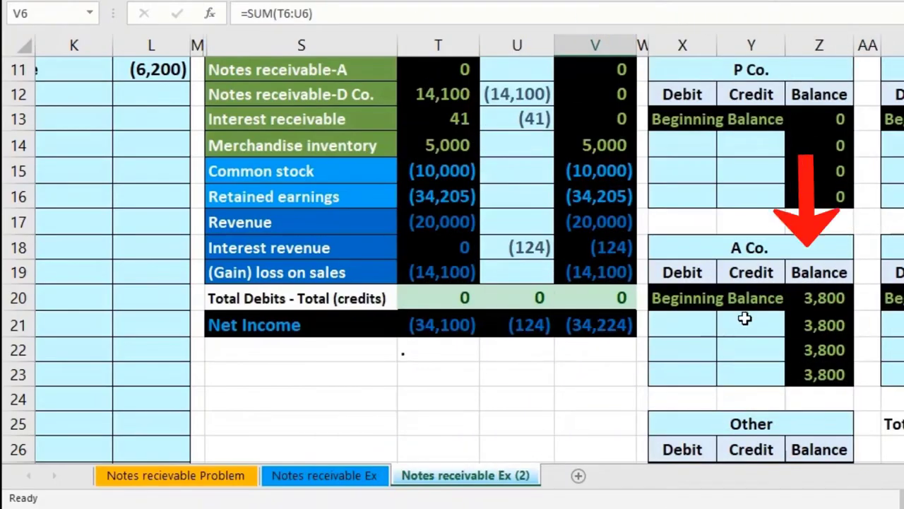
pyautogui.scroll(1, 720, 372)
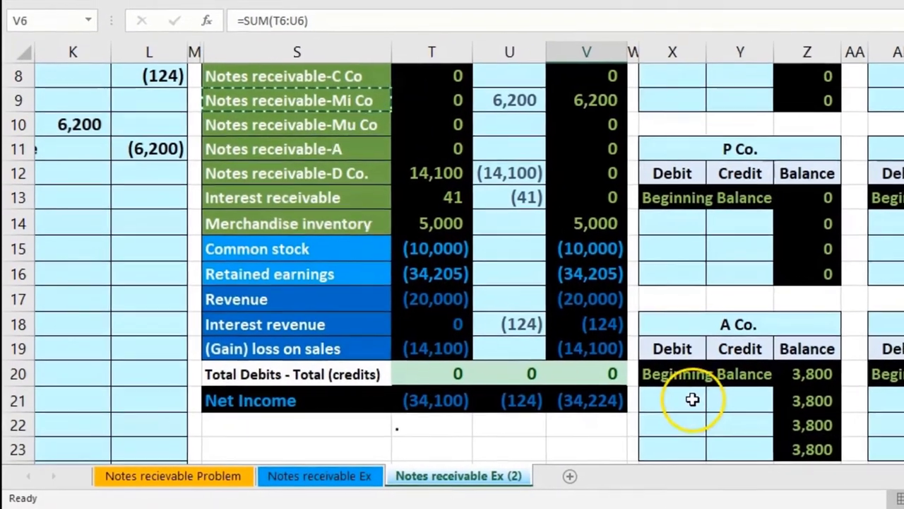
pyautogui.scroll(1, 693, 400)
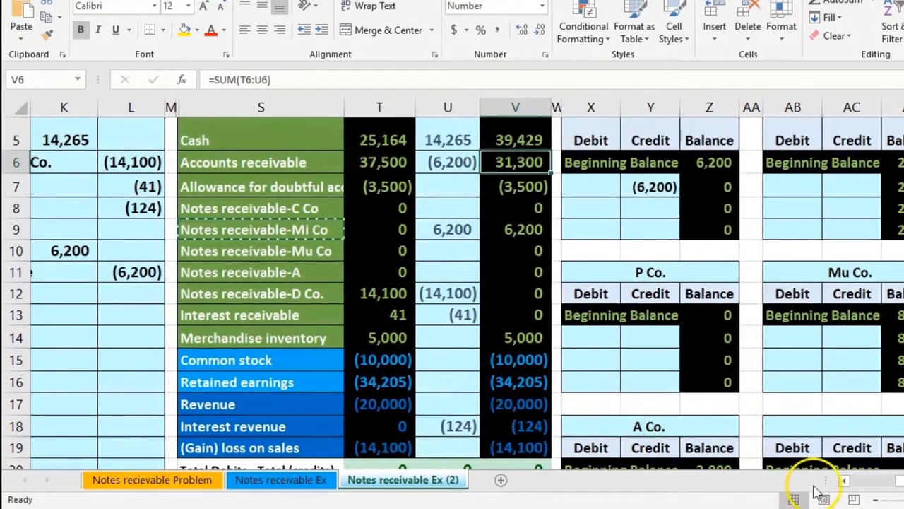
pyautogui.click(844, 481)
pyautogui.click(844, 482)
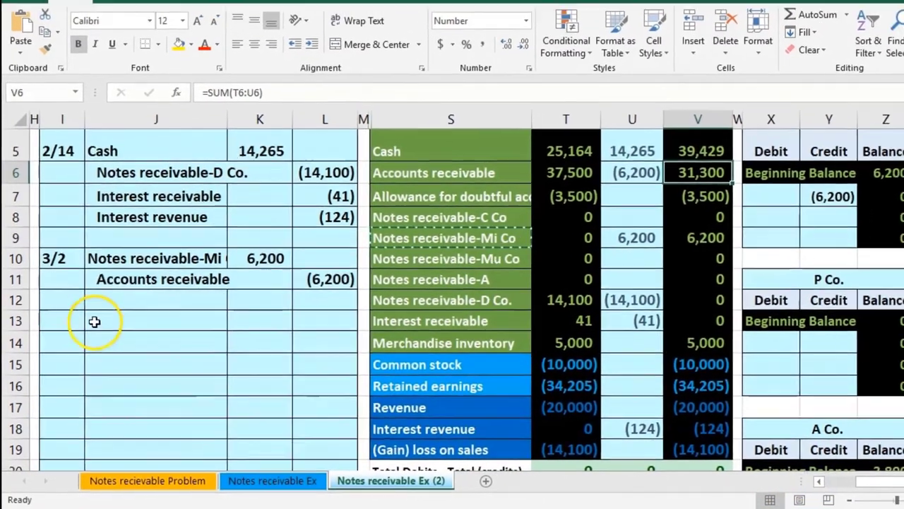
# Date the entry 3/17 and paste Accounts receivable from S6 into J14 as the credited account
pyautogui.click(81, 322)
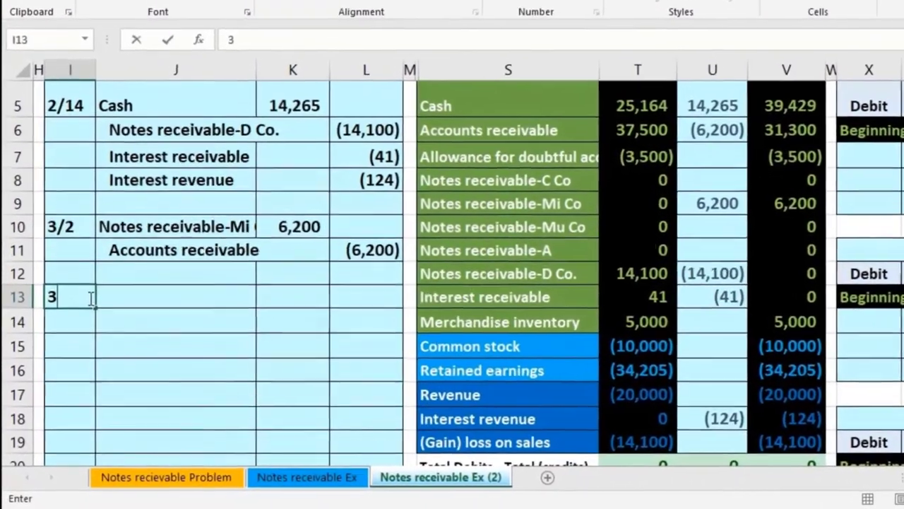
pyautogui.press('Return')
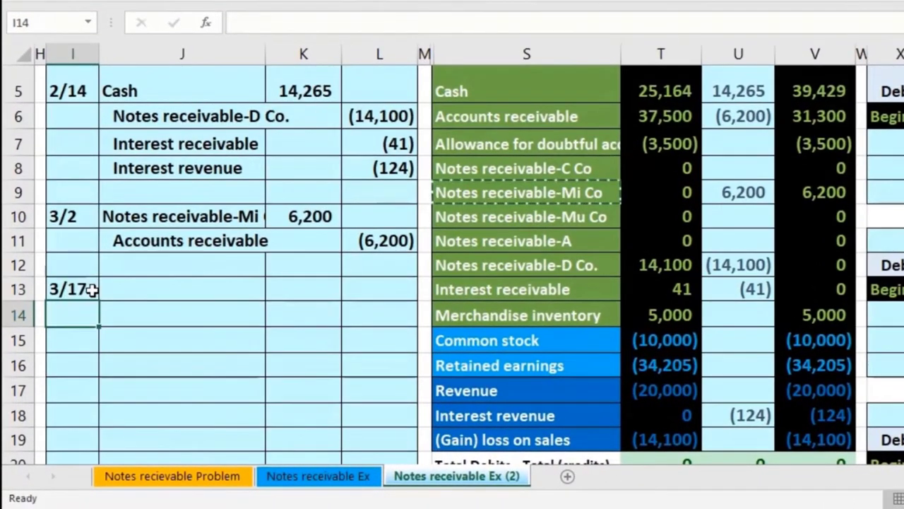
pyautogui.click(543, 118)
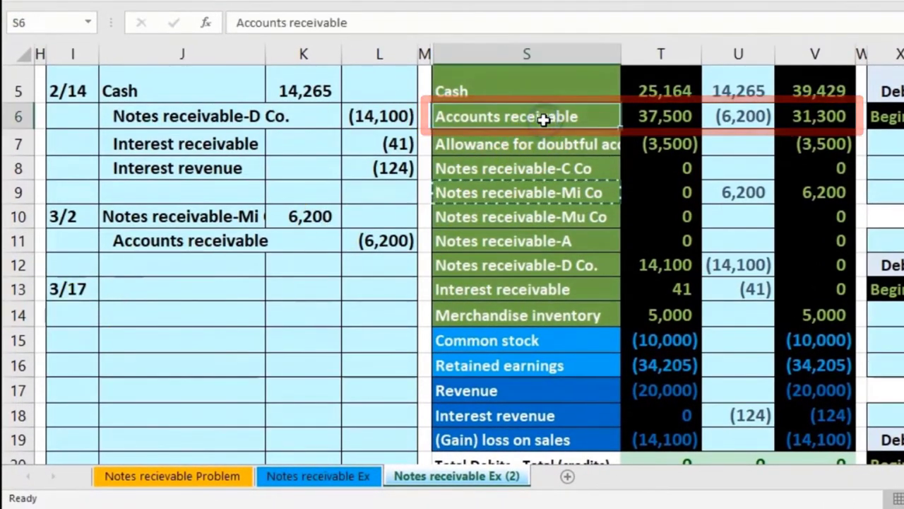
pyautogui.click(782, 118)
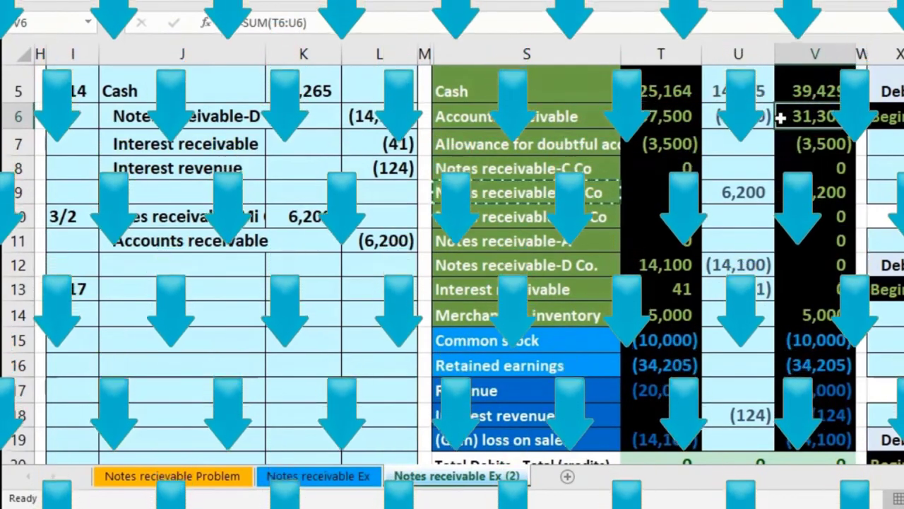
pyautogui.click(550, 116)
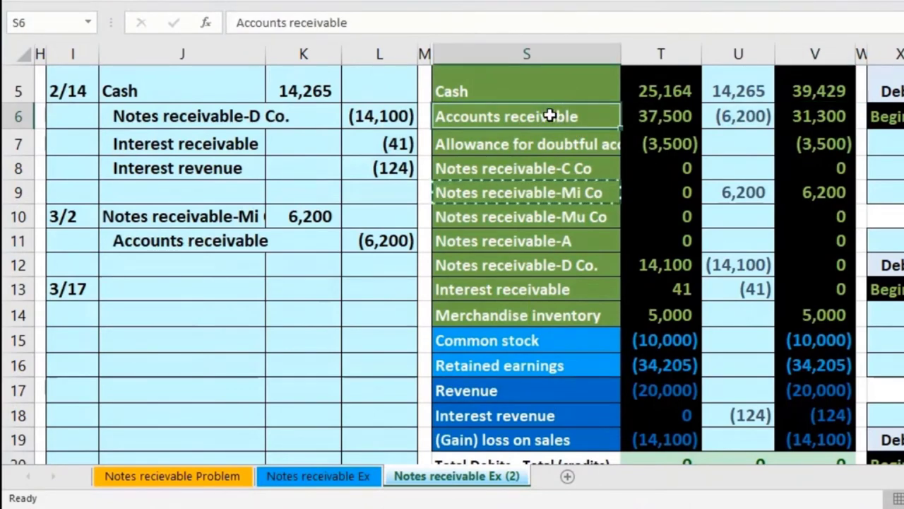
pyautogui.rightClick(550, 116)
pyautogui.click(573, 144)
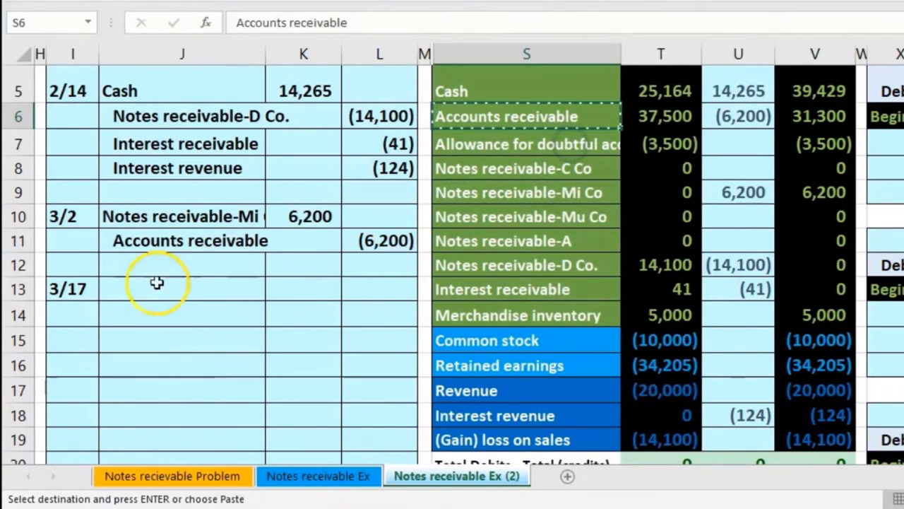
pyautogui.click(113, 315)
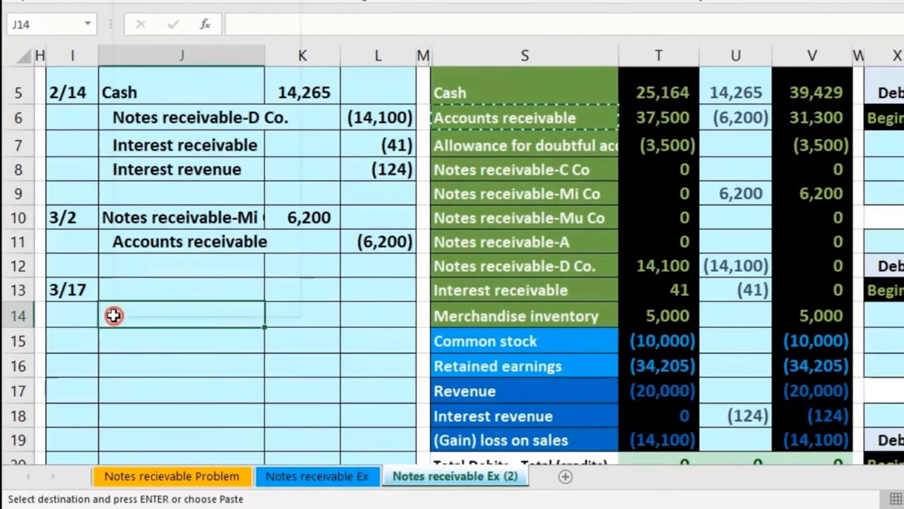
pyautogui.rightClick(114, 314)
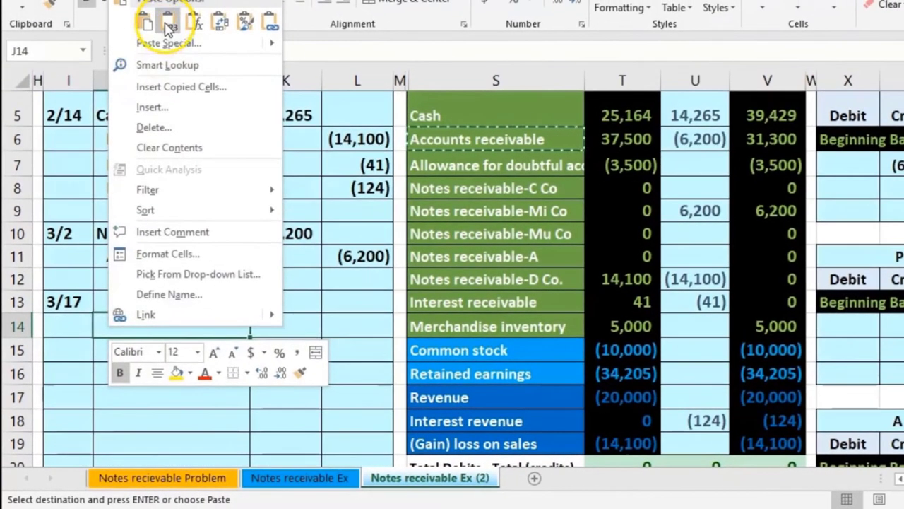
pyautogui.click(168, 26)
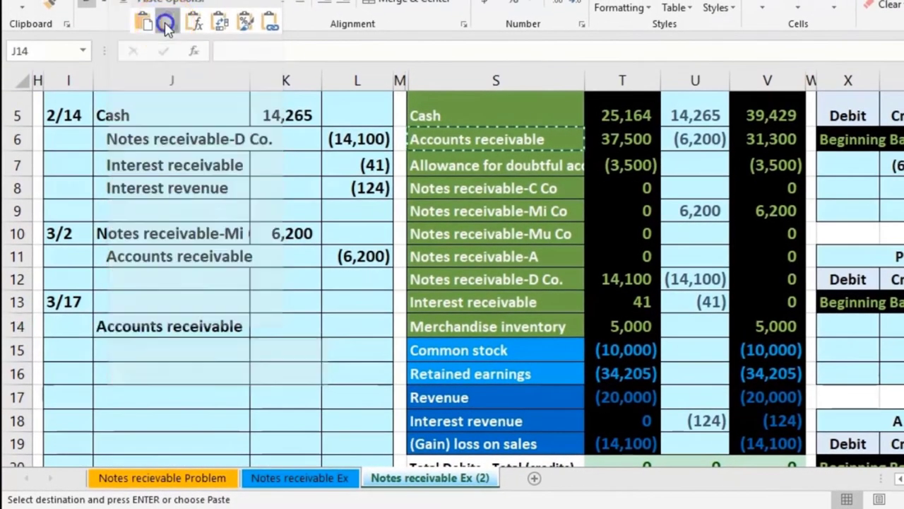
# Enter the (3,800) credit in L14 and a 3,800 debit in K13 as =-L14
pyautogui.click(360, 324)
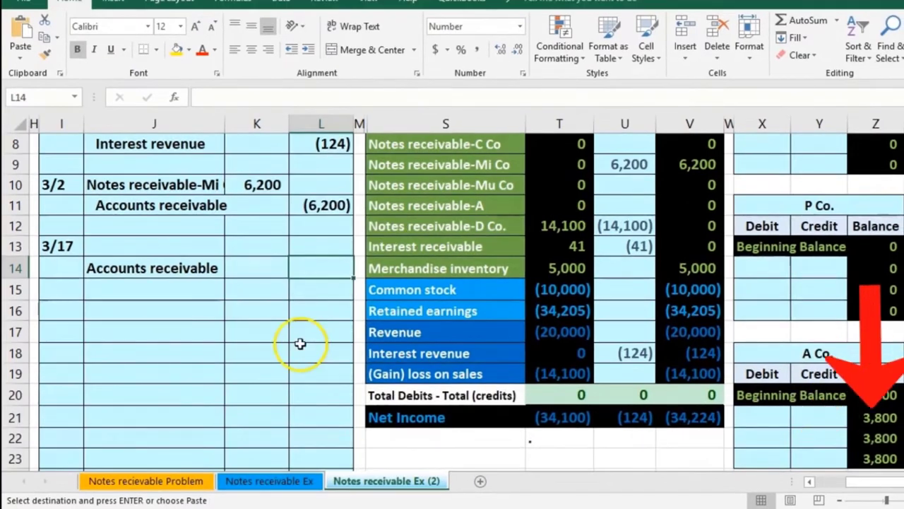
pyautogui.write('-3800')
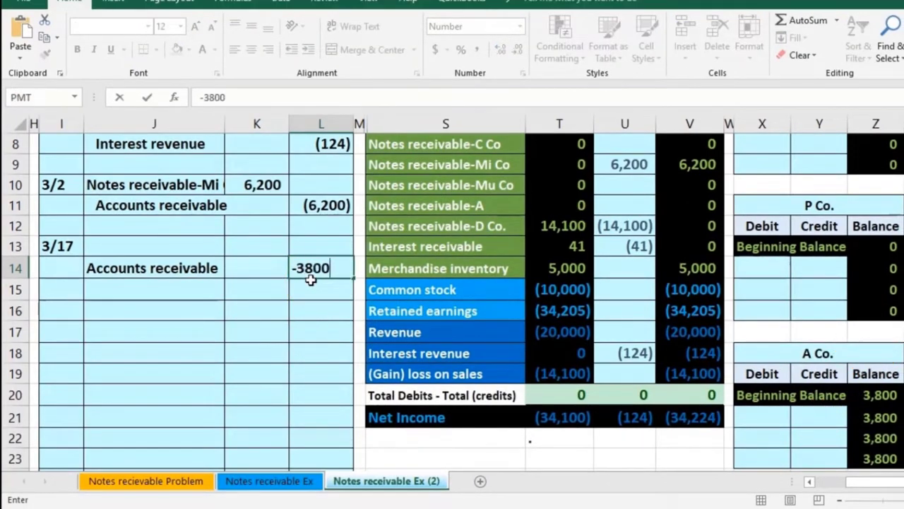
pyautogui.press('Return')
pyautogui.press('Up')
pyautogui.press('Left')
pyautogui.press('Up')
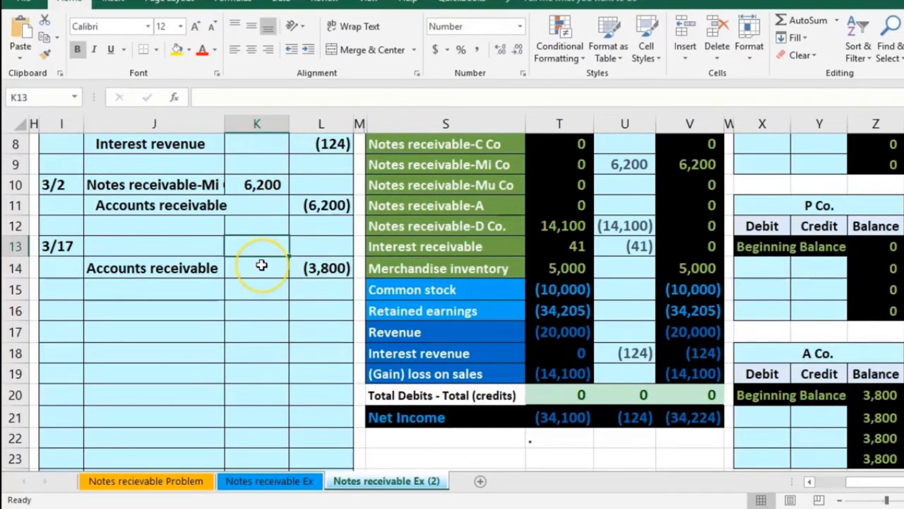
pyautogui.write('-')
pyautogui.click(303, 275)
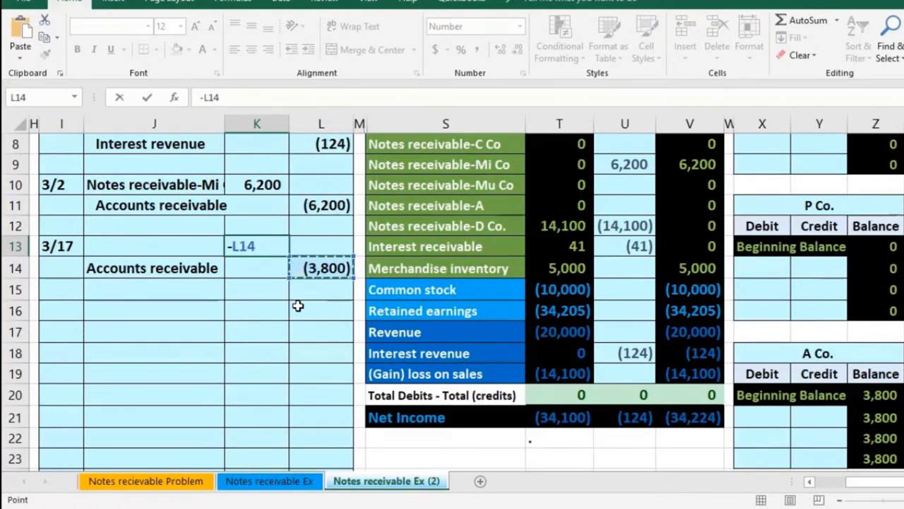
pyautogui.press('Return')
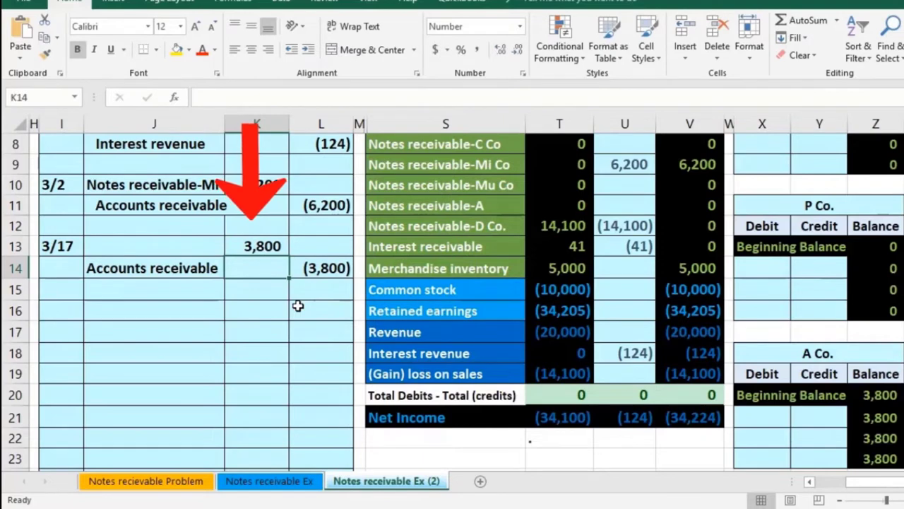
# Indent the Accounts receivable credit line in J14
pyautogui.click(150, 268)
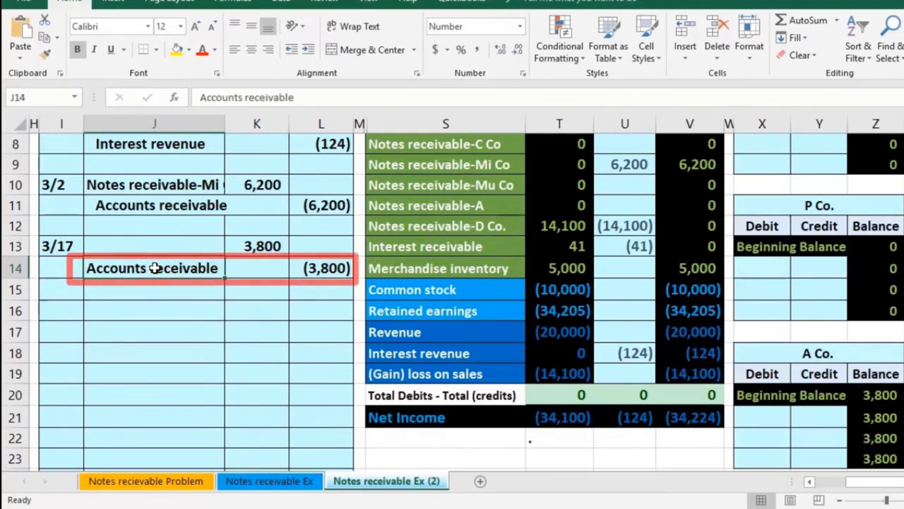
pyautogui.click(304, 56)
pyautogui.press('Return')
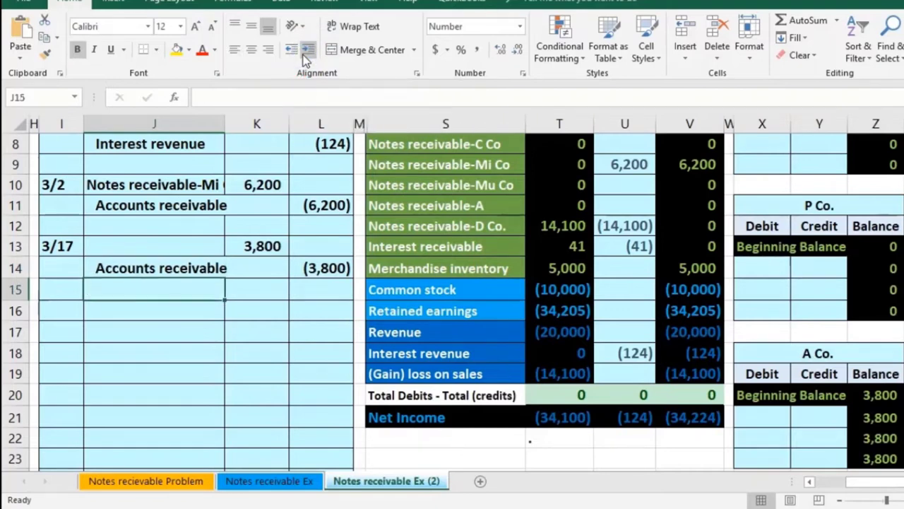
# Paste Notes receivable-A from S11 as values into J13 for the 3,800 debit
pyautogui.click(182, 242)
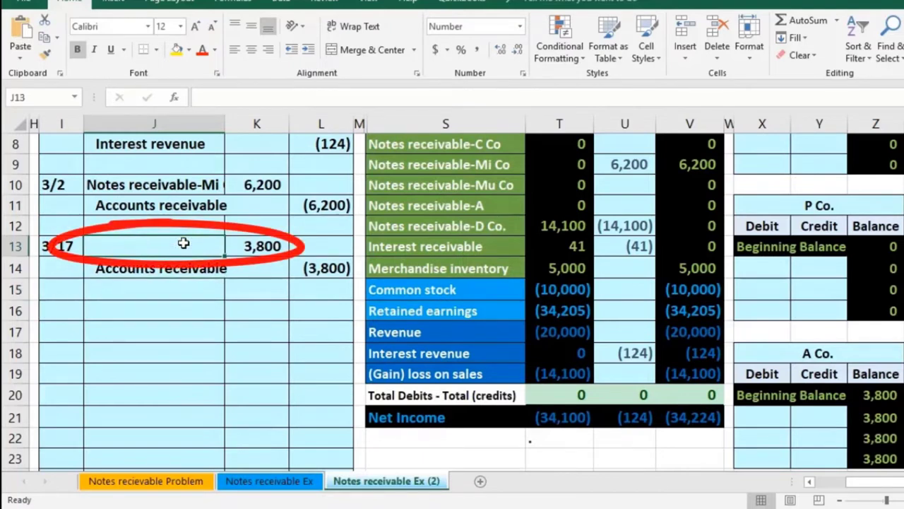
pyautogui.click(298, 346)
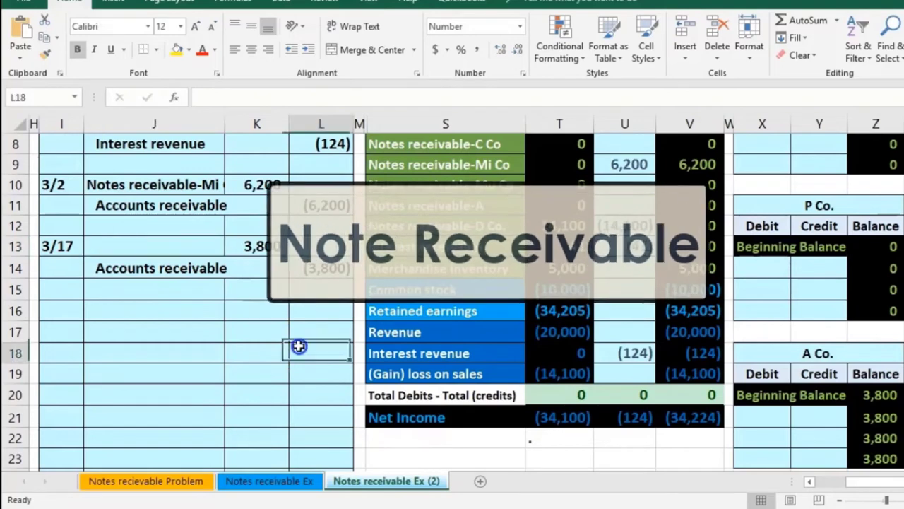
pyautogui.scroll(1, 298, 346)
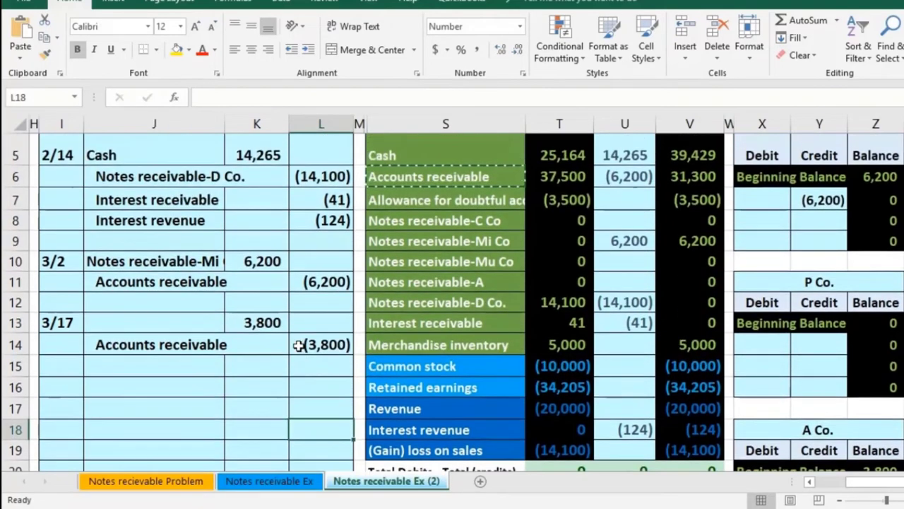
pyautogui.click(419, 283)
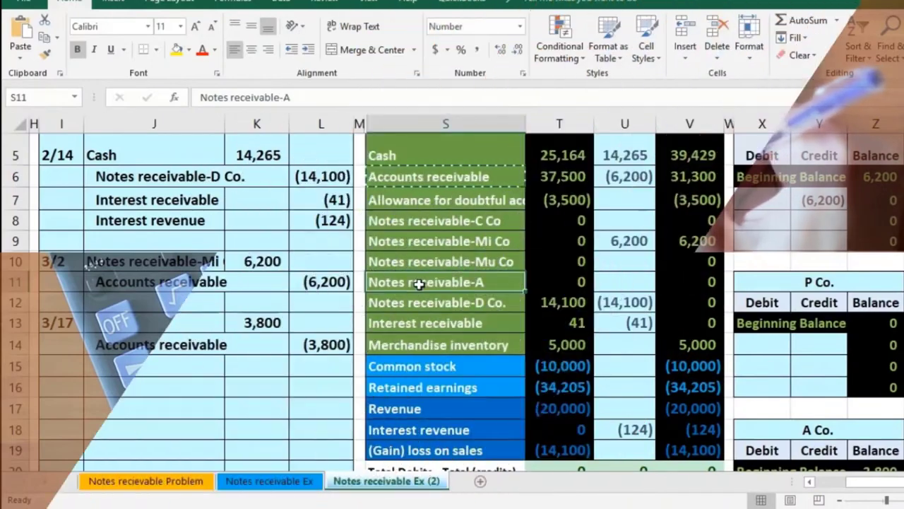
pyautogui.rightClick(419, 283)
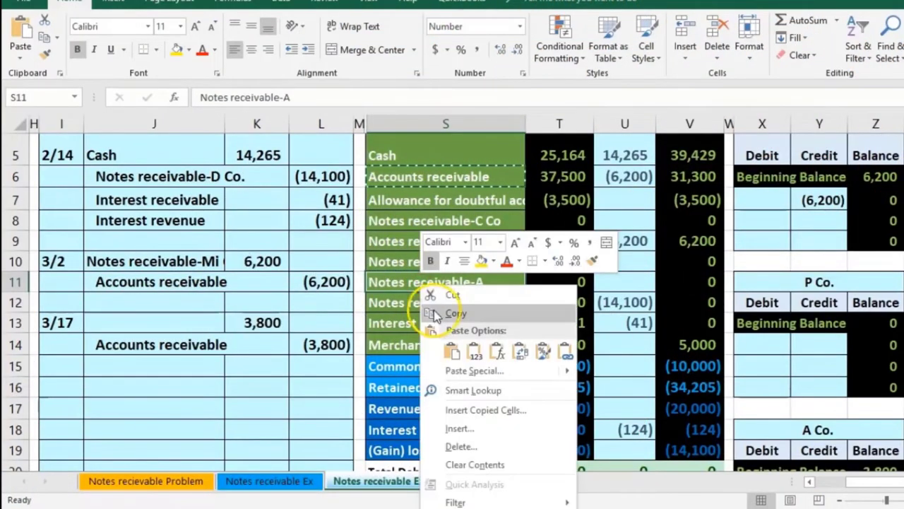
pyautogui.click(428, 297)
pyautogui.click(190, 320)
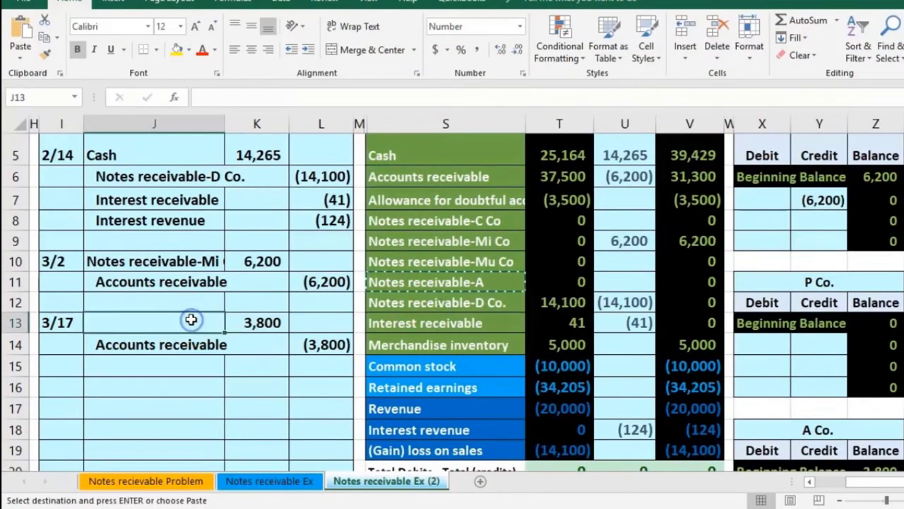
pyautogui.rightClick(191, 320)
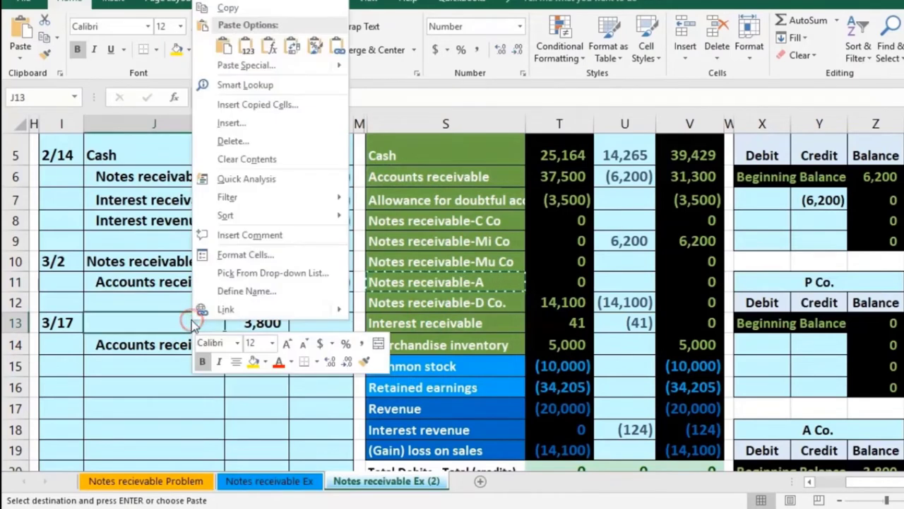
pyautogui.click(247, 51)
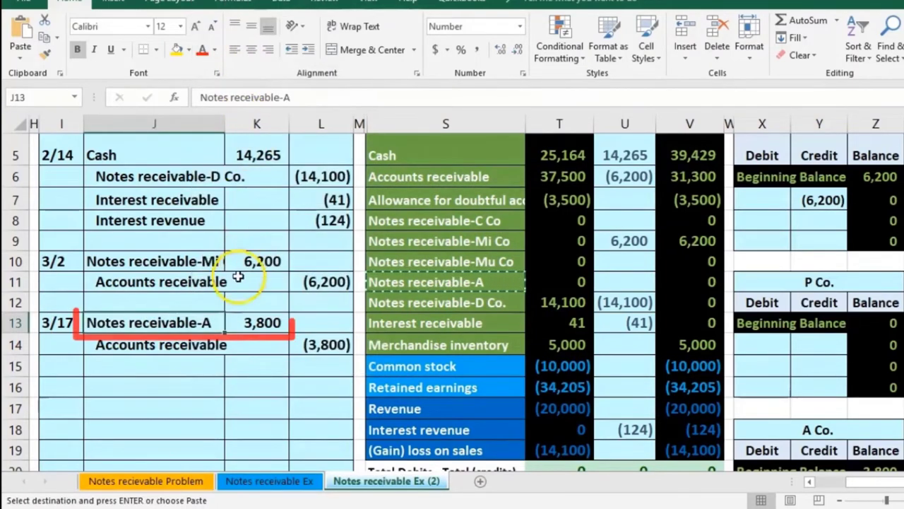
pyautogui.moveTo(185, 322); pyautogui.dragTo(243, 324)
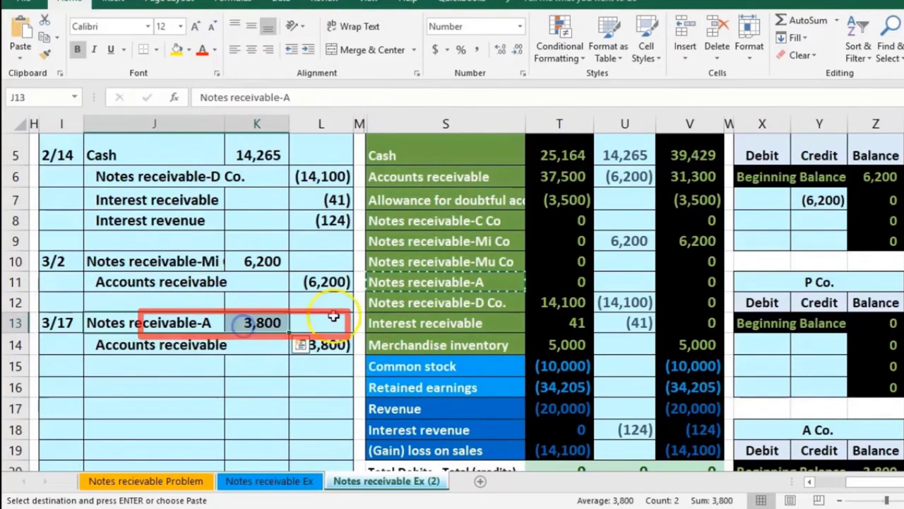
pyautogui.moveTo(505, 282); pyautogui.dragTo(535, 290)
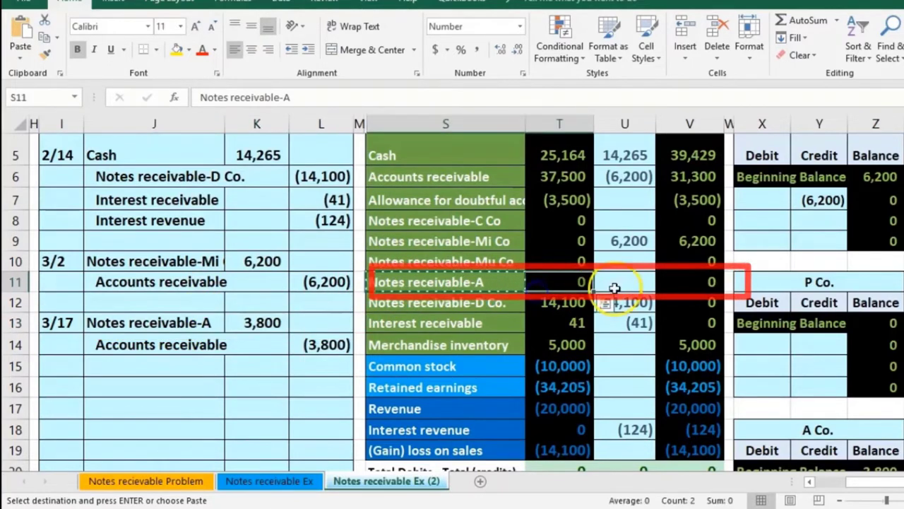
# Link the Notes receivable-A adjustment cell to the 3,800 journal debit
pyautogui.click(635, 280)
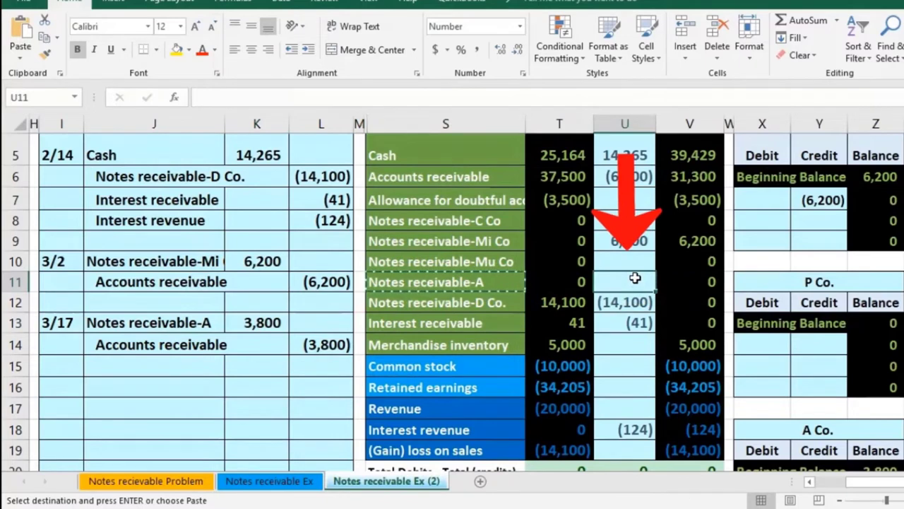
pyautogui.press('Escape')
pyautogui.write('=')
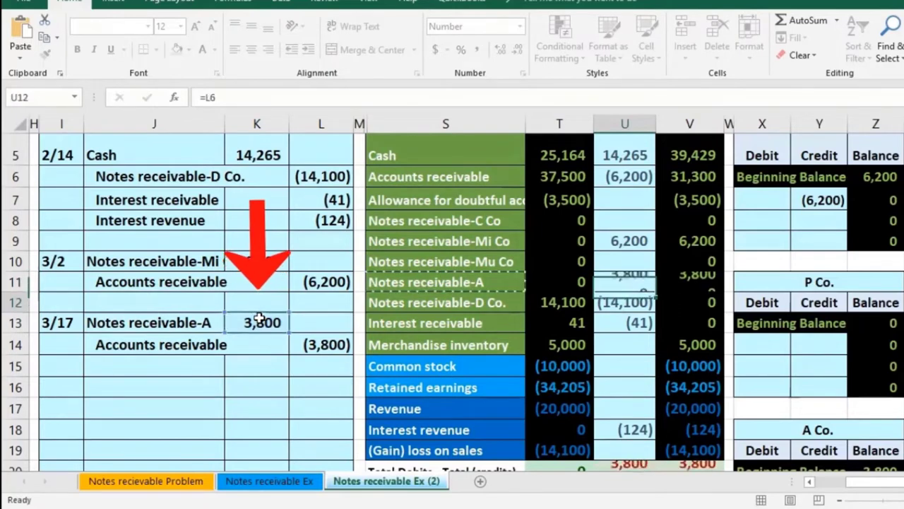
pyautogui.press('Return')
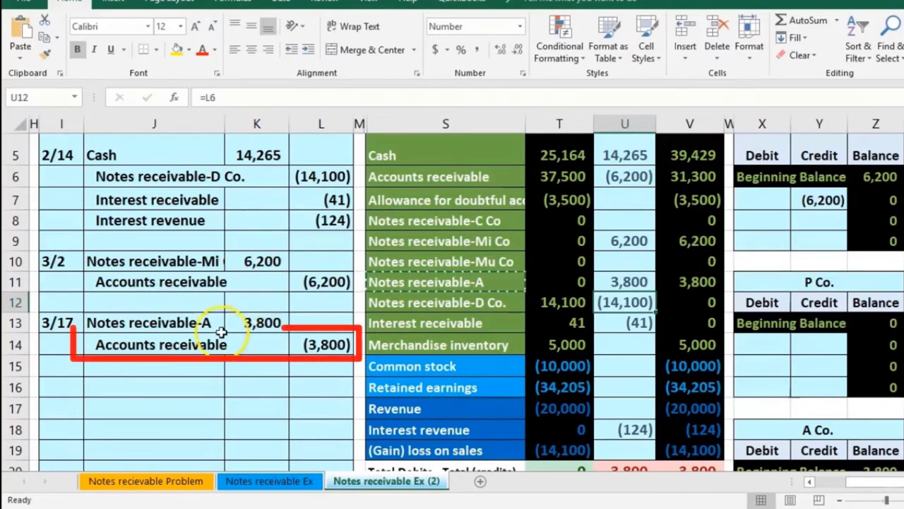
# Change U6 to =L11+L14 so Accounts receivable shows (10,000) and ends at 27,500
pyautogui.moveTo(240, 344); pyautogui.dragTo(315, 354)
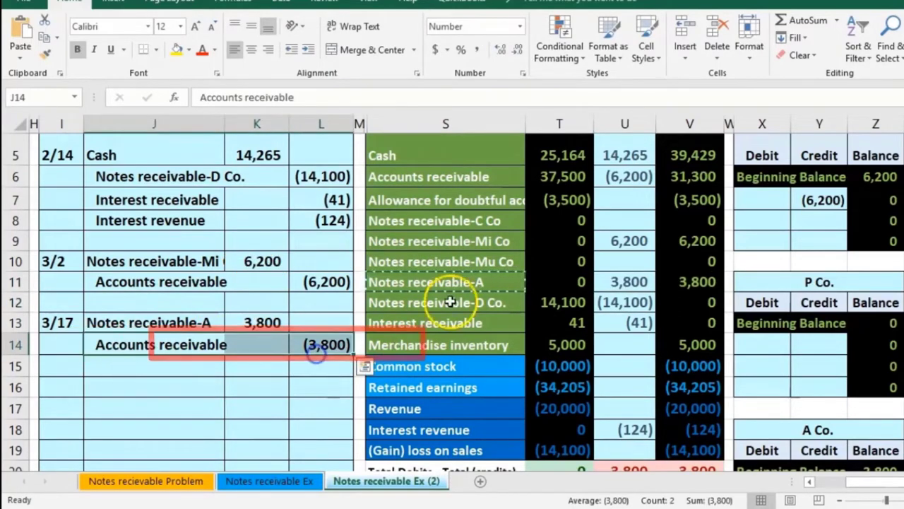
pyautogui.click(612, 177)
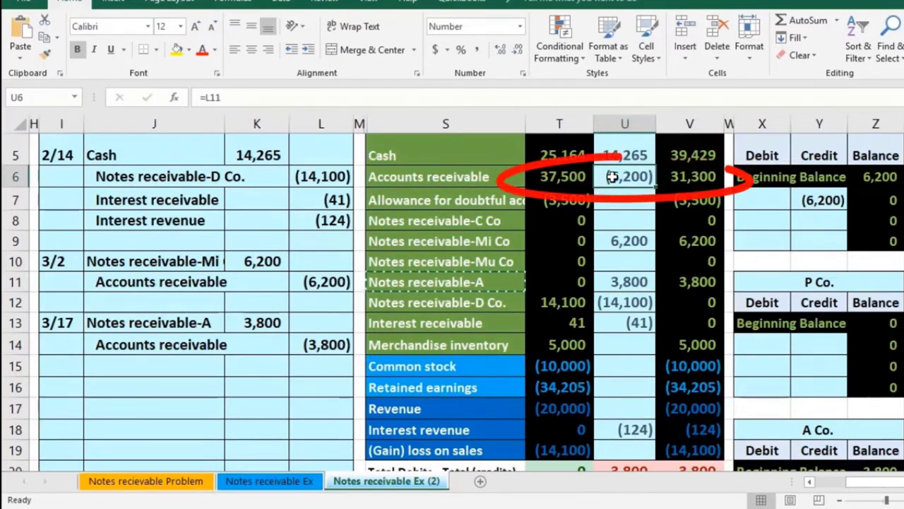
pyautogui.doubleClick(641, 182)
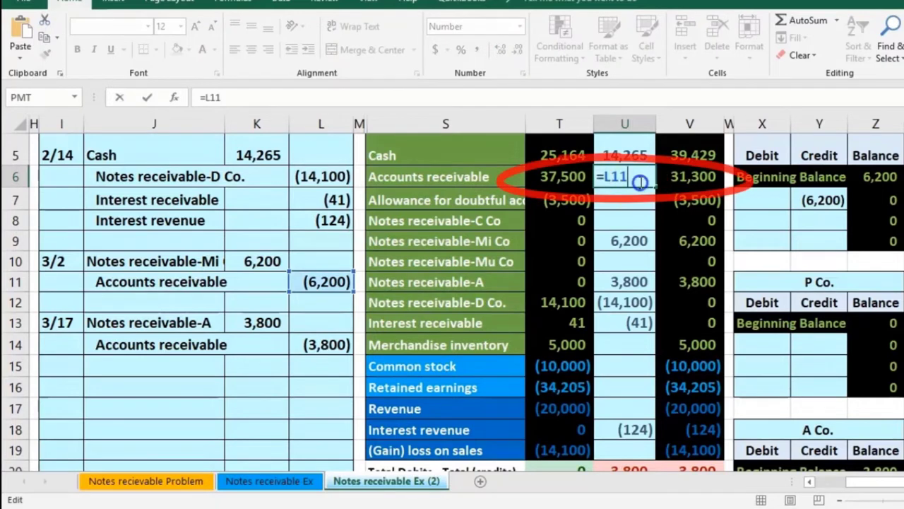
pyautogui.write('+')
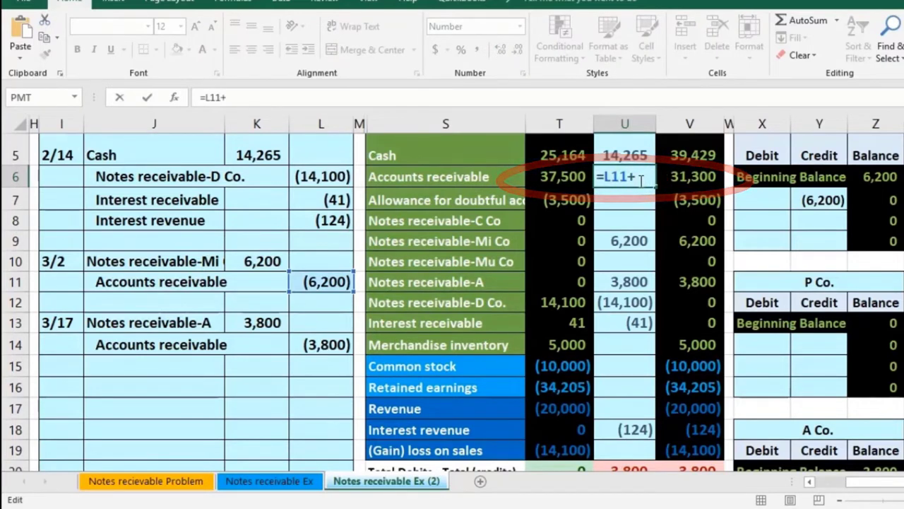
pyautogui.click(339, 344)
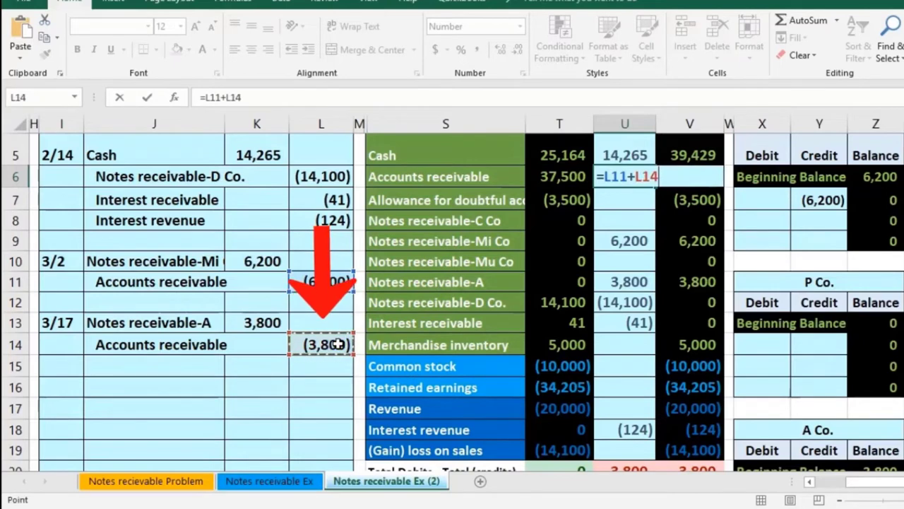
pyautogui.press('Return')
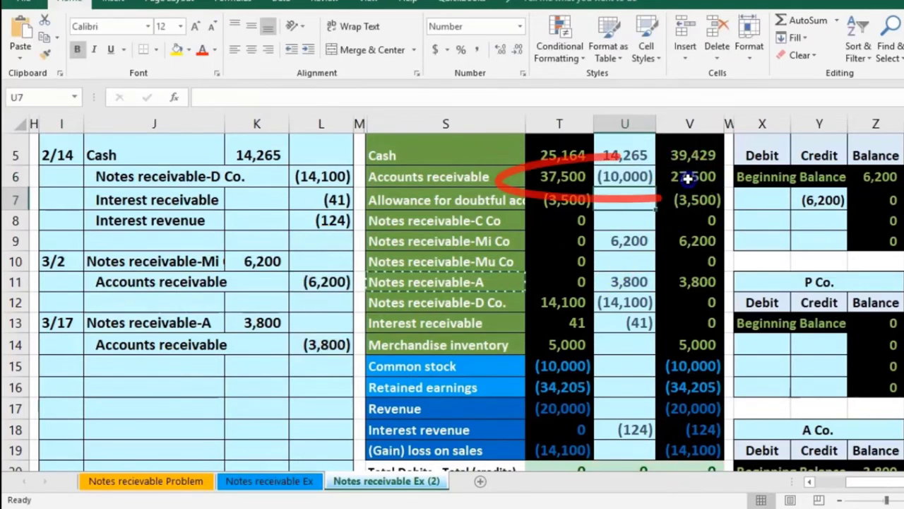
pyautogui.click(692, 176)
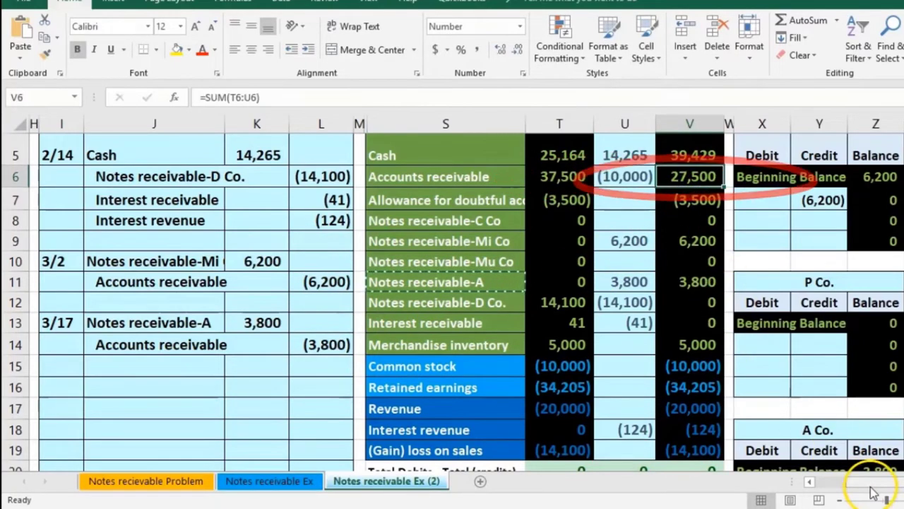
# Set A Co.'s ledger credit Y21 to =L14, posting (3,800) and zeroing the balance
pyautogui.moveTo(870, 484); pyautogui.dragTo(875, 484)
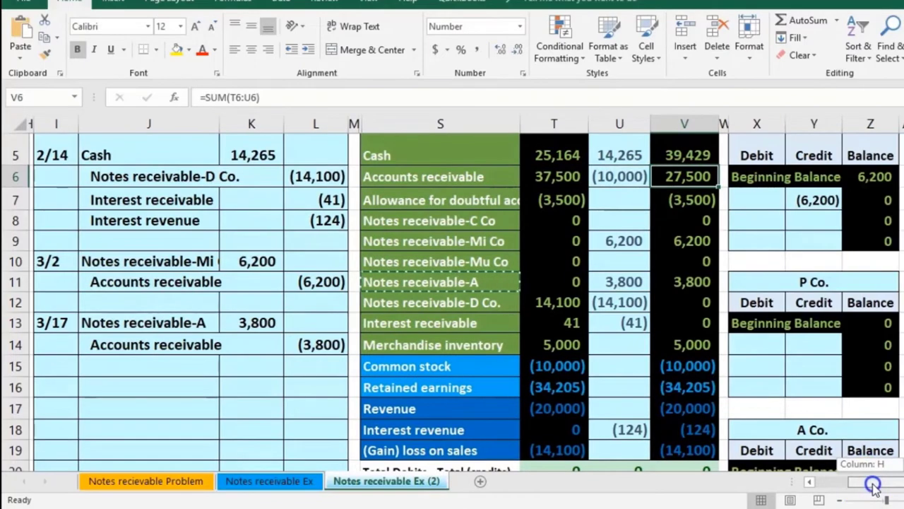
pyautogui.scroll(-1, 813, 414)
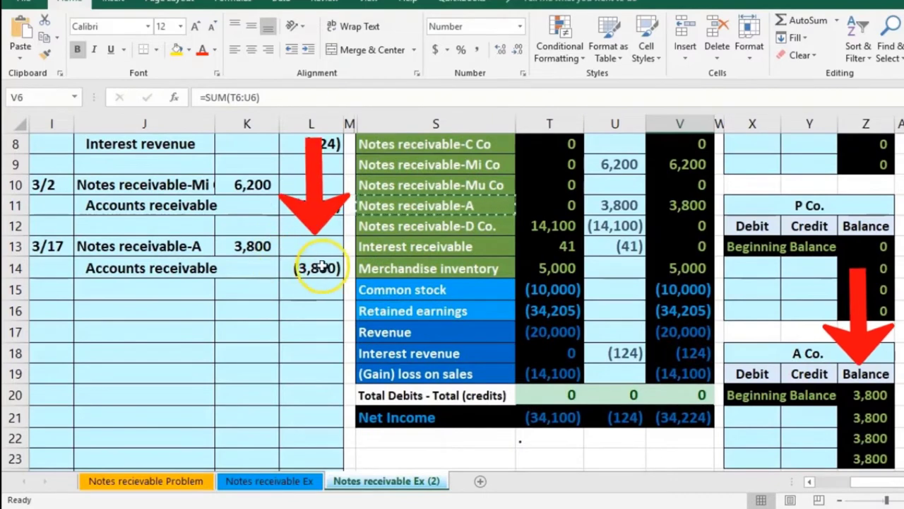
pyautogui.click(809, 417)
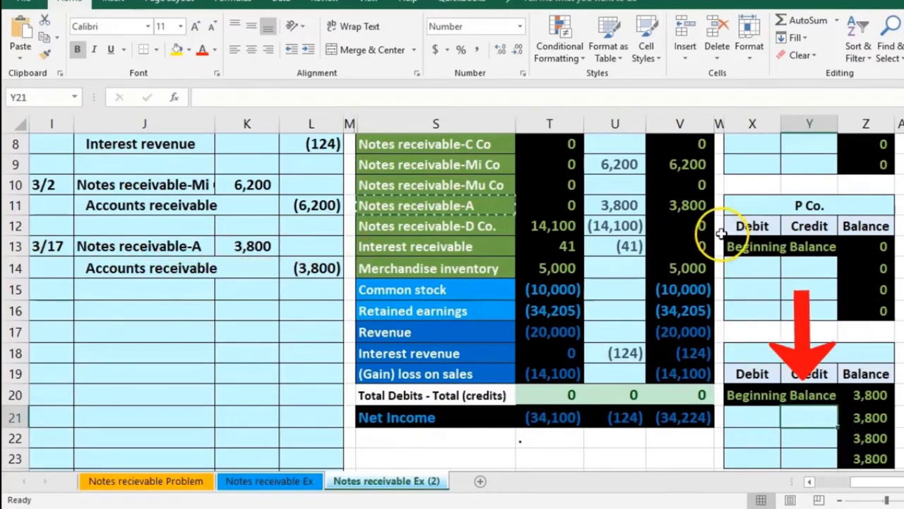
pyautogui.write('=')
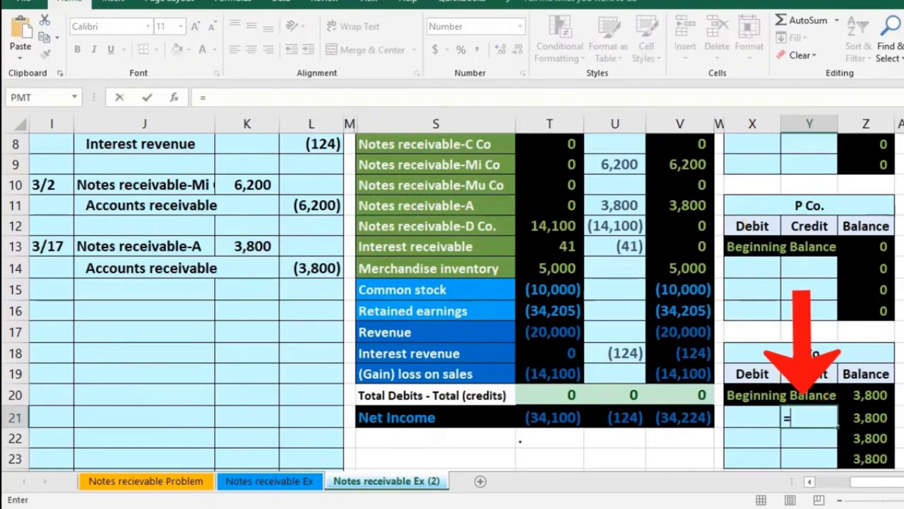
pyautogui.click(311, 269)
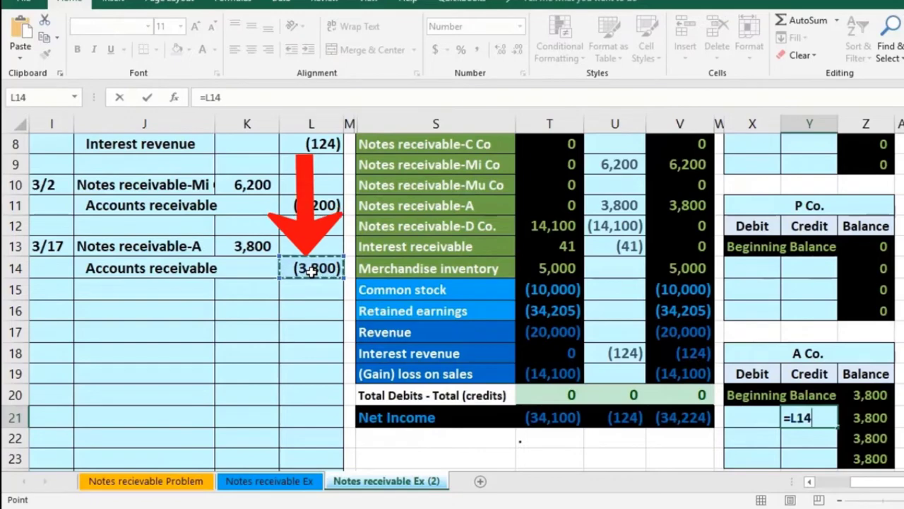
pyautogui.press('Return')
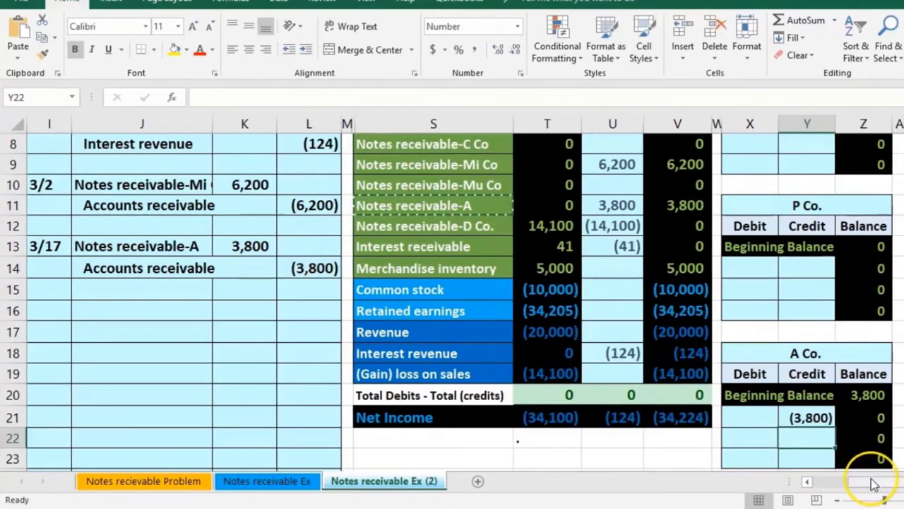
pyautogui.moveTo(872, 481); pyautogui.dragTo(876, 480)
pyautogui.scroll(-2, 872, 480)
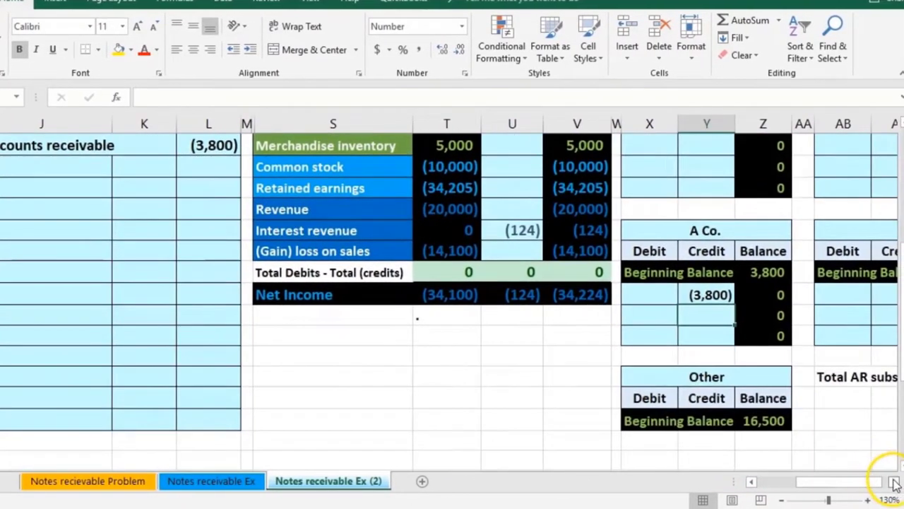
pyautogui.click(894, 484)
pyautogui.doubleClick(828, 400)
pyautogui.press('Return')
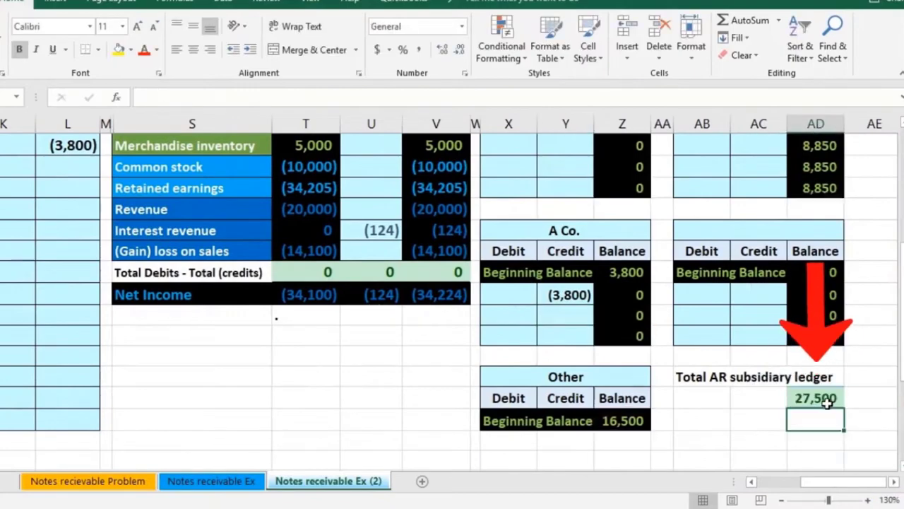
pyautogui.scroll(5, 394, 426)
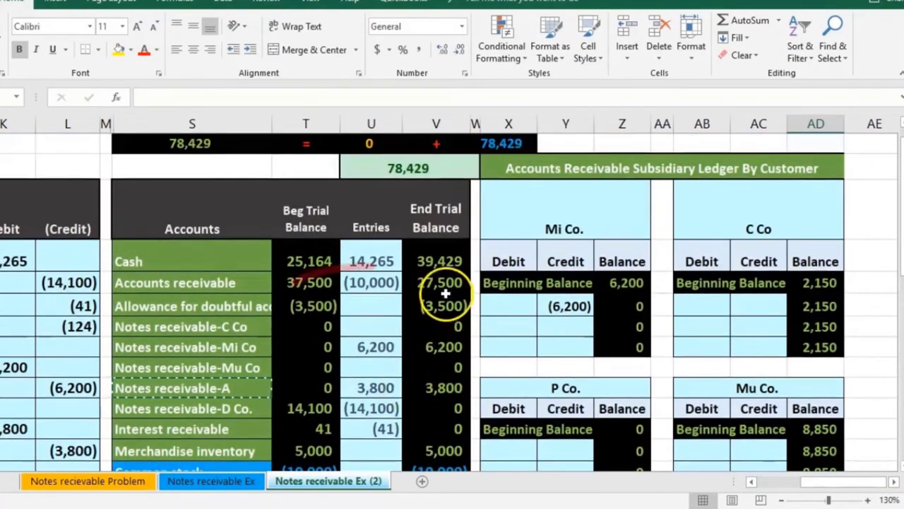
pyautogui.click(446, 291)
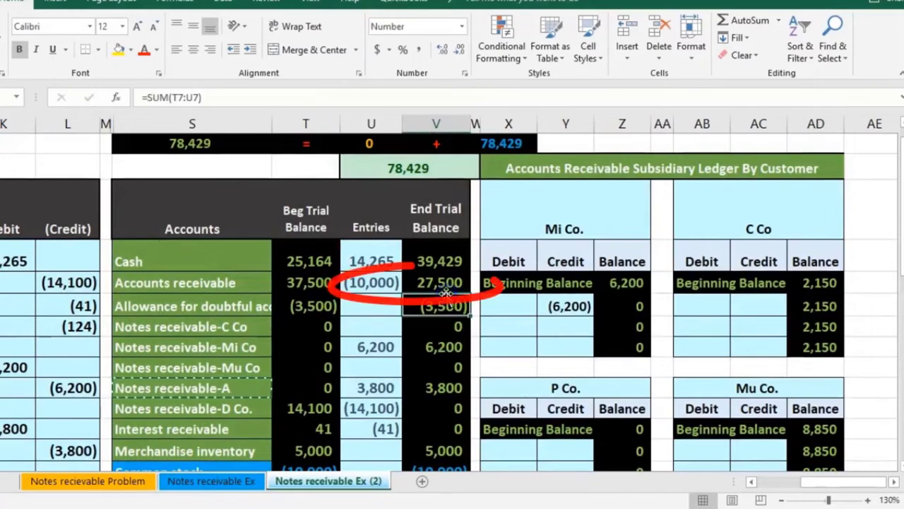
pyautogui.click(750, 482)
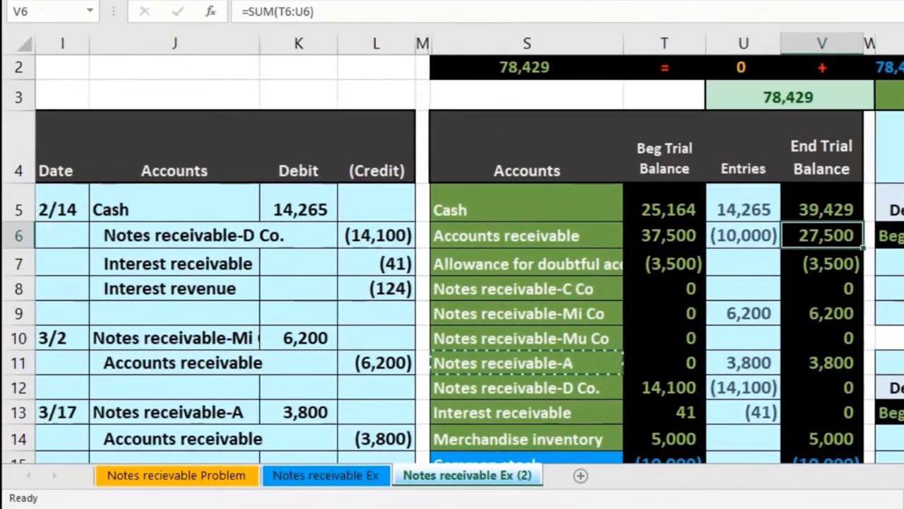
pyautogui.hscroll(-2, 452, 283)
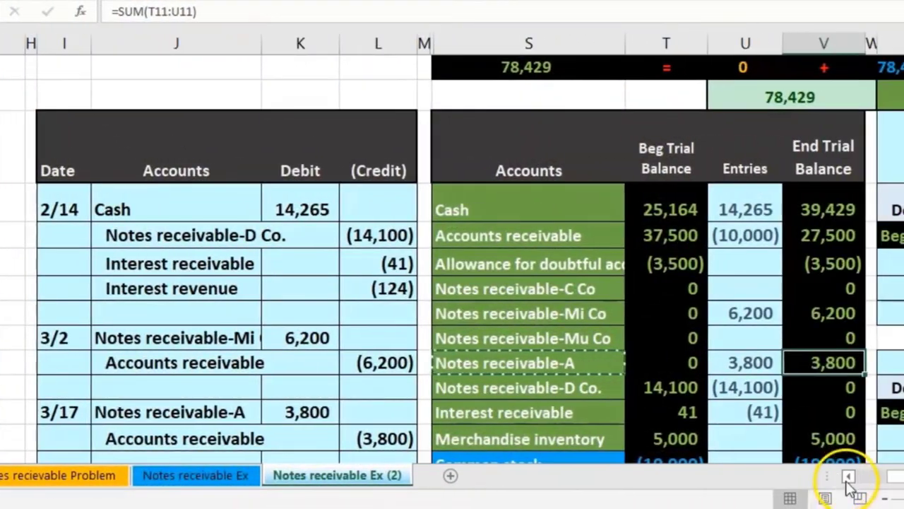
pyautogui.click(851, 479)
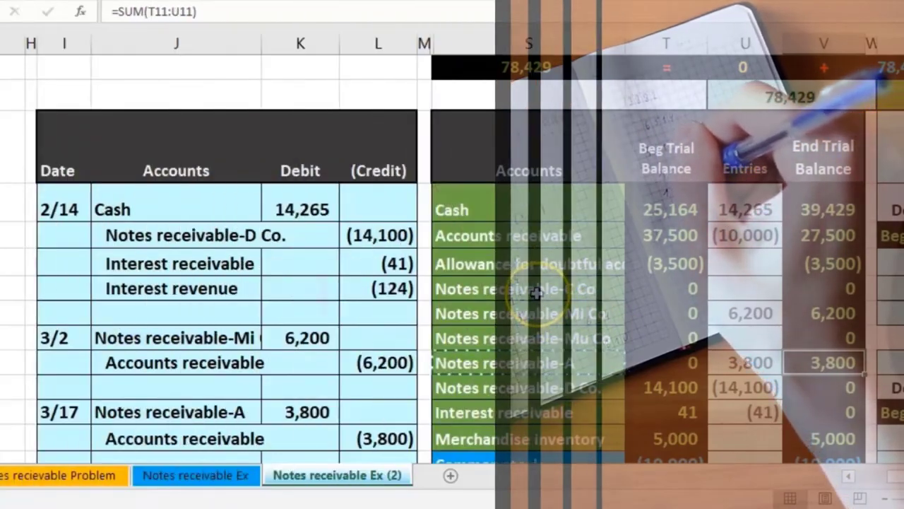
# Check the notes receivable rows' total, then scroll left to the Total Through Maturity table
pyautogui.moveTo(537, 288); pyautogui.dragTo(806, 400)
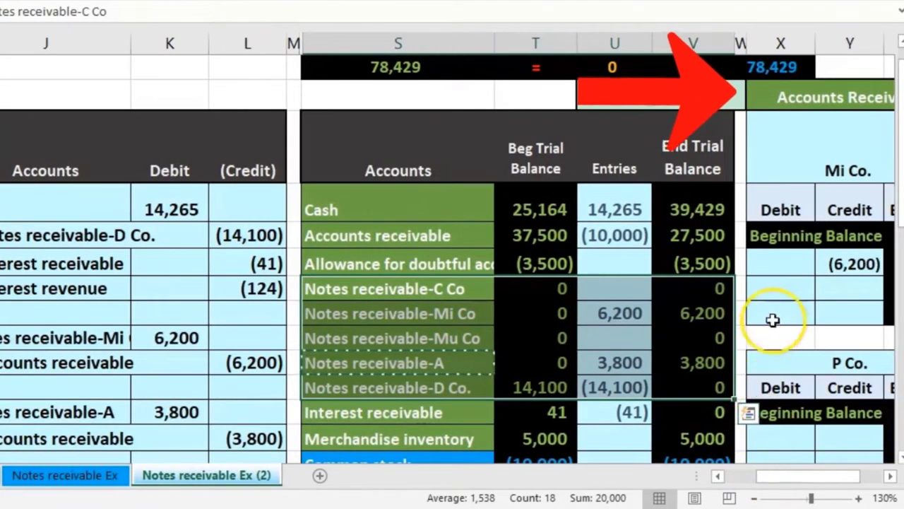
pyautogui.click(822, 99)
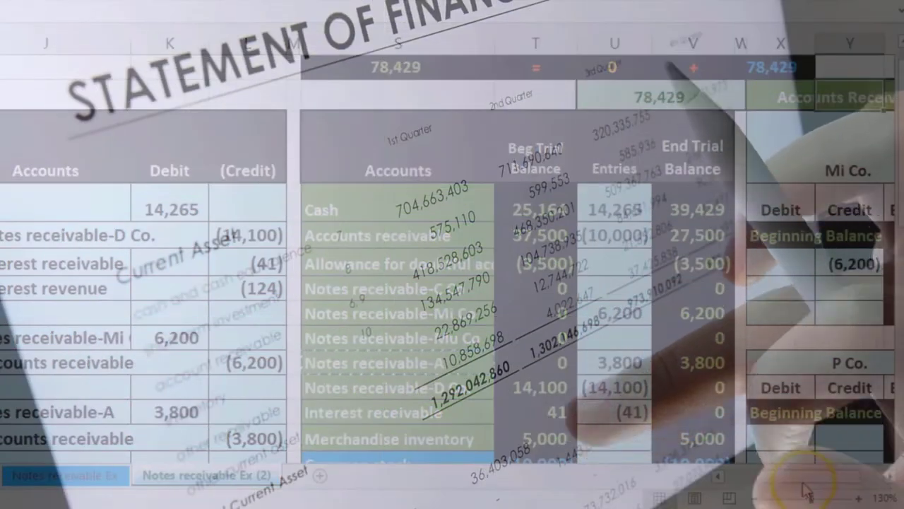
pyautogui.moveTo(798, 483); pyautogui.dragTo(767, 480)
pyautogui.scroll(-3, 413, 452)
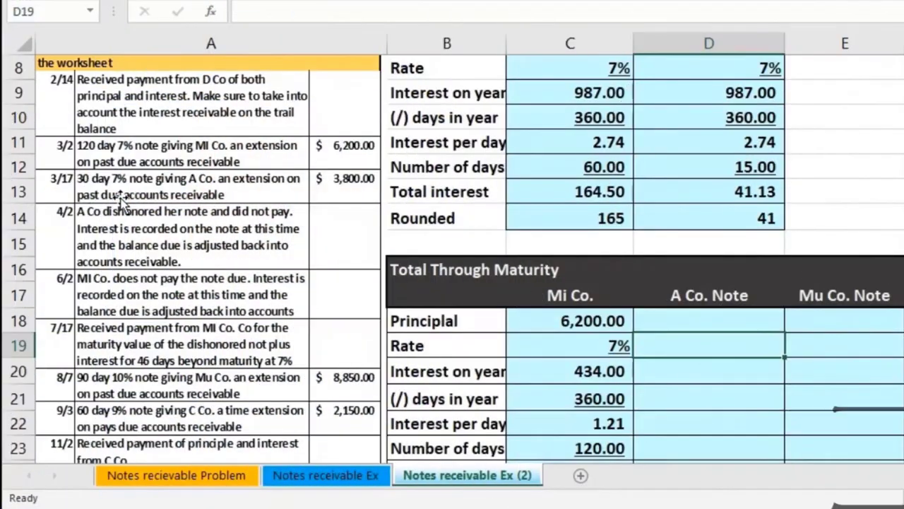
# Enter 3,800 as the A Co. Note principal in D18
pyautogui.click(730, 323)
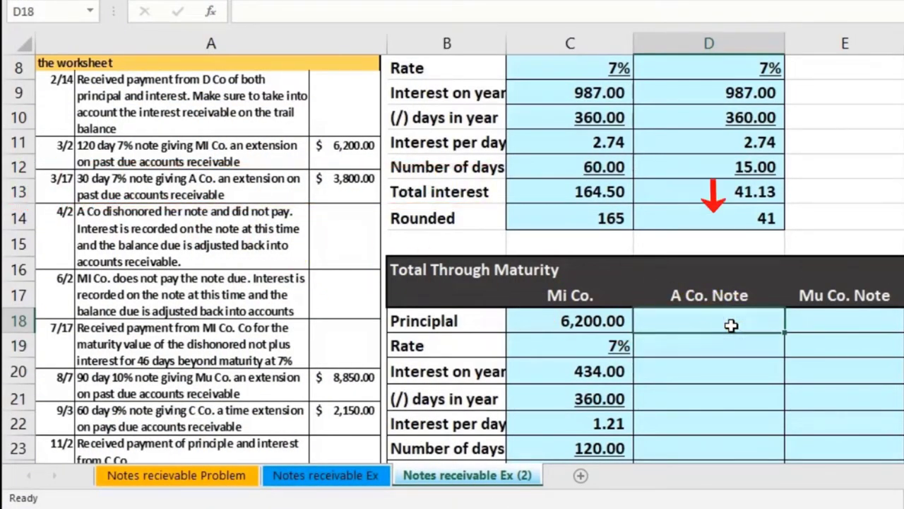
pyautogui.write('3,8')
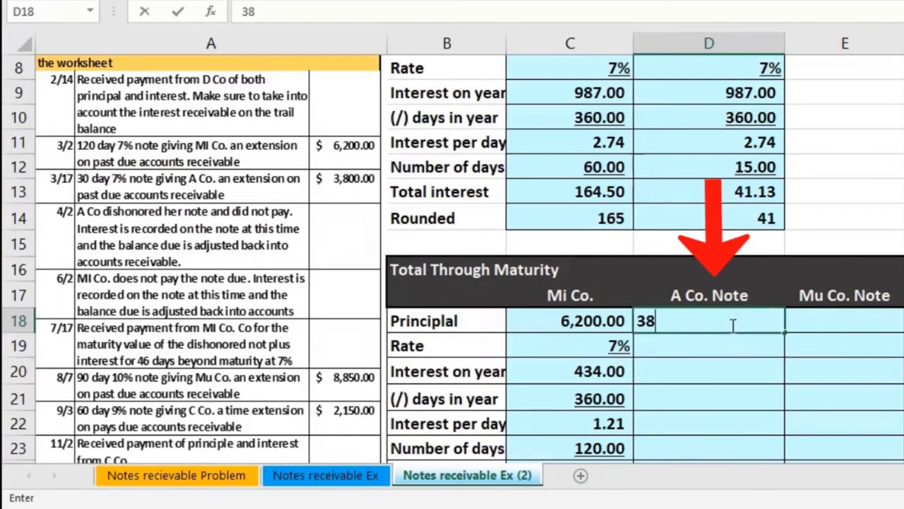
pyautogui.write('00')
pyautogui.press('Return')
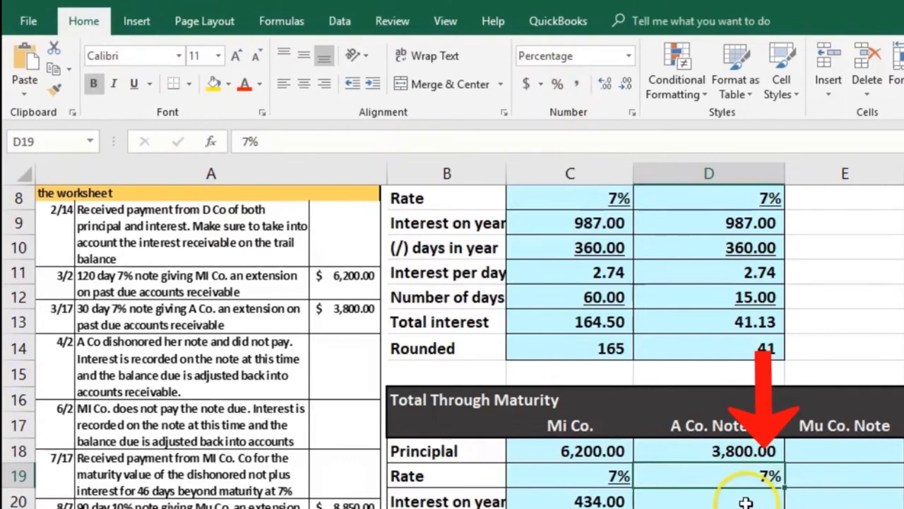
pyautogui.click(117, 83)
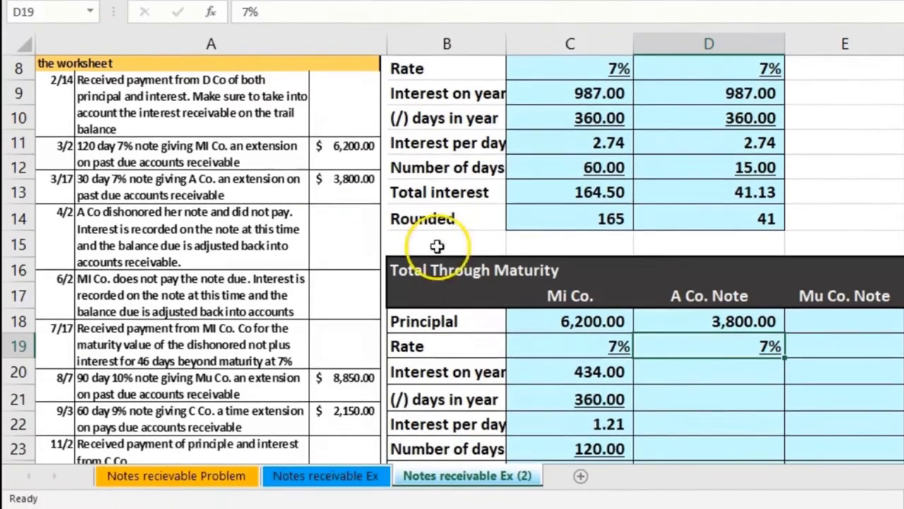
# Set A Co.'s yearly interest to =D18*D19 (266.00) and days in year to 360
pyautogui.click(712, 367)
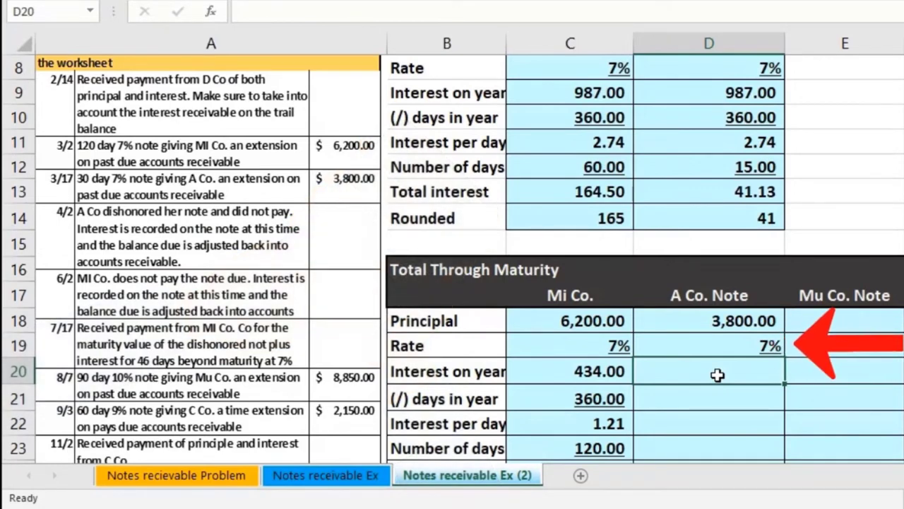
pyautogui.doubleClick(717, 374)
pyautogui.write('=')
pyautogui.click(720, 322)
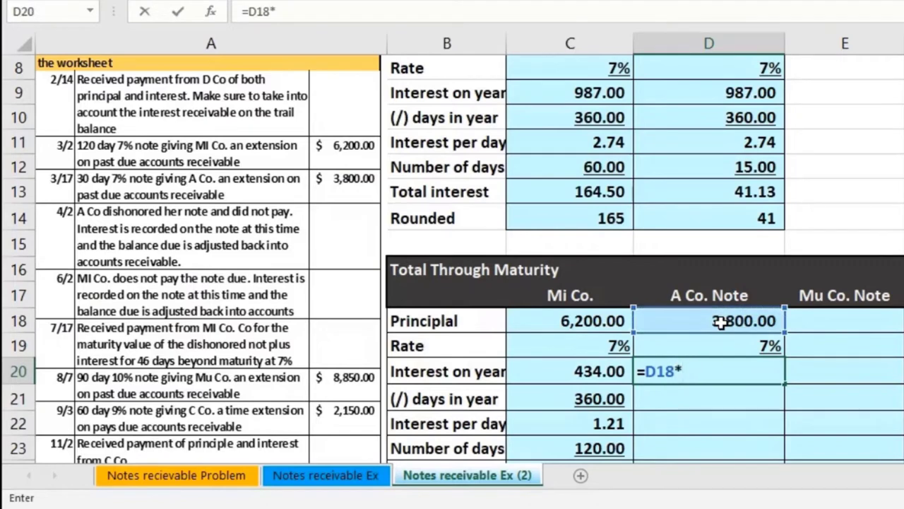
pyautogui.write('*')
pyautogui.click(725, 343)
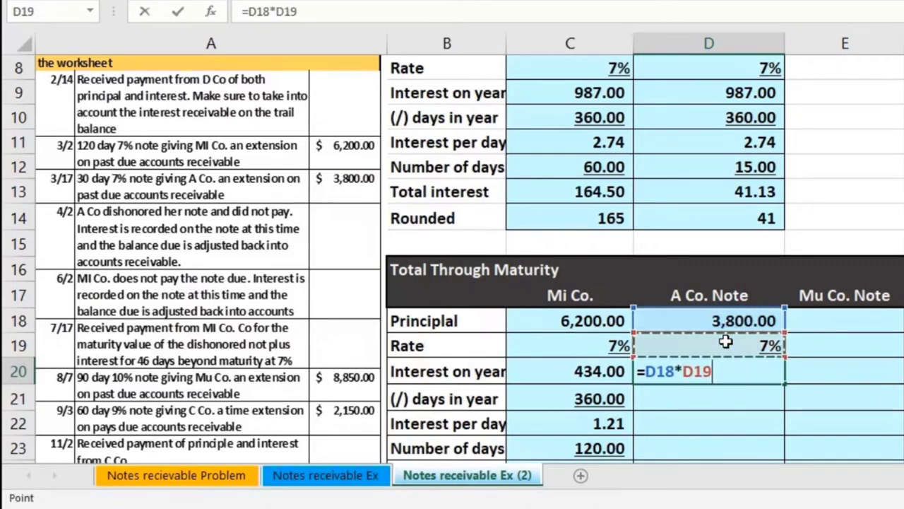
pyautogui.press('Return')
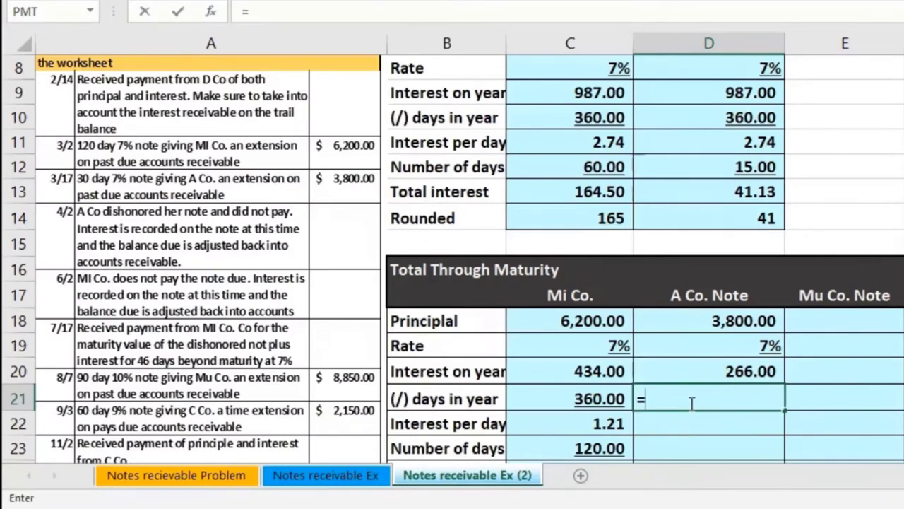
pyautogui.write('0')
pyautogui.press('Return')
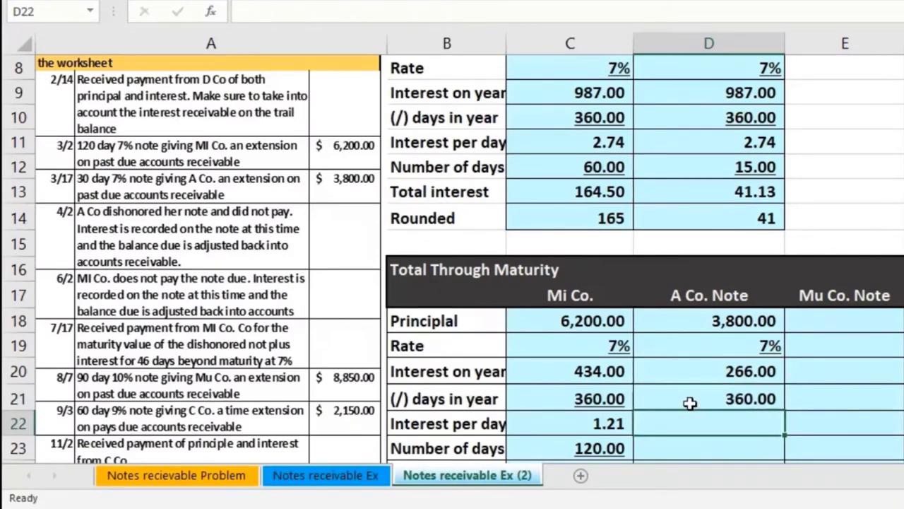
pyautogui.click(689, 402)
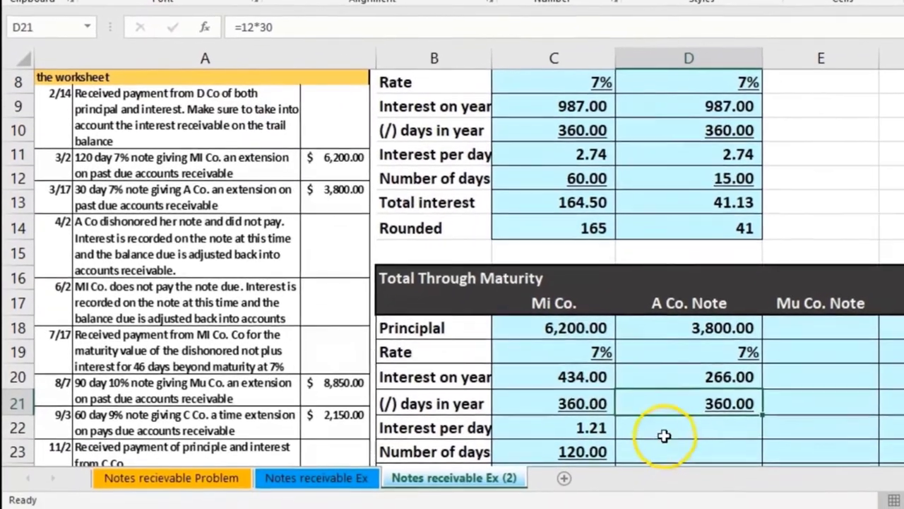
# Enter interest per day =D20/D21 (0.74) and 30 days for the A Co. note
pyautogui.click(625, 487)
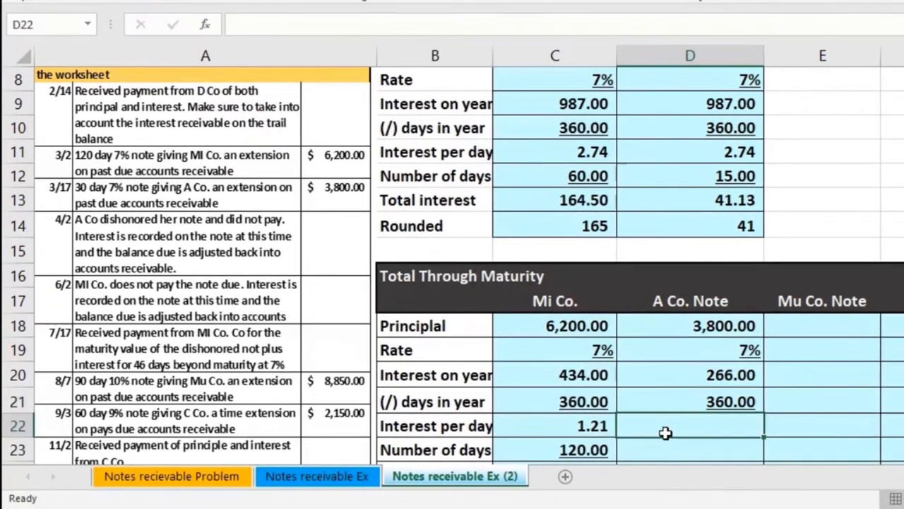
pyautogui.click(673, 378)
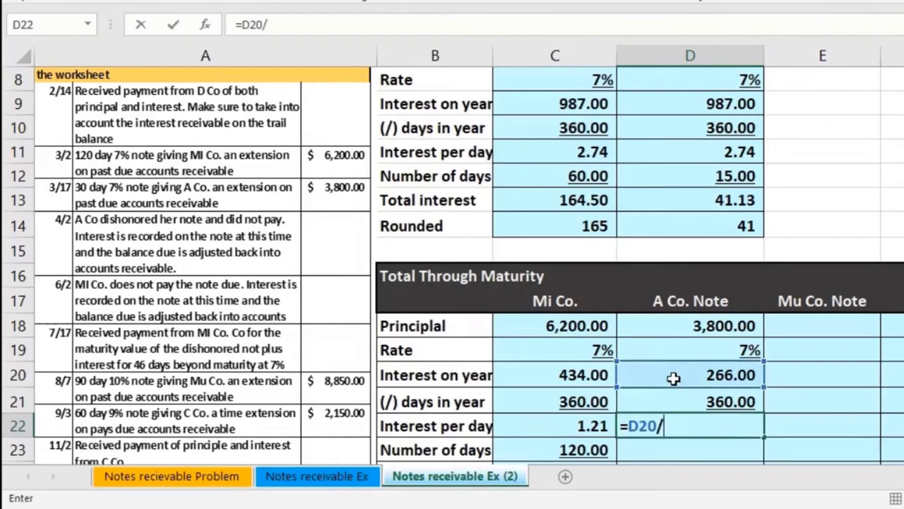
pyautogui.write('/')
pyautogui.click(673, 400)
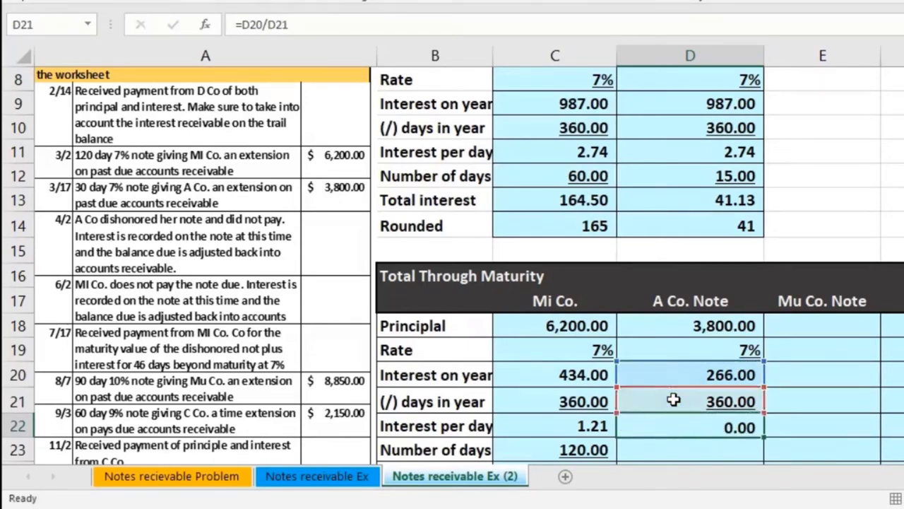
pyautogui.press('Return')
pyautogui.scroll(-1, 673, 400)
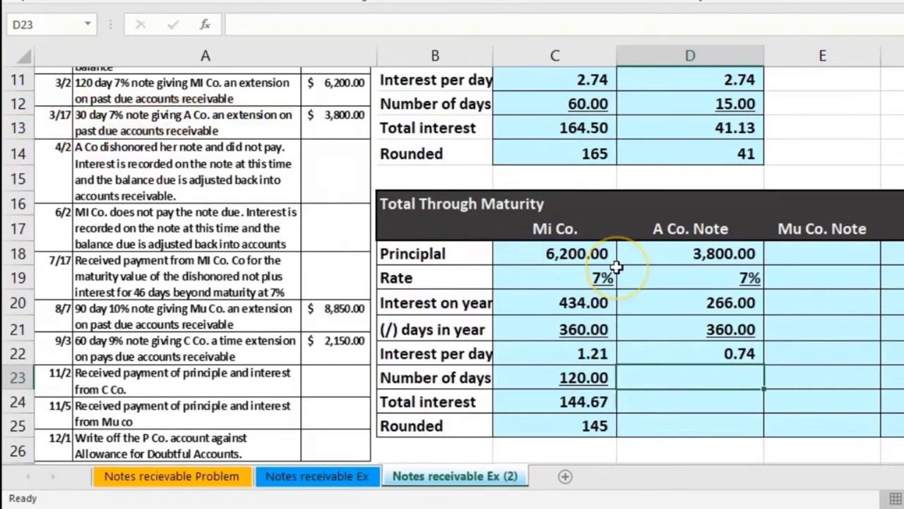
pyautogui.press('Return')
pyautogui.click(668, 377)
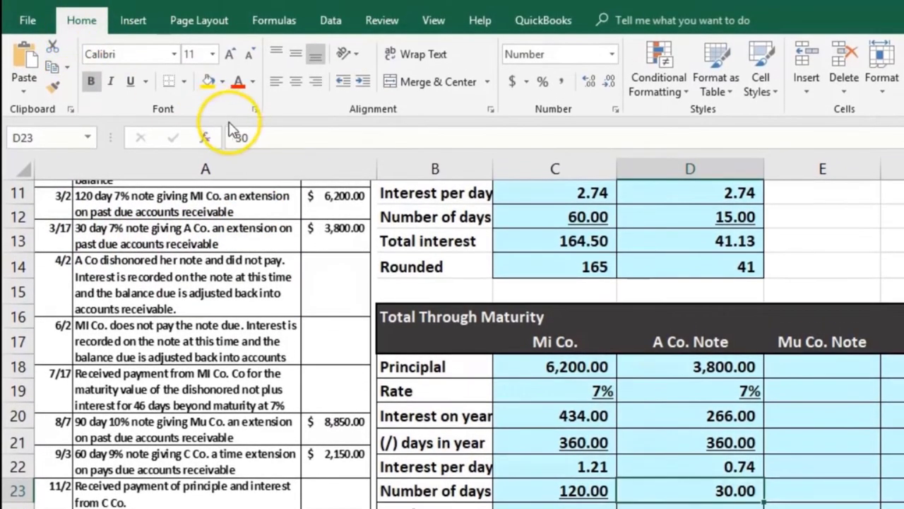
# Enter total interest =D22*D23 (22.17) and rounded interest =D24 (22)
pyautogui.click(130, 83)
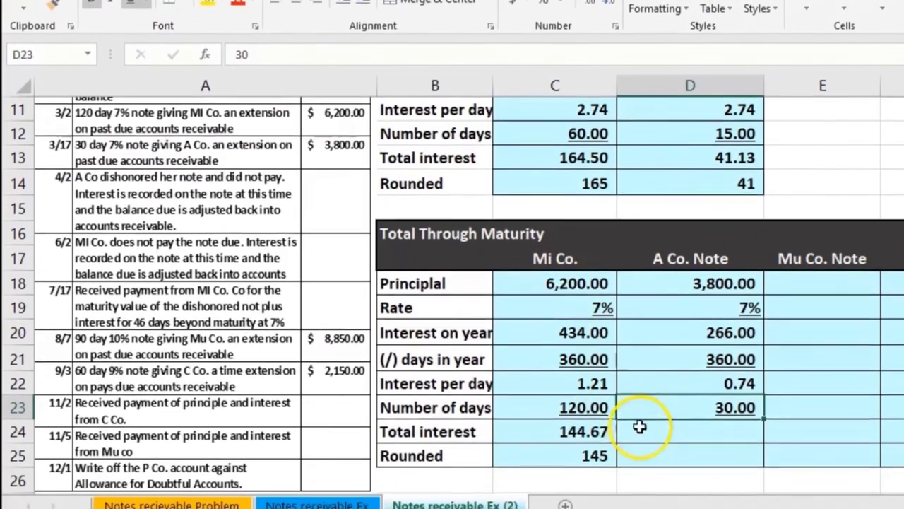
pyautogui.click(639, 426)
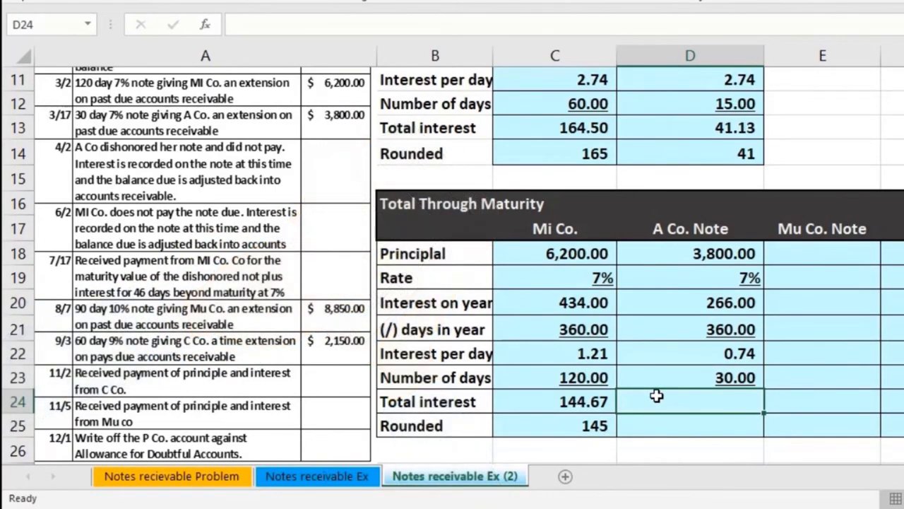
pyautogui.click(674, 355)
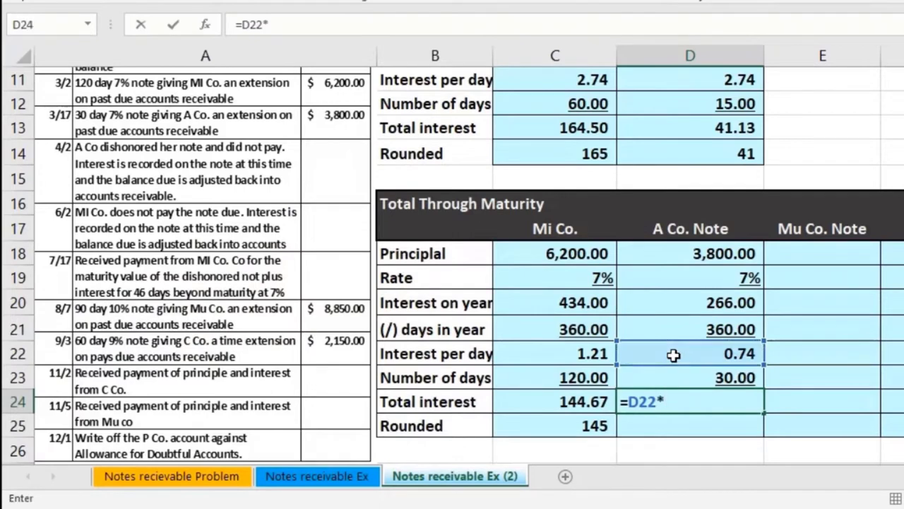
pyautogui.write('*')
pyautogui.click(683, 378)
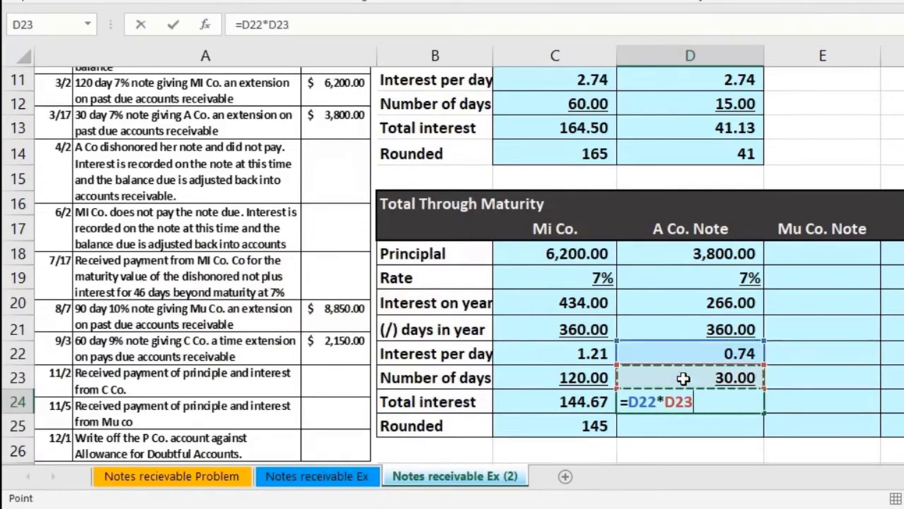
pyautogui.press('Return')
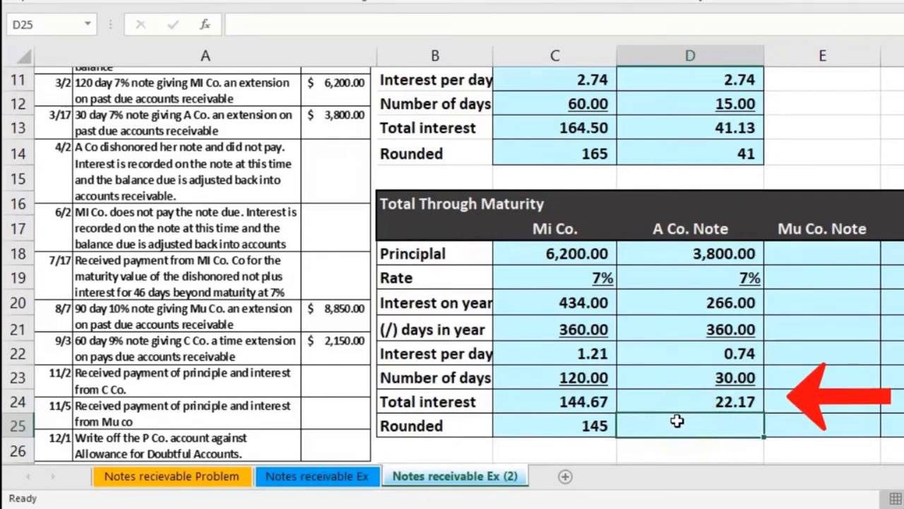
pyautogui.write('=')
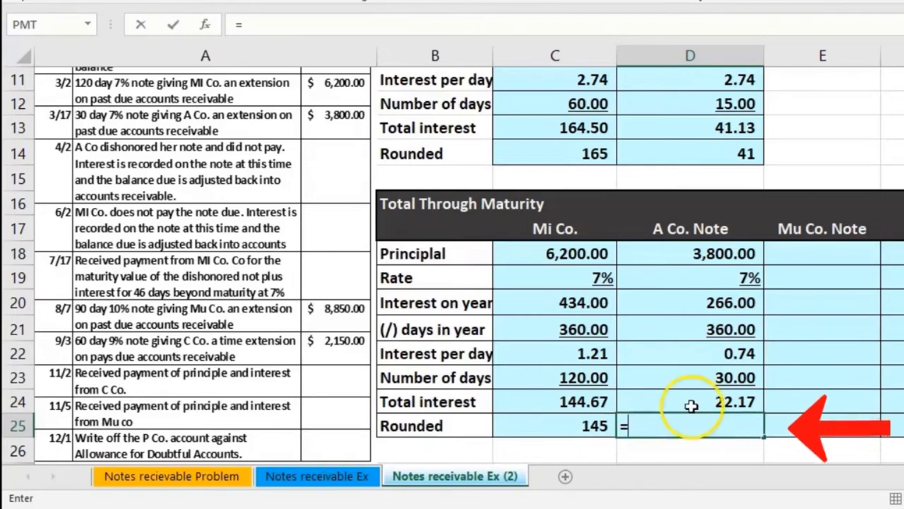
pyautogui.click(692, 403)
pyautogui.press('Return')
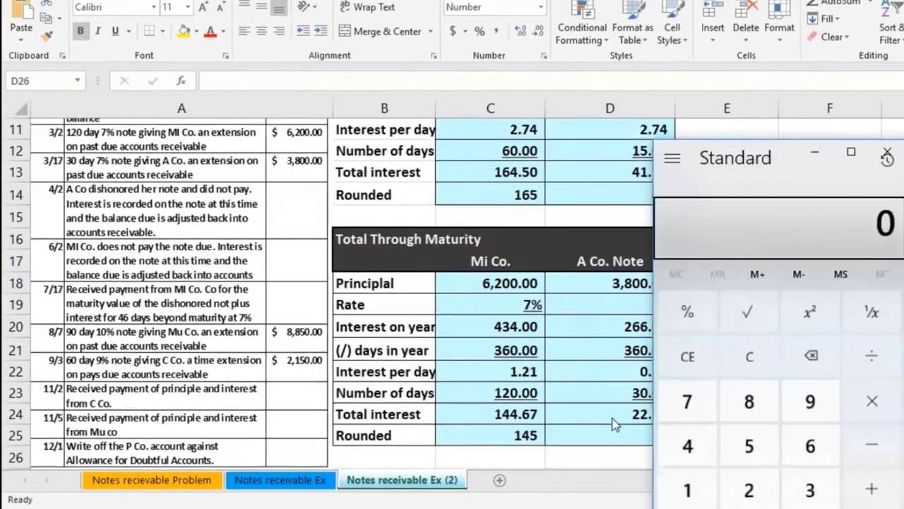
pyautogui.click(843, 155)
pyautogui.moveTo(707, 164); pyautogui.dragTo(750, 169)
# In Calculator, compute 266 ÷ 12 to get 22.1666666666667
pyautogui.click(775, 387)
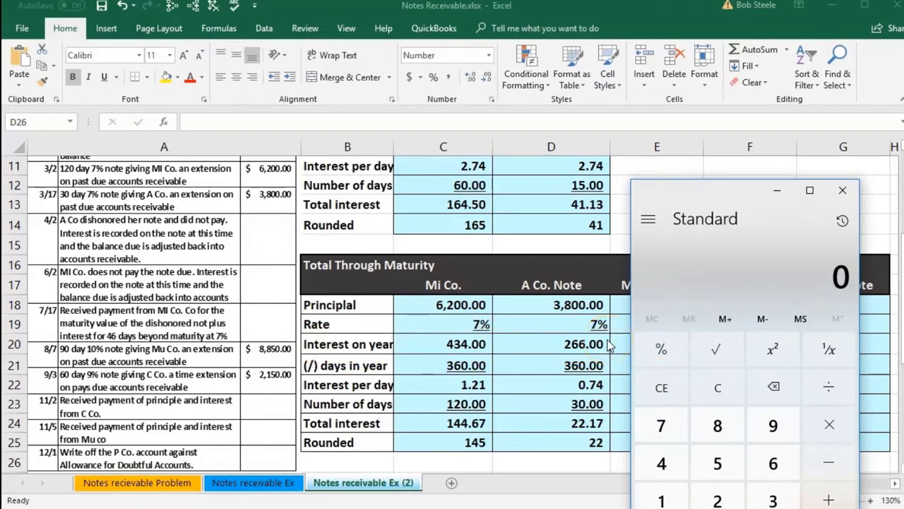
pyautogui.write('26')
pyautogui.write('/12')
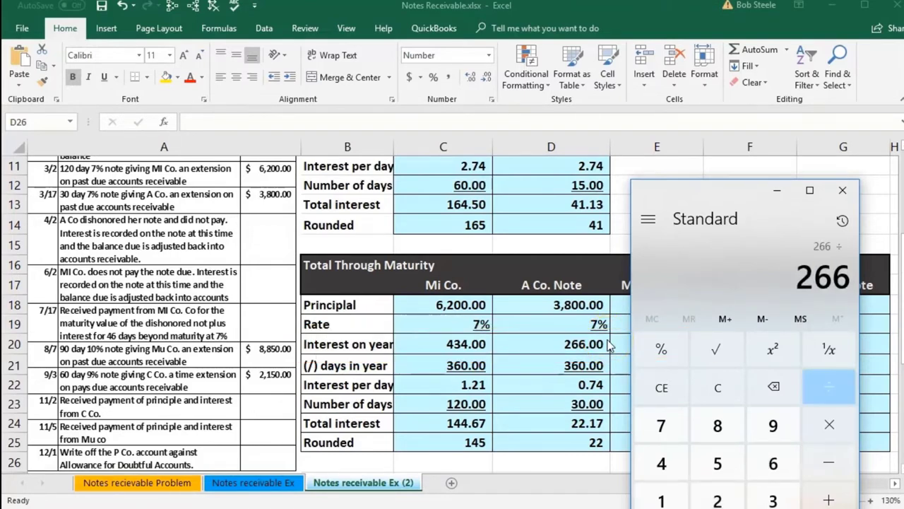
pyautogui.press('Return')
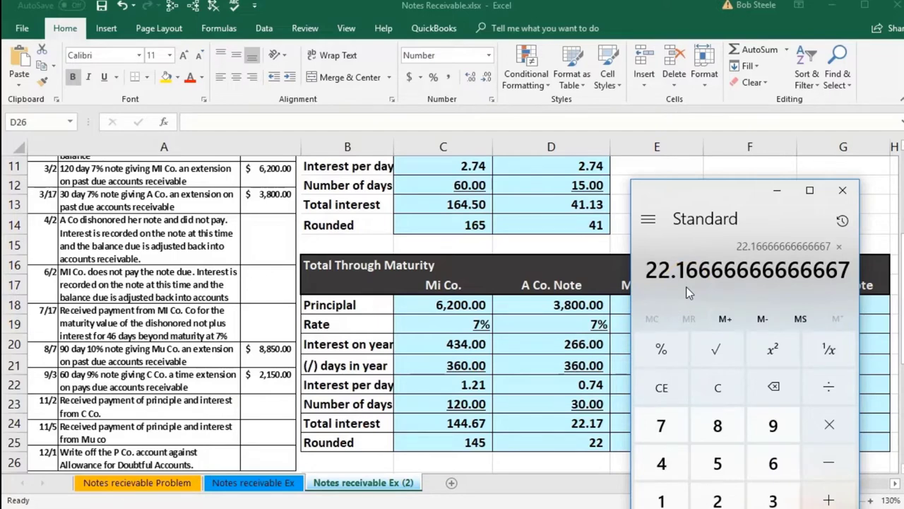
pyautogui.write('1')
pyautogui.press('Return')
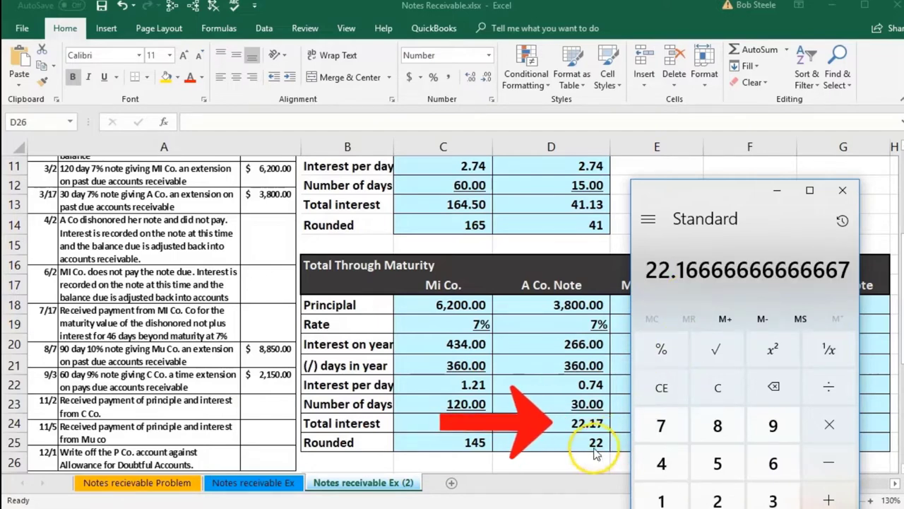
# Compute 30 ÷ 360 as the year fraction for the 30-day note
pyautogui.click(717, 399)
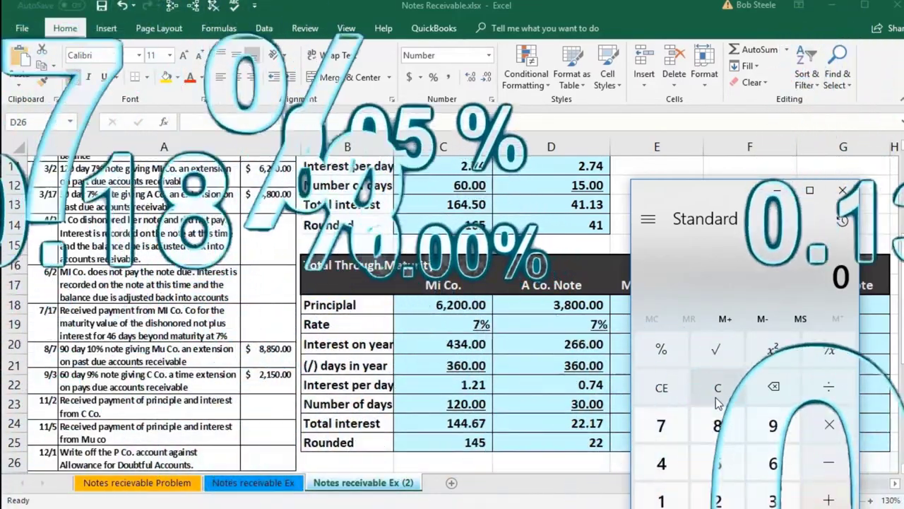
pyautogui.click(664, 400)
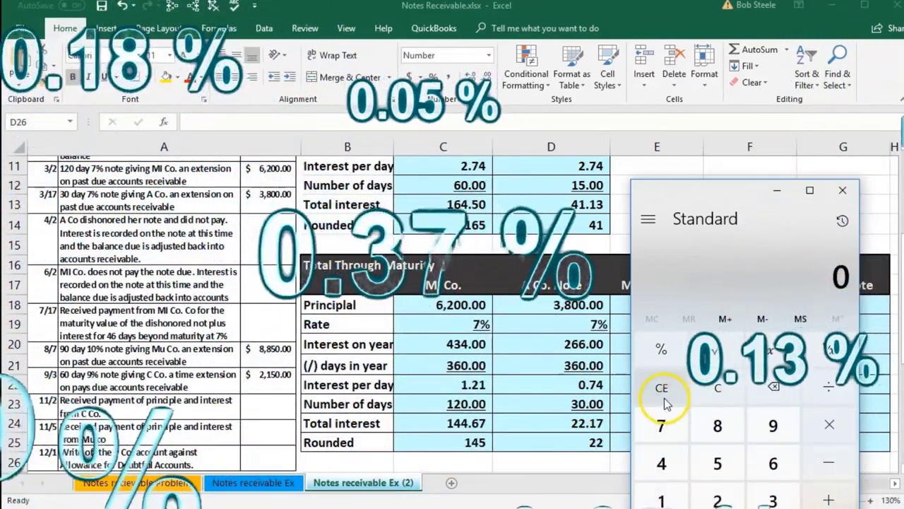
pyautogui.press('3')
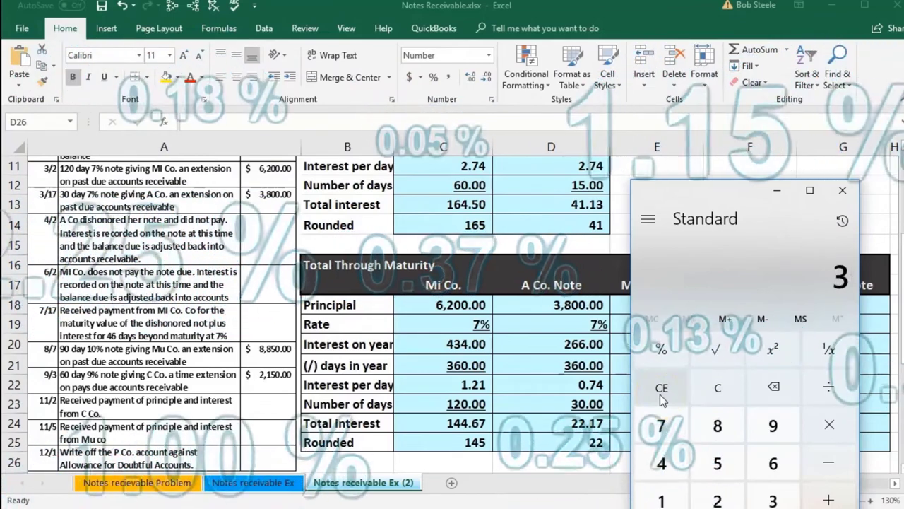
pyautogui.press('0')
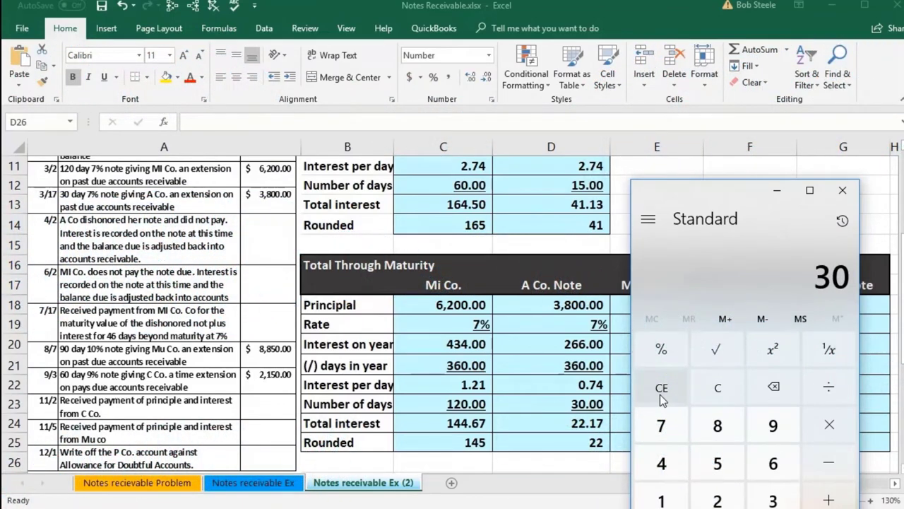
pyautogui.press('/')
pyautogui.press('3')
pyautogui.press('6')
pyautogui.press('Return')
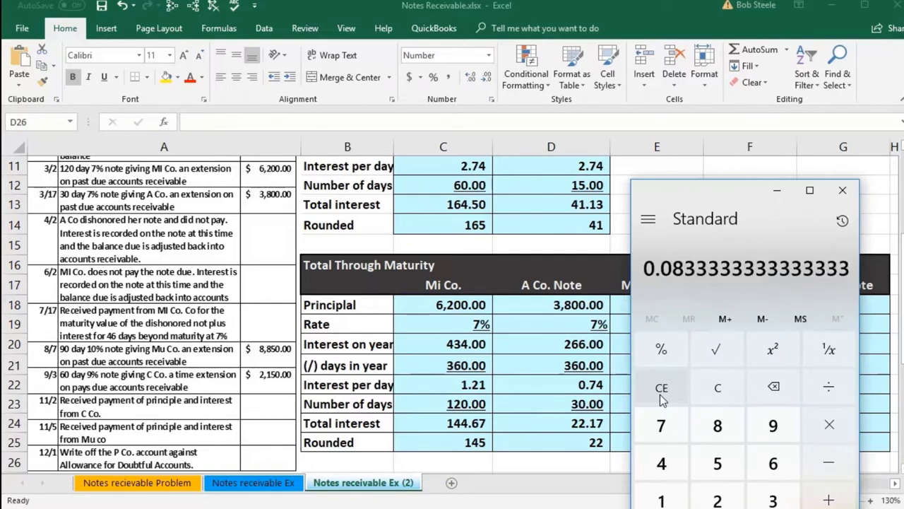
# Multiply one twelfth of a year by 266 to confirm 22.1666666666667, then close Calculator
pyautogui.click(708, 396)
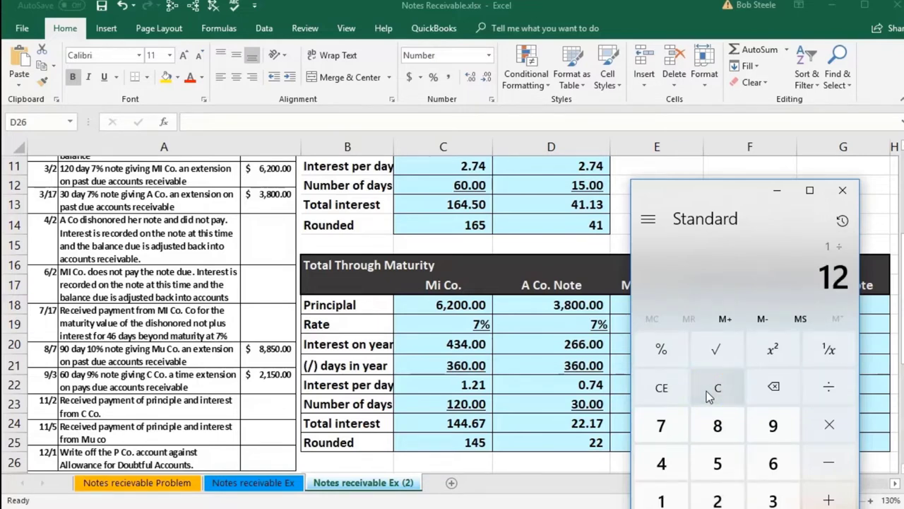
pyautogui.press('Return')
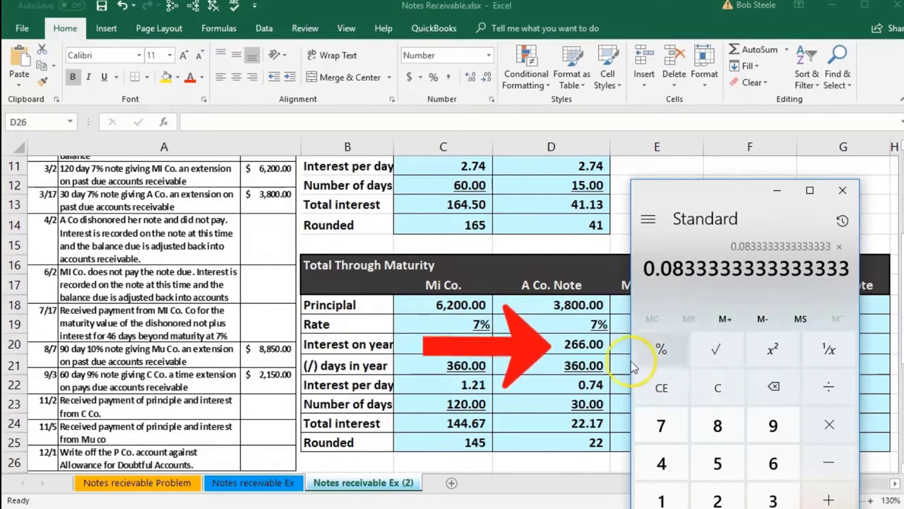
pyautogui.write('266')
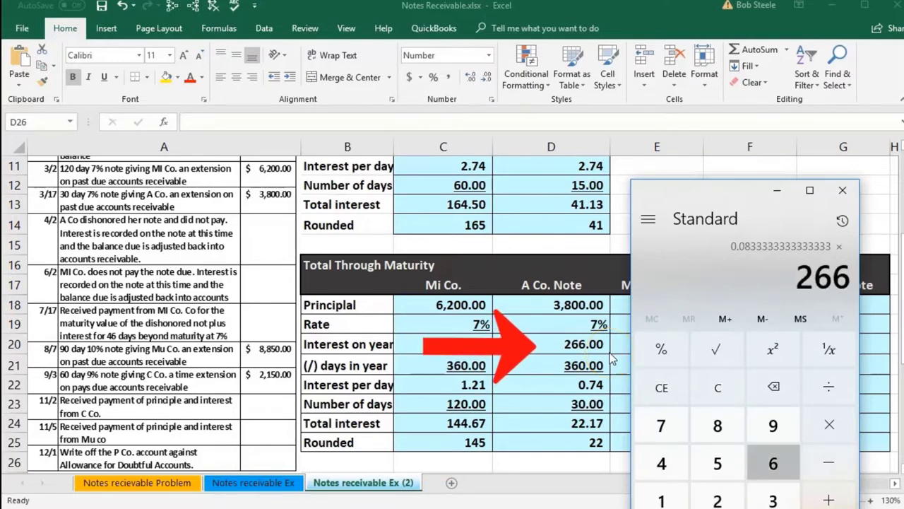
pyautogui.press('Return')
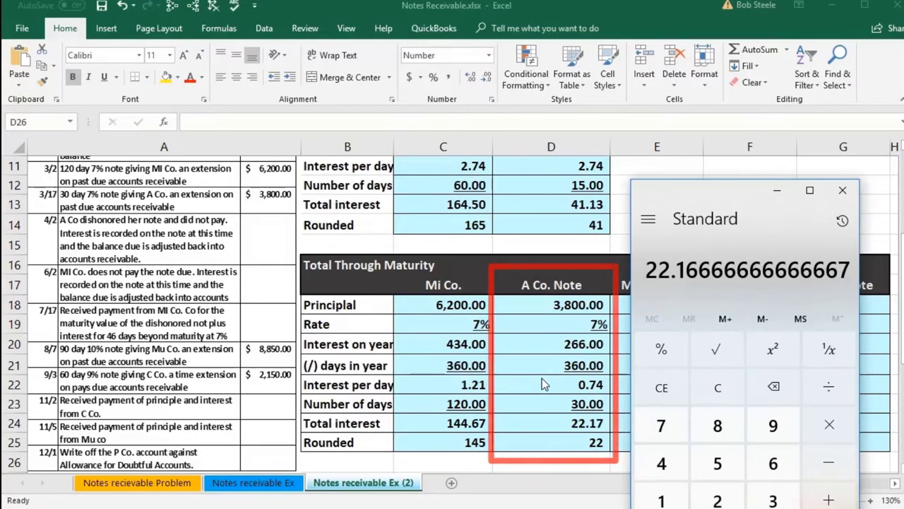
pyautogui.click(843, 191)
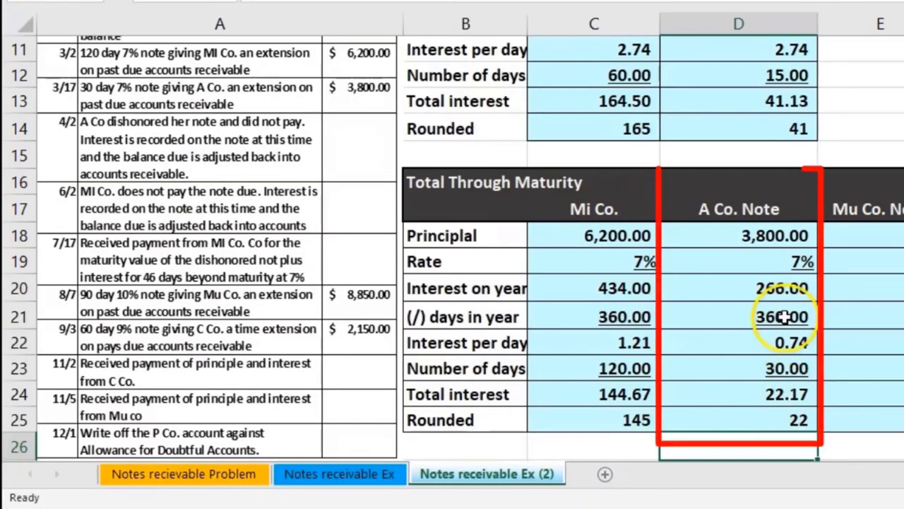
# Select the A Co. principal in D18 and move right toward journal columns I–L
pyautogui.click(776, 235)
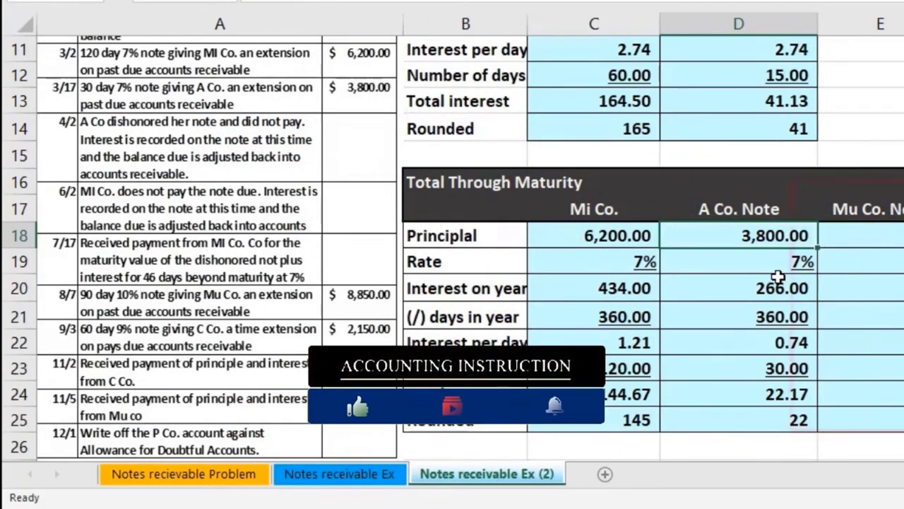
pyautogui.press('Right')
pyautogui.press('Right')
pyautogui.press('Right')
pyautogui.press('Right')
pyautogui.press('Right')
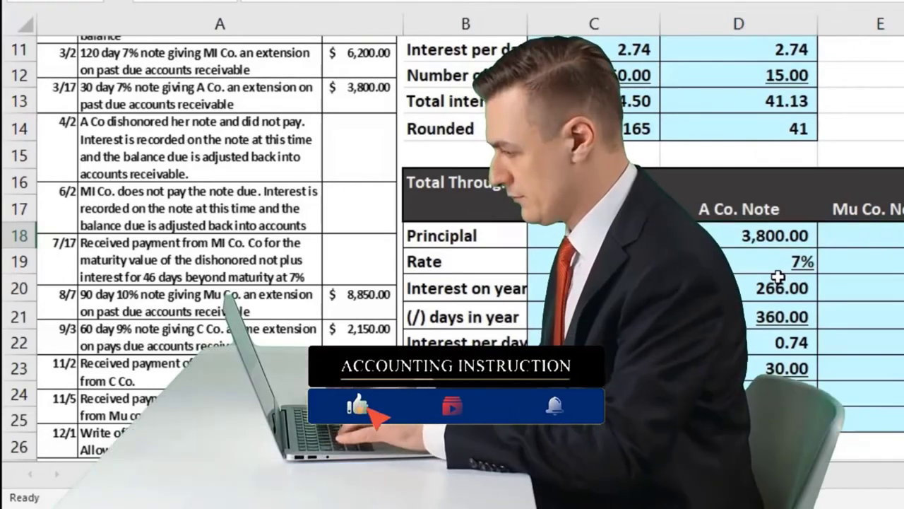
pyautogui.hscroll(5, 778, 277)
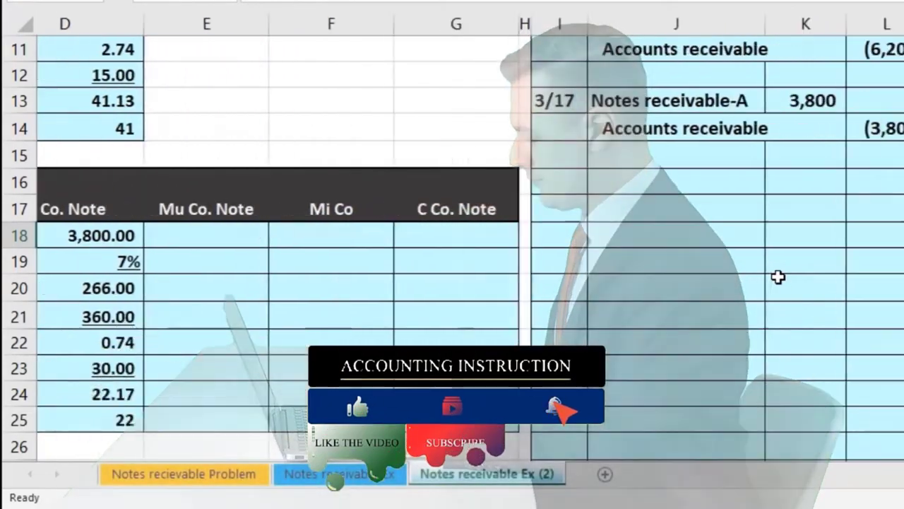
# Enter the date 4/16 in I16, below the 3/17 entry
pyautogui.press('Right')
pyautogui.press('Right')
pyautogui.press('Right')
pyautogui.press('Right')
pyautogui.press('Right')
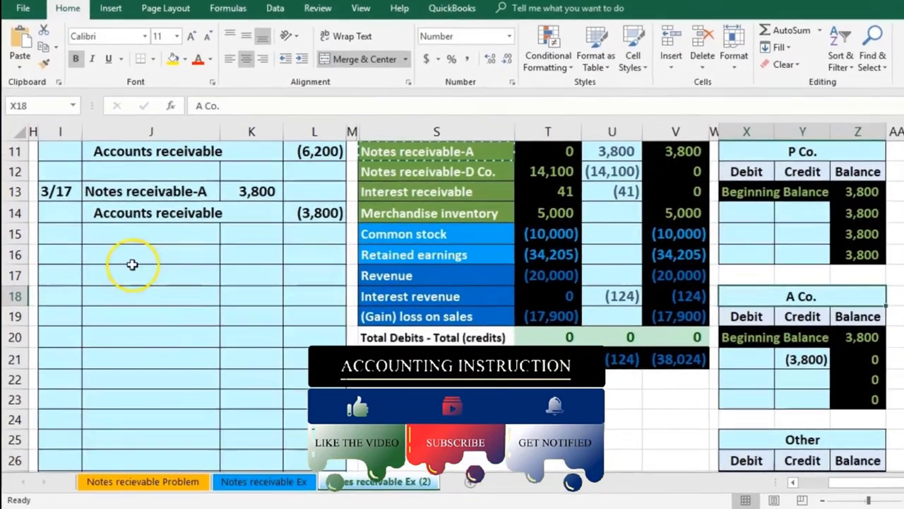
pyautogui.click(58, 264)
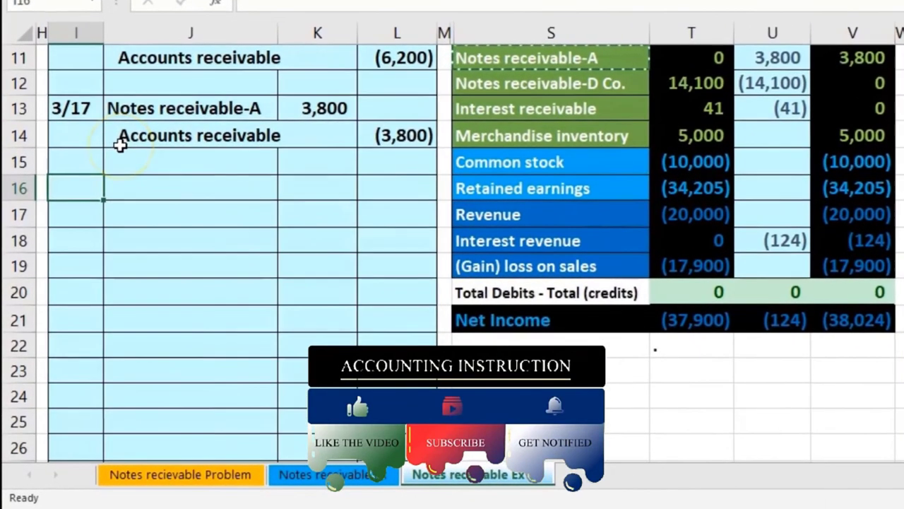
pyautogui.write('4')
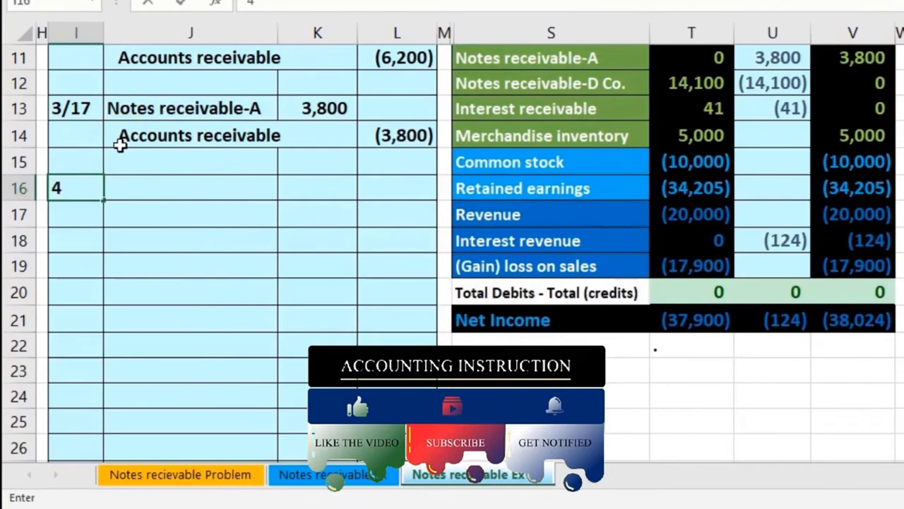
pyautogui.write('/')
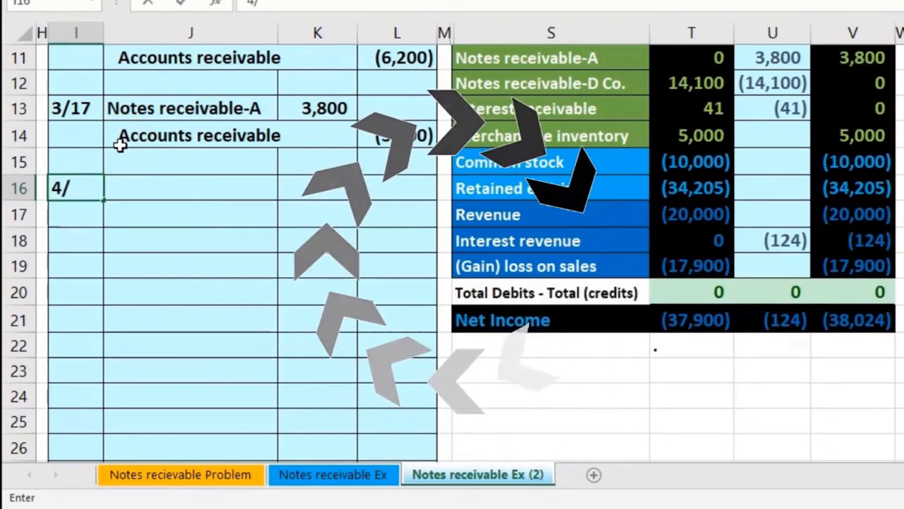
pyautogui.write('16')
pyautogui.press('Return')
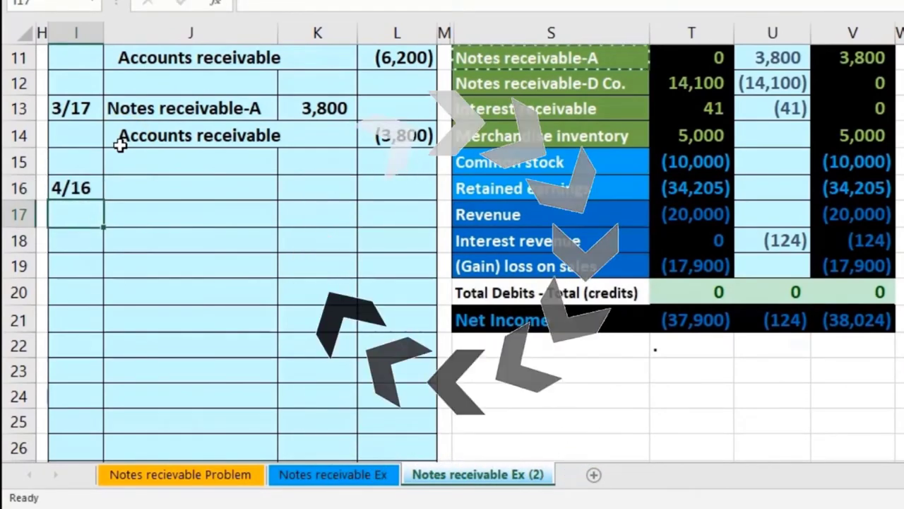
# Select the Notes receivable-A trial balance row to review its 3,800 balance
pyautogui.hscroll(-6, 452, 240)
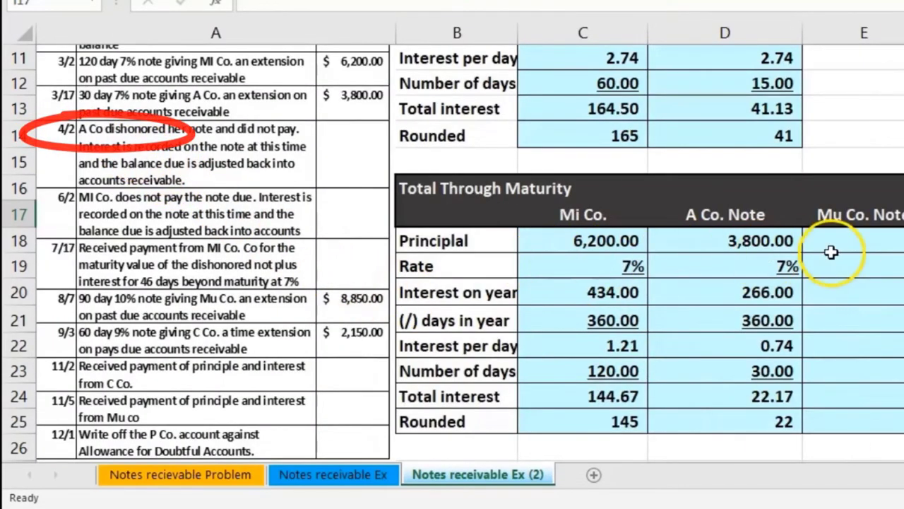
pyautogui.hscroll(3, 405, 268)
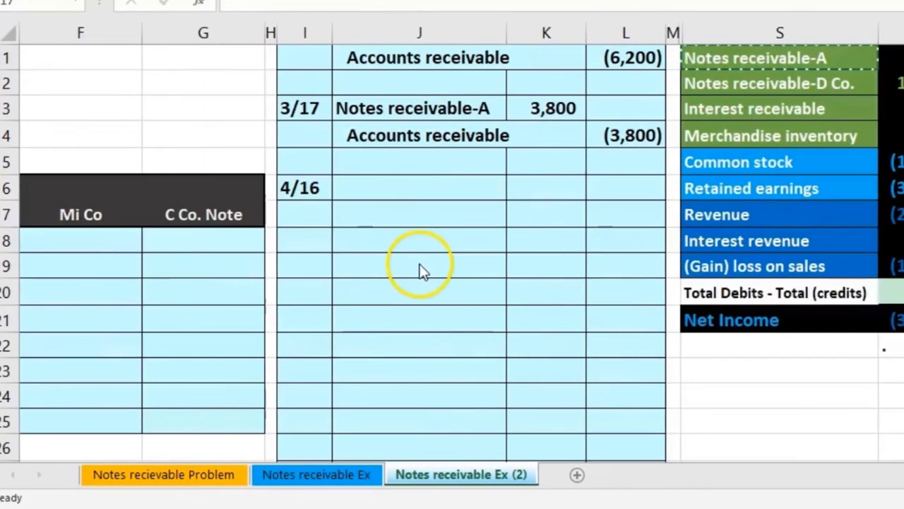
pyautogui.scroll(1, 474, 290)
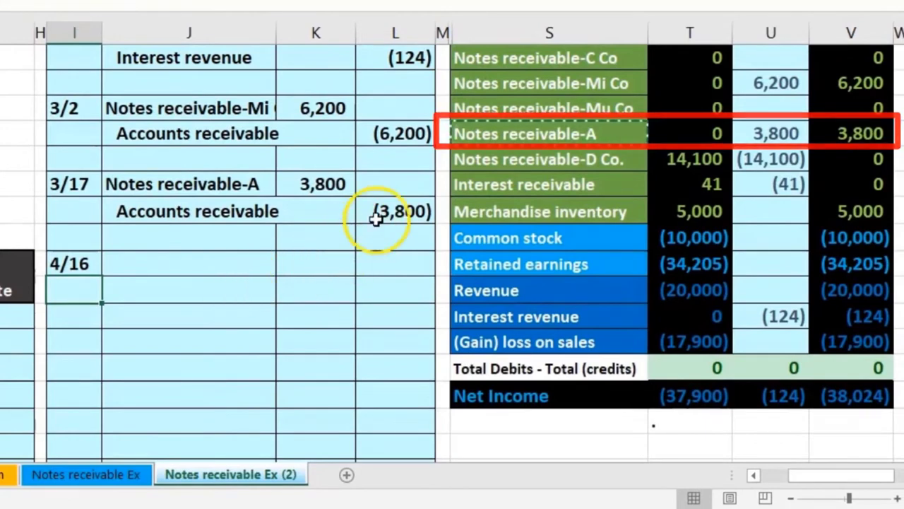
pyautogui.moveTo(612, 134); pyautogui.dragTo(815, 139)
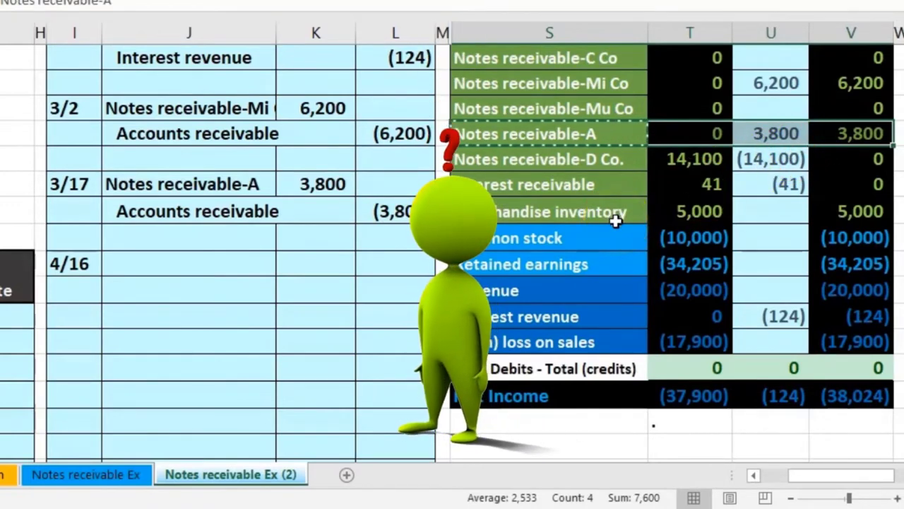
# Copy Accounts receivable from the trial balance and paste it as a value into J16
pyautogui.scroll(1, 611, 220)
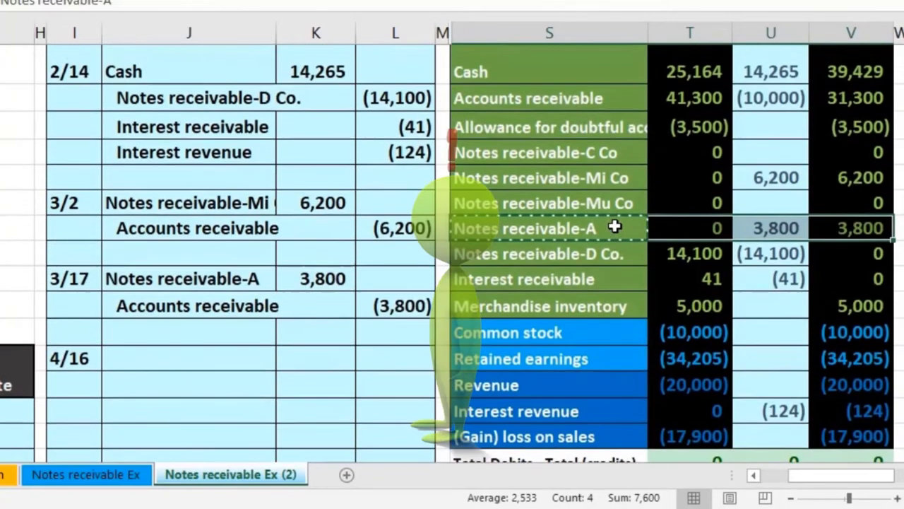
pyautogui.click(560, 103)
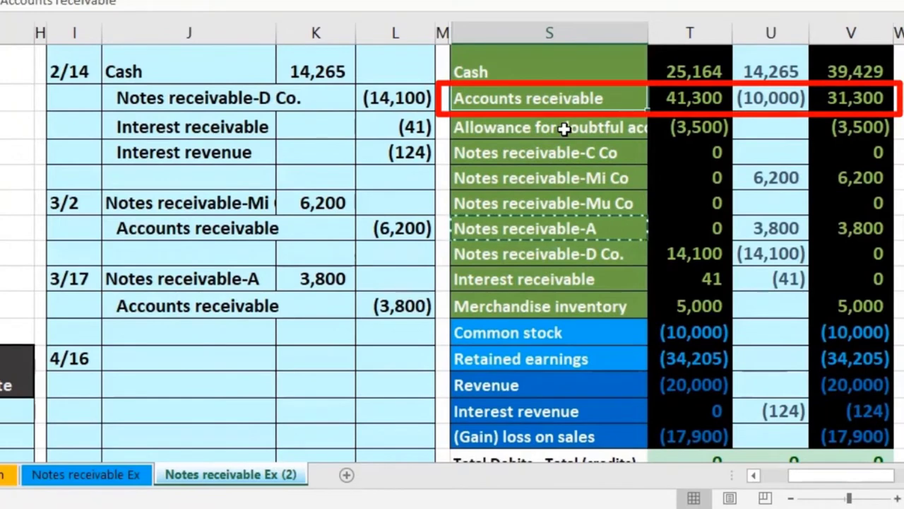
pyautogui.click(855, 94)
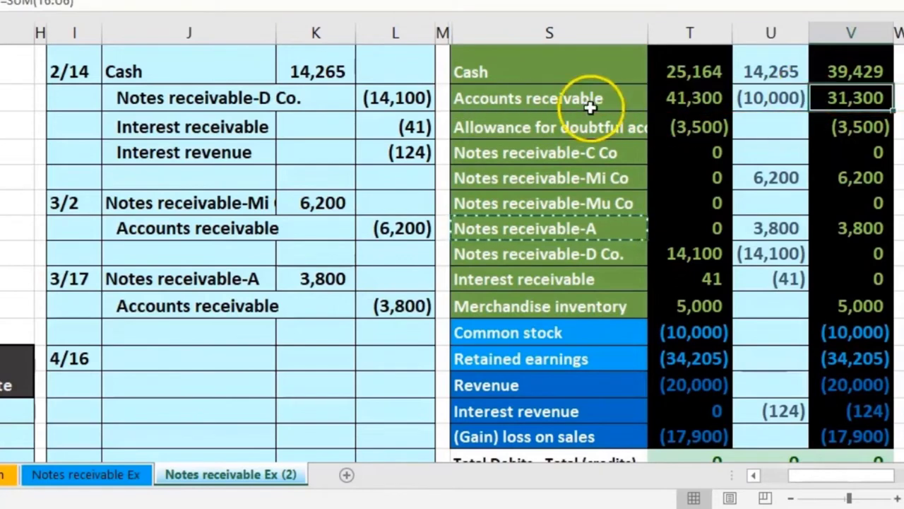
pyautogui.click(546, 95)
pyautogui.rightClick(546, 94)
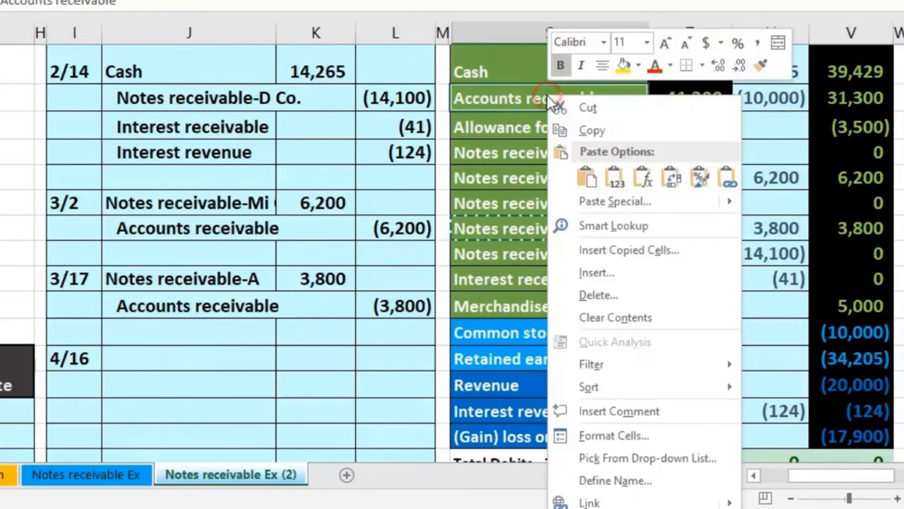
pyautogui.click(573, 130)
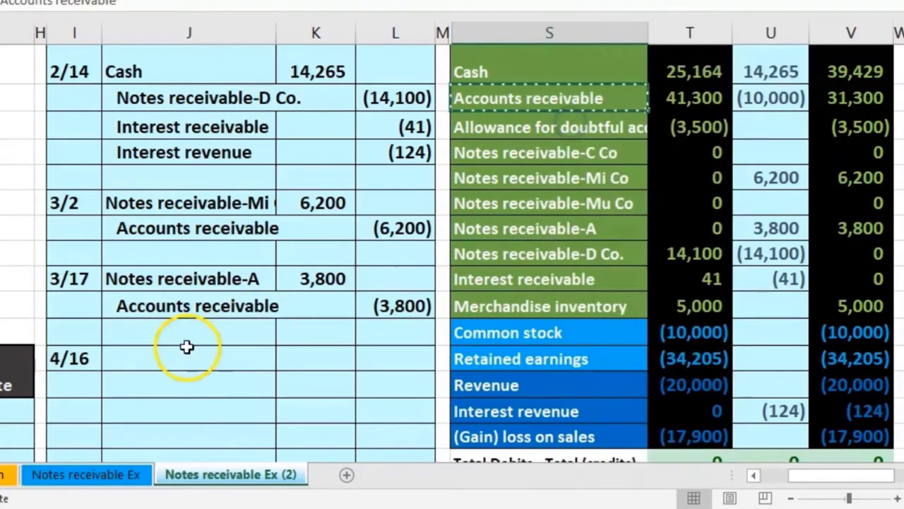
pyautogui.click(174, 350)
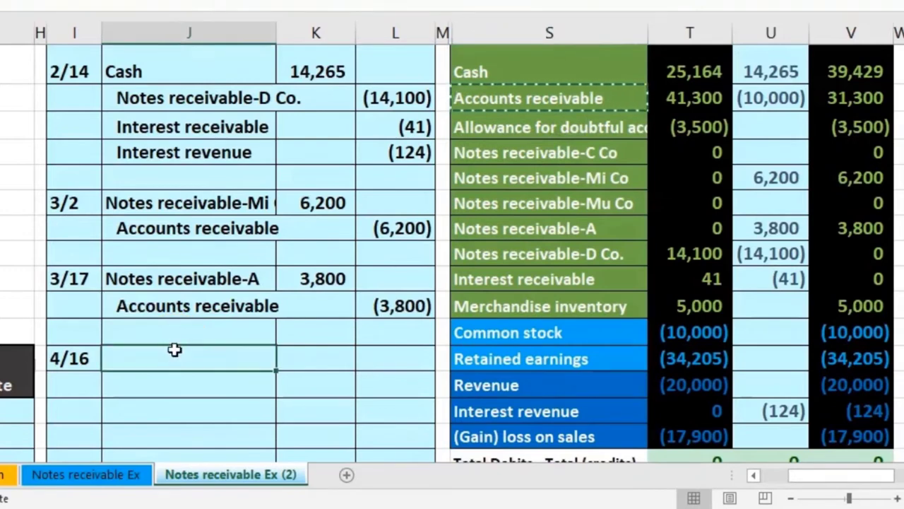
pyautogui.rightClick(175, 350)
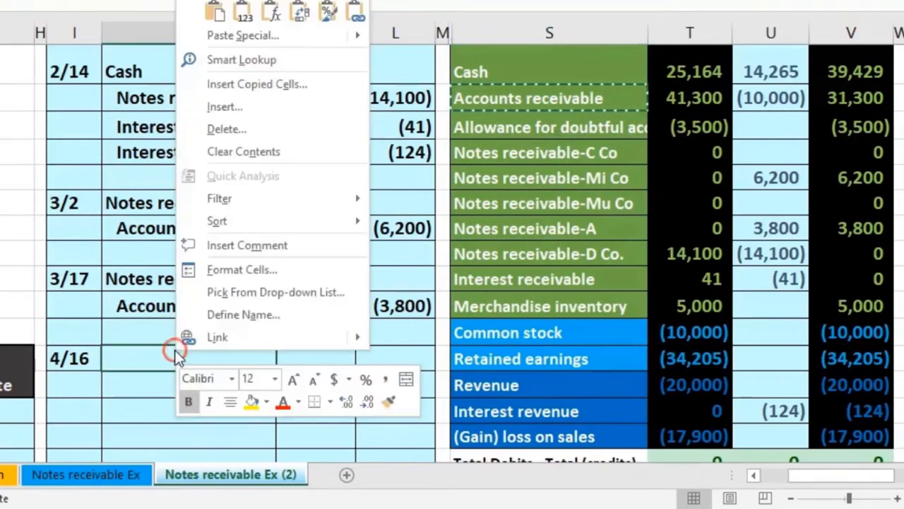
pyautogui.click(243, 16)
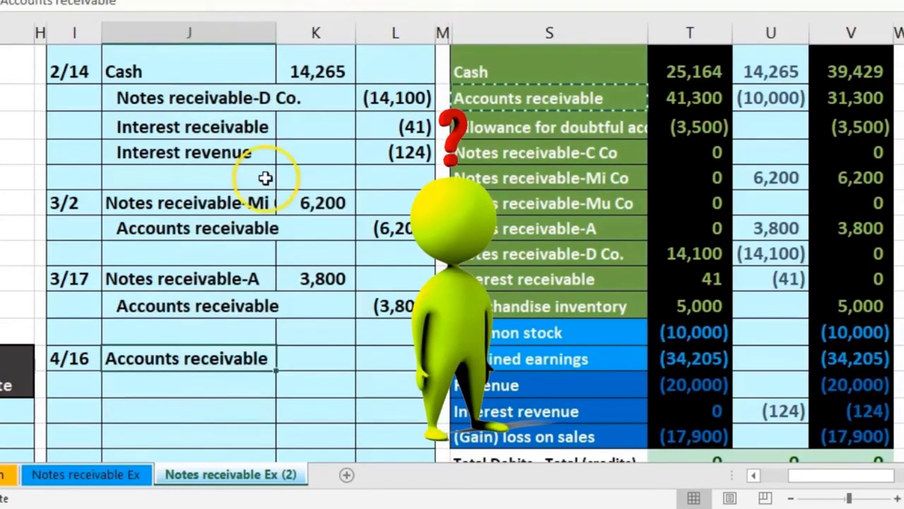
pyautogui.click(212, 376)
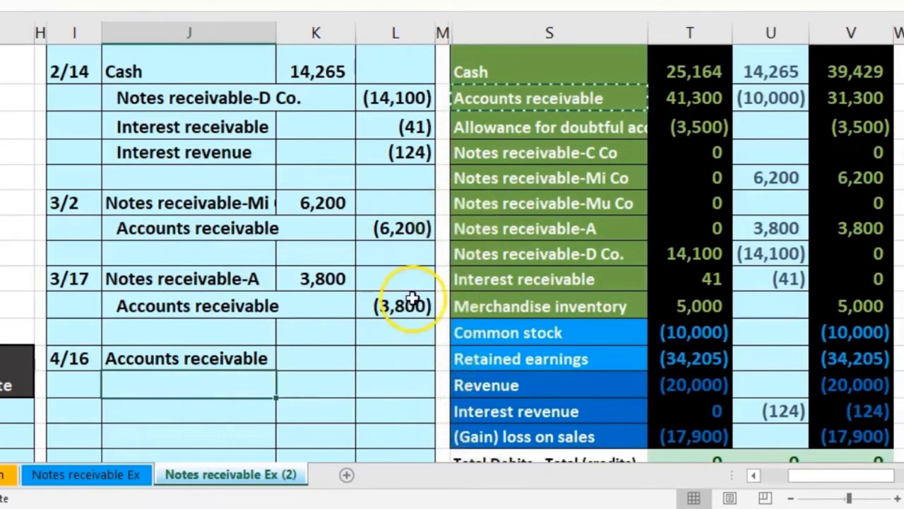
# Paste Notes receivable-A as a value into J17 and indent it as the credit
pyautogui.moveTo(489, 233); pyautogui.dragTo(826, 230)
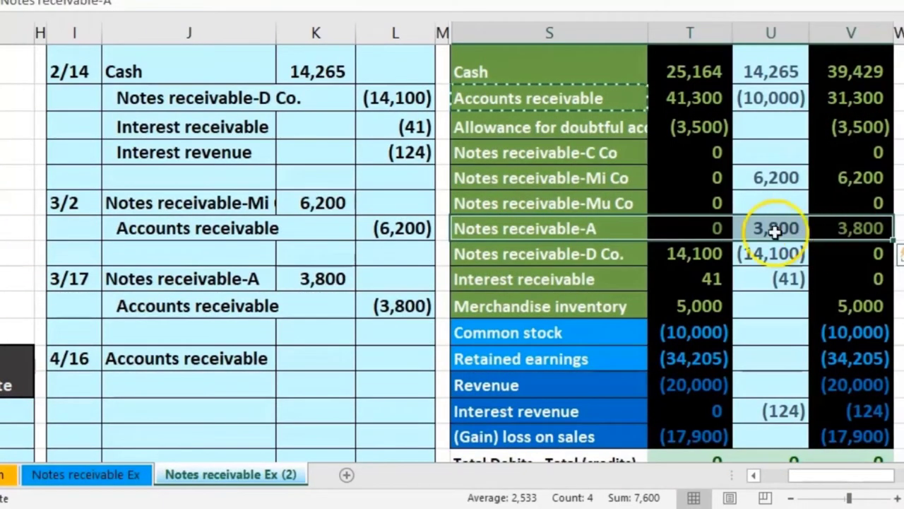
pyautogui.click(592, 228)
pyautogui.rightClick(592, 228)
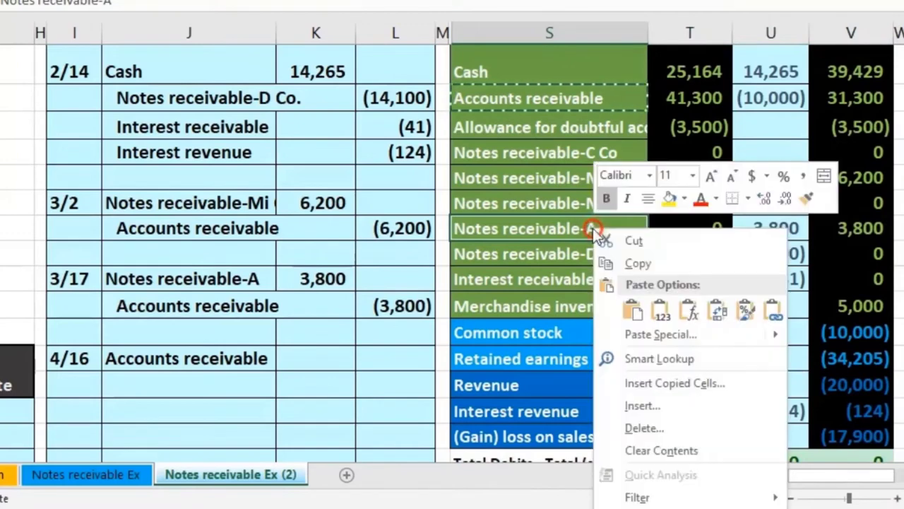
pyautogui.click(614, 260)
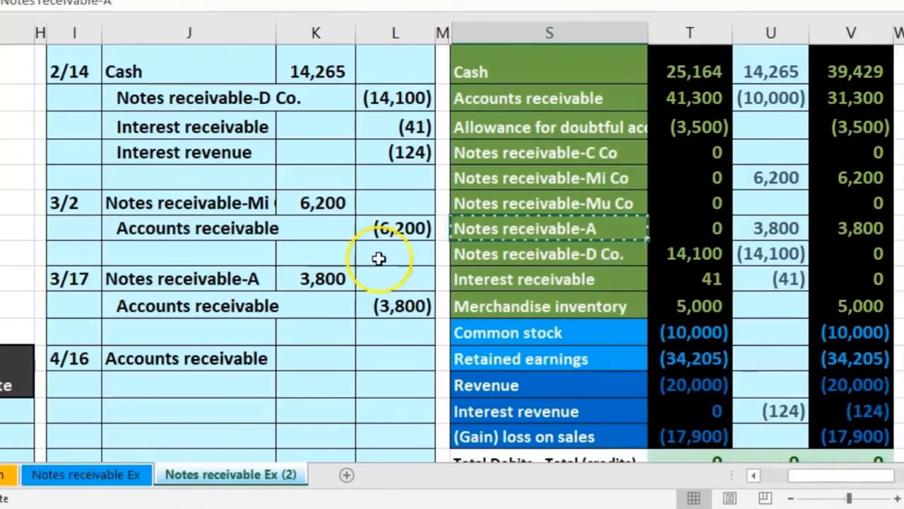
pyautogui.click(194, 383)
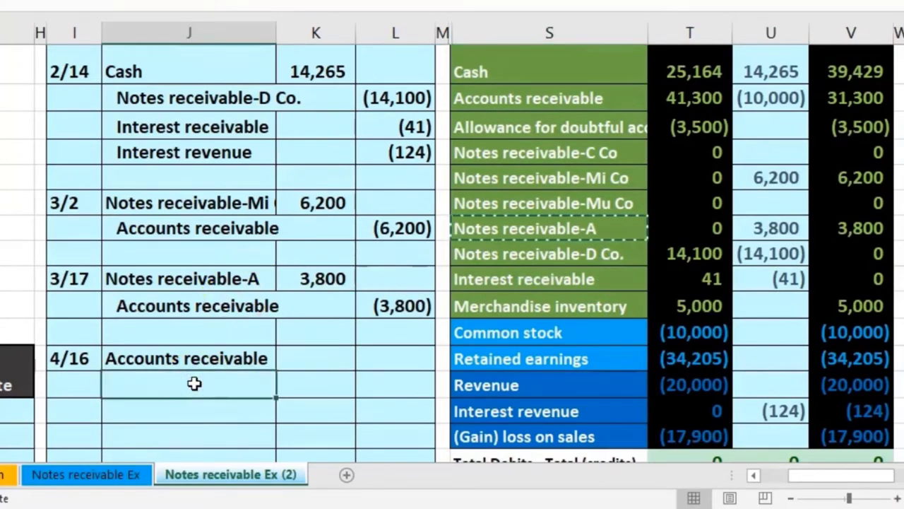
pyautogui.rightClick(195, 383)
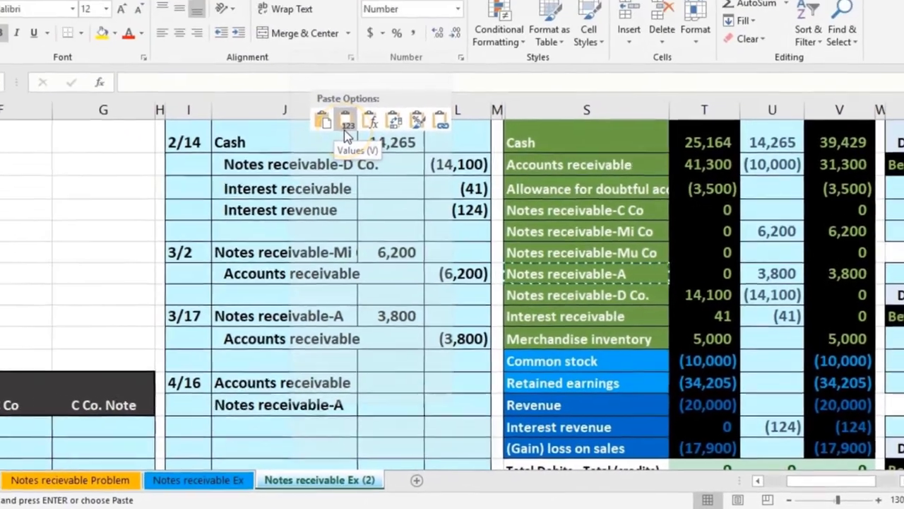
pyautogui.click(299, 85)
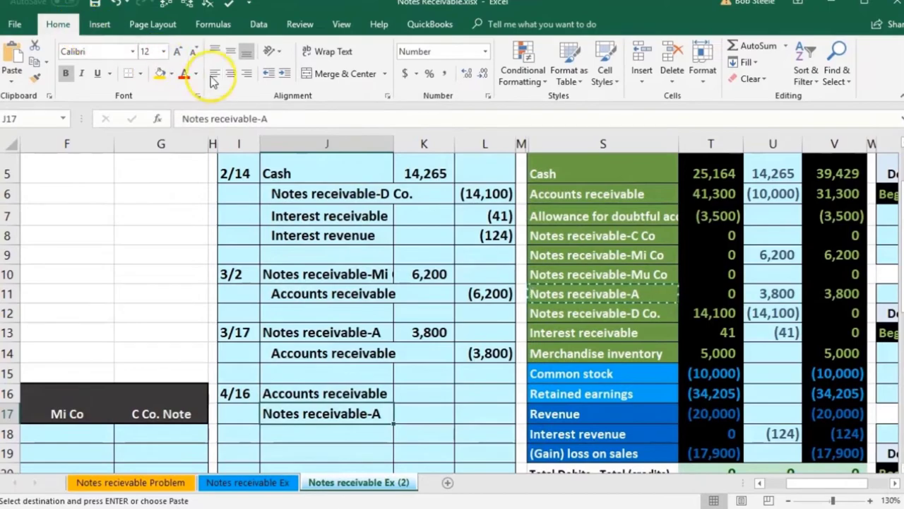
pyautogui.click(282, 74)
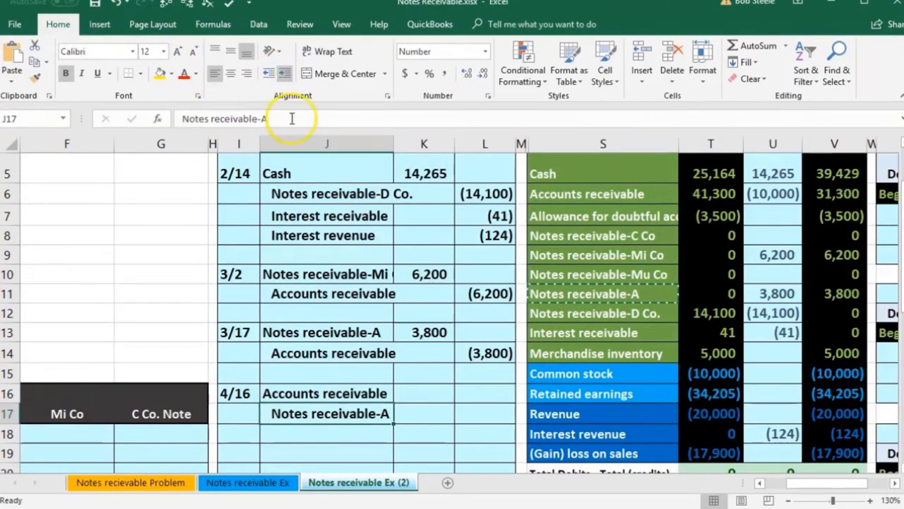
# Enter the (3,800) Notes receivable-A credit in L17
pyautogui.click(484, 411)
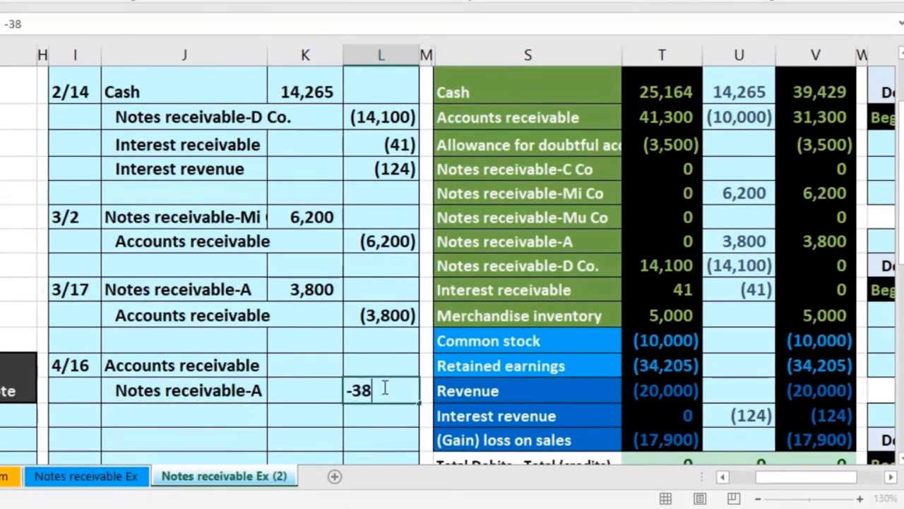
pyautogui.press('Return')
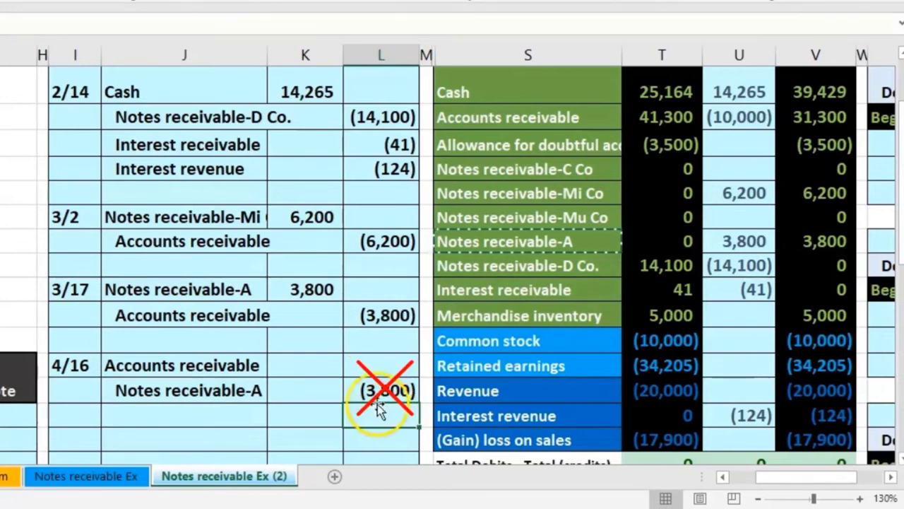
pyautogui.click(318, 373)
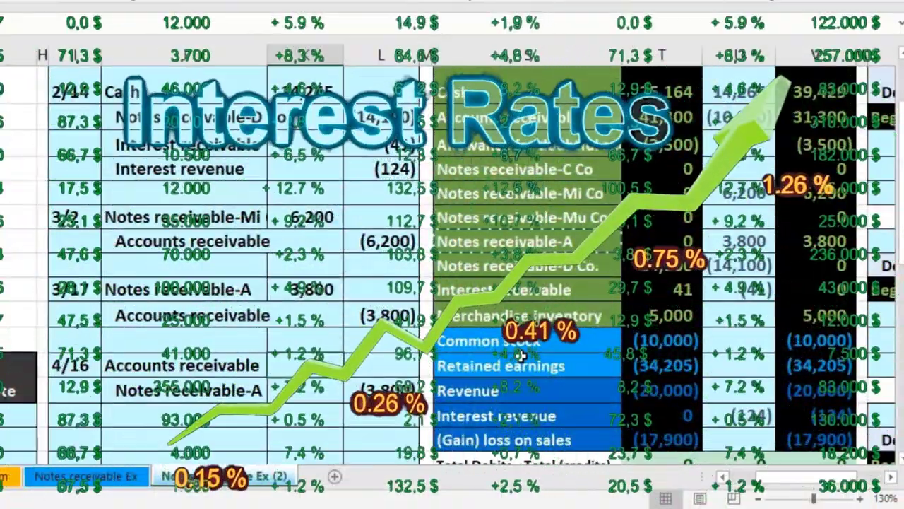
pyautogui.click(551, 416)
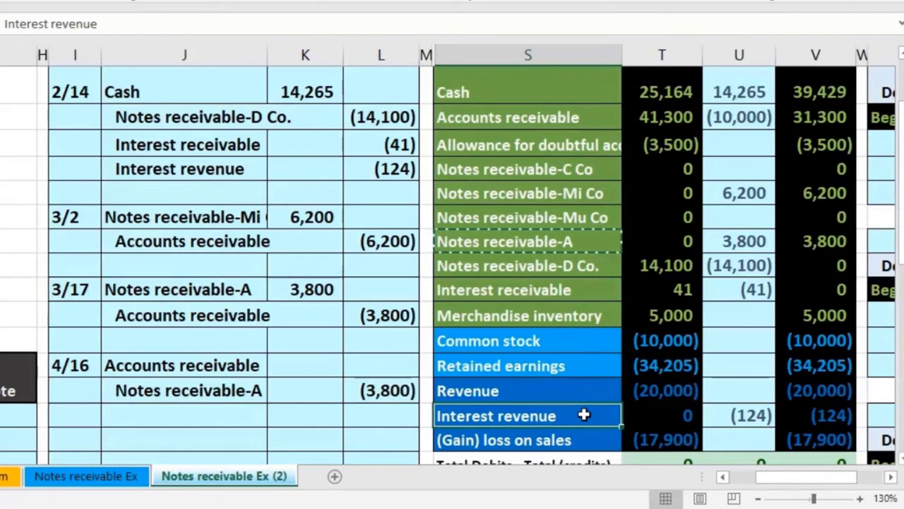
# Paste Interest revenue as a value into J18 and indent it as a credit
pyautogui.rightClick(584, 414)
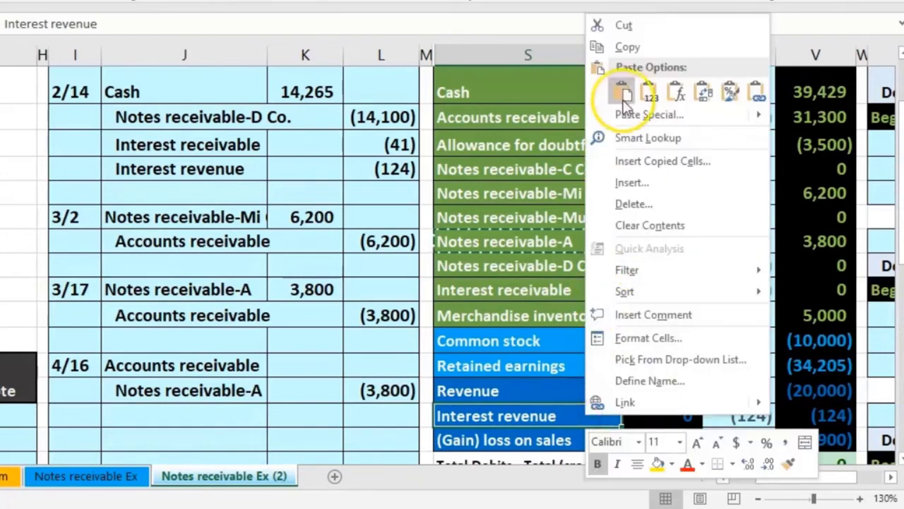
pyautogui.click(634, 46)
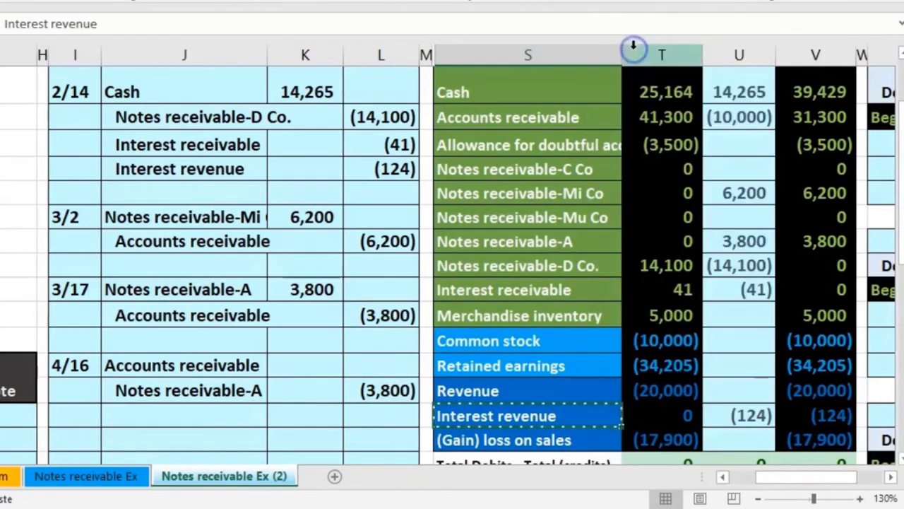
pyautogui.click(199, 414)
pyautogui.rightClick(200, 412)
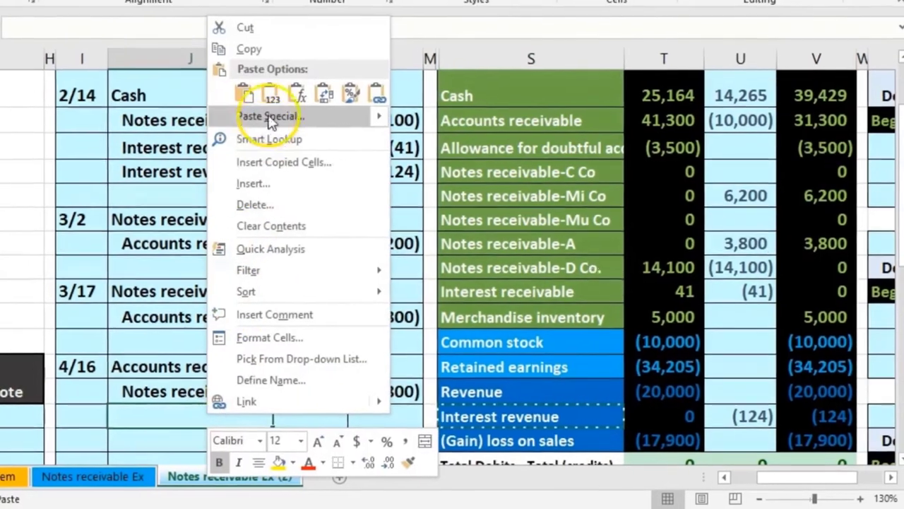
pyautogui.click(260, 92)
pyautogui.click(301, 114)
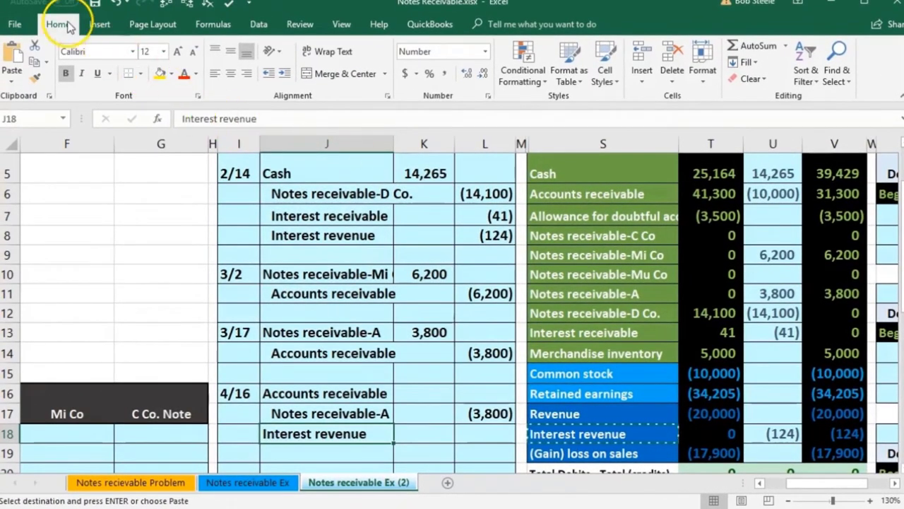
pyautogui.click(285, 74)
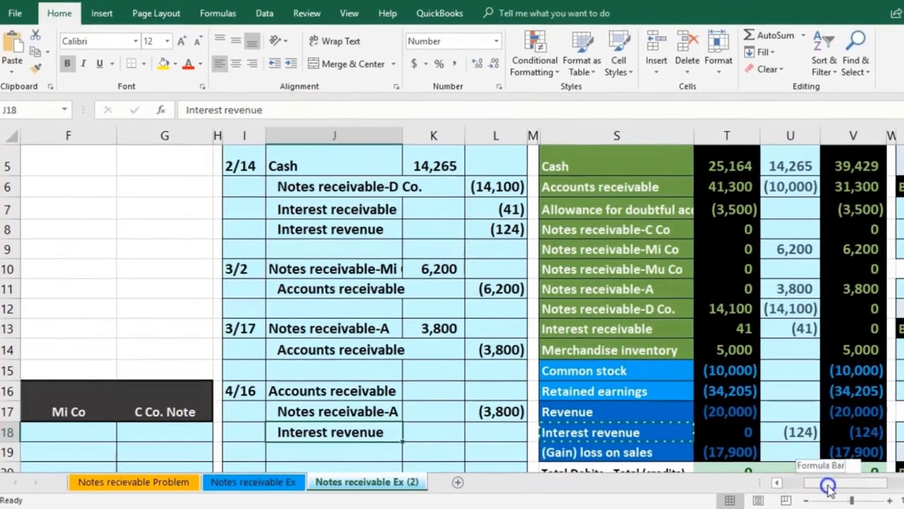
# Check the rounded A Co. interest of 22 in D25, then enter -22 in L18
pyautogui.moveTo(824, 484); pyautogui.dragTo(797, 484)
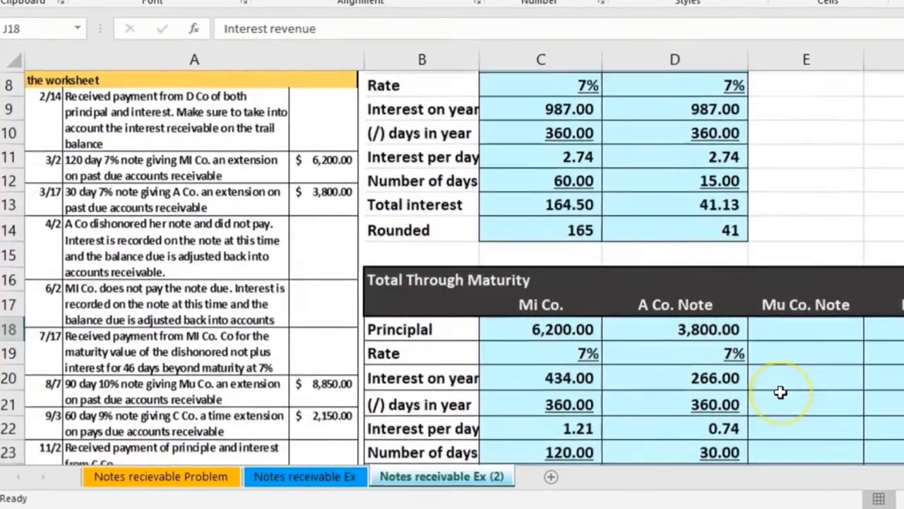
pyautogui.scroll(-1, 781, 392)
pyautogui.click(740, 425)
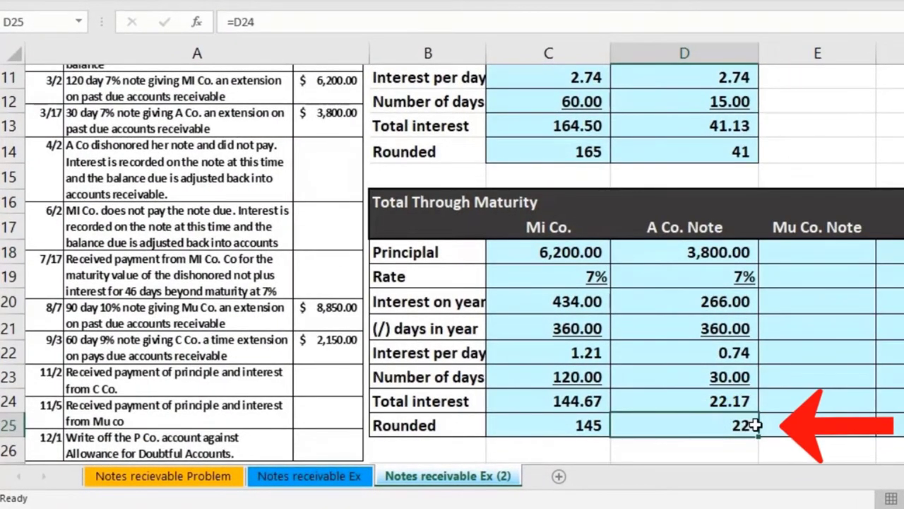
pyautogui.hscroll(2, 755, 424)
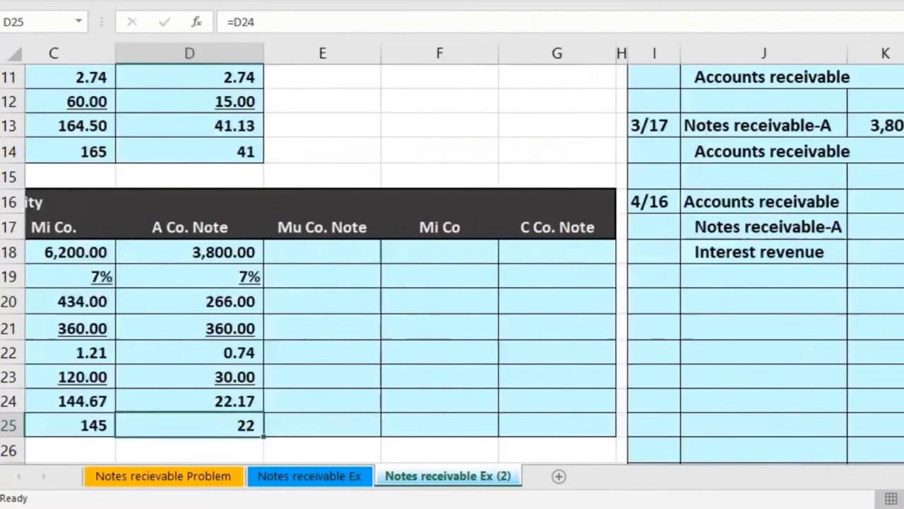
pyautogui.hscroll(2, 777, 304)
pyautogui.click(731, 256)
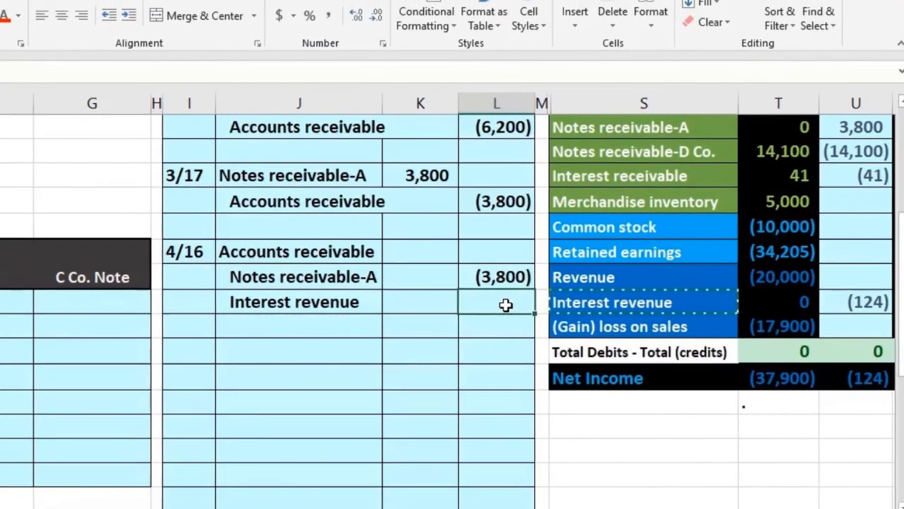
pyautogui.write('-')
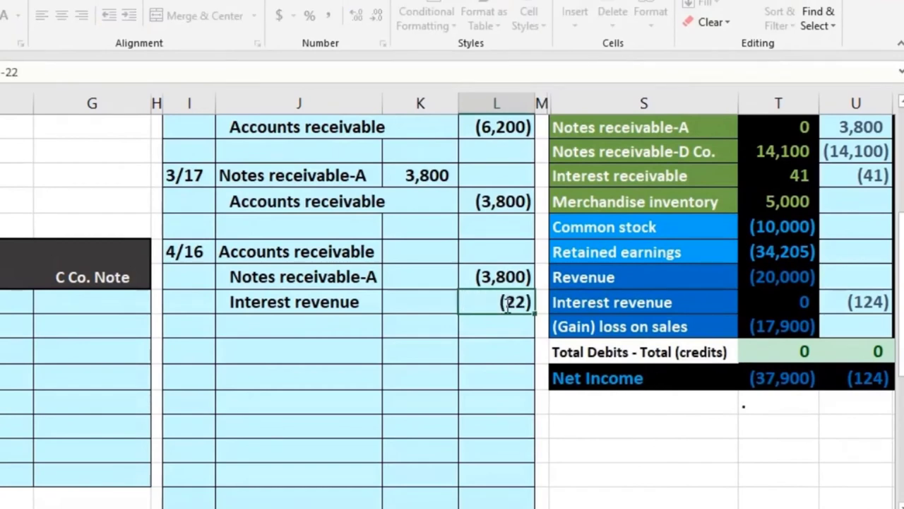
pyautogui.write('22')
pyautogui.hotkey('ctrl', 'Return')
# Enter =-SUM(K17:L18) in K16 so the Accounts receivable debit shows 3,822
pyautogui.click(438, 256)
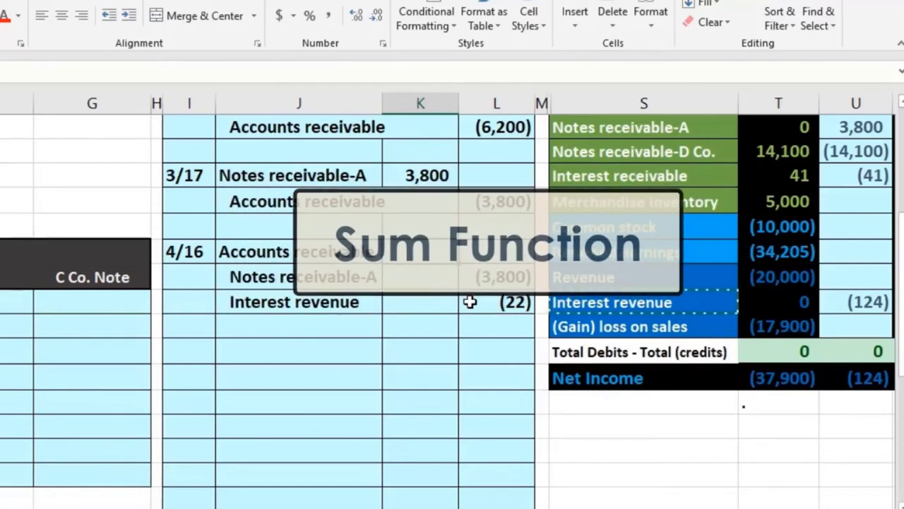
pyautogui.write('=')
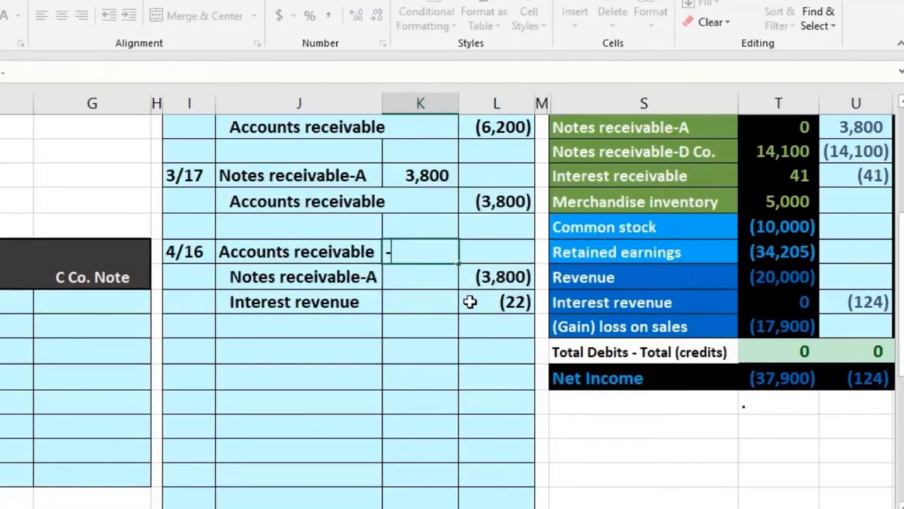
pyautogui.write('sum')
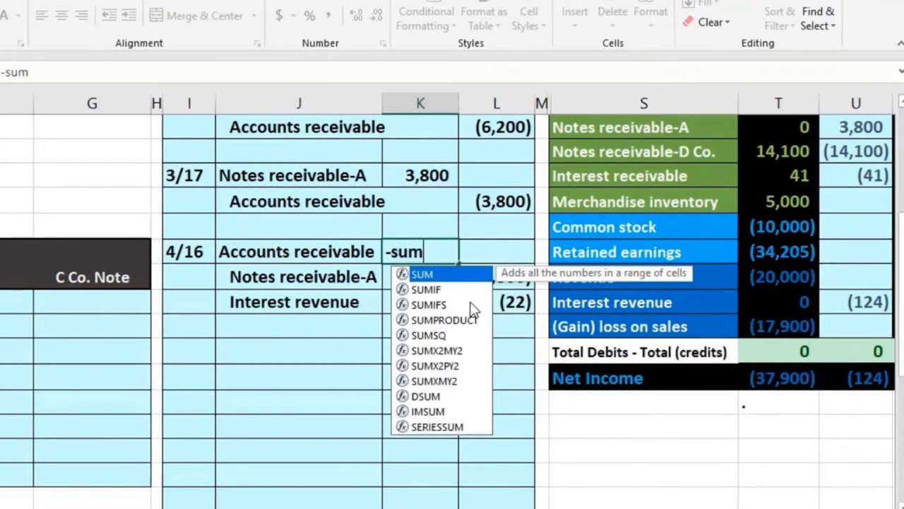
pyautogui.doubleClick(424, 274)
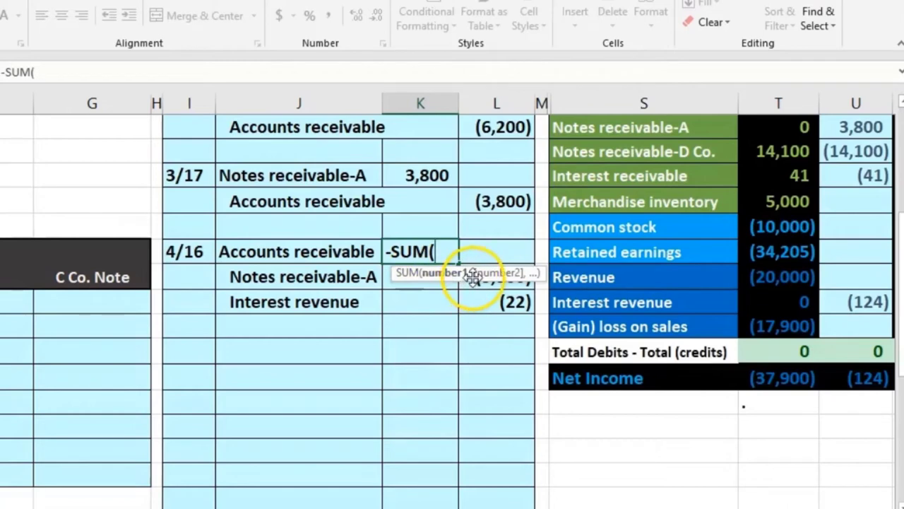
pyautogui.moveTo(472, 278); pyautogui.dragTo(484, 232)
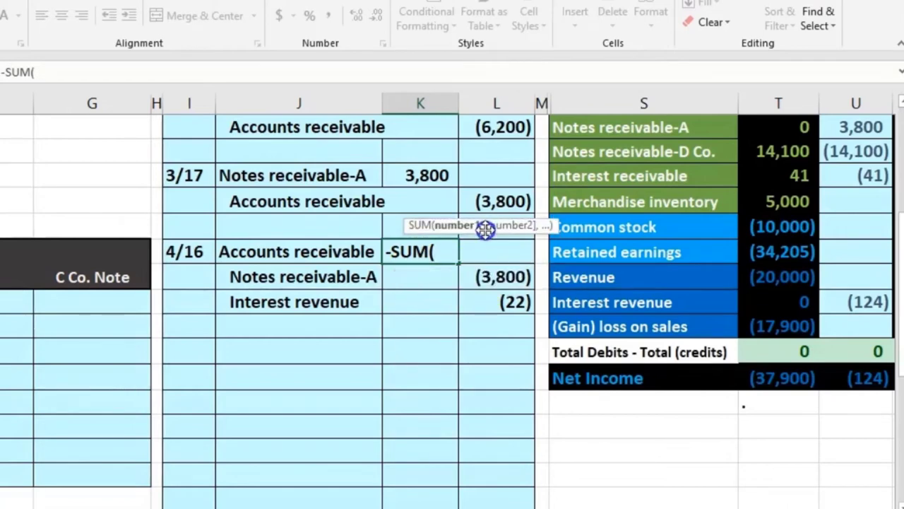
pyautogui.click(422, 282)
pyautogui.moveTo(472, 285); pyautogui.dragTo(472, 296)
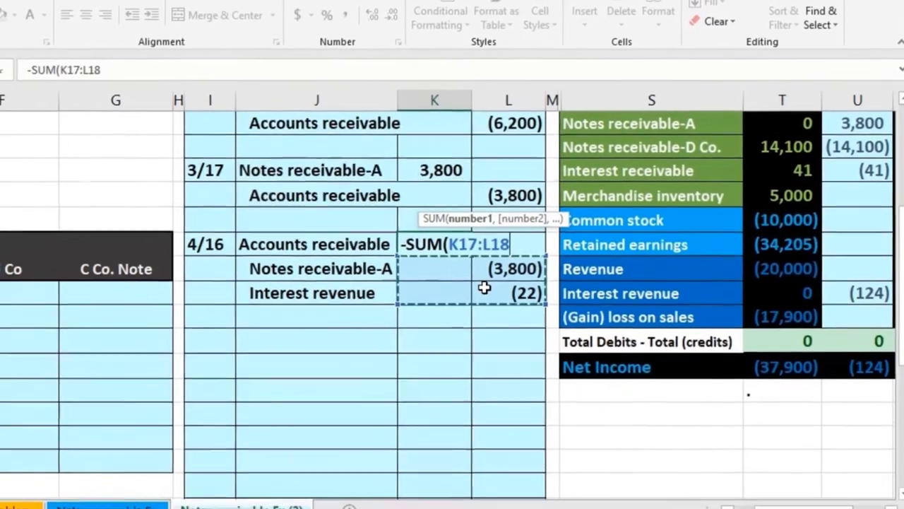
pyautogui.press('Return')
# Select the entry's amounts to verify it nets to zero and the credits total 3,822
pyautogui.click(486, 245)
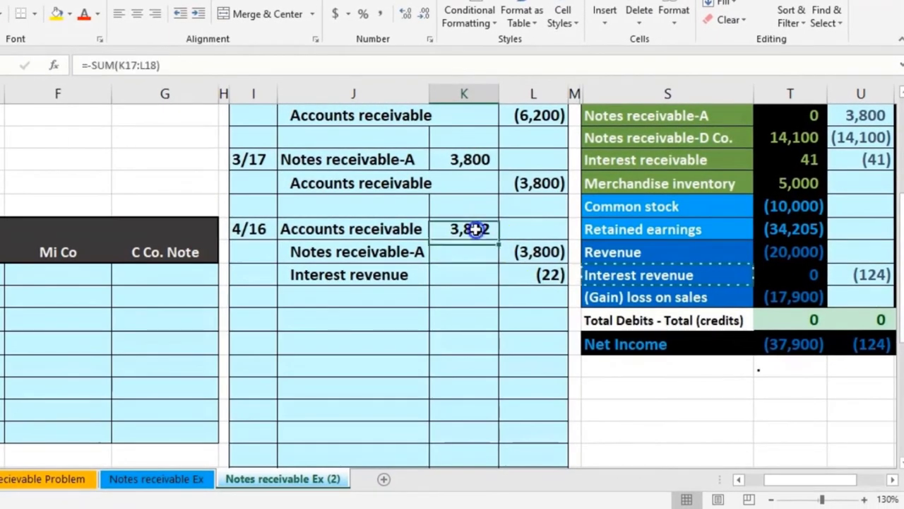
pyautogui.moveTo(476, 229); pyautogui.dragTo(511, 267)
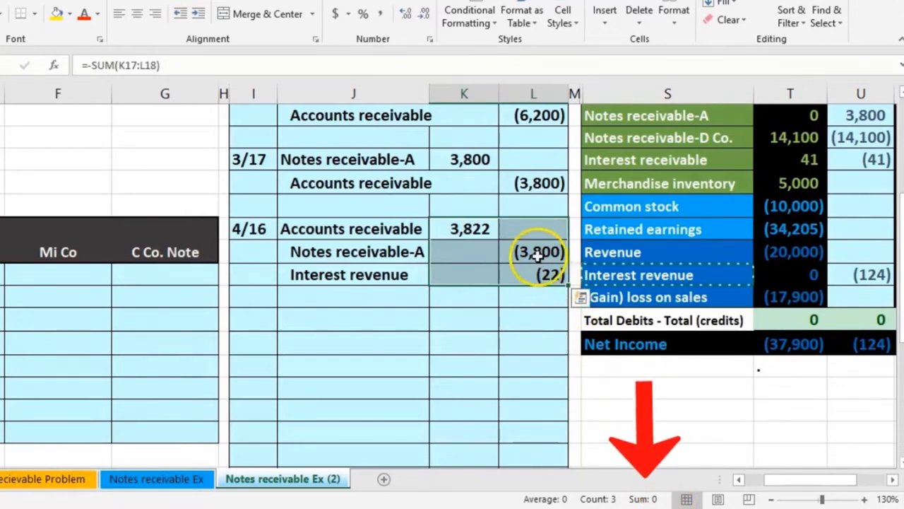
pyautogui.moveTo(531, 253); pyautogui.dragTo(537, 273)
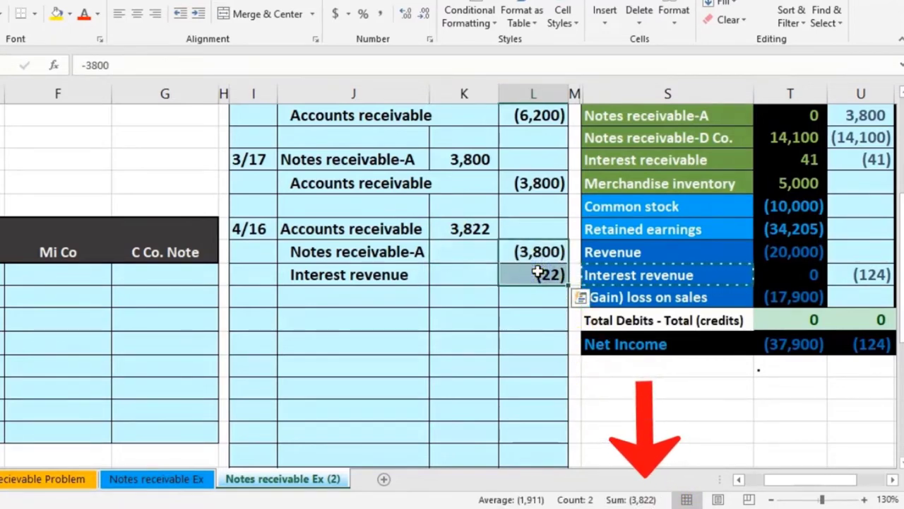
pyautogui.click(892, 480)
pyautogui.click(892, 481)
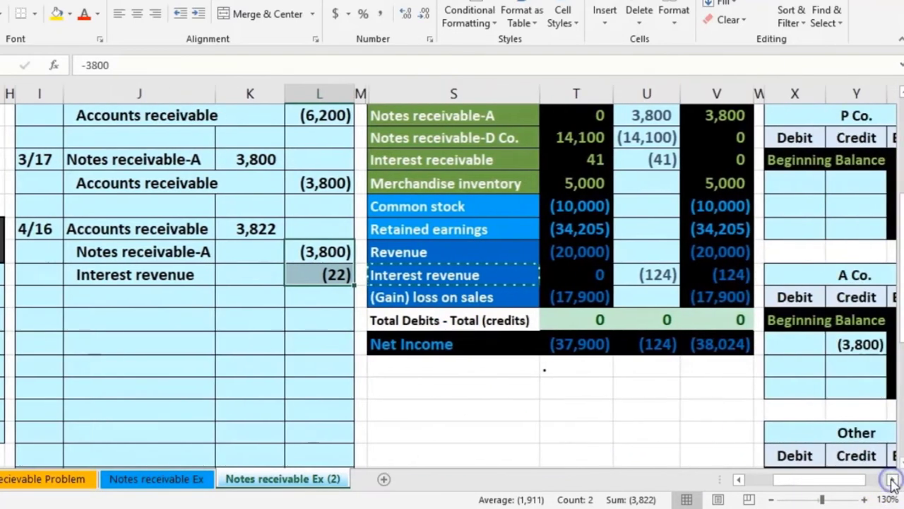
# Add the 4/16 3,822 debit to the Accounts receivable adjustment formula in the trial balance
pyautogui.click(182, 229)
pyautogui.moveTo(183, 229); pyautogui.dragTo(240, 228)
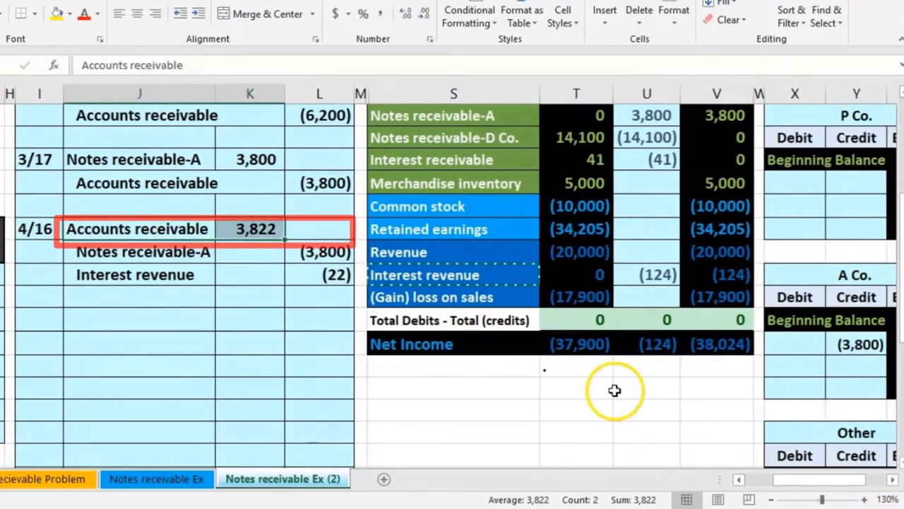
pyautogui.scroll(2, 608, 385)
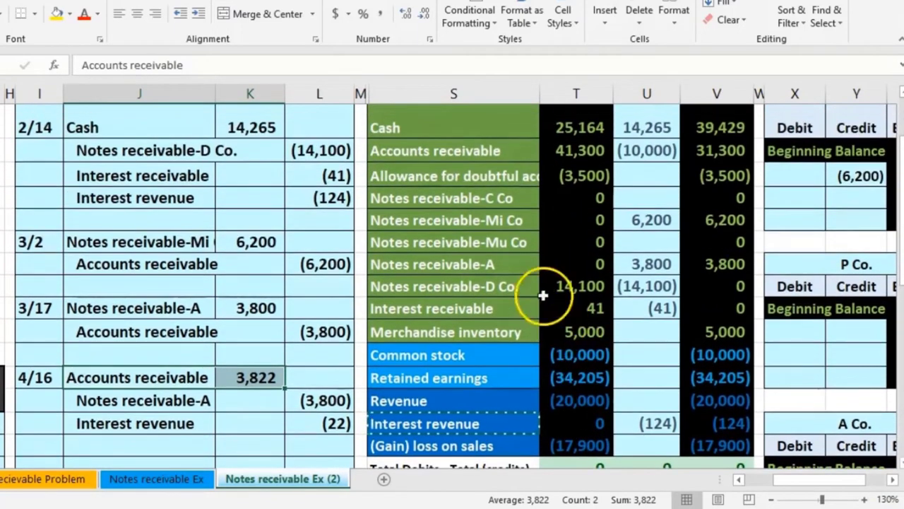
pyautogui.moveTo(468, 152); pyautogui.dragTo(575, 149)
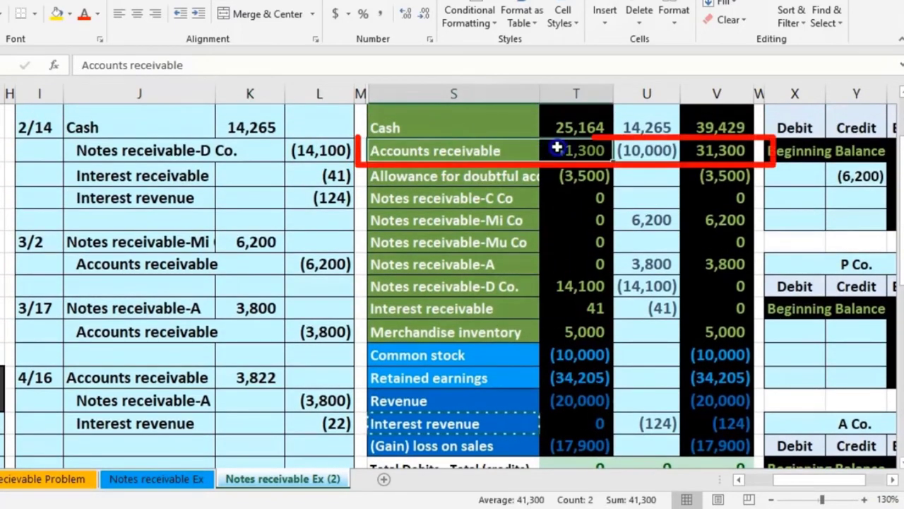
pyautogui.click(636, 148)
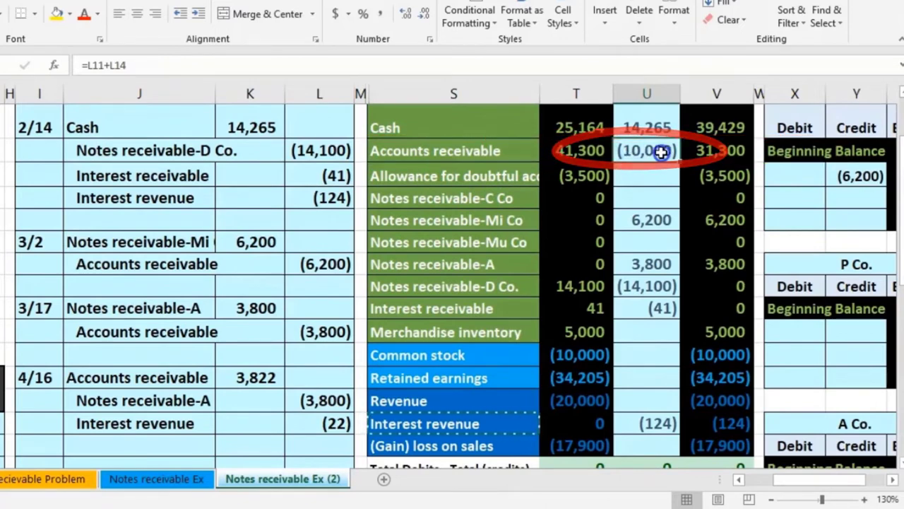
pyautogui.doubleClick(664, 153)
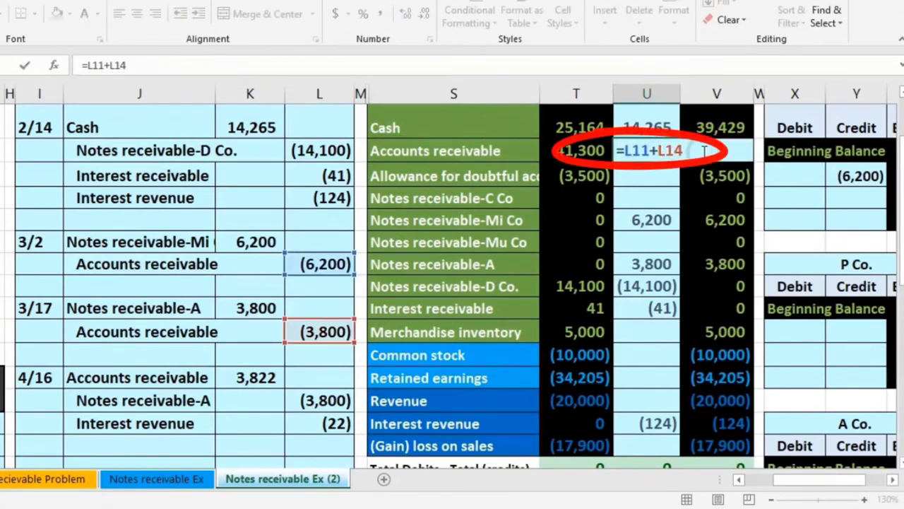
pyautogui.write('+')
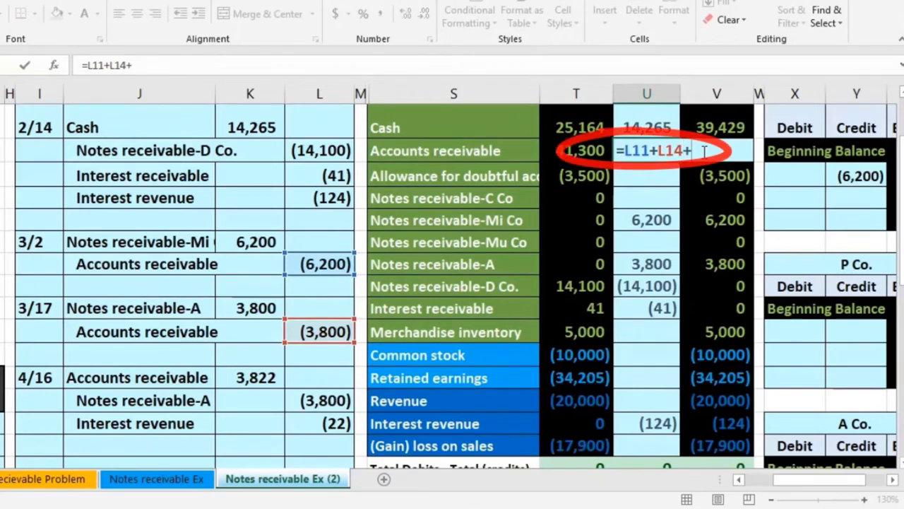
pyautogui.click(254, 377)
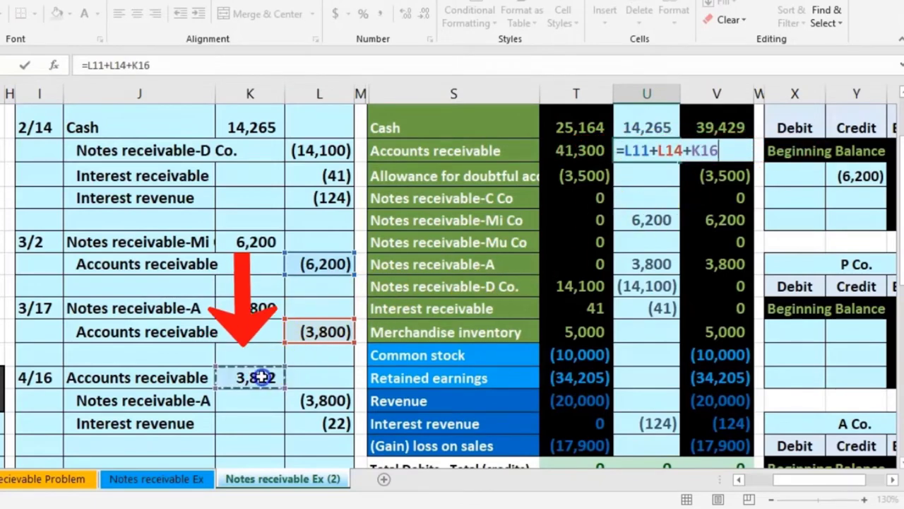
pyautogui.press('Return')
# Add the (3,800) credit to the Notes receivable-A adjustment, bringing it to 0
pyautogui.click(623, 304)
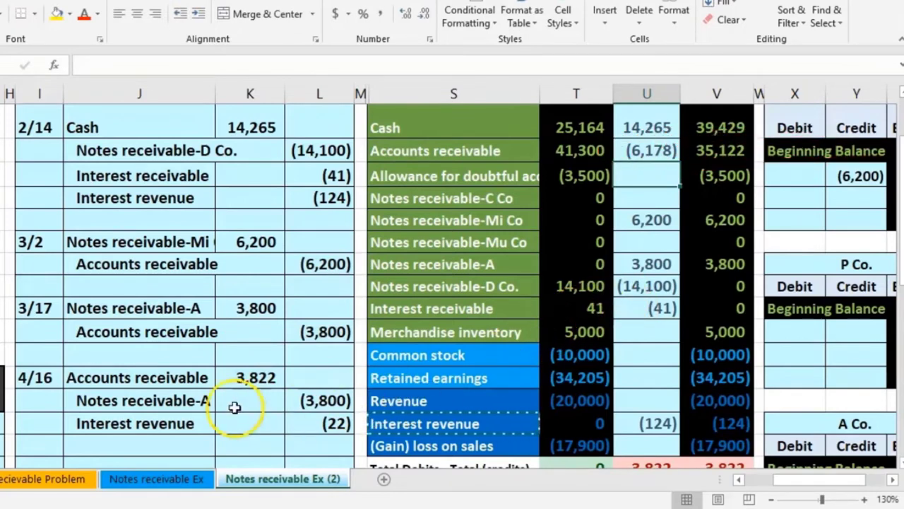
pyautogui.moveTo(176, 404); pyautogui.dragTo(304, 394)
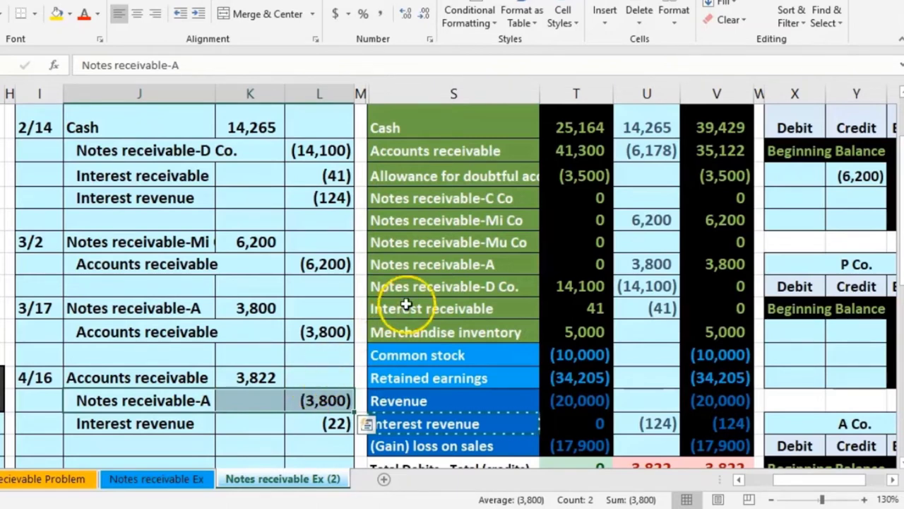
pyautogui.moveTo(428, 264); pyautogui.dragTo(555, 271)
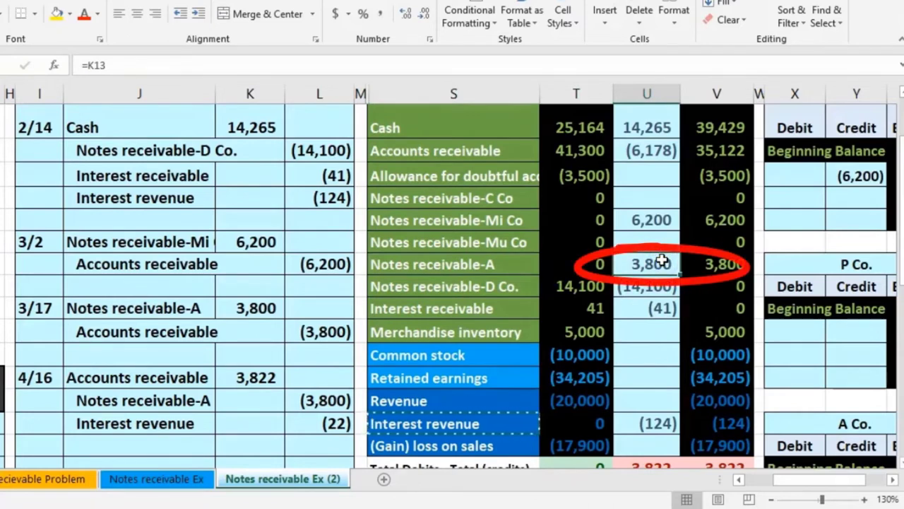
pyautogui.doubleClick(661, 261)
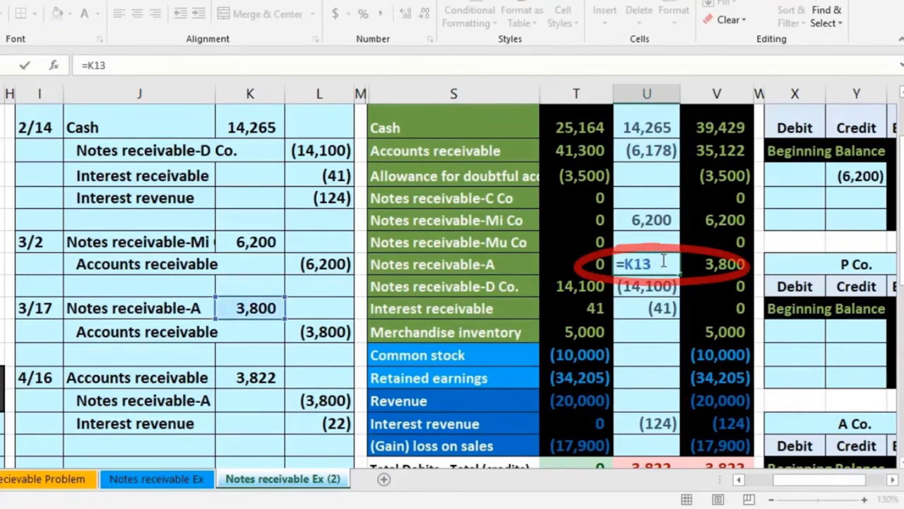
pyautogui.write('+')
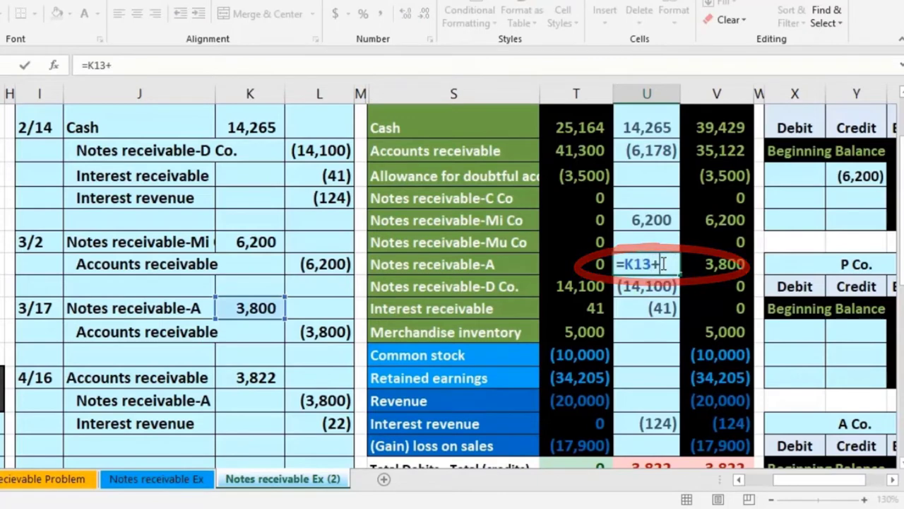
pyautogui.click(339, 400)
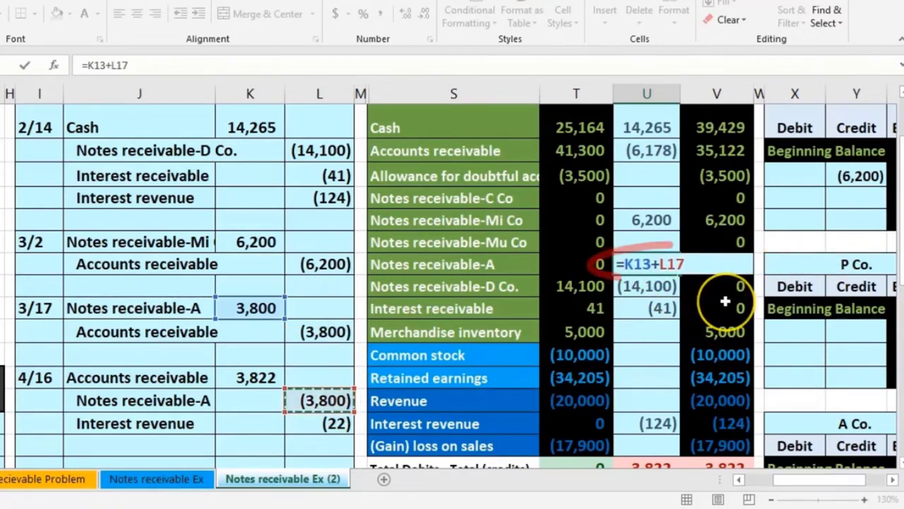
pyautogui.press('Return')
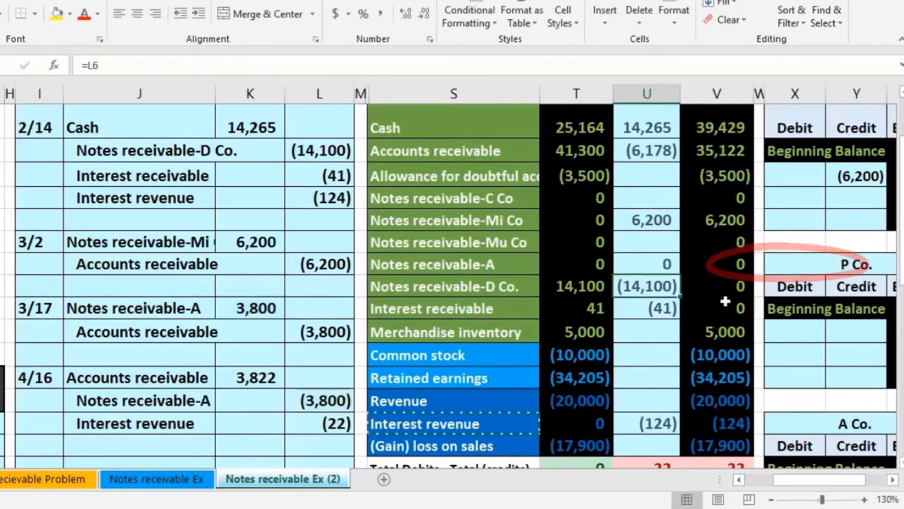
# Extend the Interest revenue adjustment to =L8+L18, adding the 4/16 interest of 22
pyautogui.moveTo(192, 424); pyautogui.dragTo(297, 429)
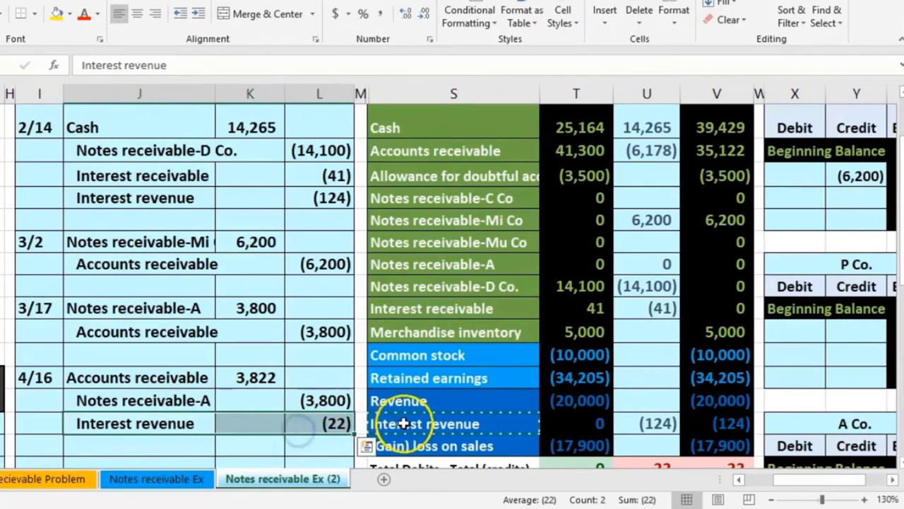
pyautogui.moveTo(395, 424); pyautogui.dragTo(557, 434)
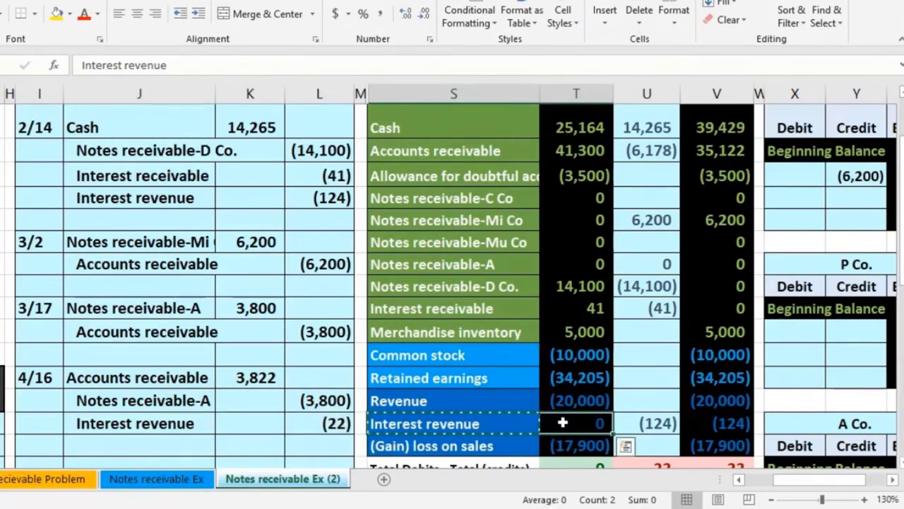
pyautogui.click(652, 423)
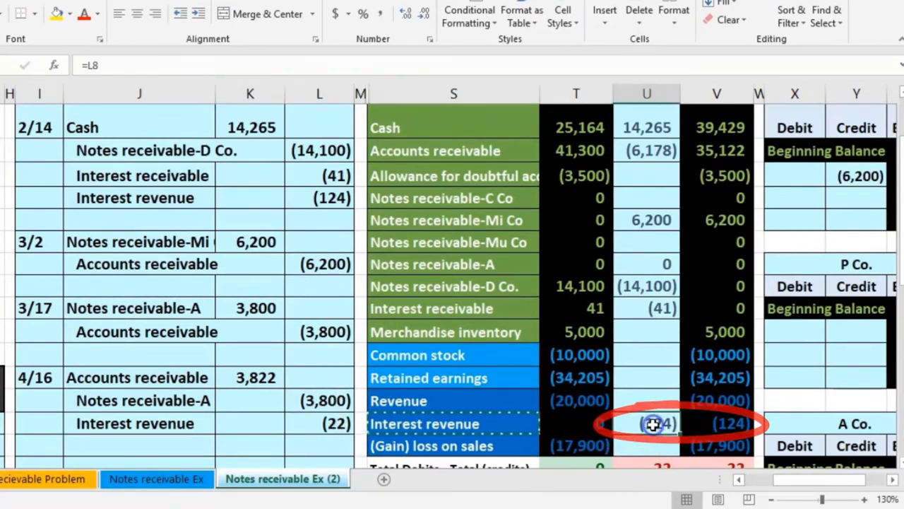
pyautogui.doubleClick(652, 423)
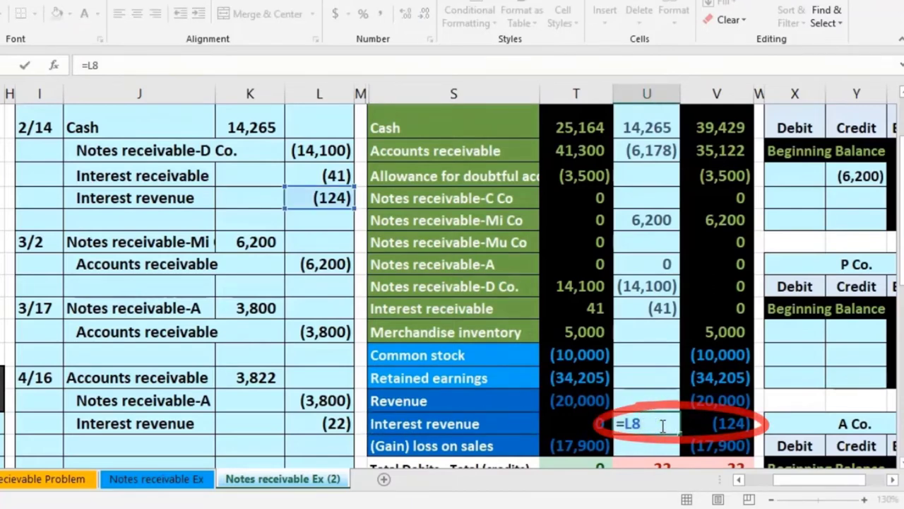
pyautogui.write('+')
pyautogui.click(336, 423)
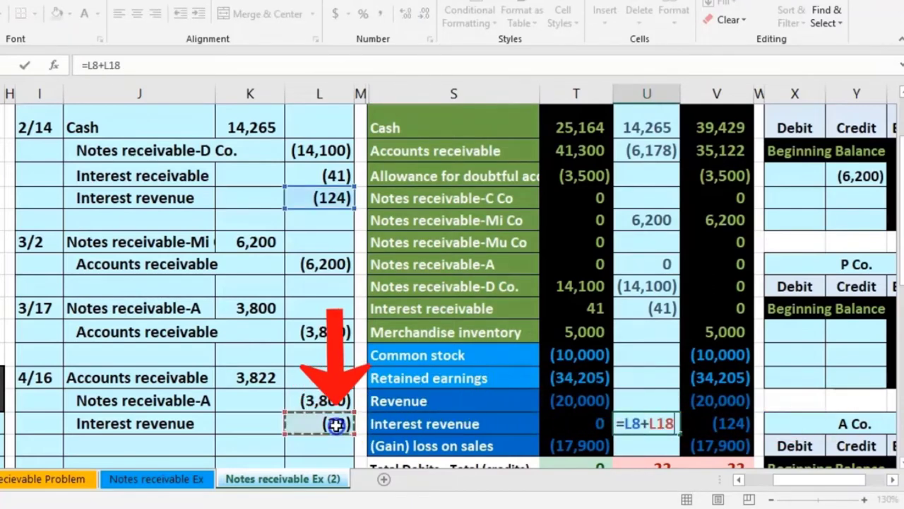
pyautogui.press('Return')
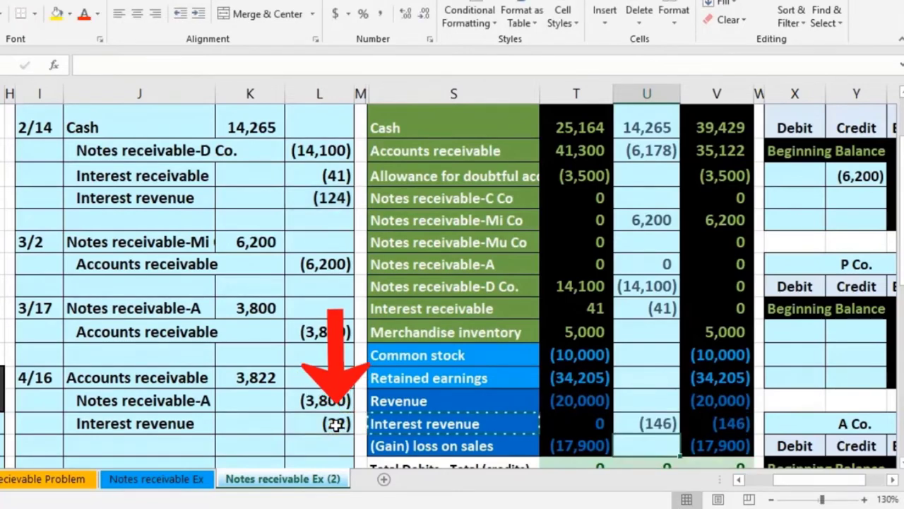
# Check the (146) Interest revenue balance and the Net Income SUM in V20
pyautogui.scroll(-1, 572, 411)
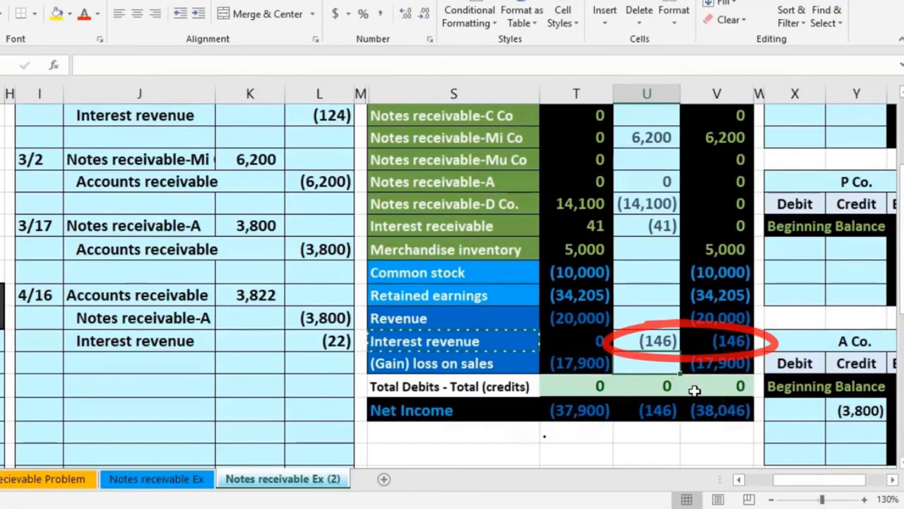
pyautogui.click(718, 344)
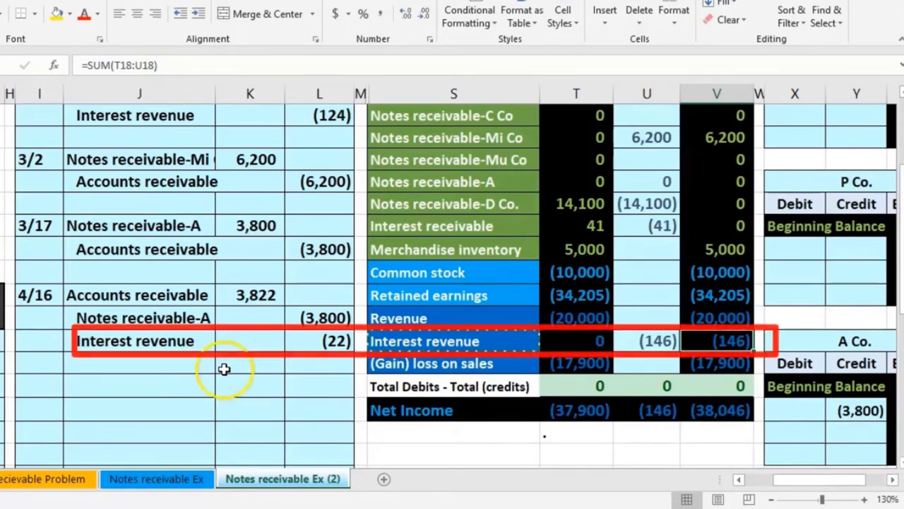
pyautogui.doubleClick(712, 408)
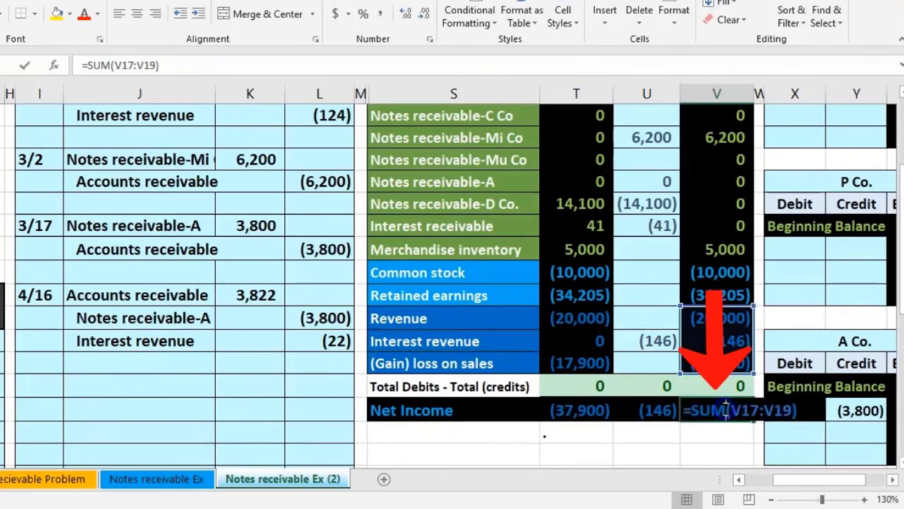
pyautogui.press('Return')
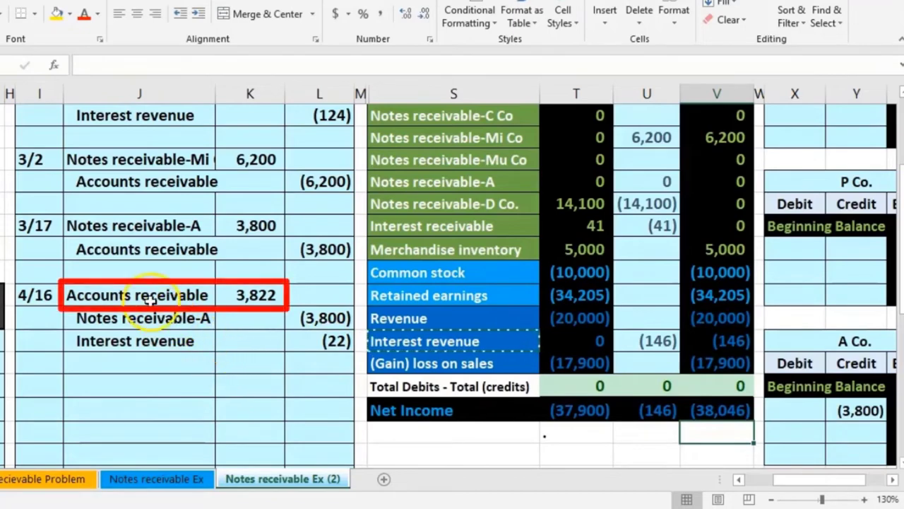
pyautogui.moveTo(150, 300); pyautogui.dragTo(234, 295)
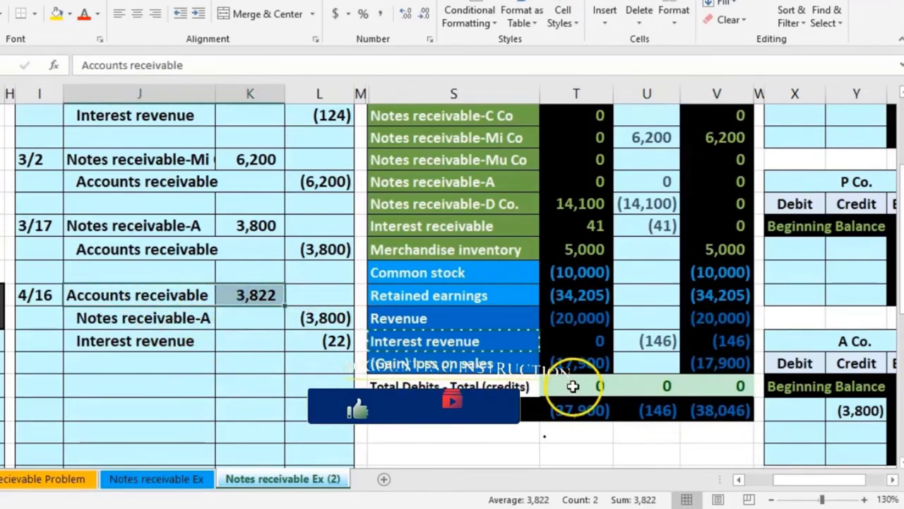
pyautogui.moveTo(793, 480); pyautogui.dragTo(813, 479)
pyautogui.scroll(-2, 790, 404)
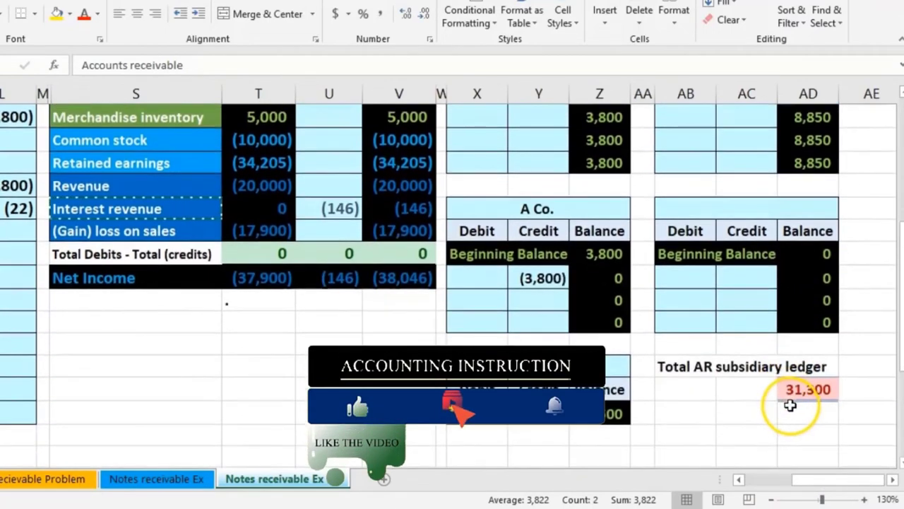
pyautogui.click(795, 390)
pyautogui.scroll(2, 706, 431)
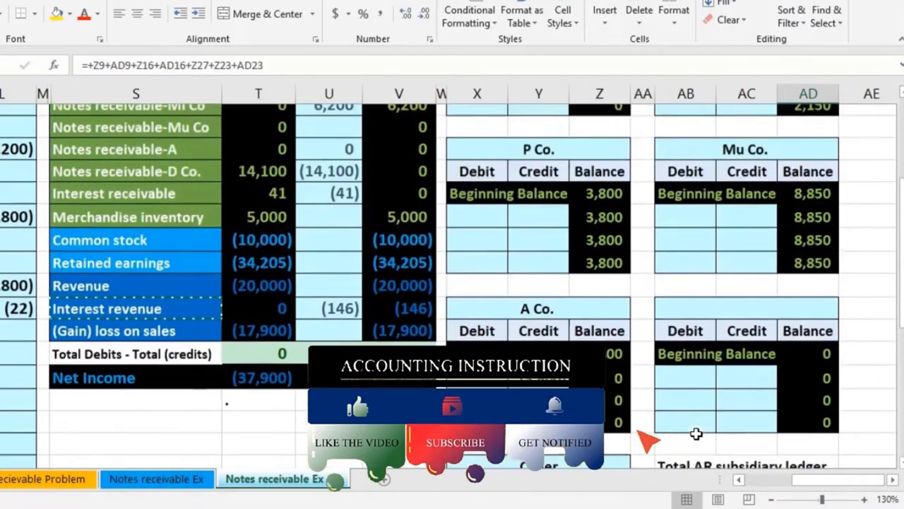
pyautogui.scroll(5, 694, 430)
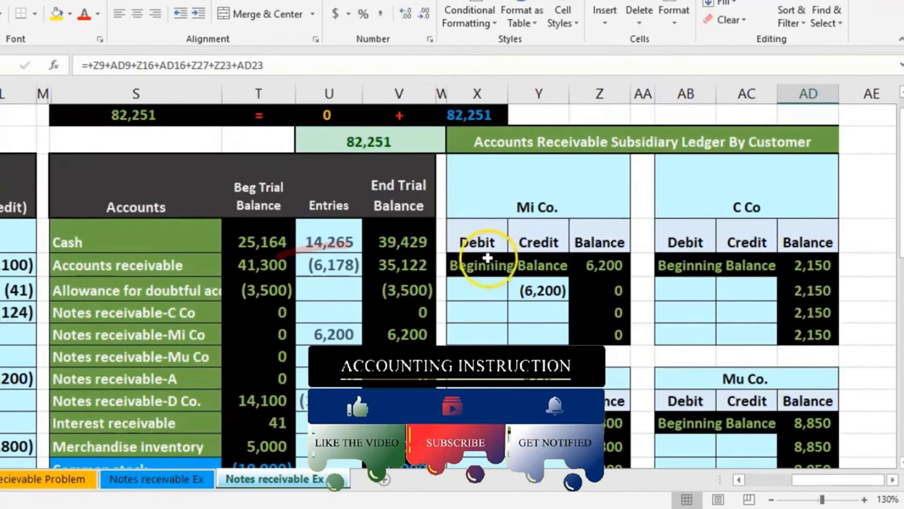
pyautogui.moveTo(486, 267); pyautogui.dragTo(414, 272)
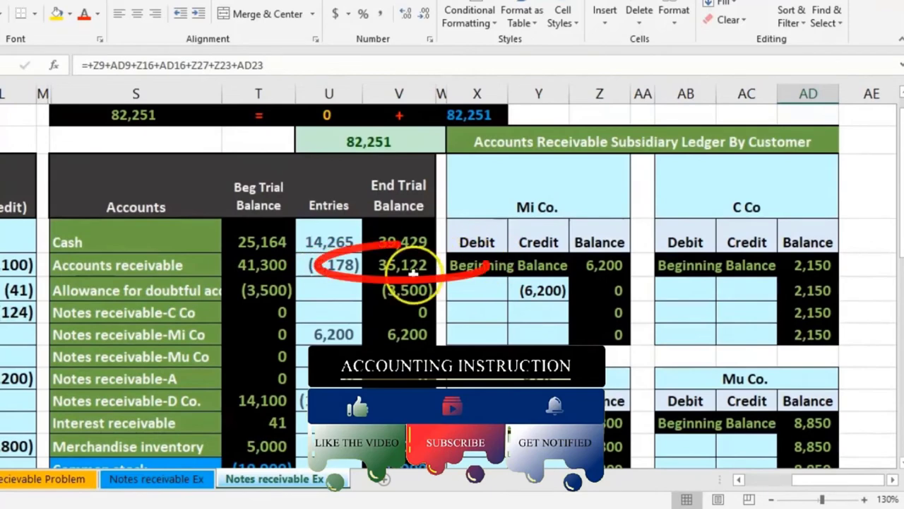
pyautogui.click(410, 272)
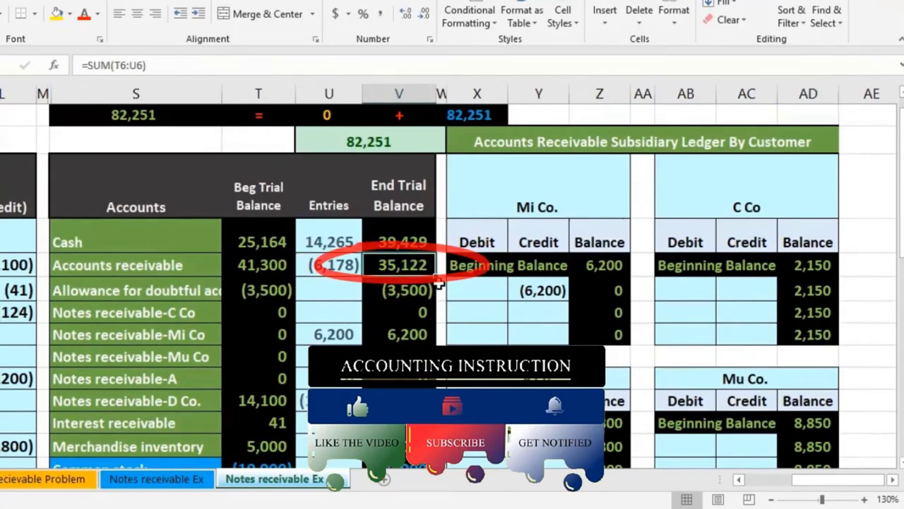
pyautogui.scroll(-3, 439, 283)
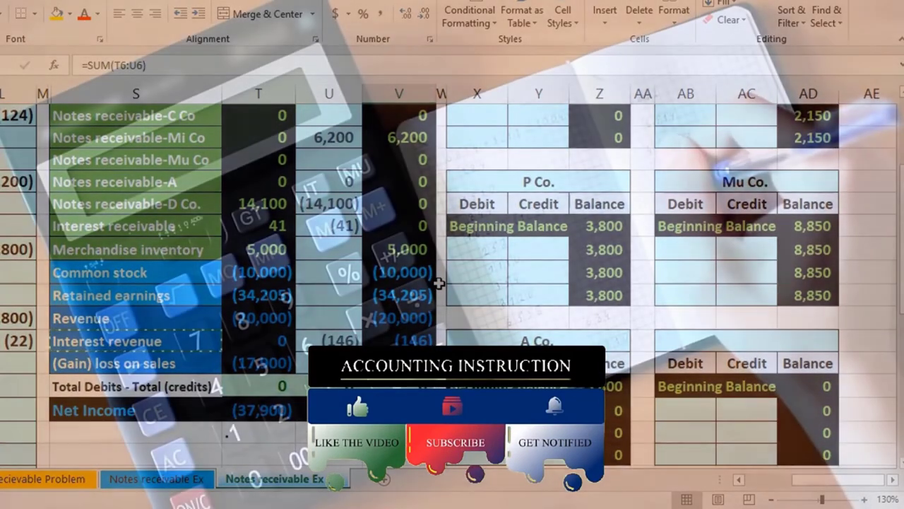
pyautogui.click(689, 499)
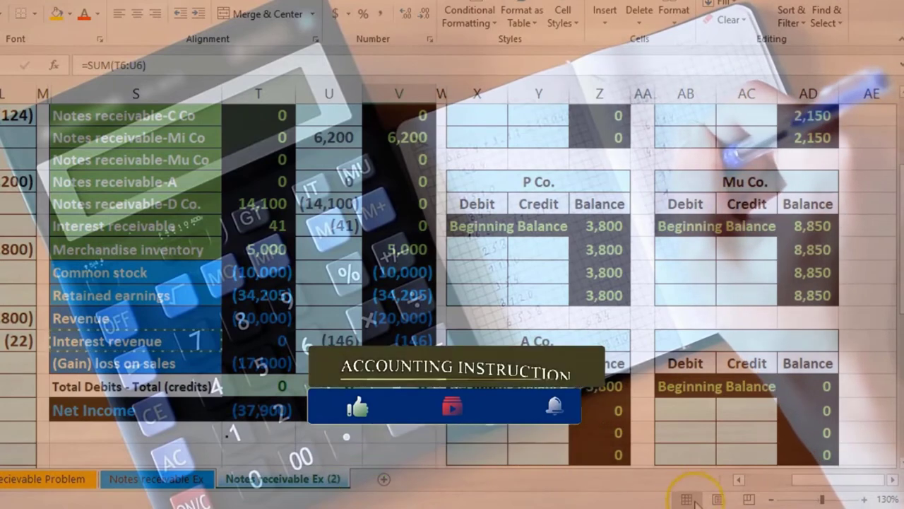
pyautogui.moveTo(798, 480)
pyautogui.mouseDown()
pyautogui.moveTo(784, 480)
pyautogui.moveTo(803, 480)
pyautogui.mouseUp()
pyautogui.scroll(1, 742, 418)
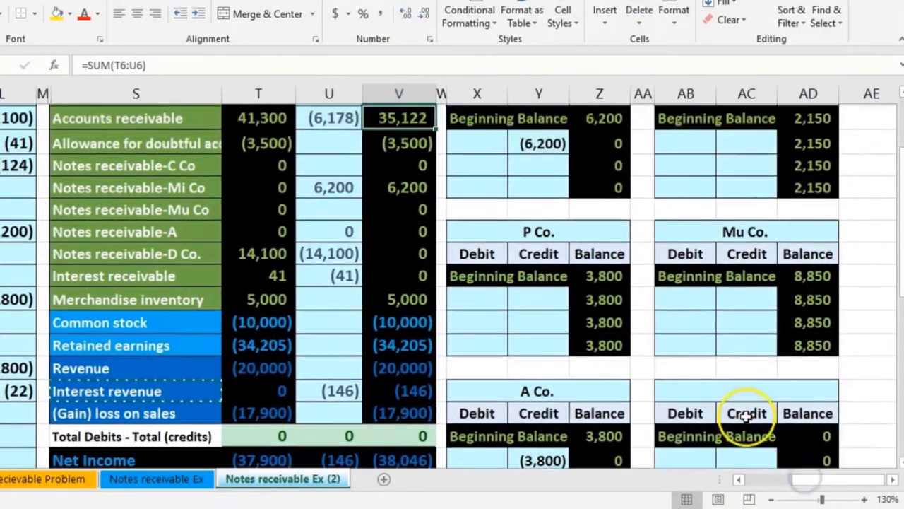
pyautogui.scroll(-1, 695, 420)
pyautogui.hscroll(-1, 595, 430)
pyautogui.click(527, 440)
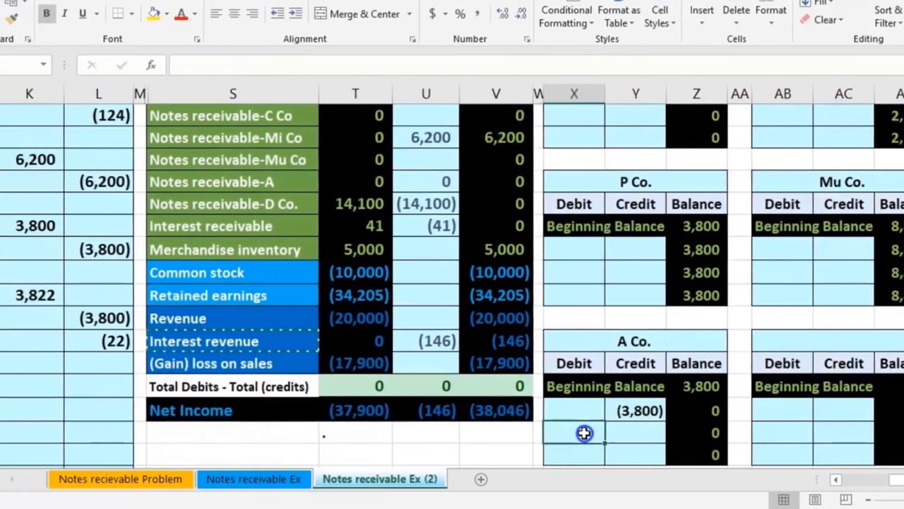
pyautogui.scroll(-1, 527, 438)
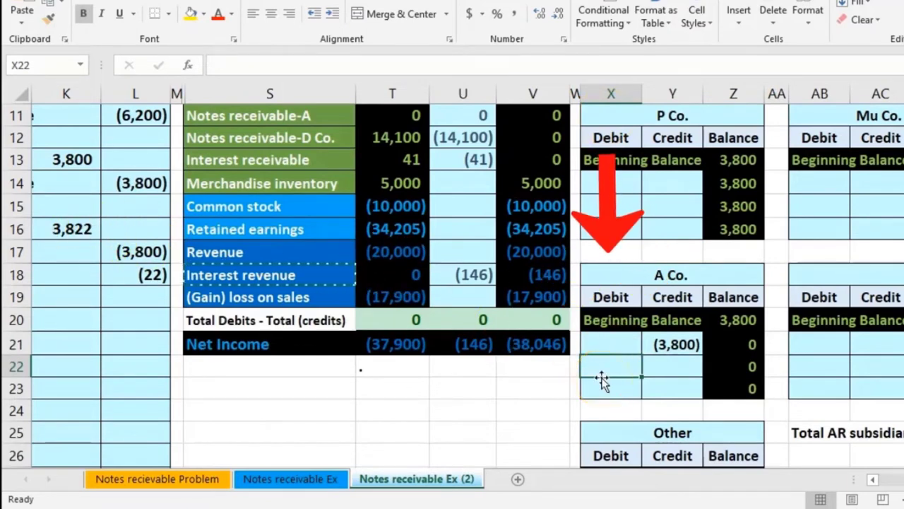
# Enter =K16 in X22, then confirm the A Co. balance and 35,122 totals agree
pyautogui.write('=')
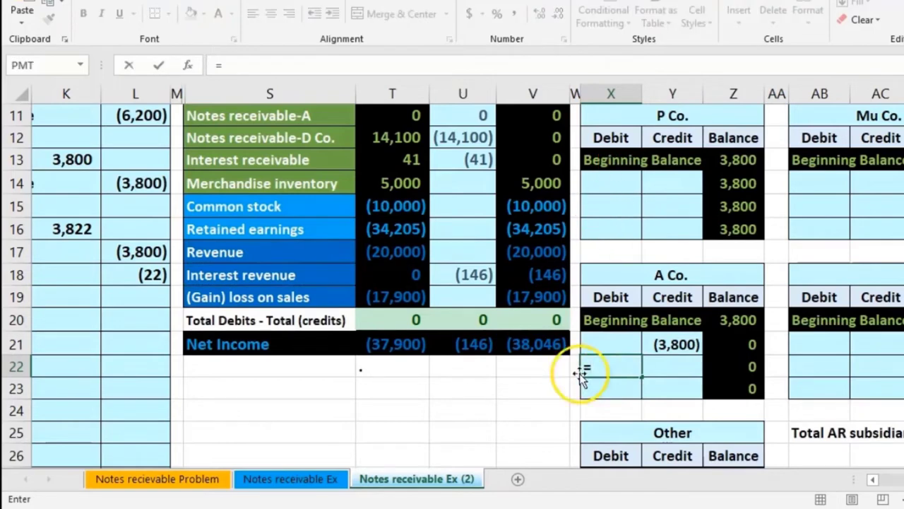
pyautogui.click(89, 229)
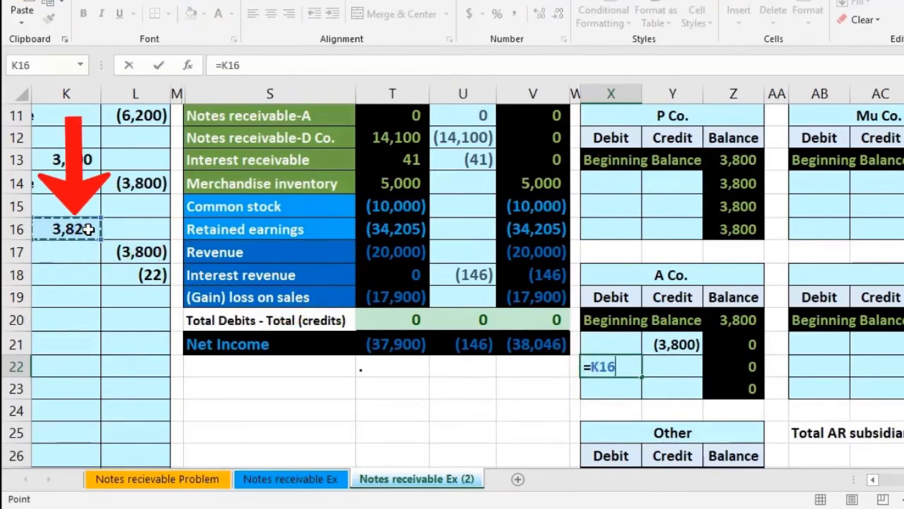
pyautogui.press('Return')
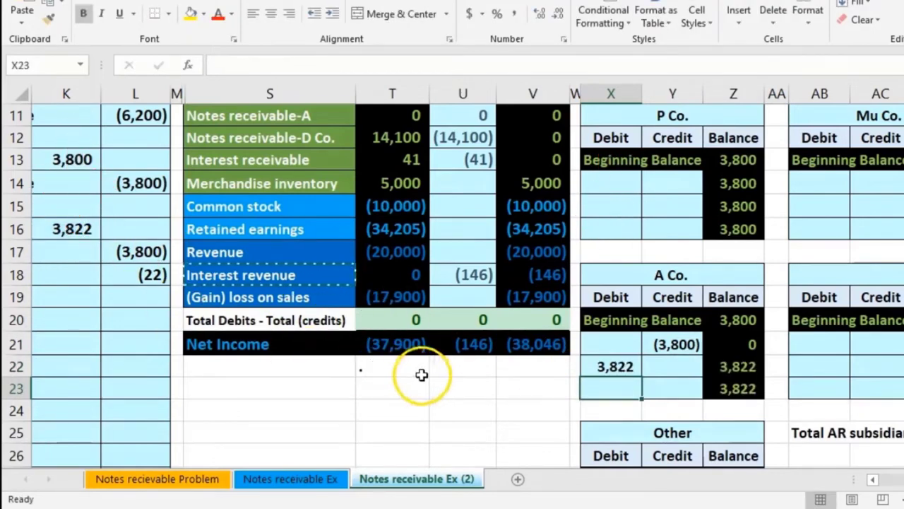
pyautogui.click(719, 385)
pyautogui.click(832, 476)
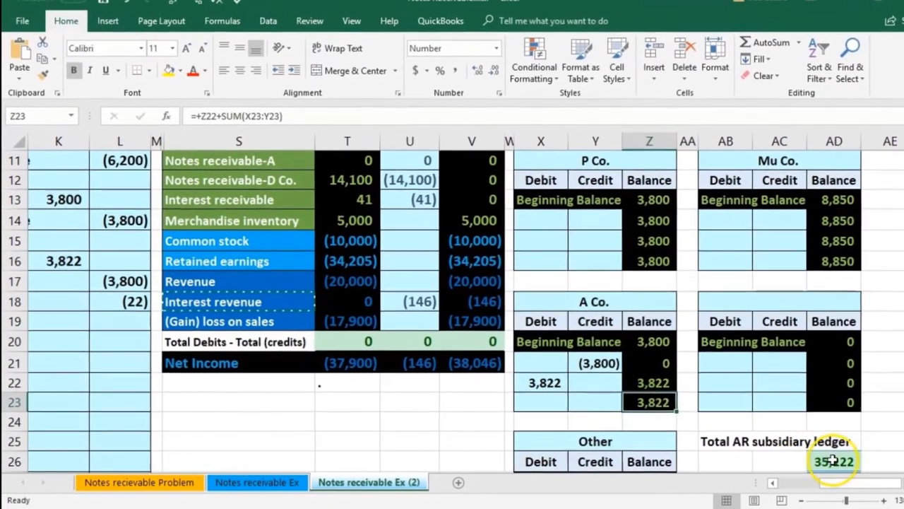
pyautogui.scroll(3, 401, 419)
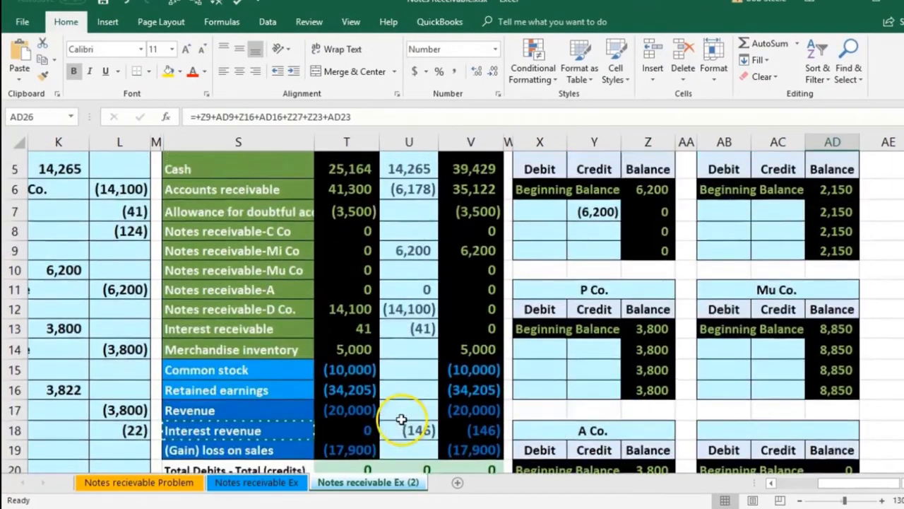
pyautogui.click(460, 298)
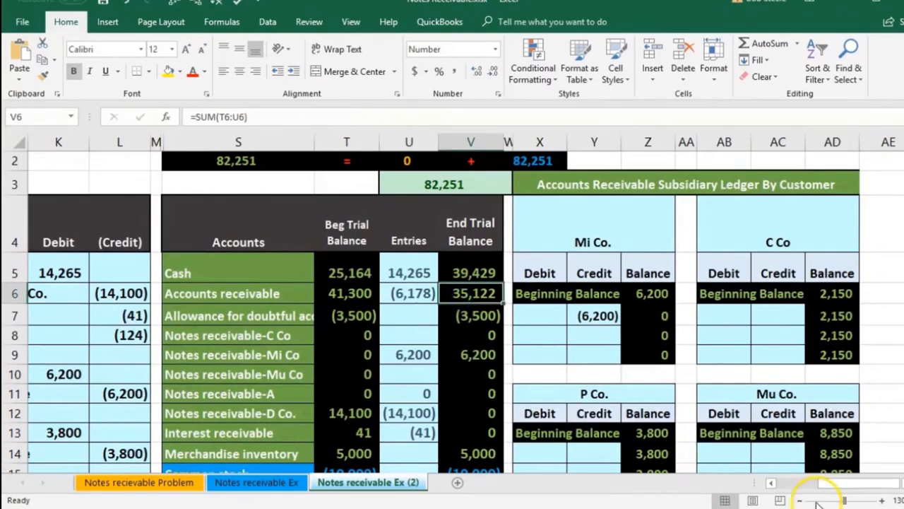
pyautogui.moveTo(840, 486); pyautogui.dragTo(802, 486)
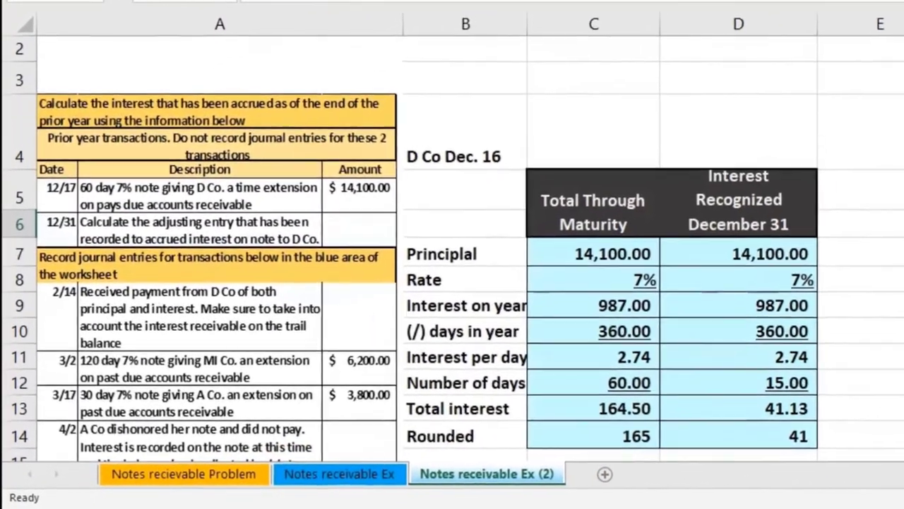
pyautogui.scroll(-2, 125, 362)
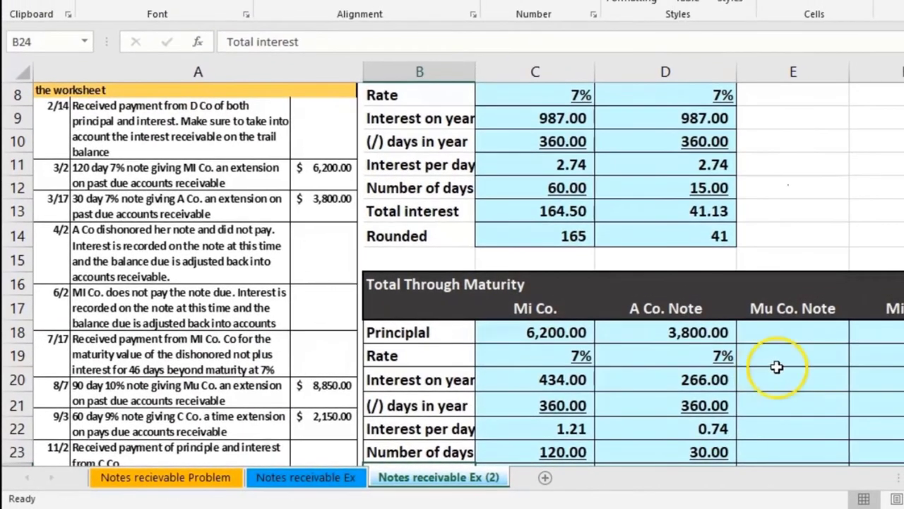
pyautogui.click(776, 366)
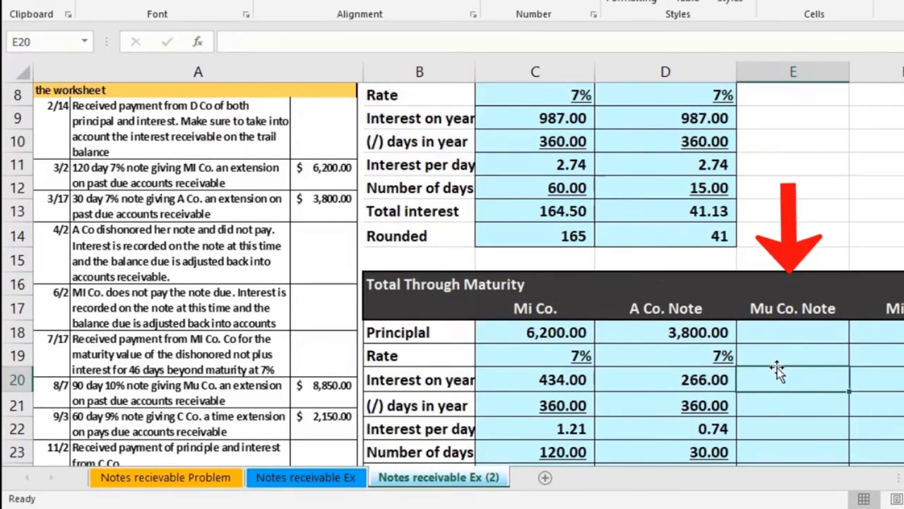
pyautogui.scroll(-1, 776, 370)
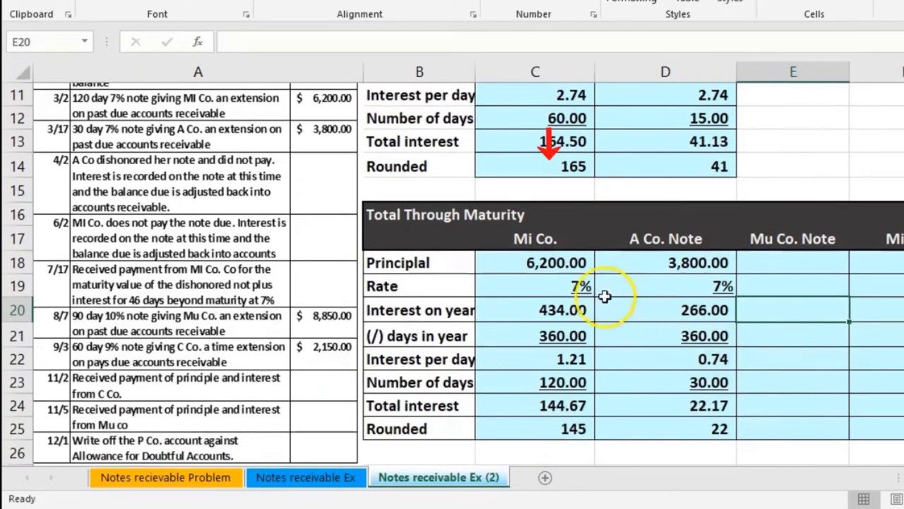
pyautogui.click(558, 262)
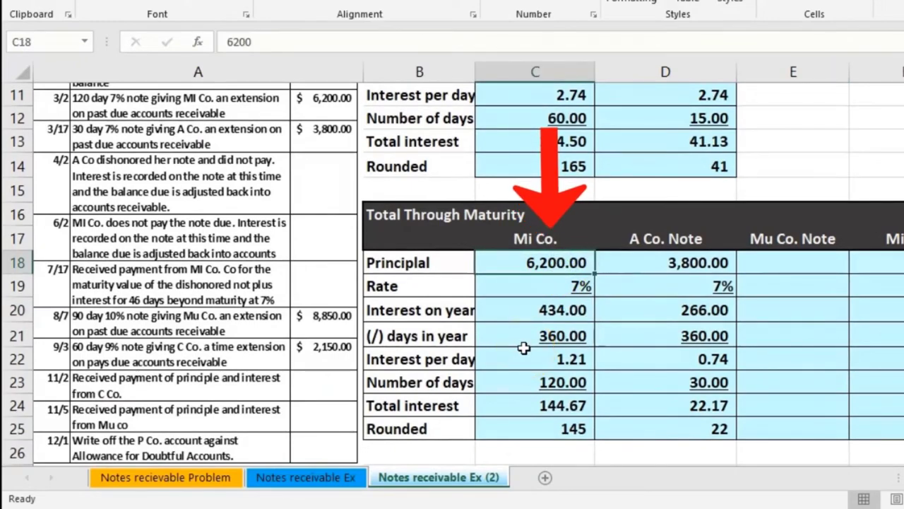
pyautogui.click(482, 428)
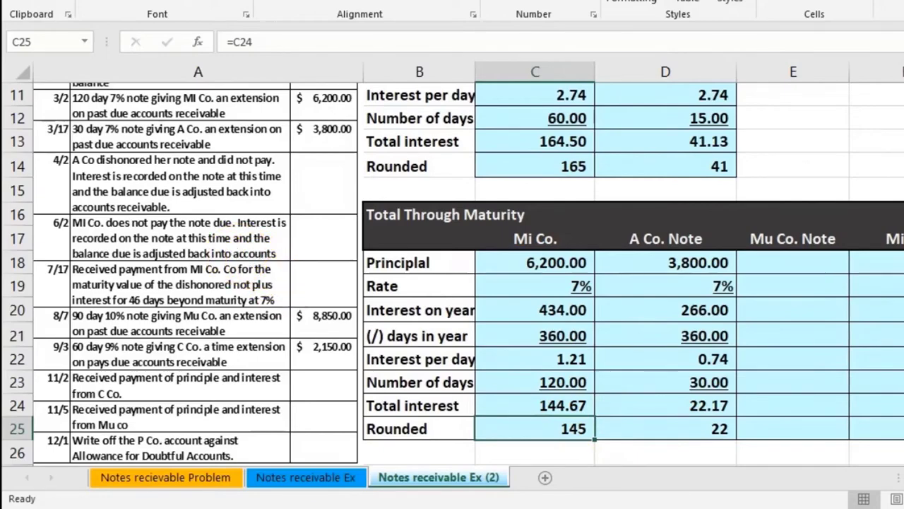
pyautogui.hscroll(10, 467, 264)
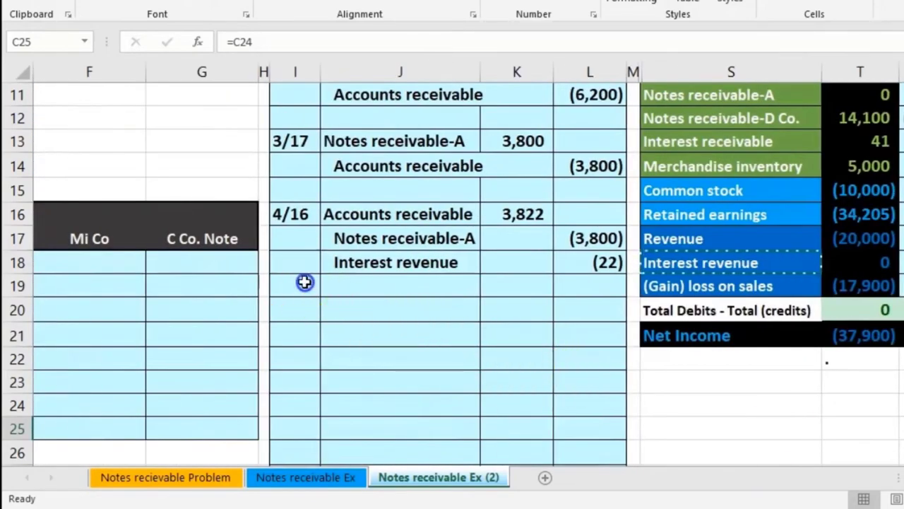
# Enter the date 6/2 for a new journal entry below the 4/16 entry
pyautogui.click(304, 282)
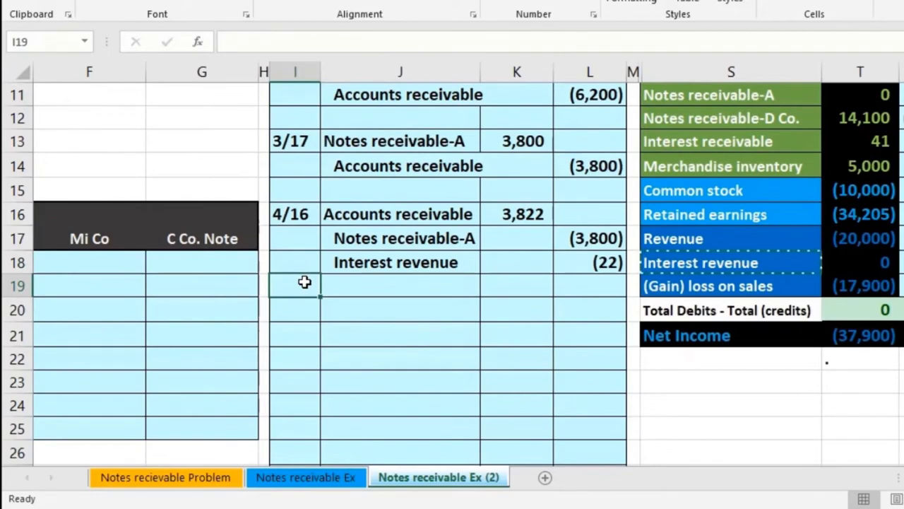
pyautogui.write('6/2')
pyautogui.press('Return')
pyautogui.click(304, 282)
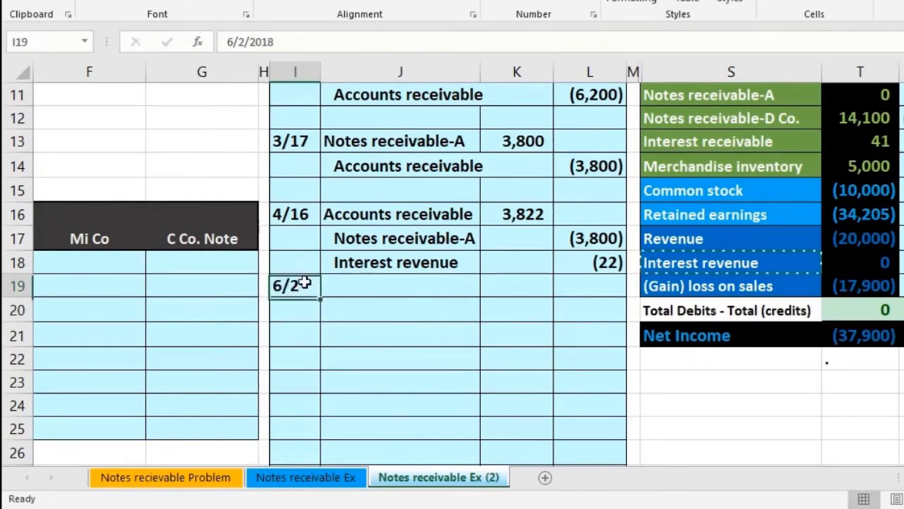
pyautogui.hscroll(3, 304, 281)
pyautogui.press('Down')
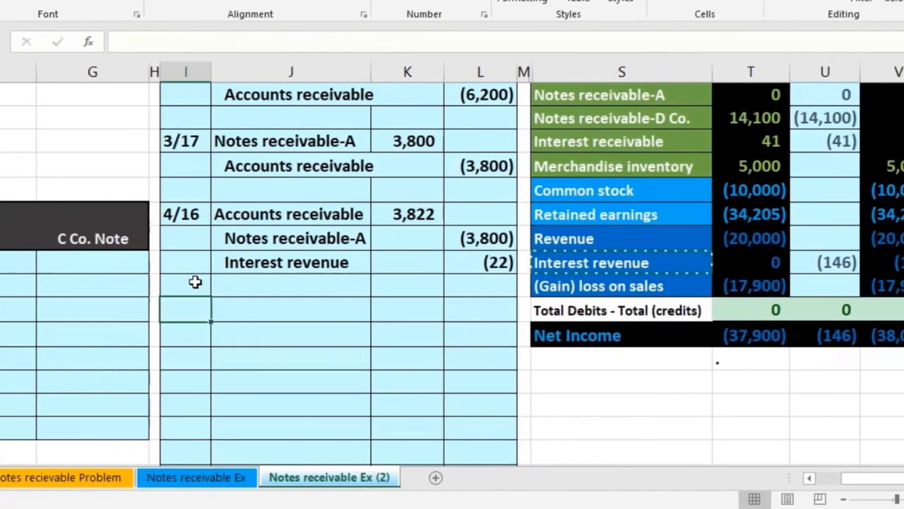
pyautogui.write('6/2')
pyautogui.press('Return')
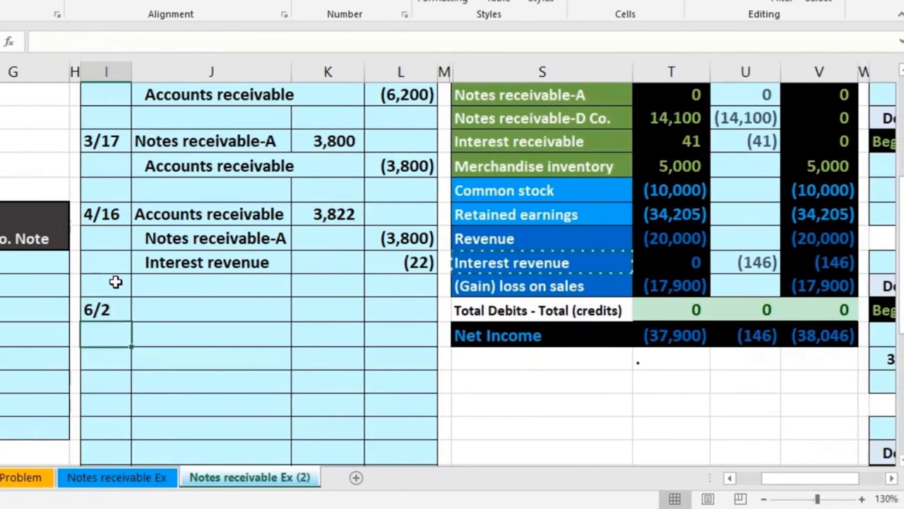
pyautogui.click(169, 312)
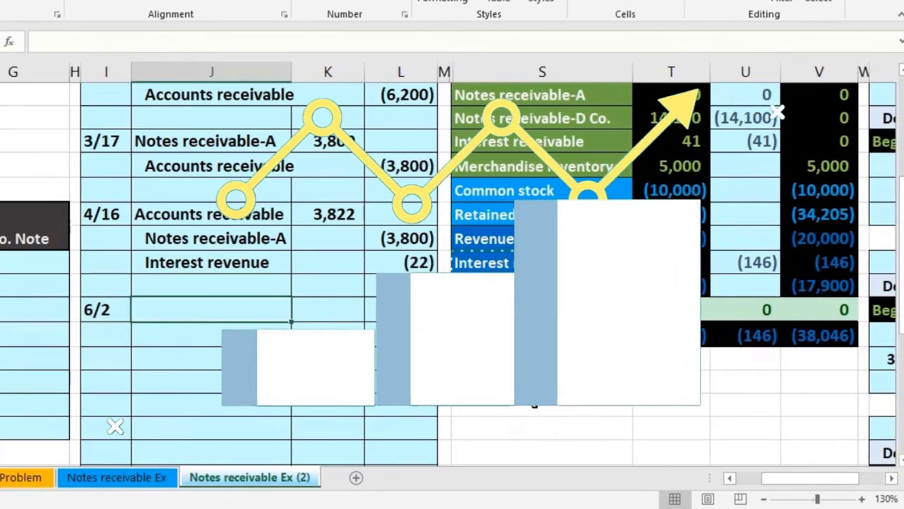
# Check the Mi Co. note's 6,200 balance and copy Accounts receivable from the trial balance
pyautogui.scroll(2, 452, 276)
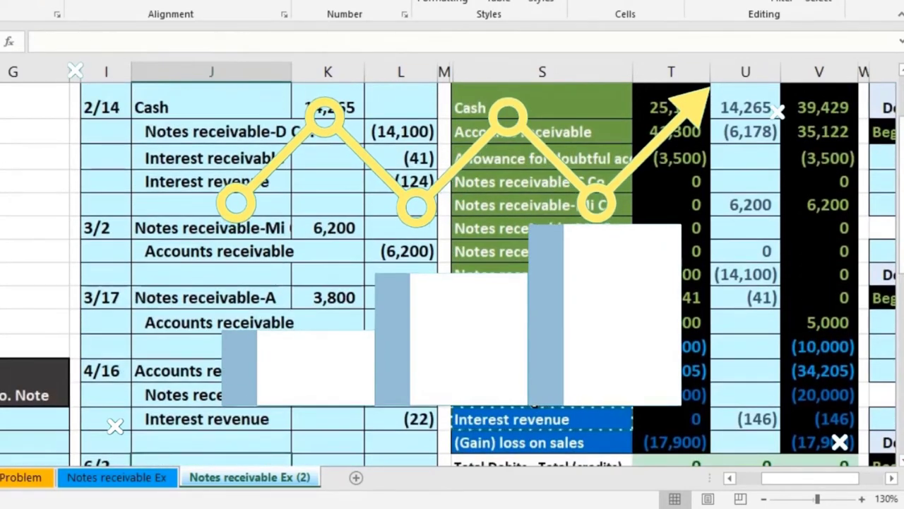
pyautogui.click(798, 207)
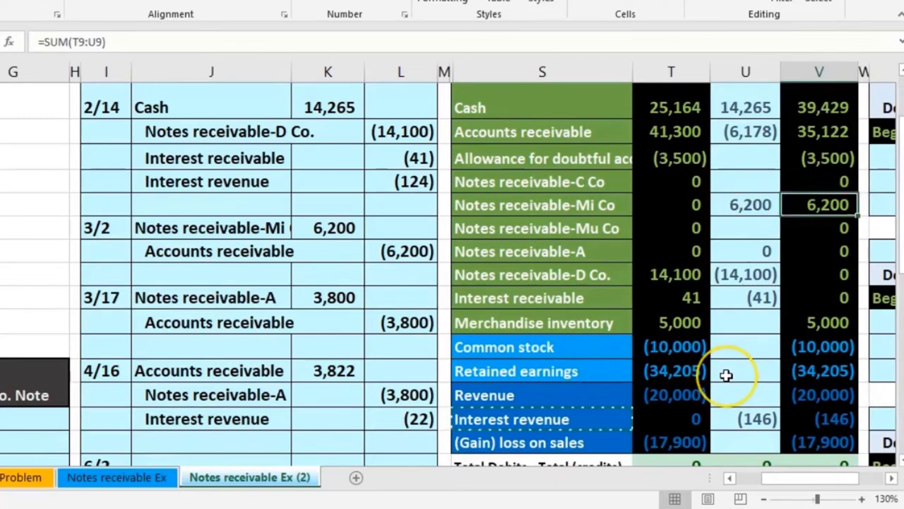
pyautogui.scroll(2, 726, 375)
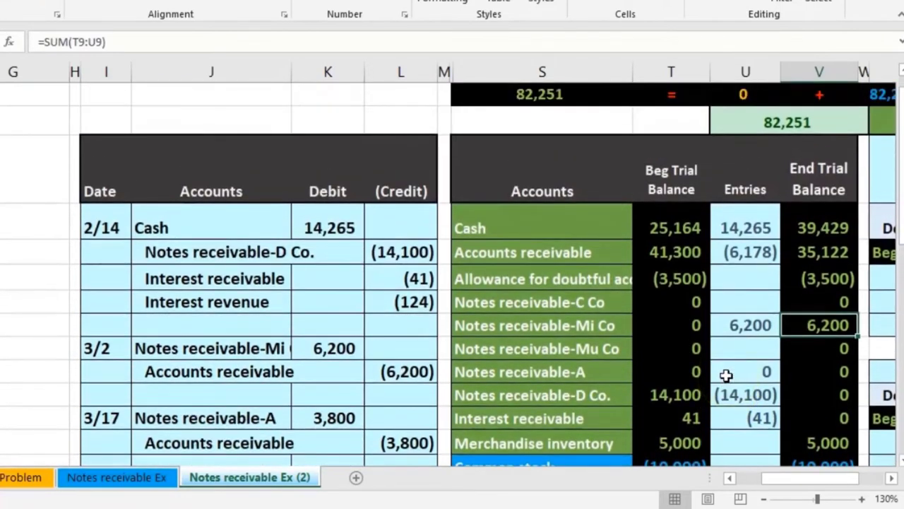
pyautogui.click(556, 248)
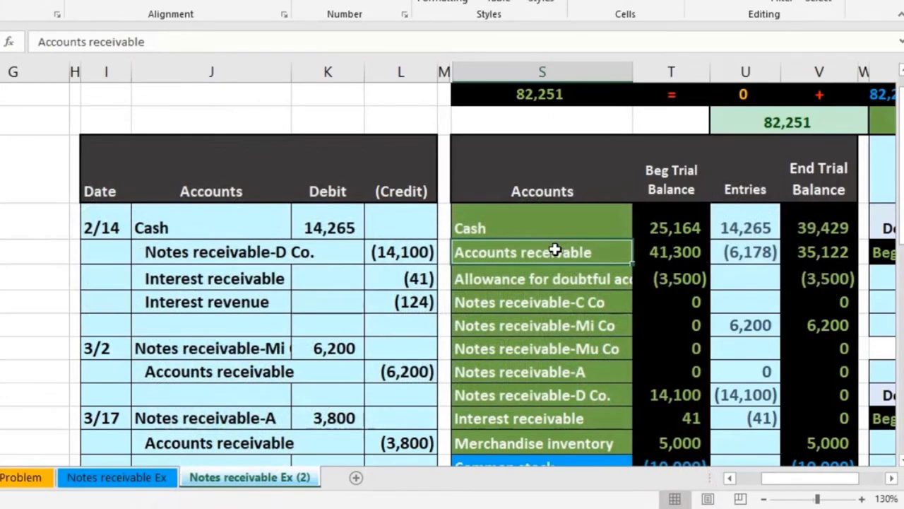
pyautogui.rightClick(555, 249)
pyautogui.click(567, 275)
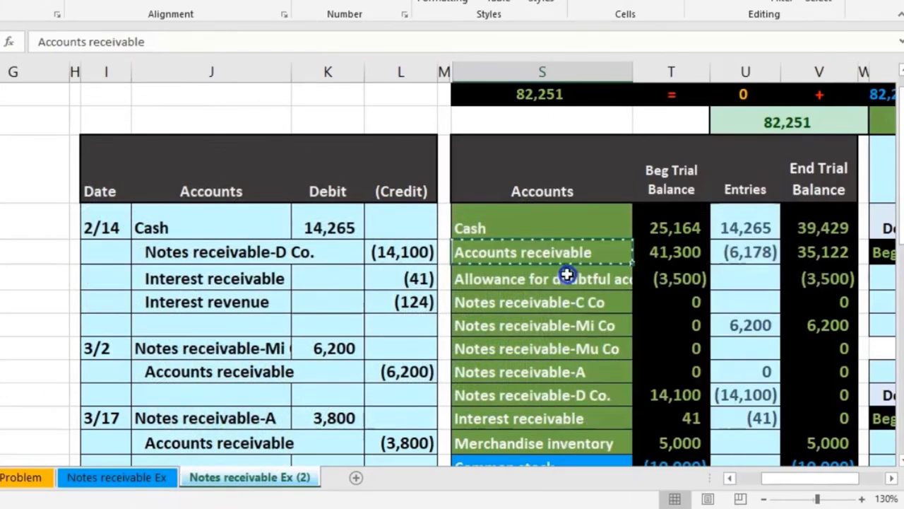
pyautogui.scroll(-4, 346, 353)
# Paste Accounts receivable on the 6/2 row and debit it =6200+145, showing 6,345
pyautogui.click(201, 310)
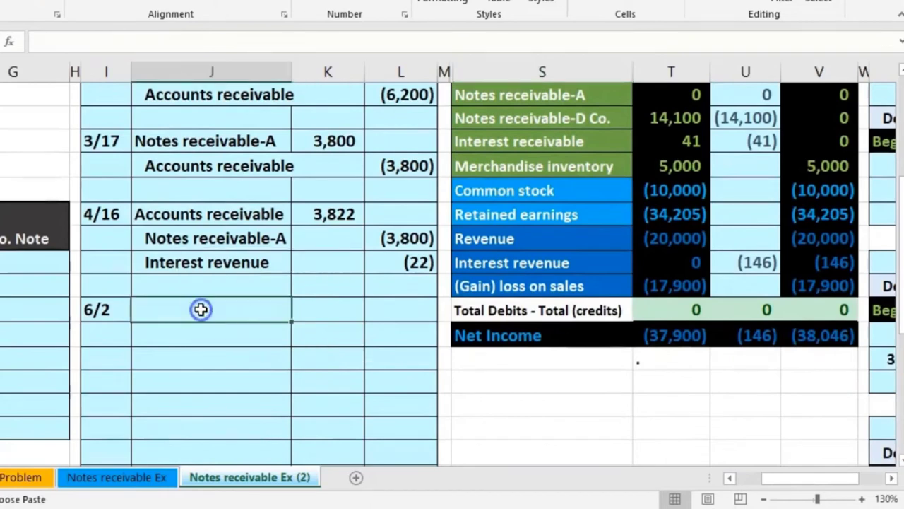
pyautogui.rightClick(201, 309)
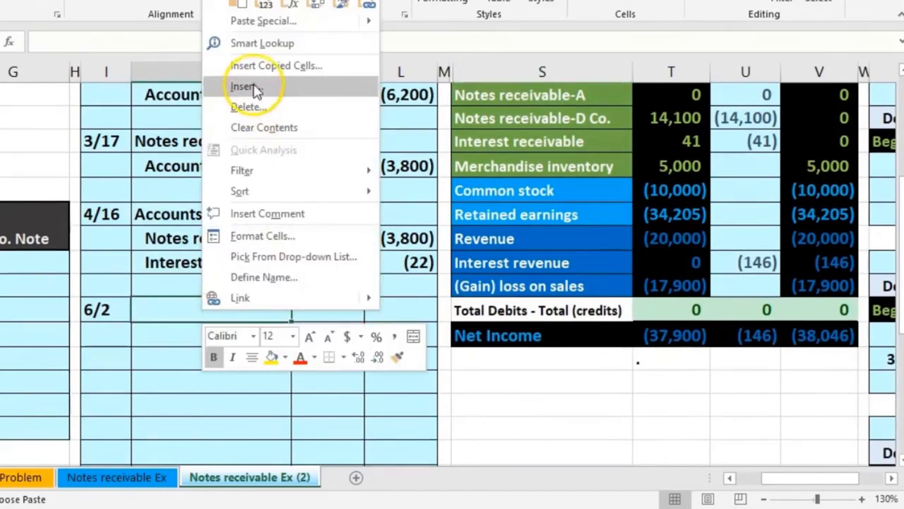
pyautogui.click(263, 5)
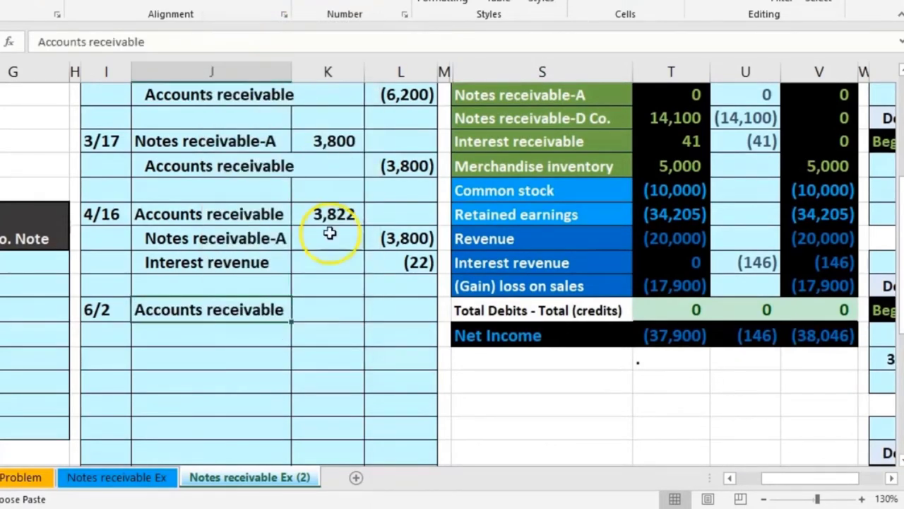
pyautogui.click(348, 302)
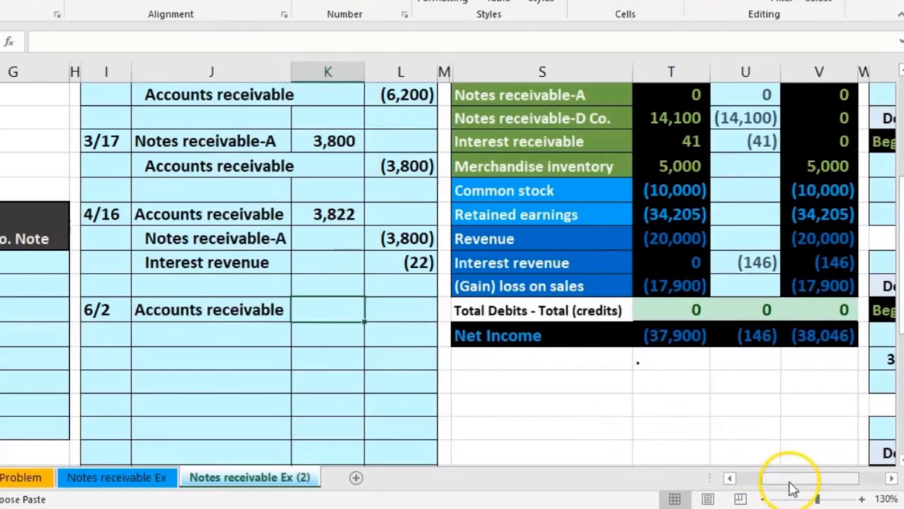
pyautogui.moveTo(791, 484); pyautogui.dragTo(756, 485)
pyautogui.scroll(-1, 622, 441)
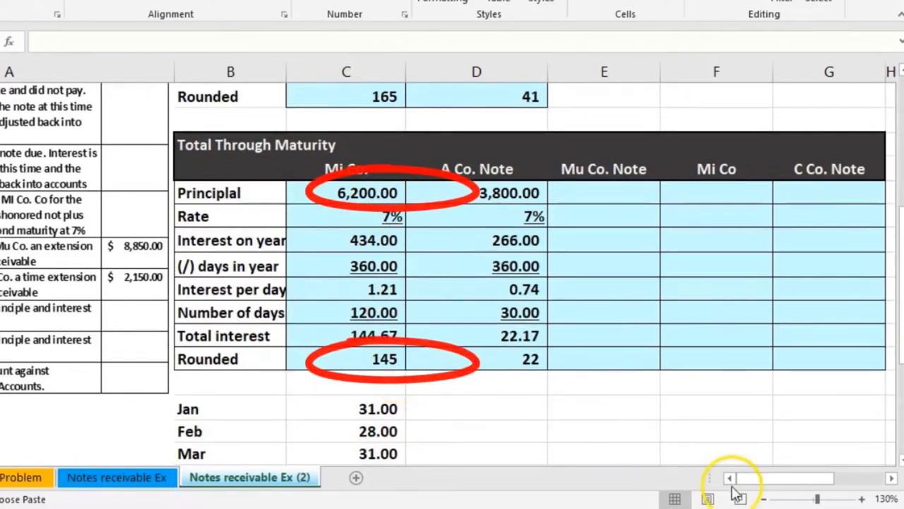
pyautogui.moveTo(760, 485); pyautogui.dragTo(773, 479)
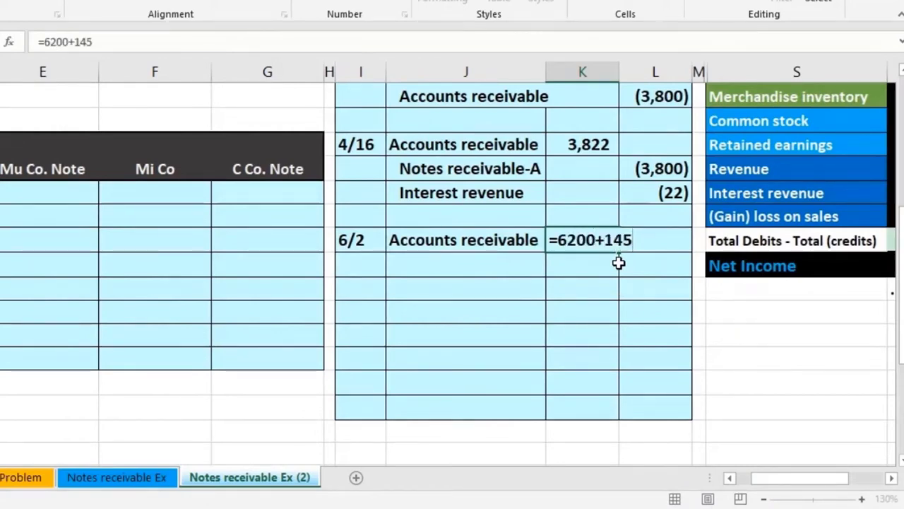
pyautogui.press('Return')
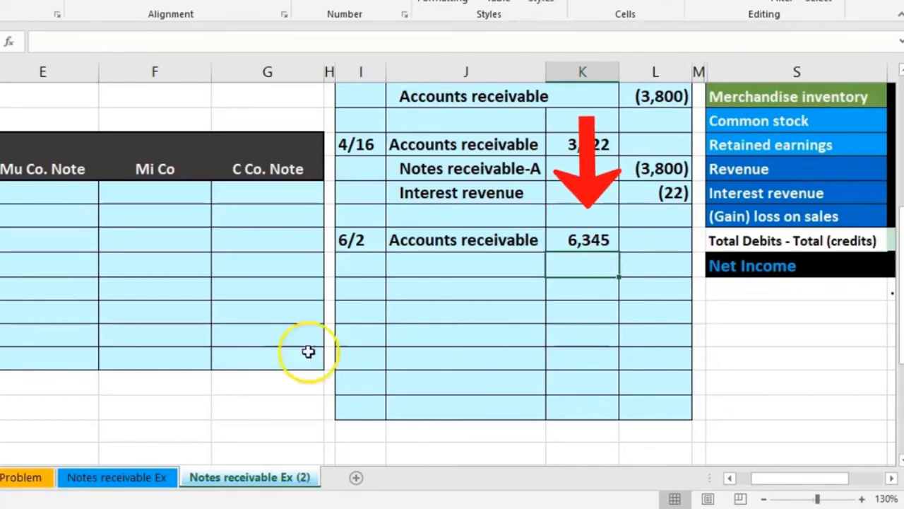
pyautogui.hscroll(5, 452, 268)
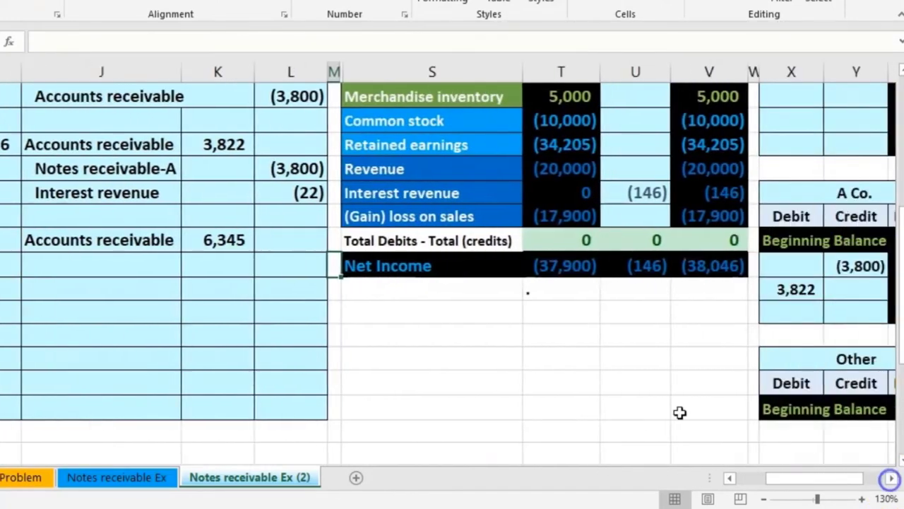
pyautogui.moveTo(126, 244); pyautogui.dragTo(189, 244)
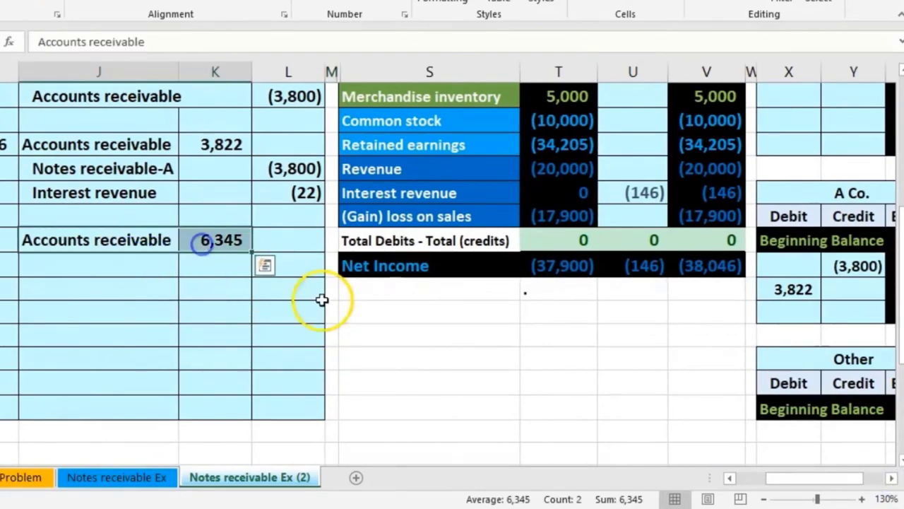
# Copy the Notes receivable-Mi Co account name from the trial balance
pyautogui.click(452, 353)
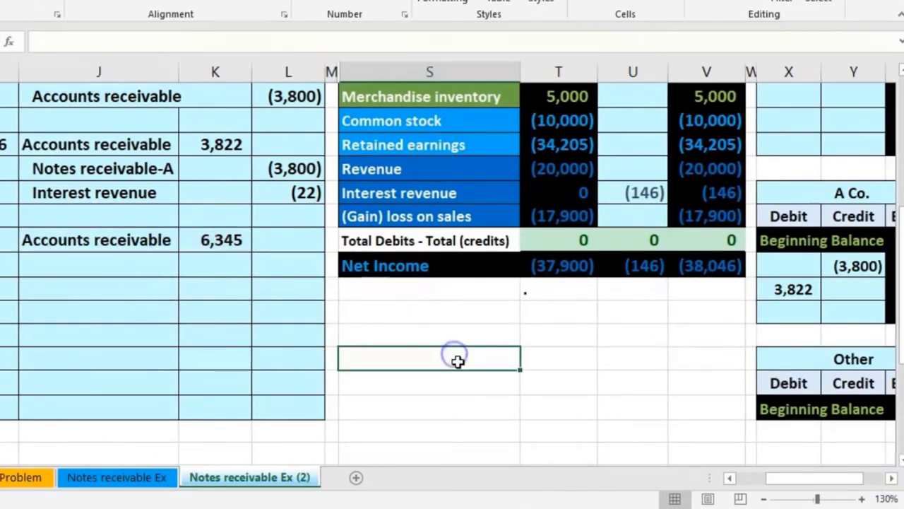
pyautogui.scroll(3, 456, 359)
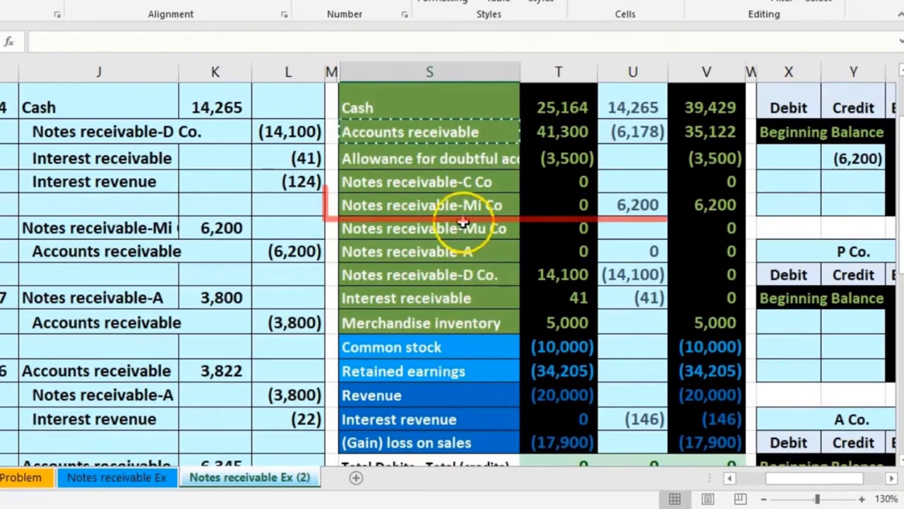
pyautogui.moveTo(450, 203); pyautogui.dragTo(688, 205)
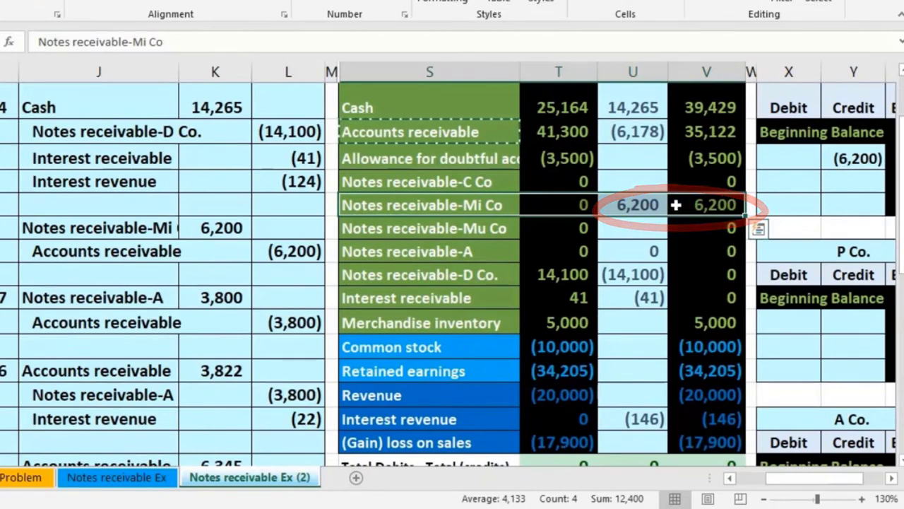
pyautogui.click(465, 204)
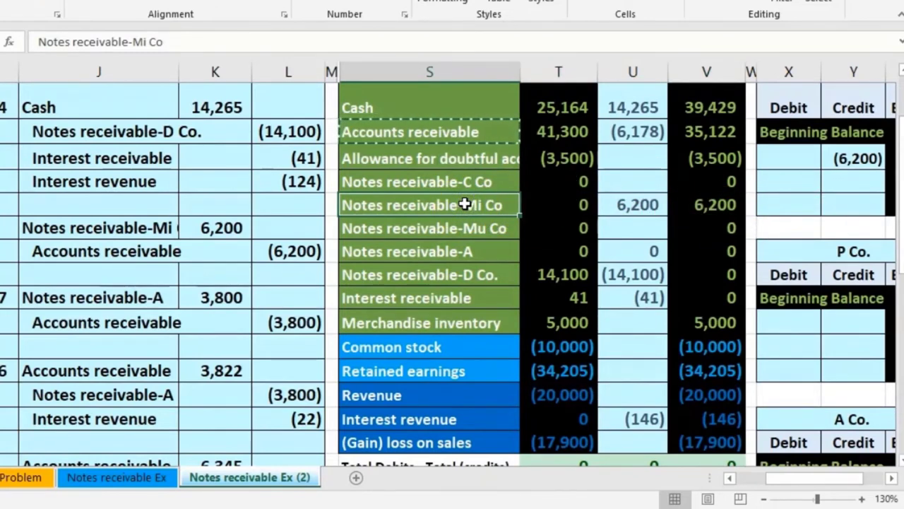
pyautogui.rightClick(464, 204)
pyautogui.click(487, 231)
# Paste Notes receivable-Mi Co as values under Accounts receivable and credit it (6,200)
pyautogui.scroll(-1, 219, 350)
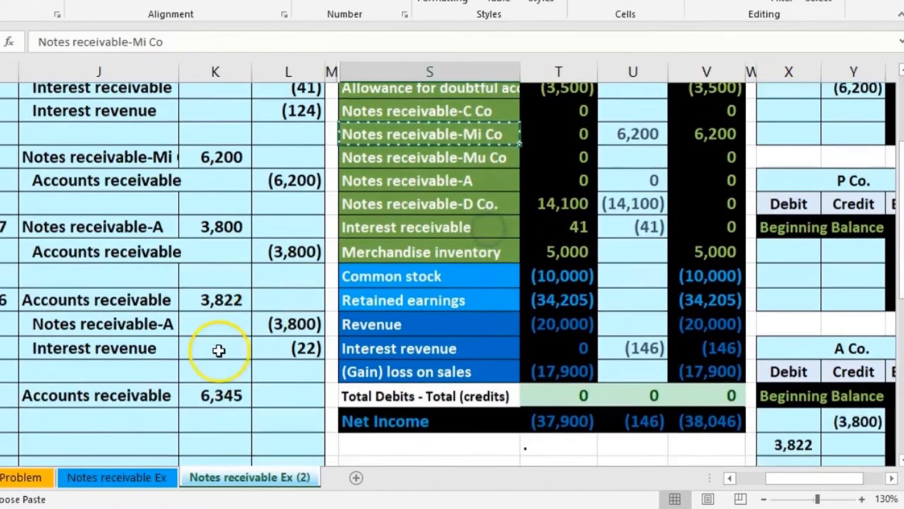
pyautogui.scroll(-1, 219, 350)
pyautogui.click(101, 404)
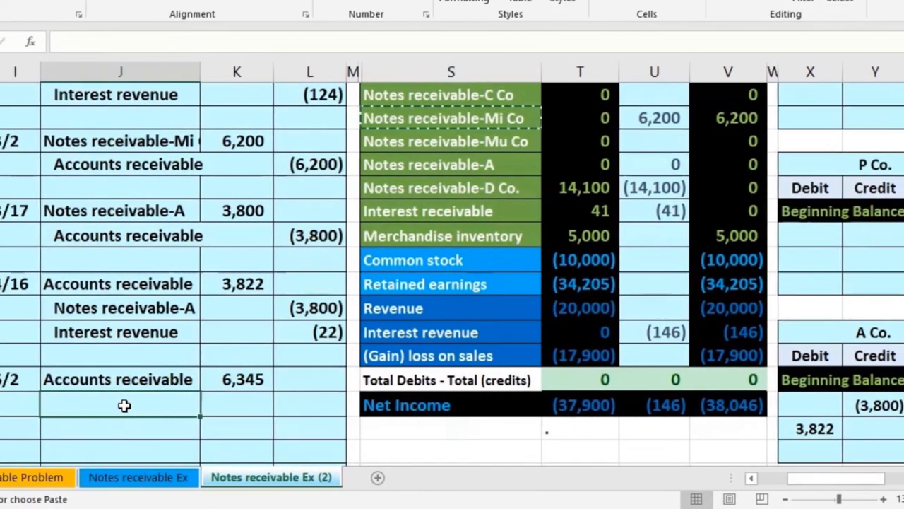
pyautogui.rightClick(124, 404)
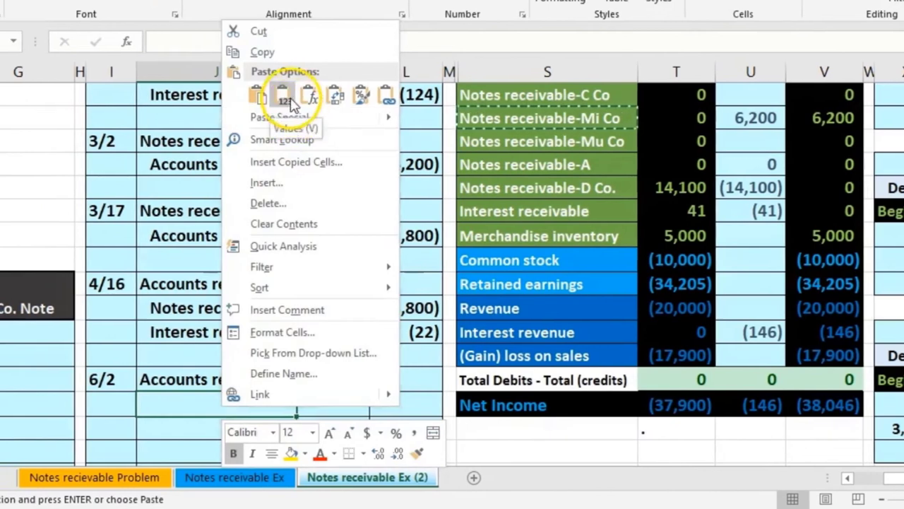
pyautogui.click(283, 97)
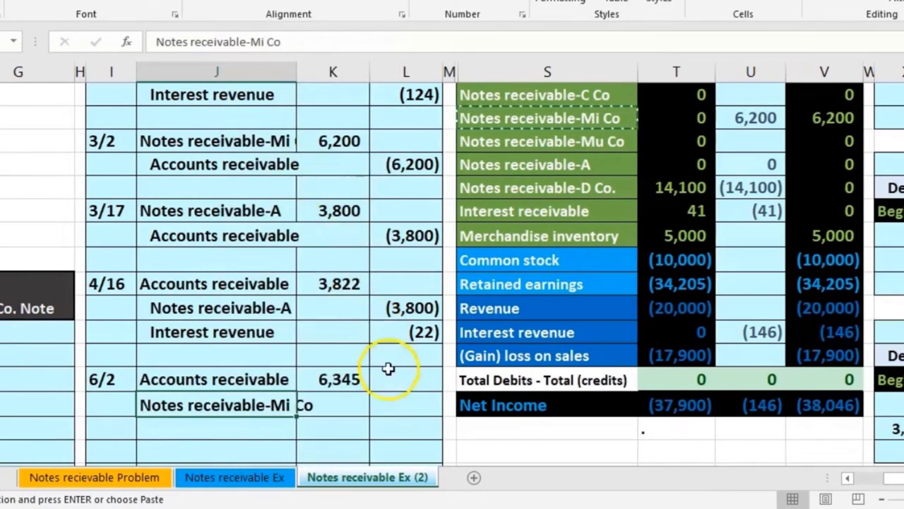
pyautogui.click(397, 403)
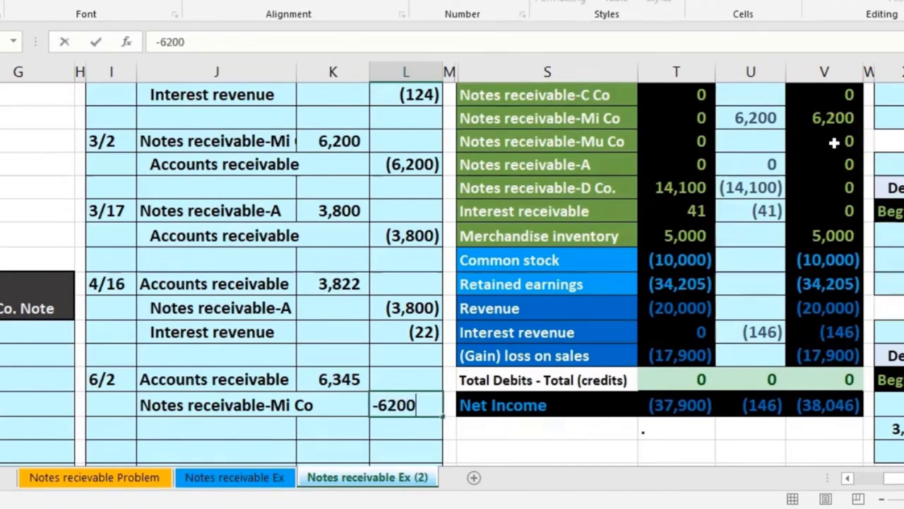
pyautogui.press('Return')
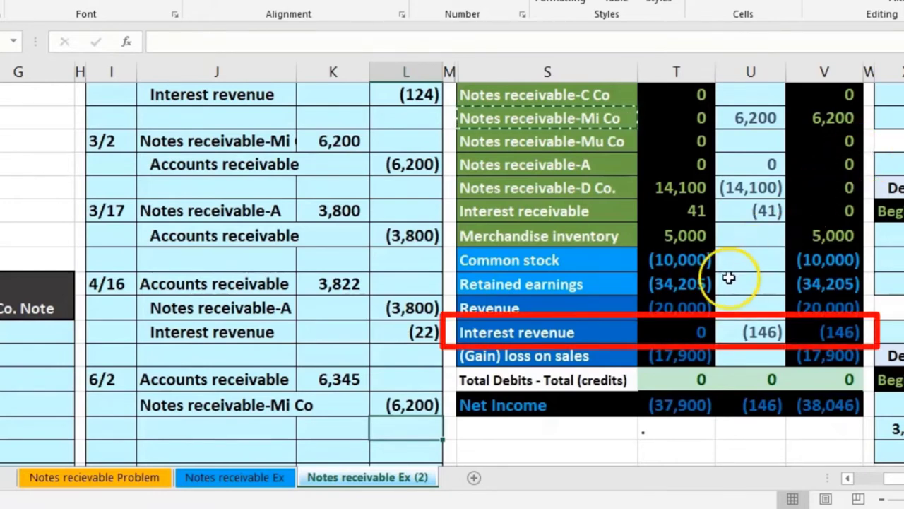
pyautogui.moveTo(626, 329); pyautogui.dragTo(758, 332)
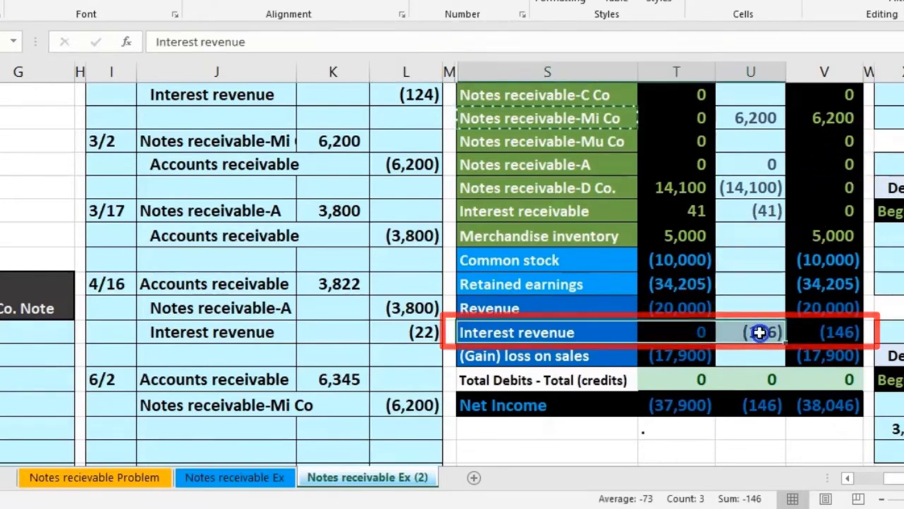
pyautogui.click(419, 424)
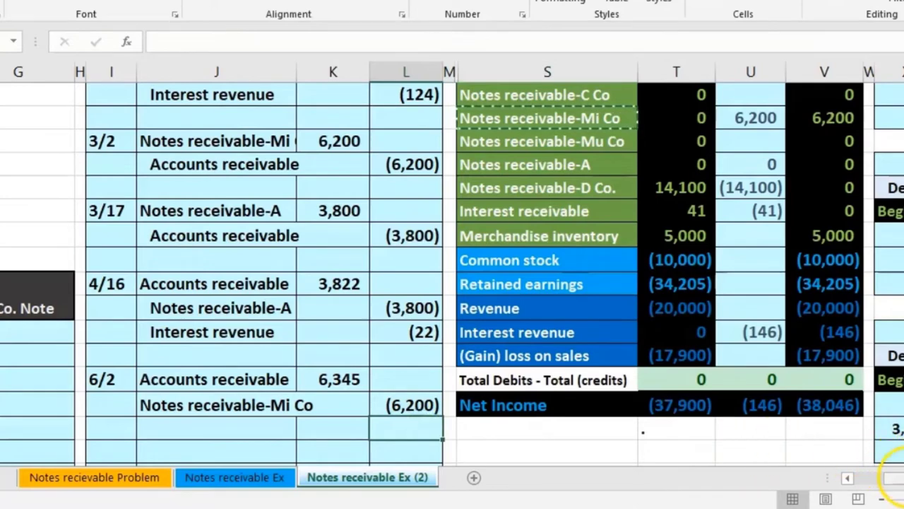
# Enter =-SUM(K20:L21) in L22 to produce the (145) balancing credit
pyautogui.moveTo(891, 478); pyautogui.dragTo(883, 479)
pyautogui.scroll(-1, 629, 430)
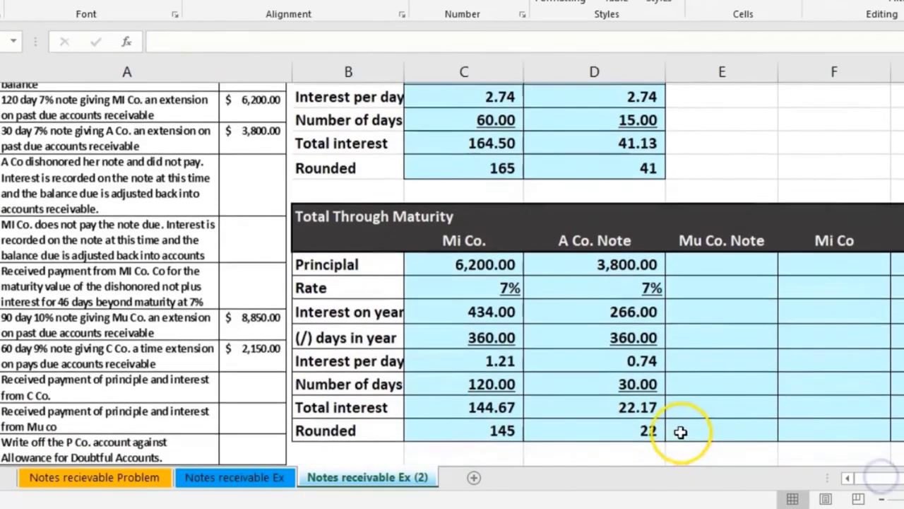
pyautogui.click(492, 431)
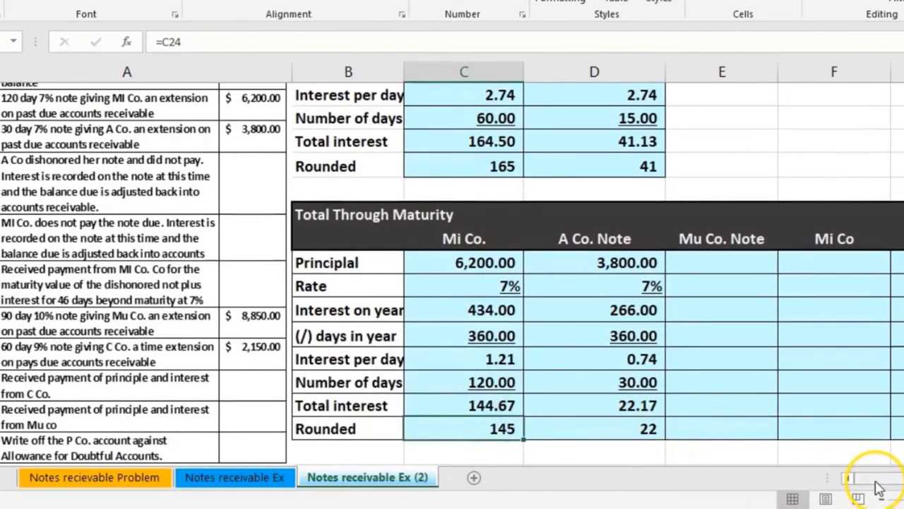
pyautogui.moveTo(880, 481); pyautogui.dragTo(894, 480)
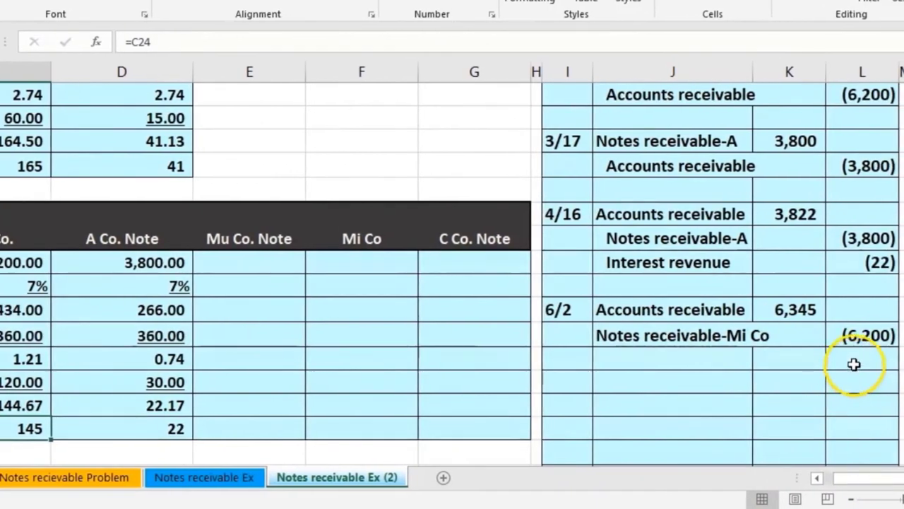
pyautogui.click(854, 364)
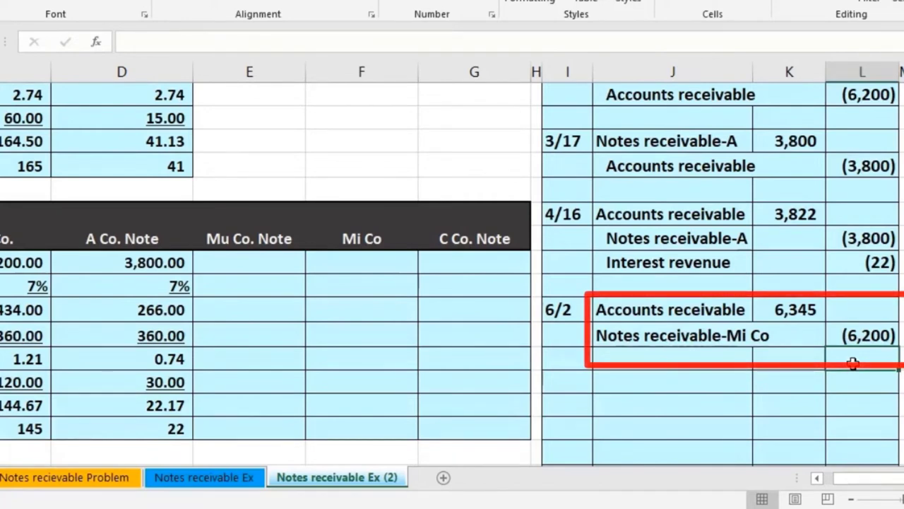
pyautogui.write('-sum')
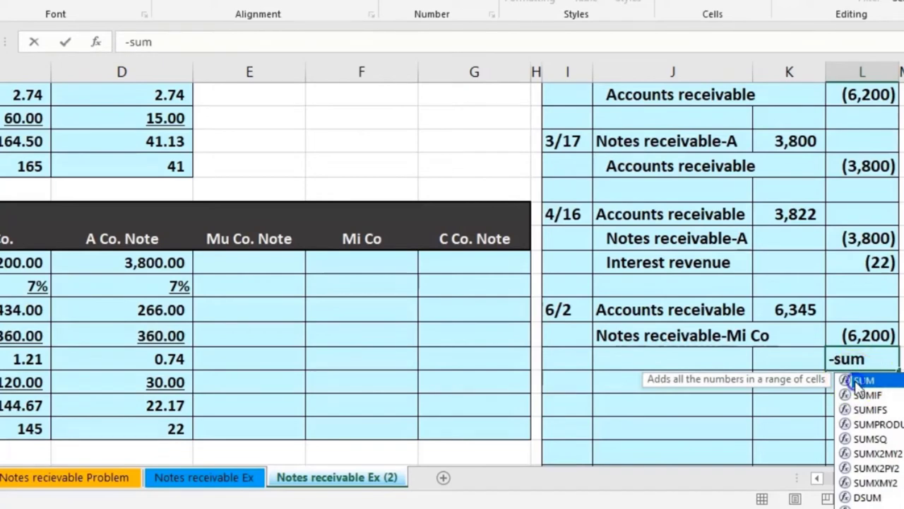
pyautogui.doubleClick(858, 381)
pyautogui.moveTo(826, 318); pyautogui.dragTo(856, 335)
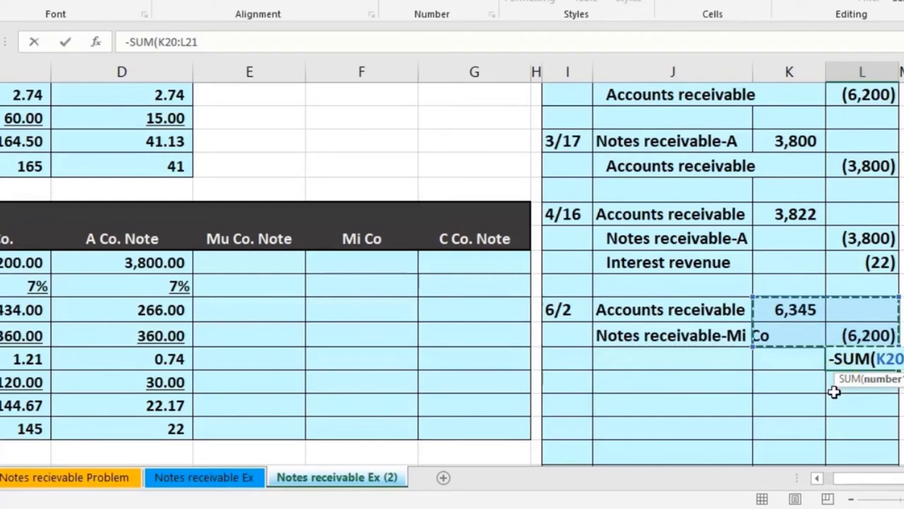
pyautogui.press('Return')
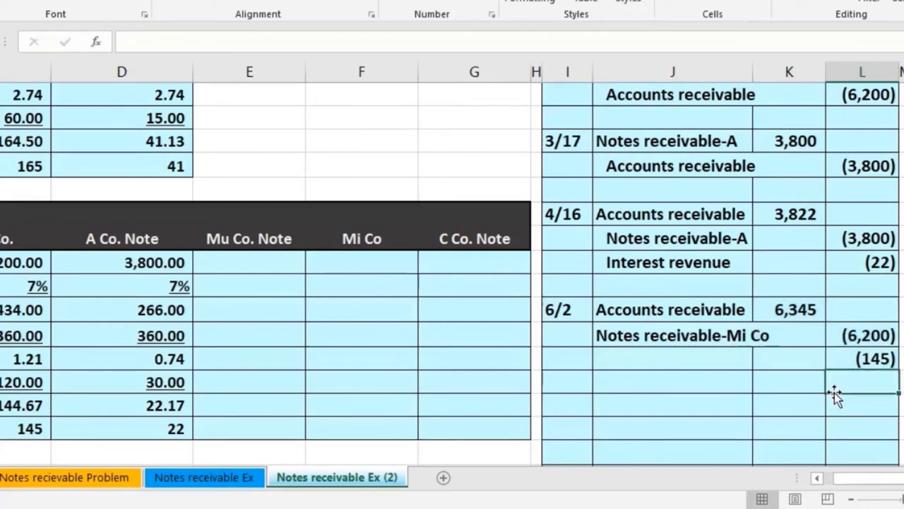
# Copy 'Interest revenue' from the trial balance into J22 as the credit account
pyautogui.moveTo(871, 469); pyautogui.dragTo(890, 449)
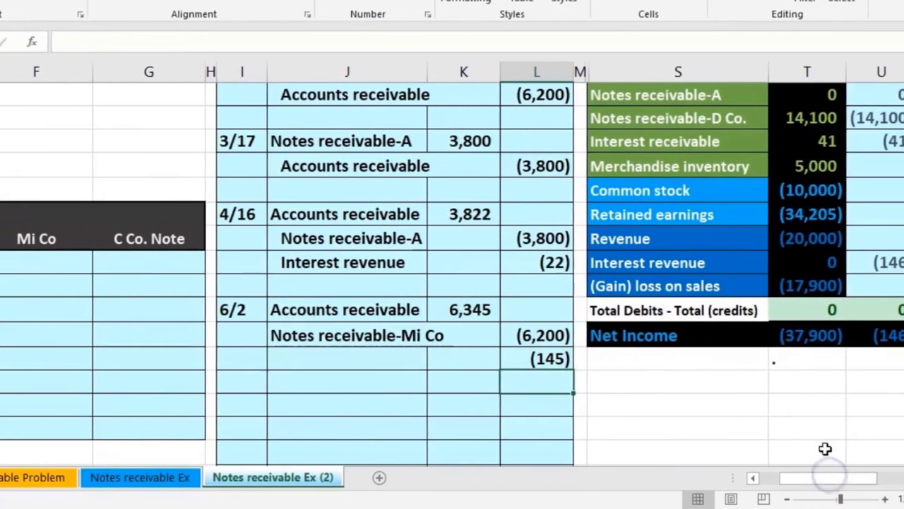
pyautogui.click(720, 263)
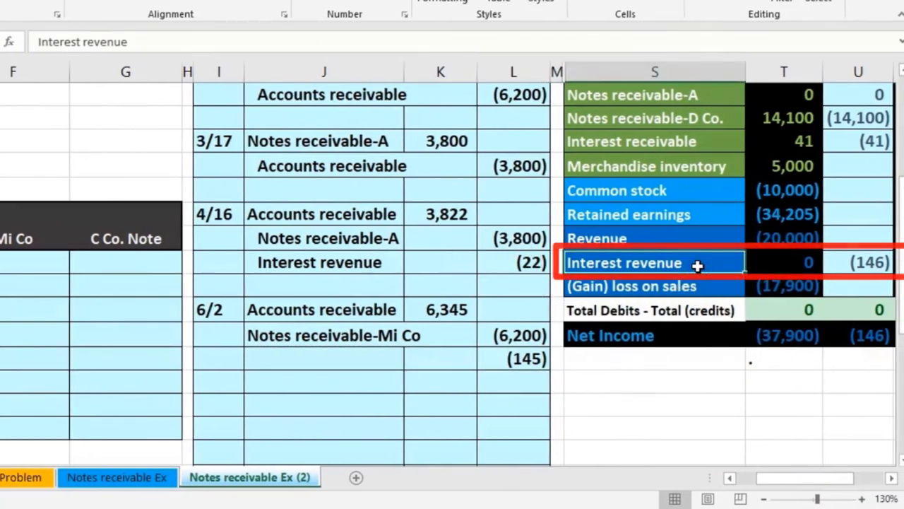
pyautogui.rightClick(697, 264)
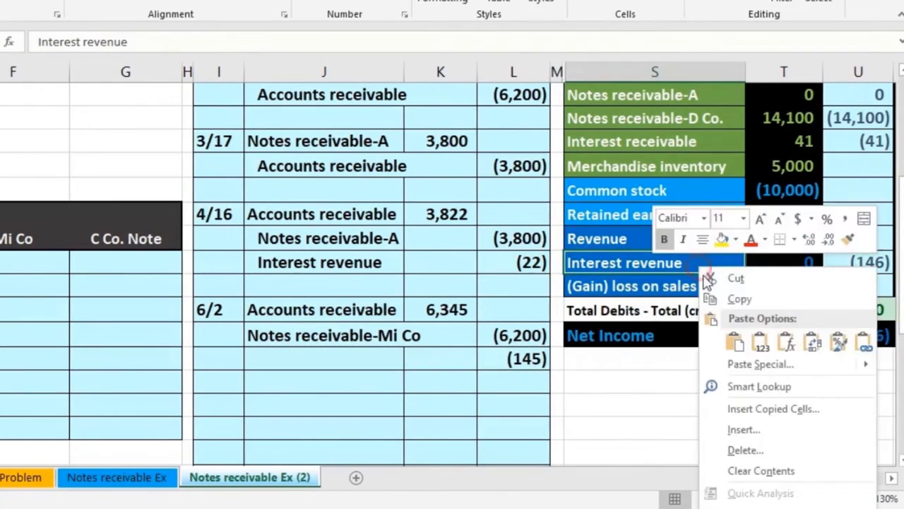
pyautogui.click(715, 296)
pyautogui.click(358, 362)
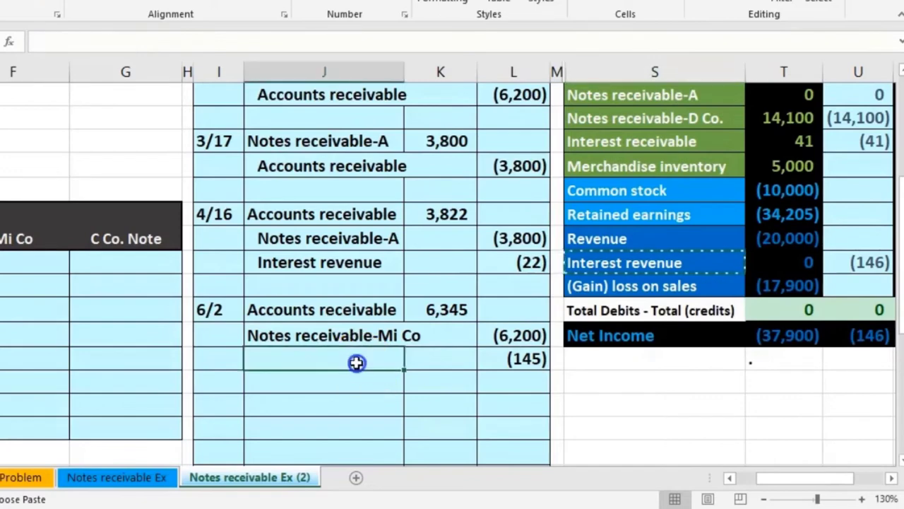
pyautogui.rightClick(357, 362)
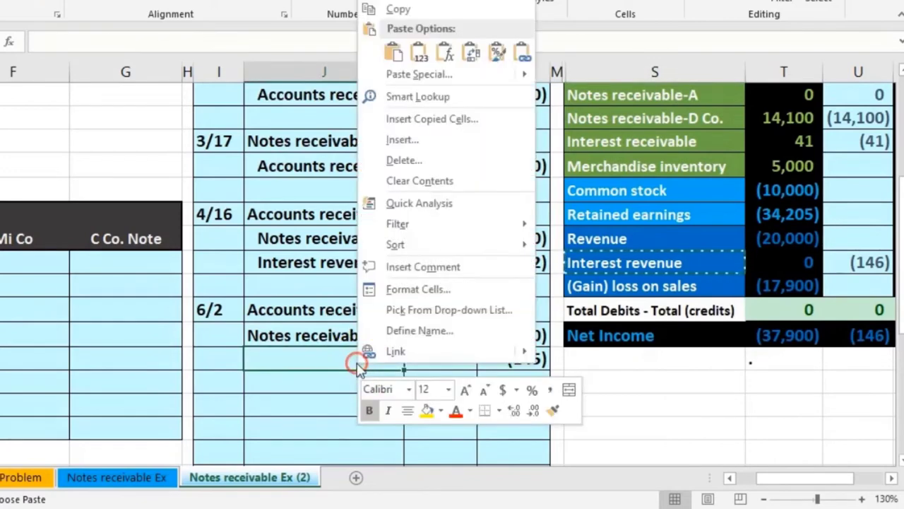
pyautogui.click(416, 48)
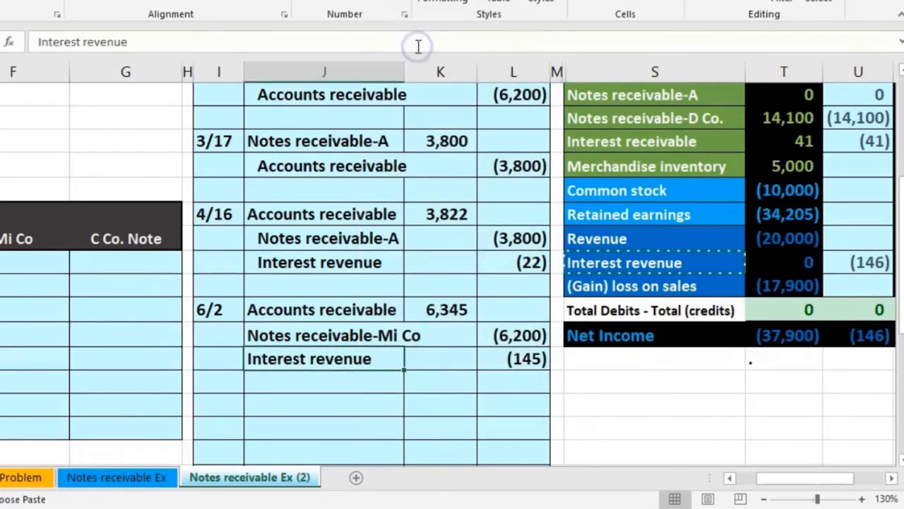
# Increase the indent of the credit account names in J21:J22
pyautogui.moveTo(353, 337); pyautogui.dragTo(349, 347)
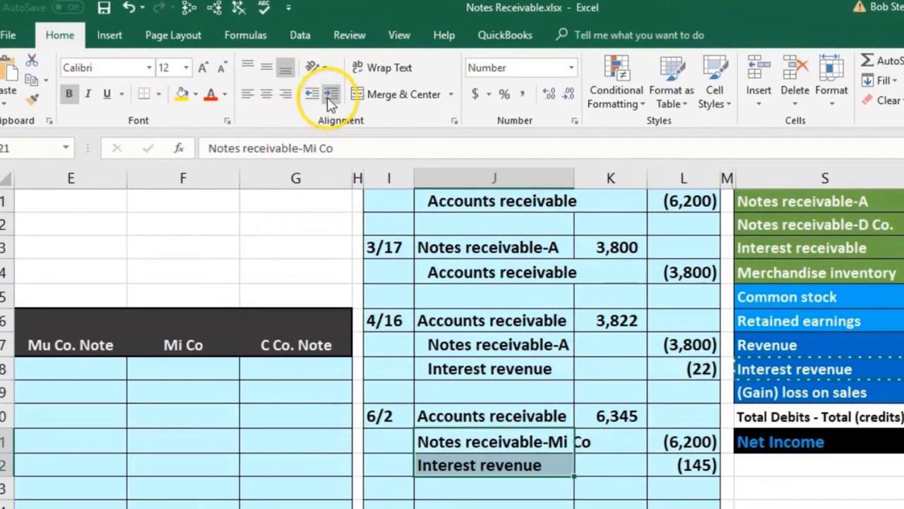
pyautogui.click(330, 95)
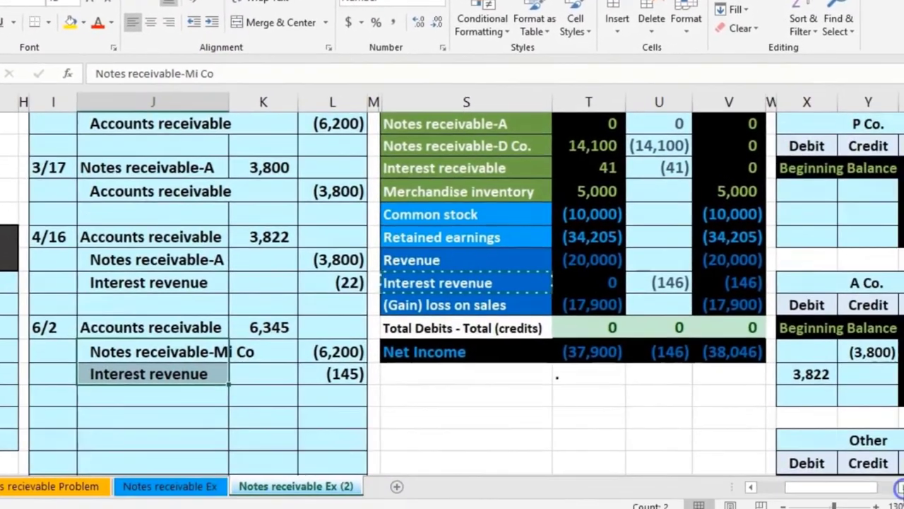
pyautogui.click(799, 463)
# Append +K20 to the Accounts receivable entries formula to post the 6,345 debit
pyautogui.moveTo(195, 320); pyautogui.dragTo(235, 322)
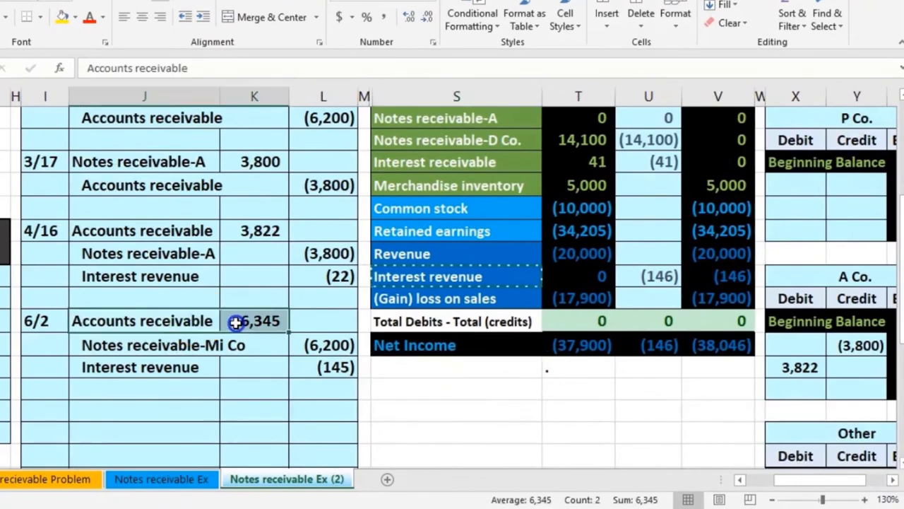
pyautogui.scroll(2, 463, 346)
pyautogui.moveTo(424, 154); pyautogui.dragTo(606, 159)
pyautogui.click(643, 153)
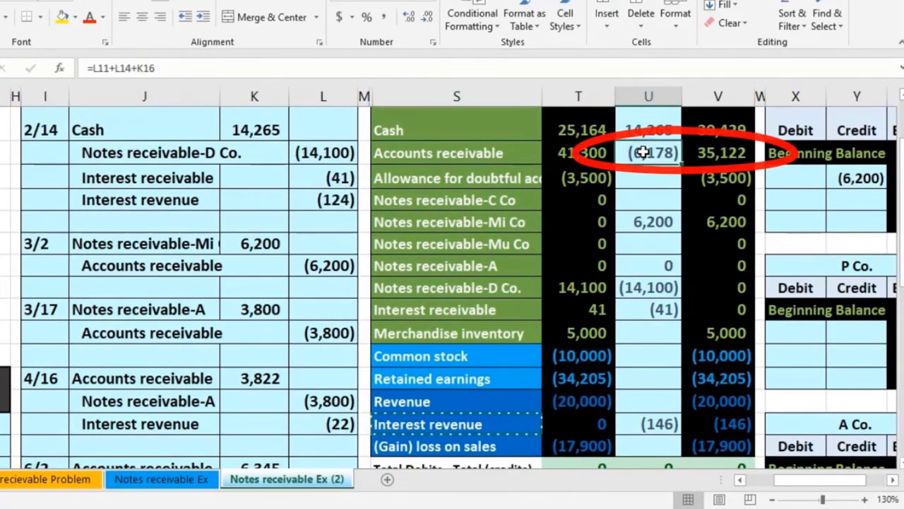
pyautogui.doubleClick(643, 152)
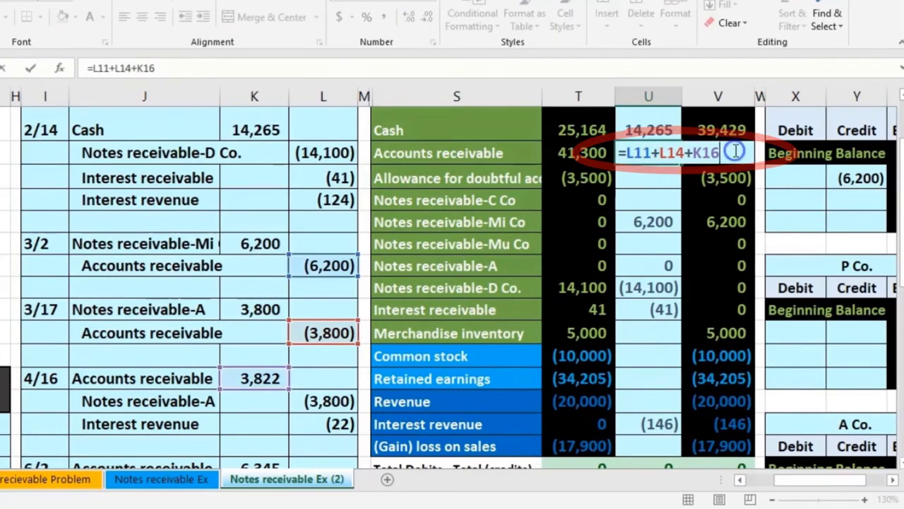
pyautogui.write('+')
pyautogui.scroll(-1, 657, 232)
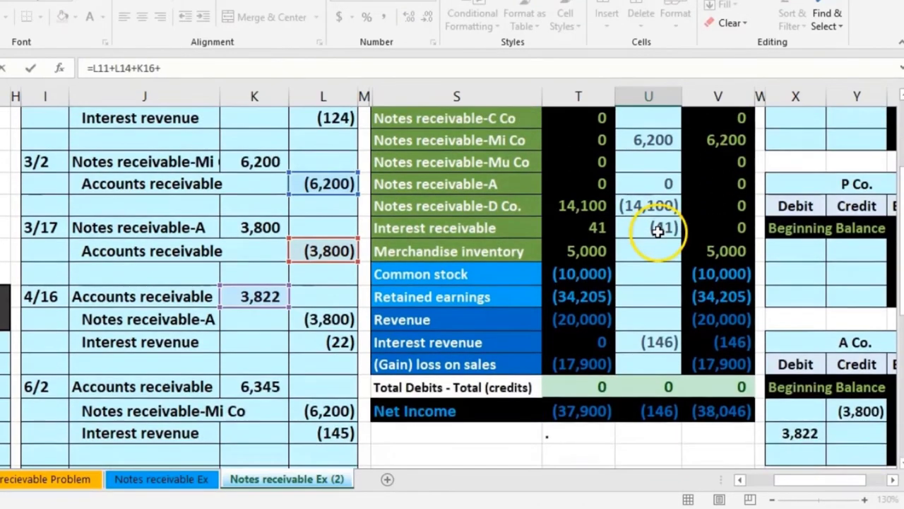
pyautogui.click(269, 385)
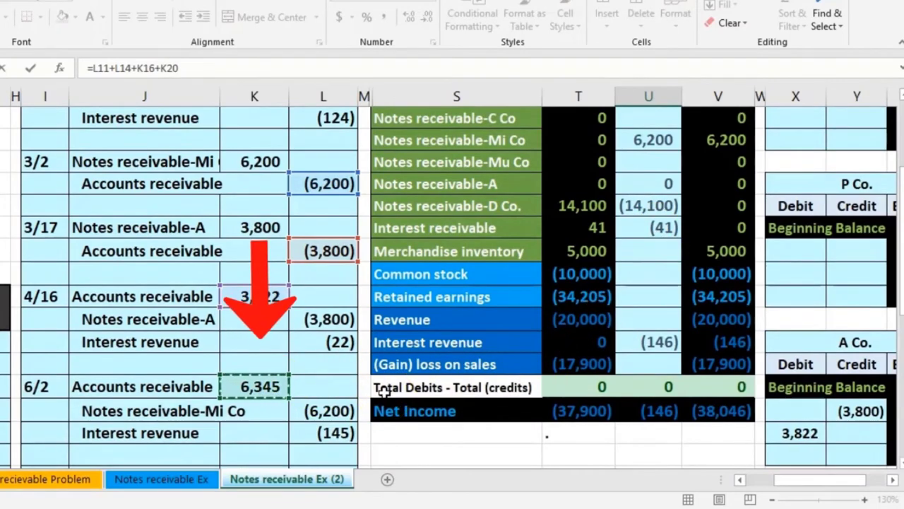
pyautogui.press('Return')
pyautogui.scroll(2, 484, 327)
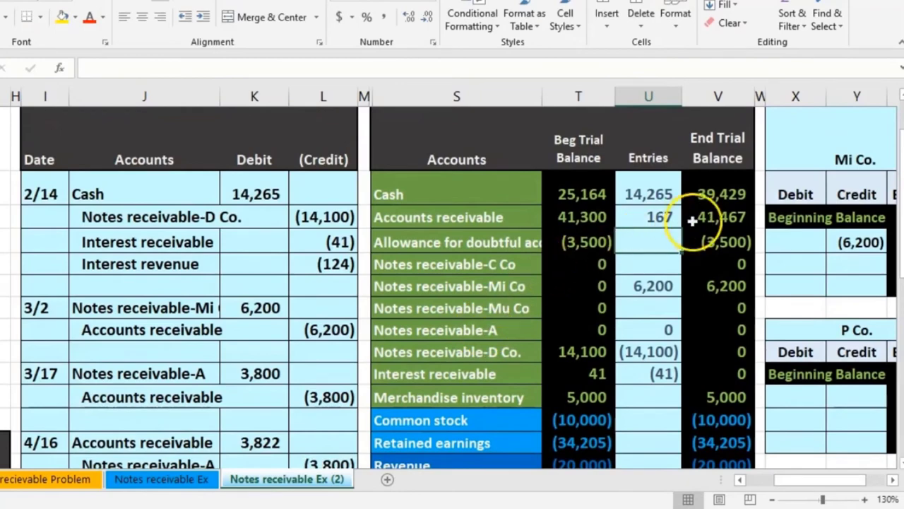
pyautogui.click(693, 221)
pyautogui.scroll(-2, 643, 272)
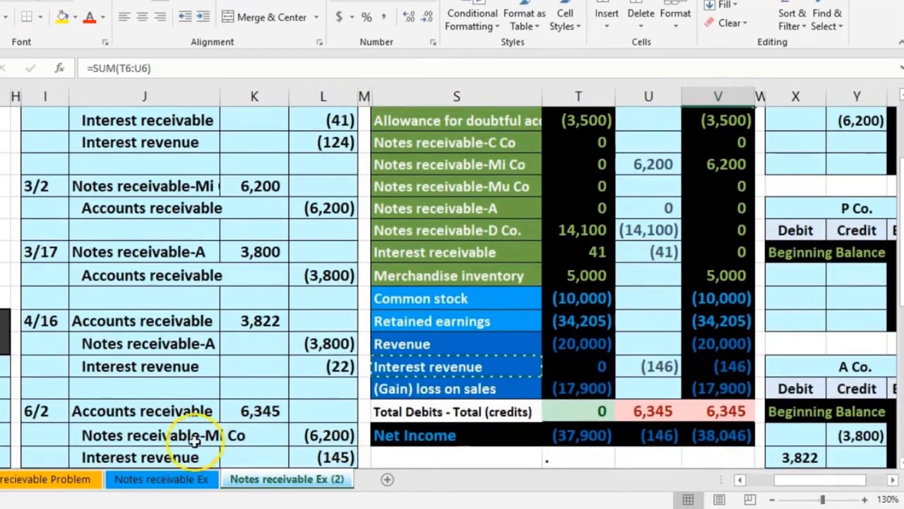
# Append +L21 to the Notes receivable-Mi Co entries formula to post the (6,200) credit
pyautogui.moveTo(194, 438); pyautogui.dragTo(311, 427)
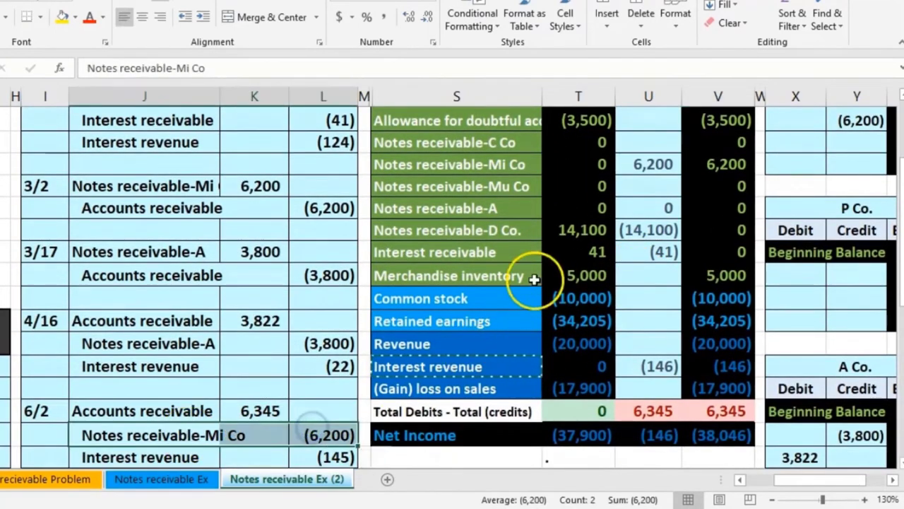
pyautogui.moveTo(523, 163); pyautogui.dragTo(686, 162)
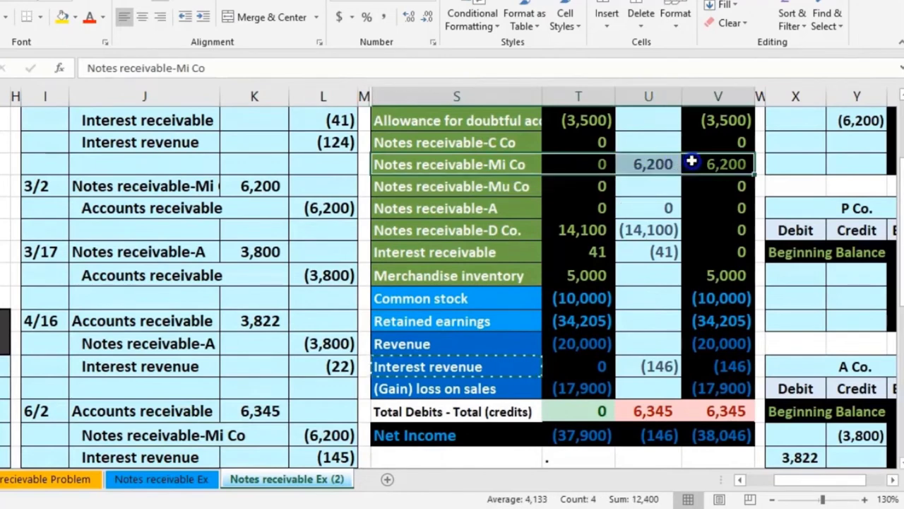
pyautogui.click(661, 164)
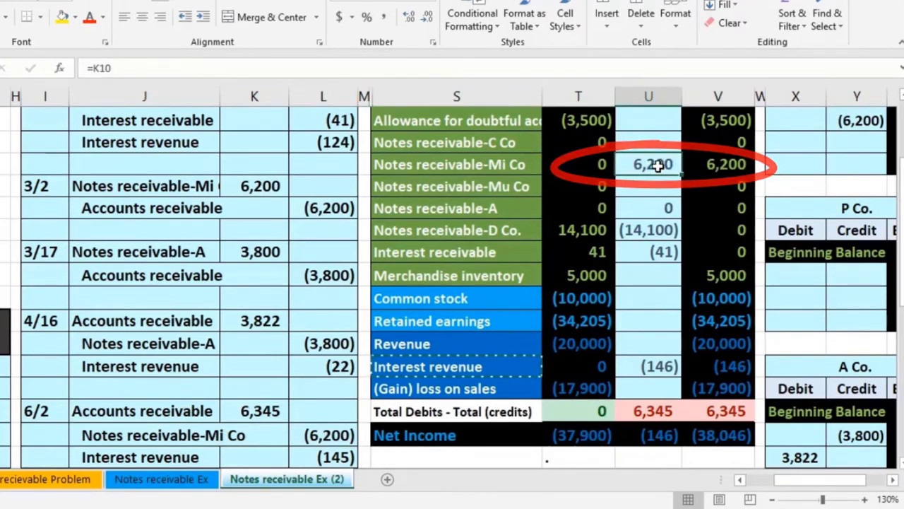
pyautogui.doubleClick(657, 165)
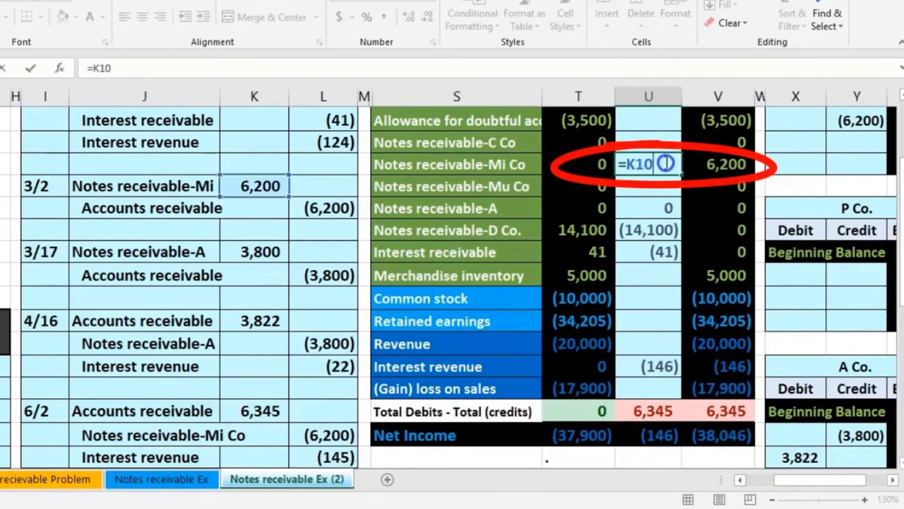
pyautogui.write('+')
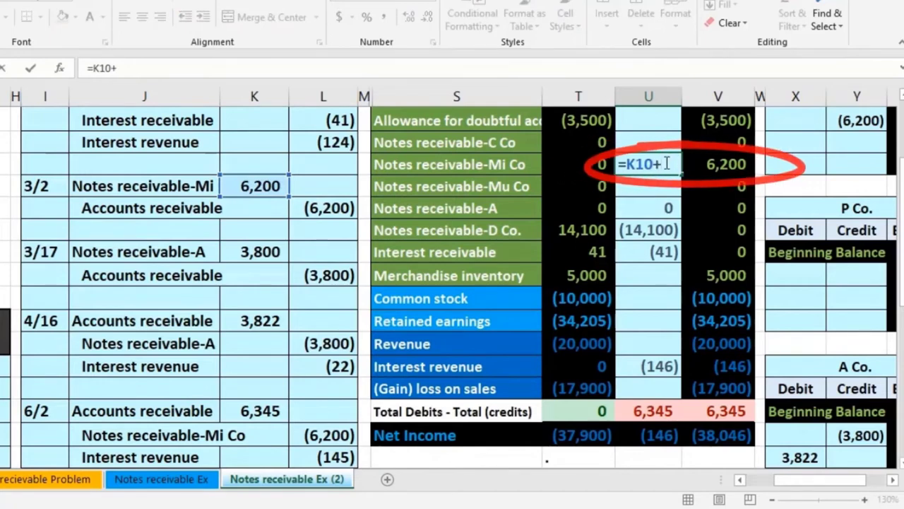
pyautogui.click(350, 432)
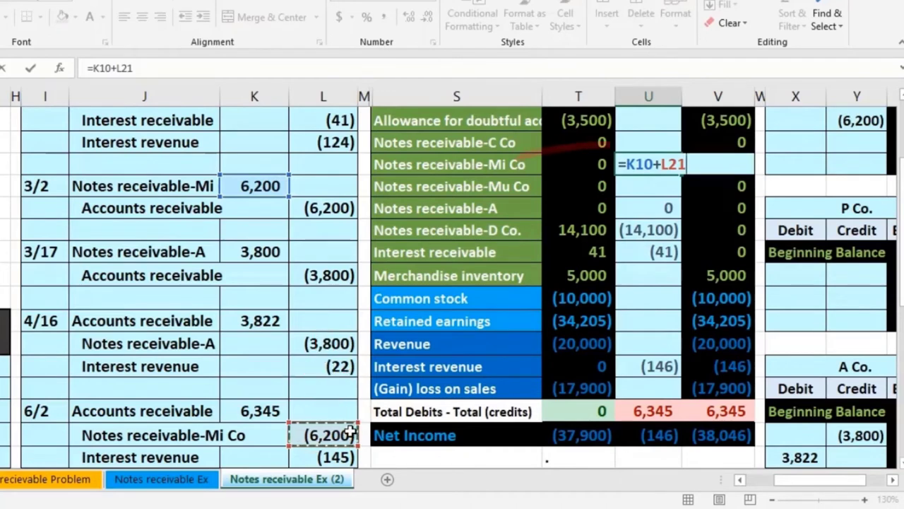
pyautogui.press('Return')
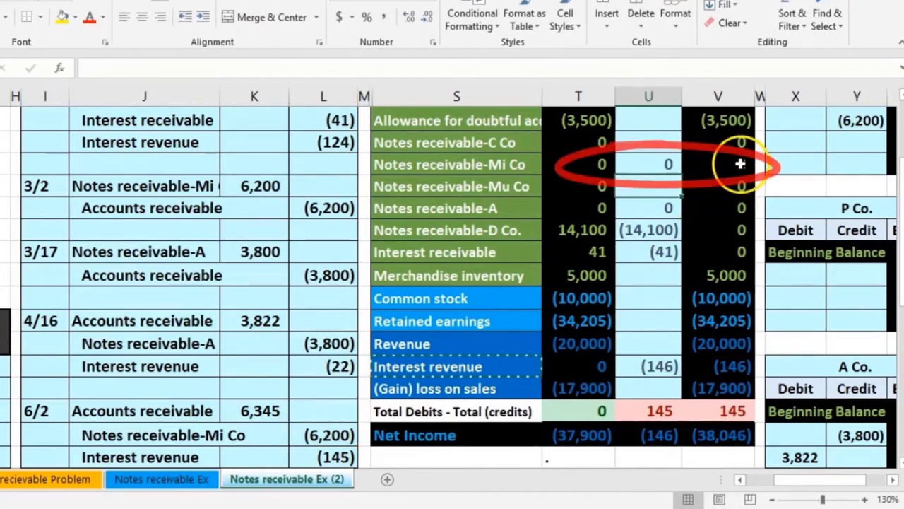
# Append +L22 to the Interest revenue entries formula, bringing it to (291)
pyautogui.click(653, 363)
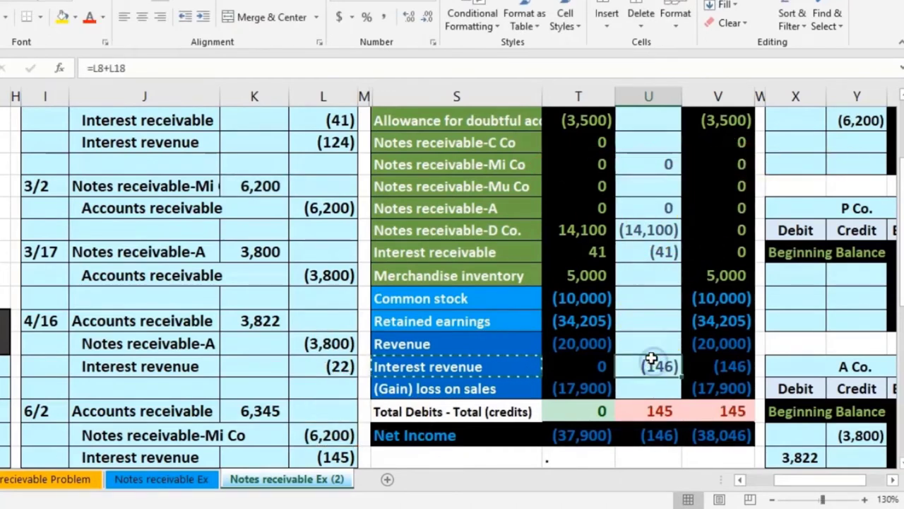
pyautogui.scroll(-1, 650, 358)
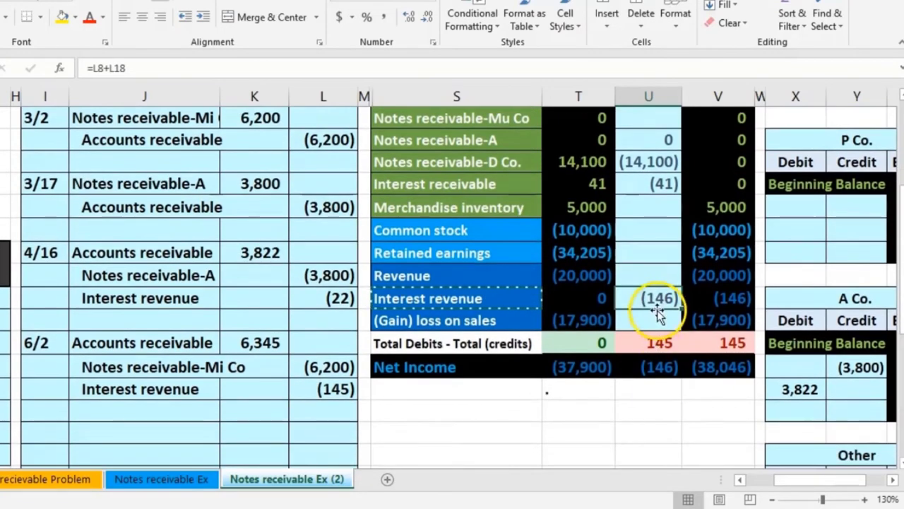
pyautogui.doubleClick(656, 297)
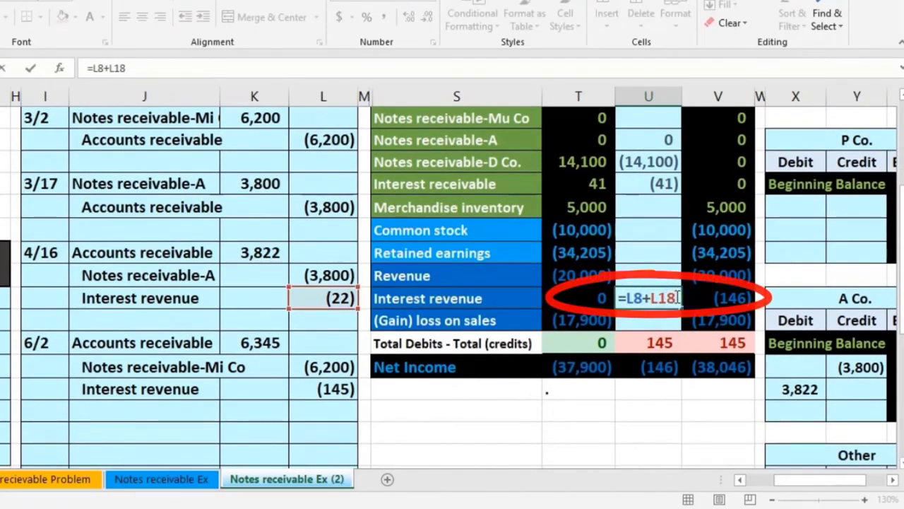
pyautogui.write('+')
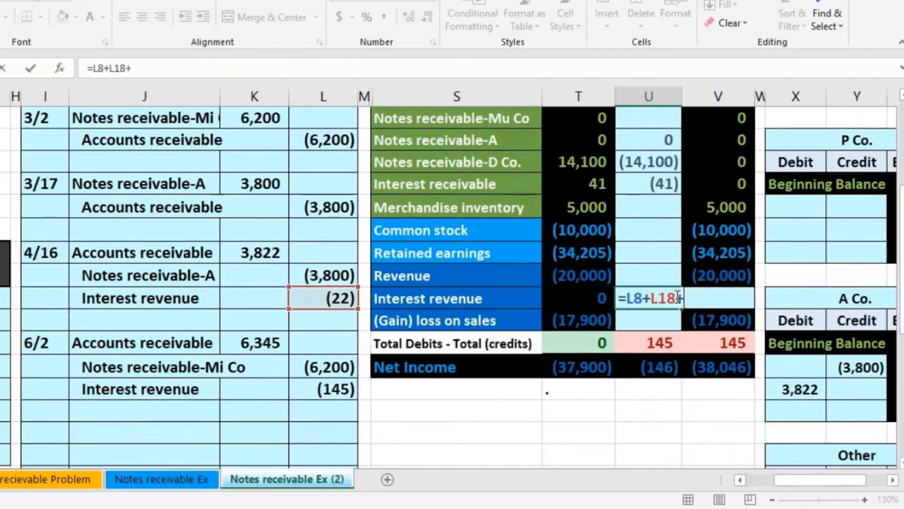
pyautogui.click(349, 388)
pyautogui.press('Return')
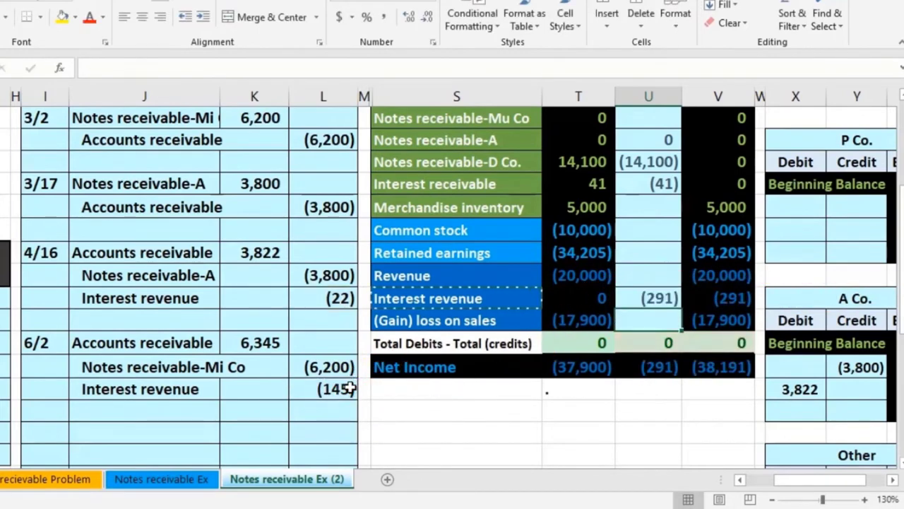
pyautogui.click(705, 304)
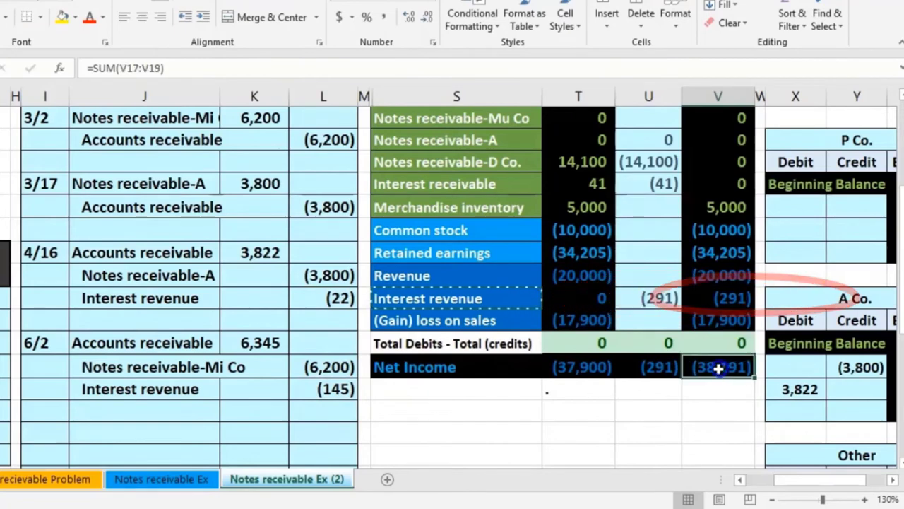
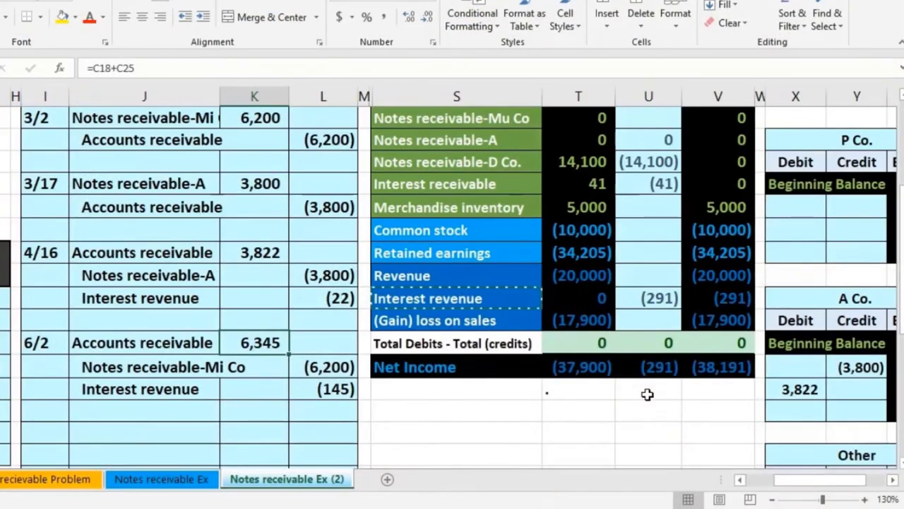
# Link the empty Mi Co ledger Debit cell to the 6,345 accounts receivable debit in K20
pyautogui.scroll(4, 647, 394)
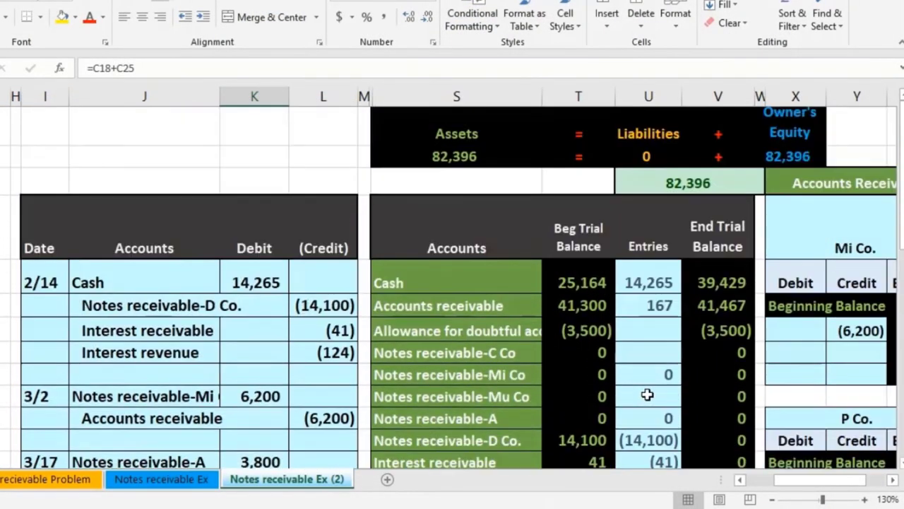
pyautogui.moveTo(818, 483); pyautogui.dragTo(824, 479)
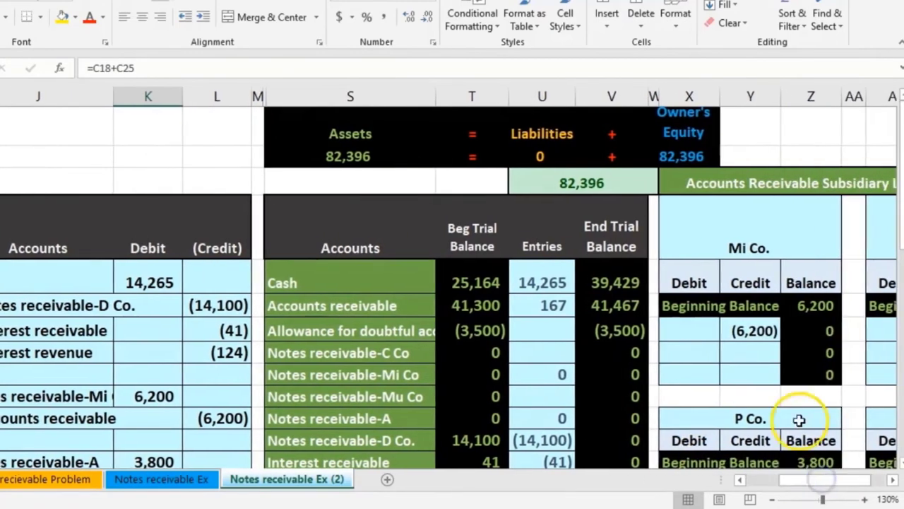
pyautogui.scroll(-2, 799, 317)
pyautogui.click(706, 263)
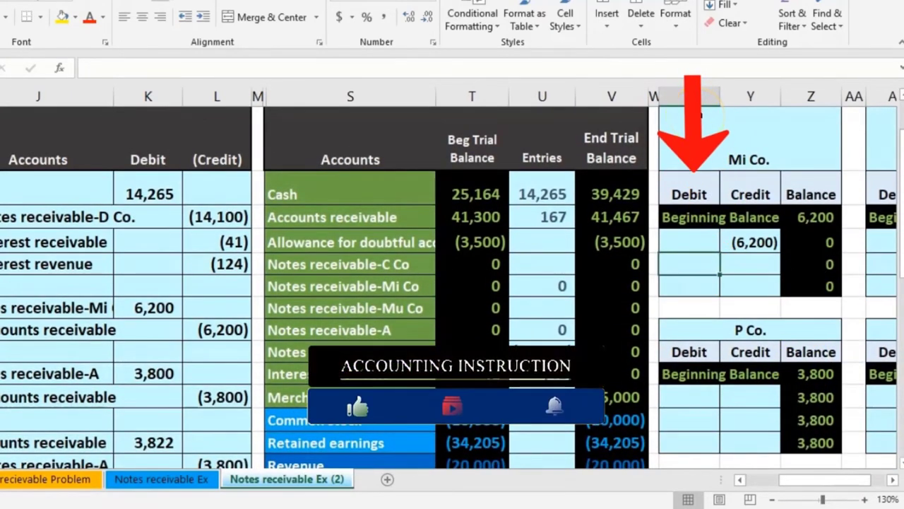
pyautogui.scroll(-2, 714, 152)
pyautogui.scroll(-1, 370, 303)
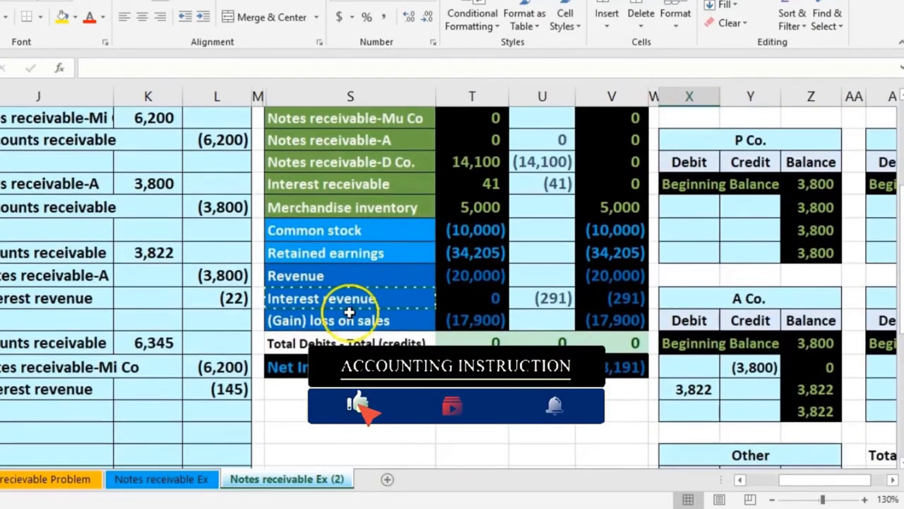
pyautogui.scroll(3, 478, 318)
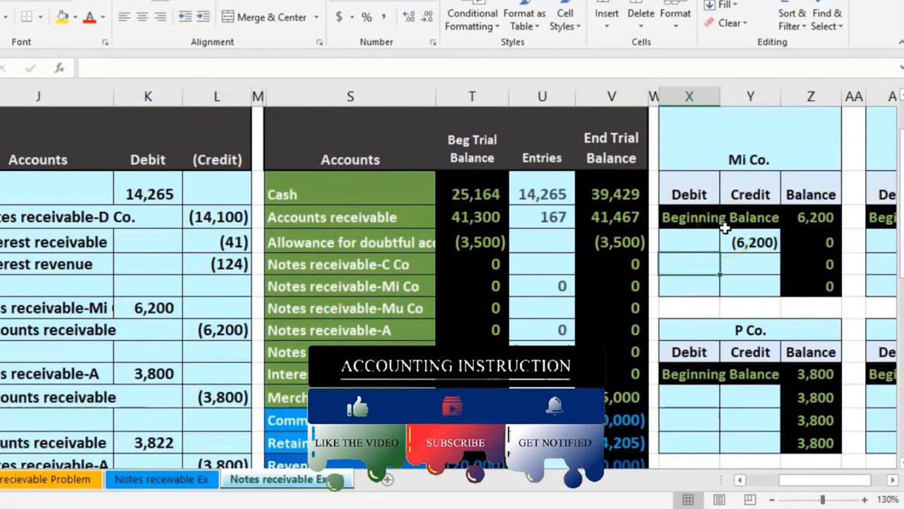
pyautogui.write('=')
pyautogui.scroll(-2, 480, 287)
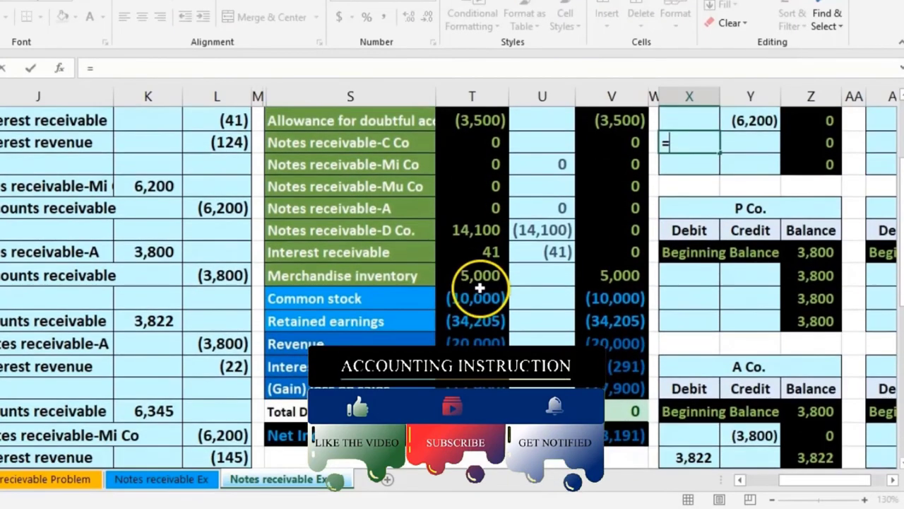
pyautogui.click(160, 408)
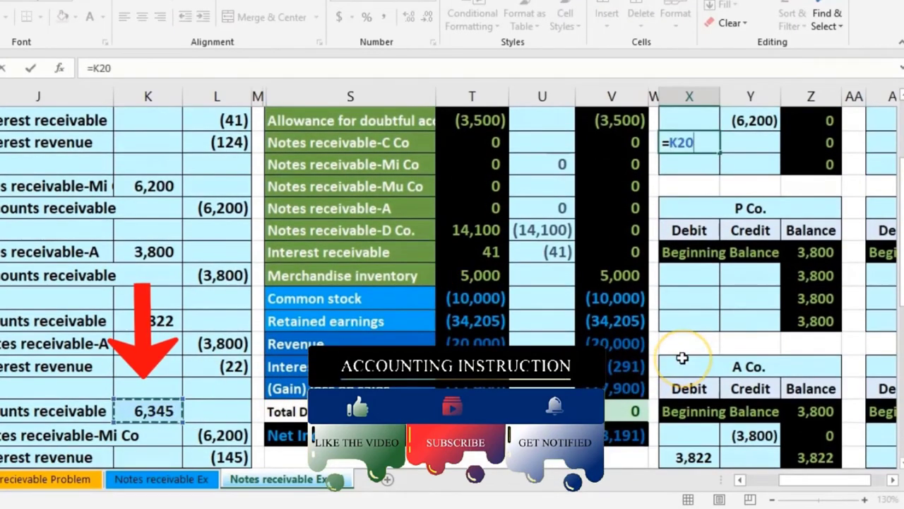
pyautogui.press('Return')
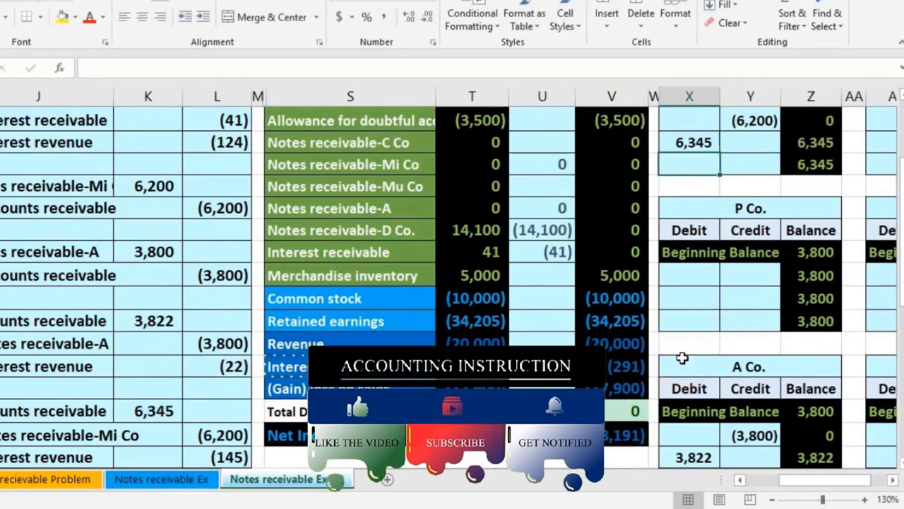
# Verify the 41,467 AR subsidiary ledger total matches the trial balance accounts receivable
pyautogui.click(826, 145)
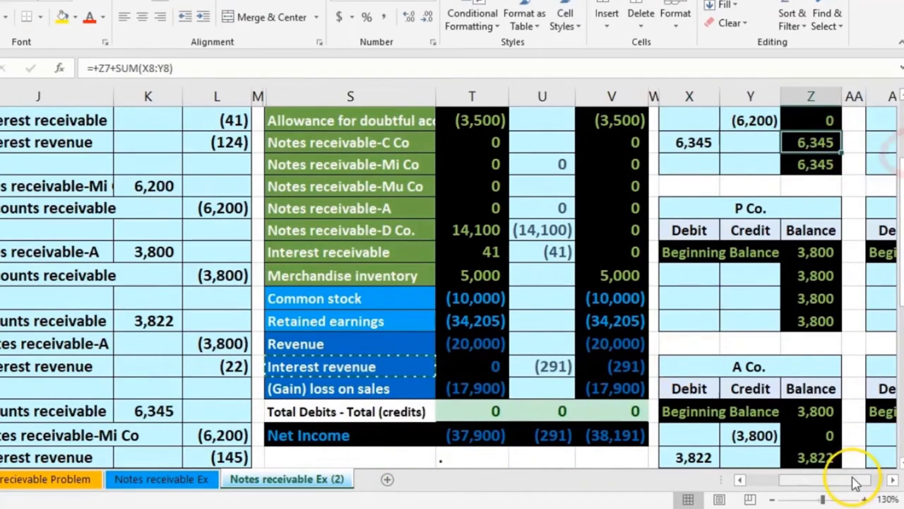
pyautogui.moveTo(864, 476); pyautogui.dragTo(874, 477)
pyautogui.scroll(-2, 817, 403)
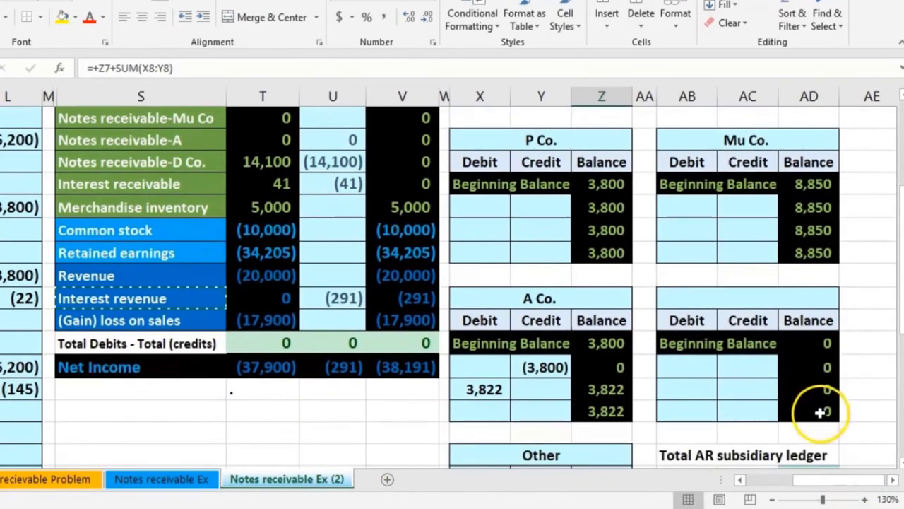
pyautogui.doubleClick(825, 417)
pyautogui.press('Return')
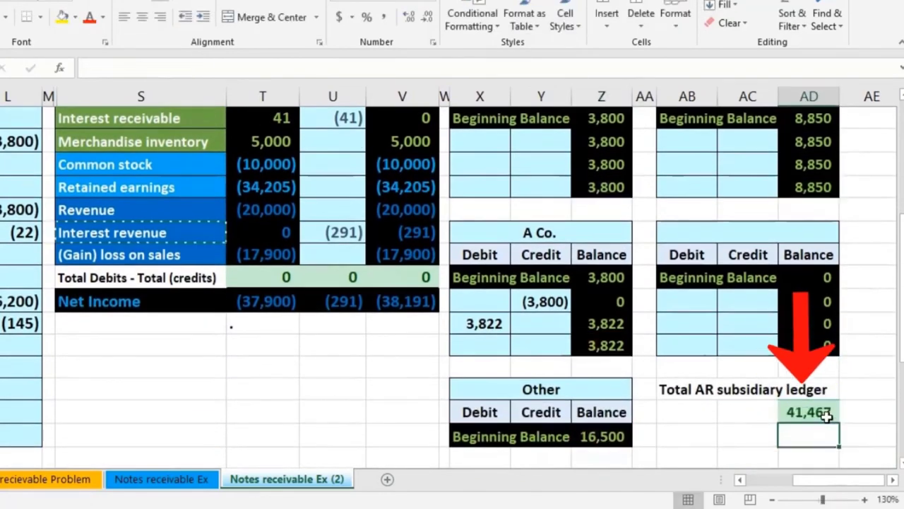
pyautogui.click(827, 416)
pyautogui.scroll(4, 739, 404)
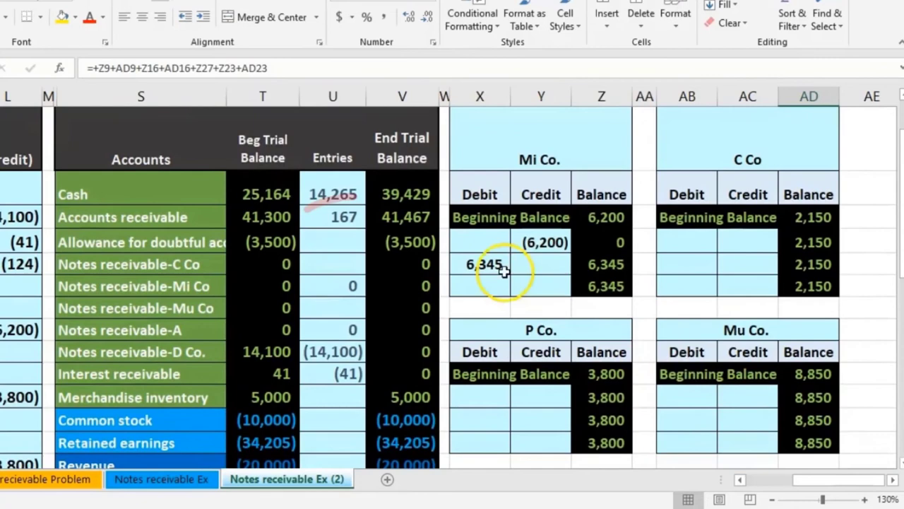
pyautogui.click(406, 217)
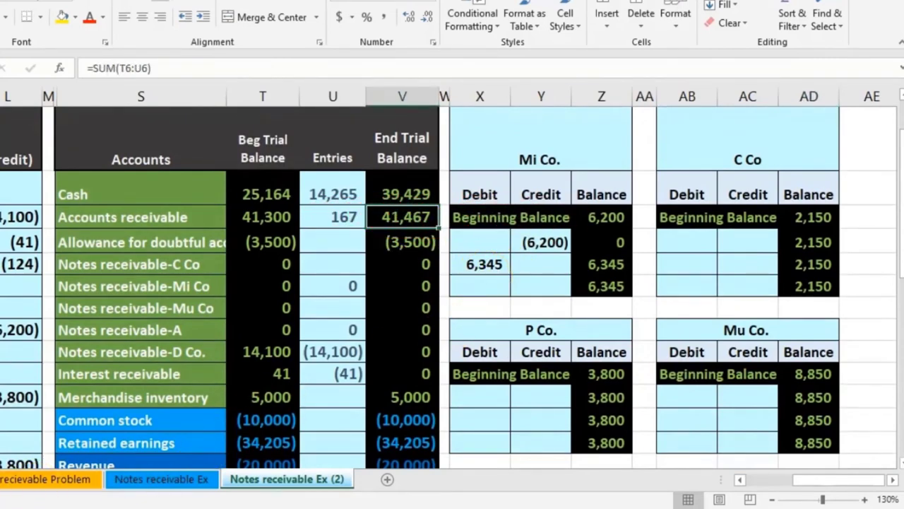
pyautogui.moveTo(852, 488); pyautogui.dragTo(734, 476)
pyautogui.scroll(-4, 242, 418)
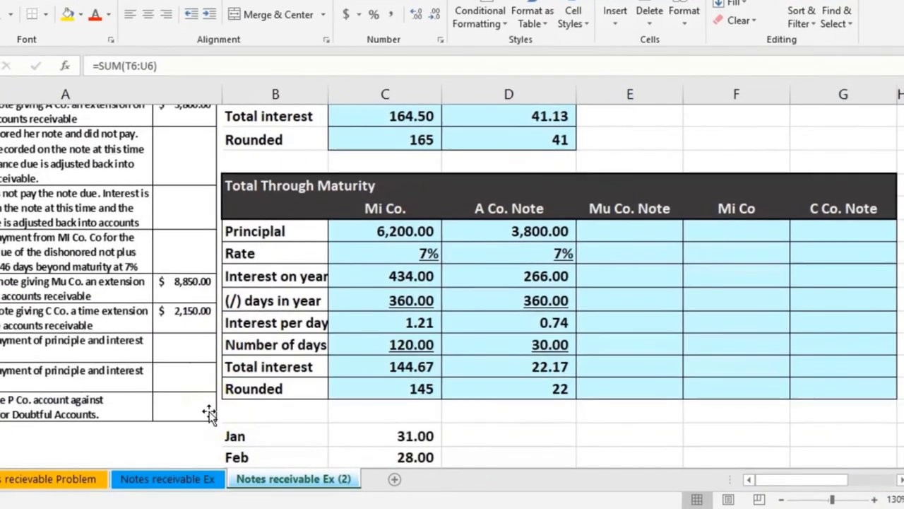
pyautogui.scroll(1, 203, 415)
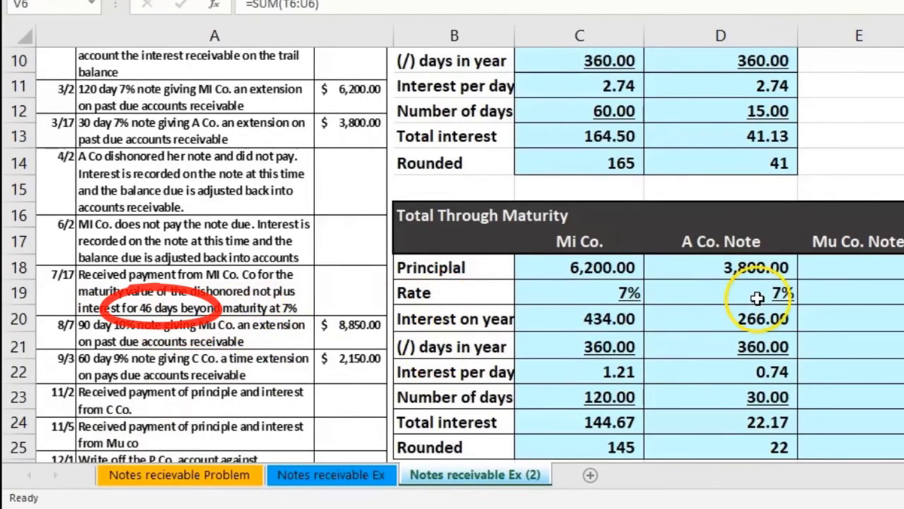
pyautogui.click(900, 267)
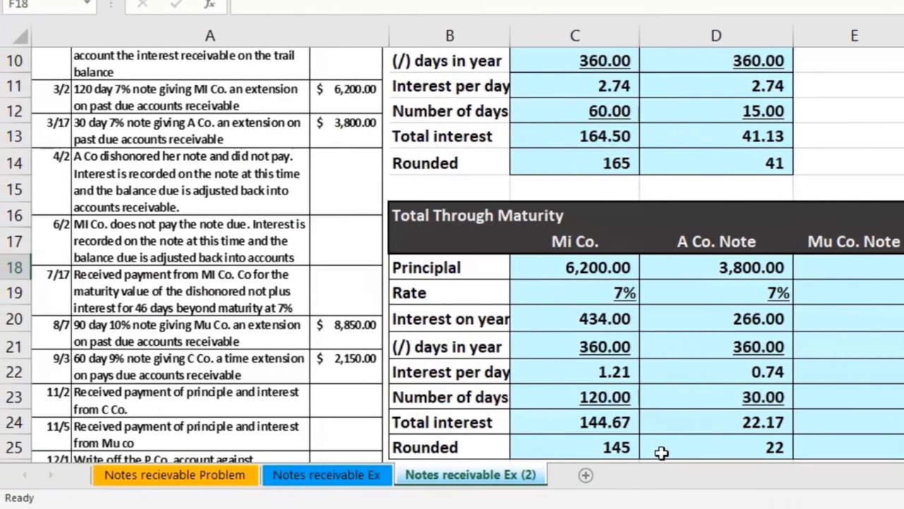
pyautogui.scroll(-1, 452, 247)
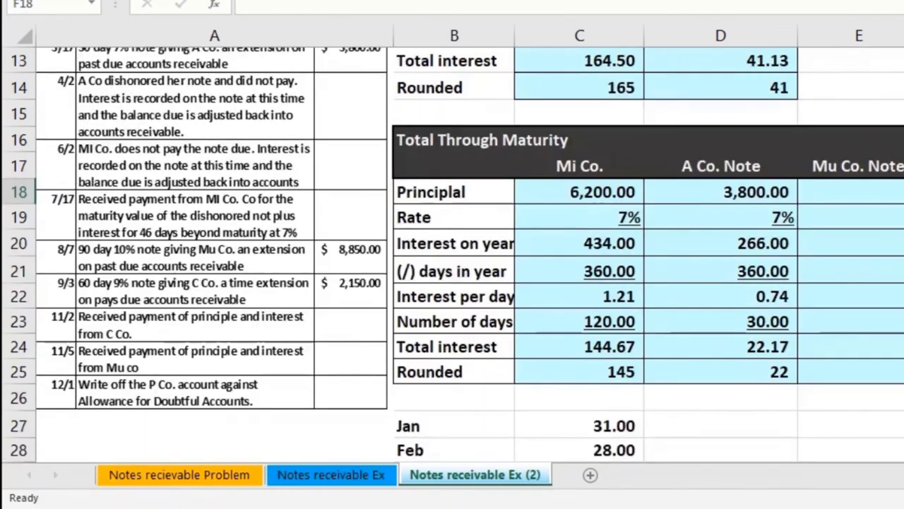
pyautogui.hscroll(6, 452, 247)
pyautogui.scroll(2, 452, 248)
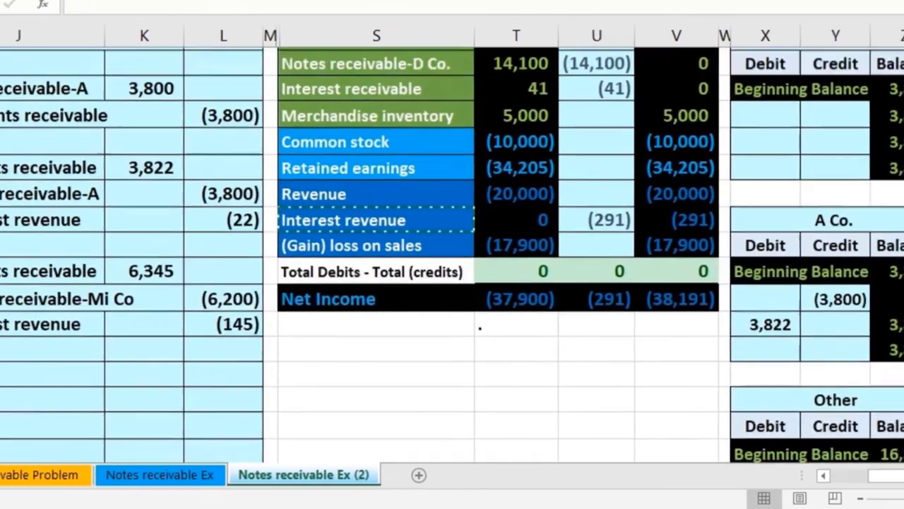
pyautogui.scroll(2, 805, 440)
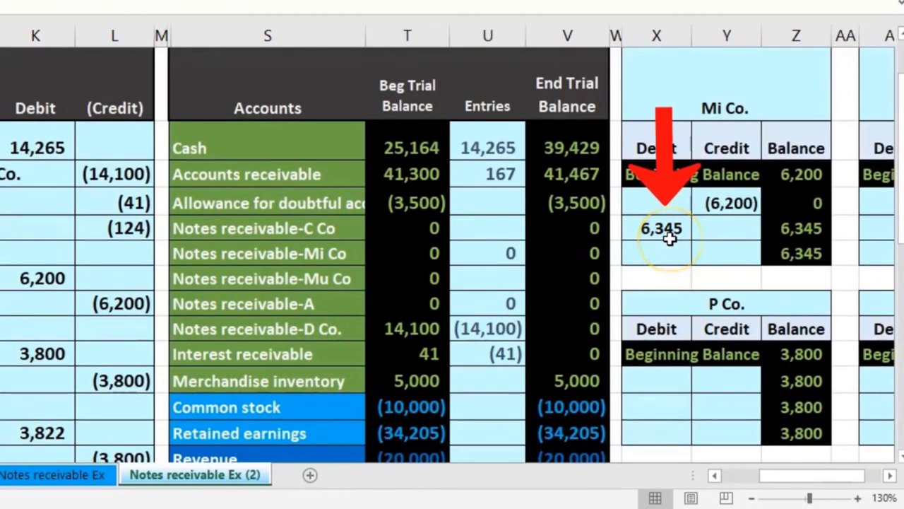
pyautogui.moveTo(793, 475); pyautogui.dragTo(755, 488)
# Compute Mi Co yearly interest of 444.15 as the 6,345.00 principal times the 7% rate
pyautogui.scroll(-3, 585, 382)
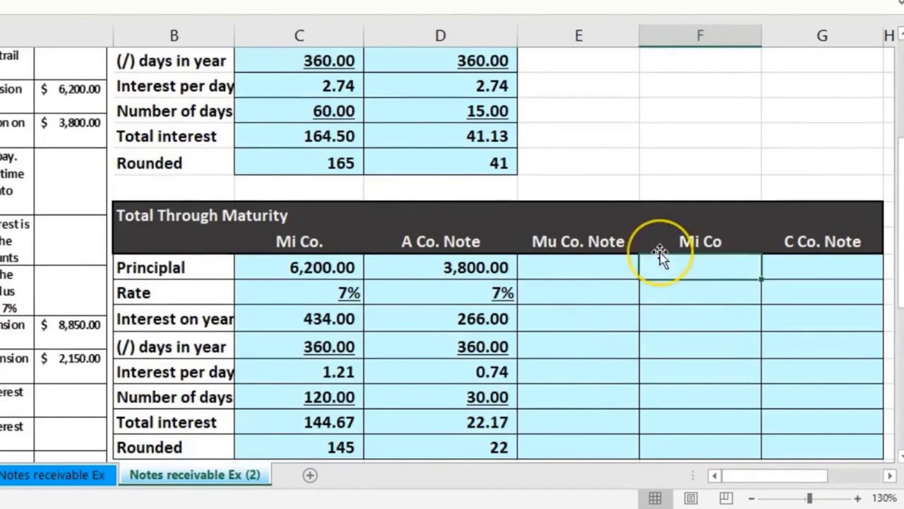
pyautogui.write('6,345.00')
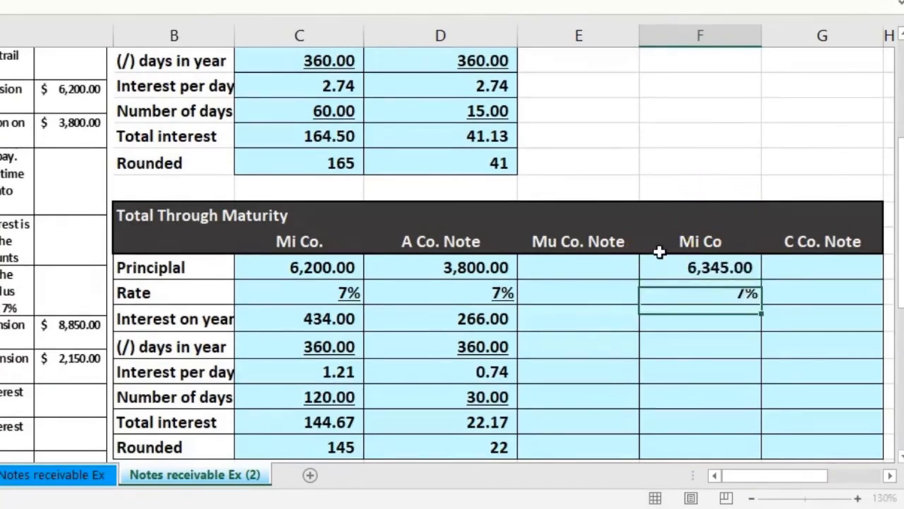
pyautogui.press('Up')
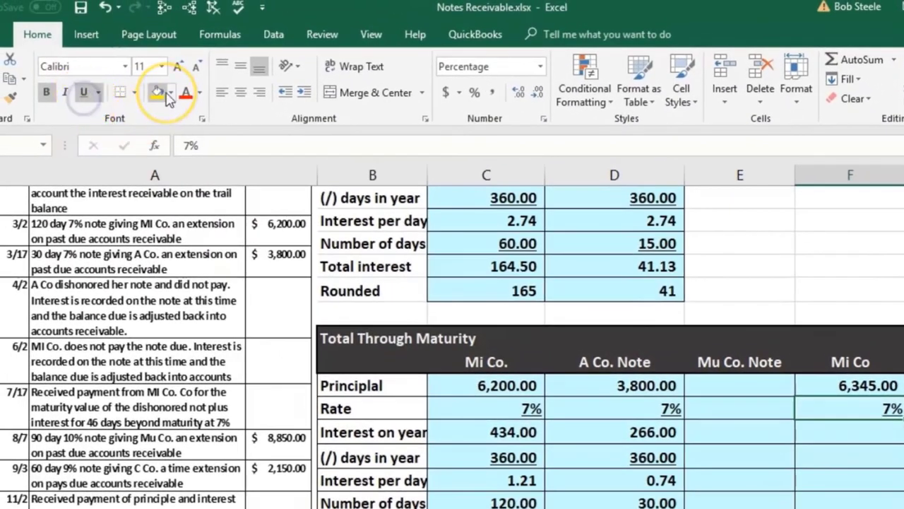
pyautogui.press('Down')
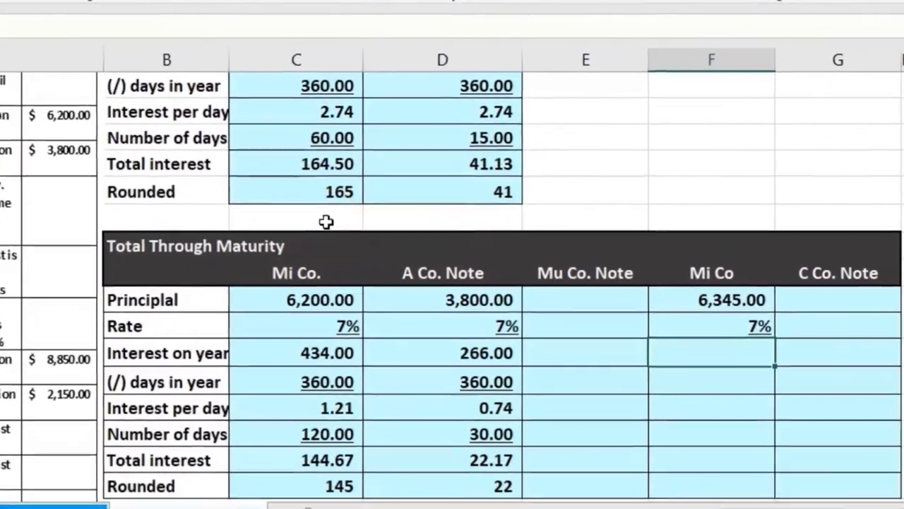
pyautogui.write('=')
pyautogui.click(658, 286)
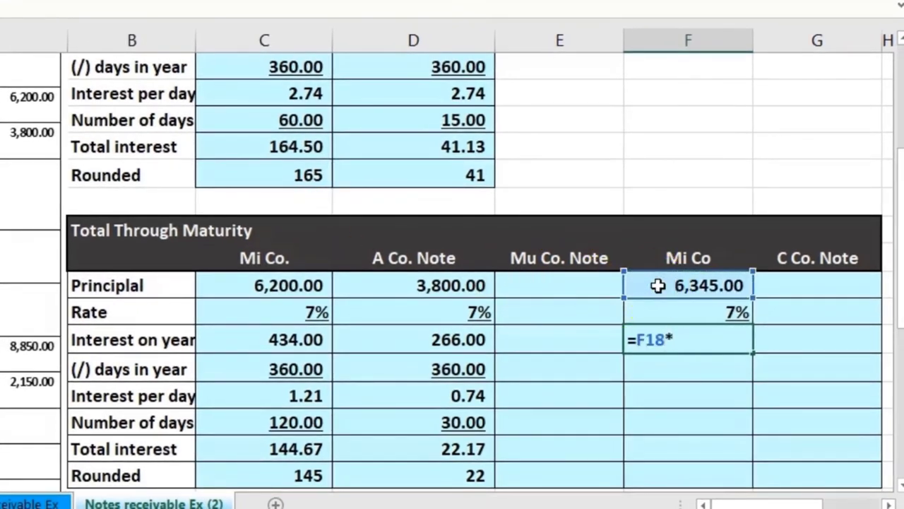
pyautogui.write('*')
pyautogui.click(676, 306)
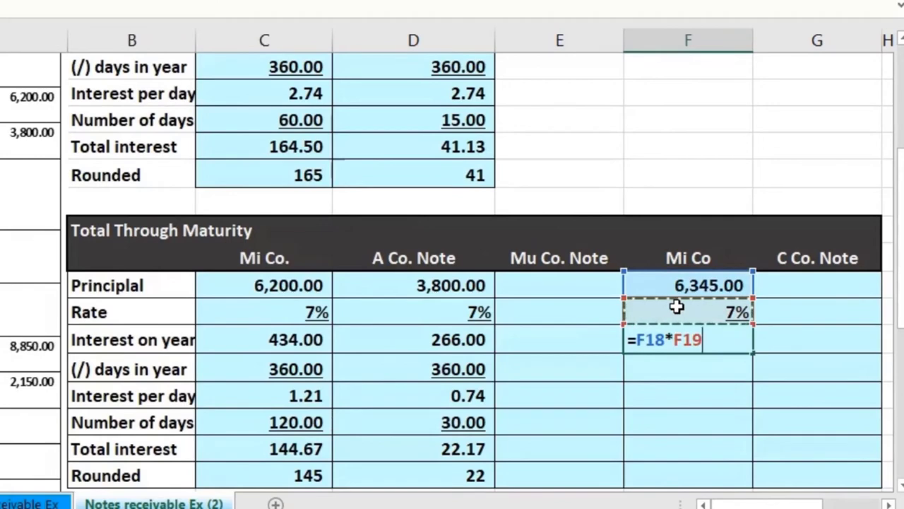
pyautogui.press('Return')
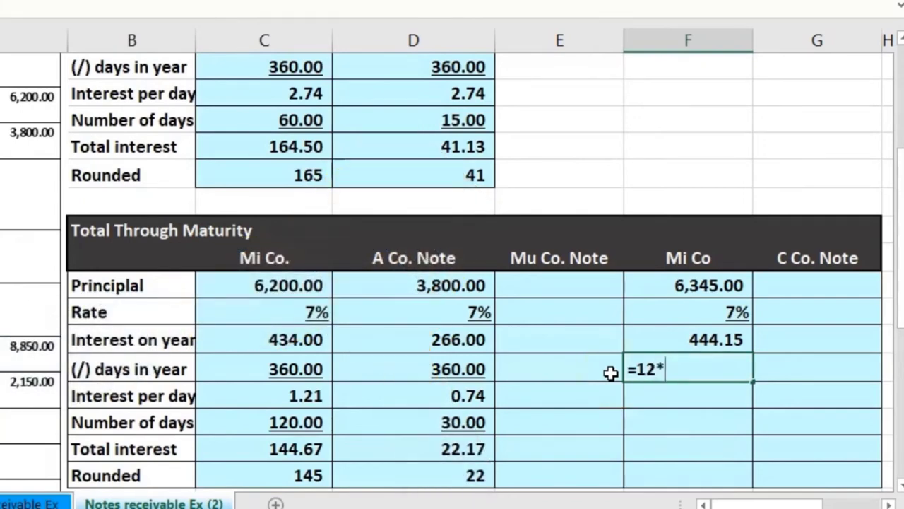
# Underline the 360 days in year and compute interest per day as 444.15/360, giving 1.23
pyautogui.press('Return')
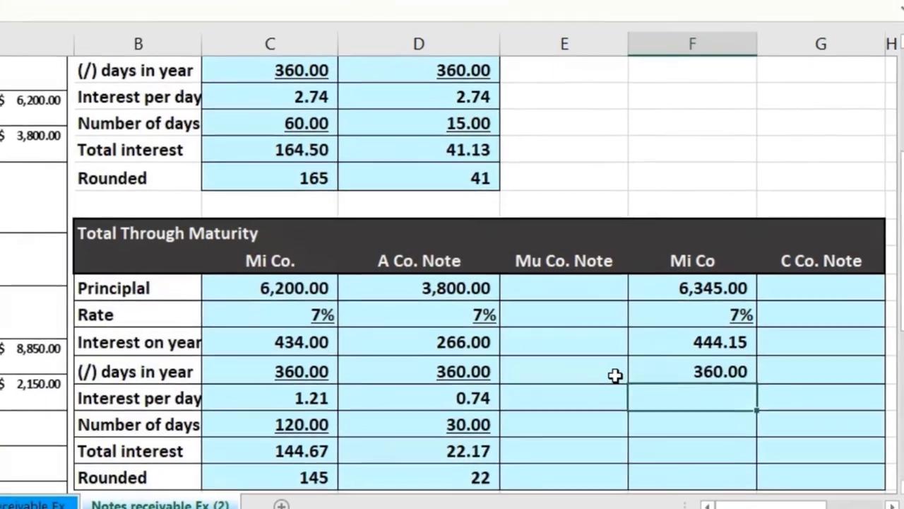
pyautogui.press('Up')
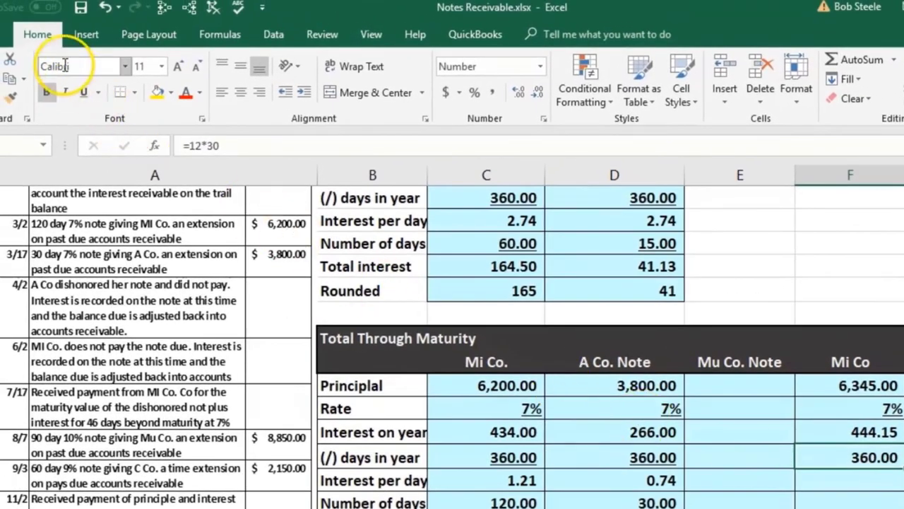
pyautogui.click(83, 99)
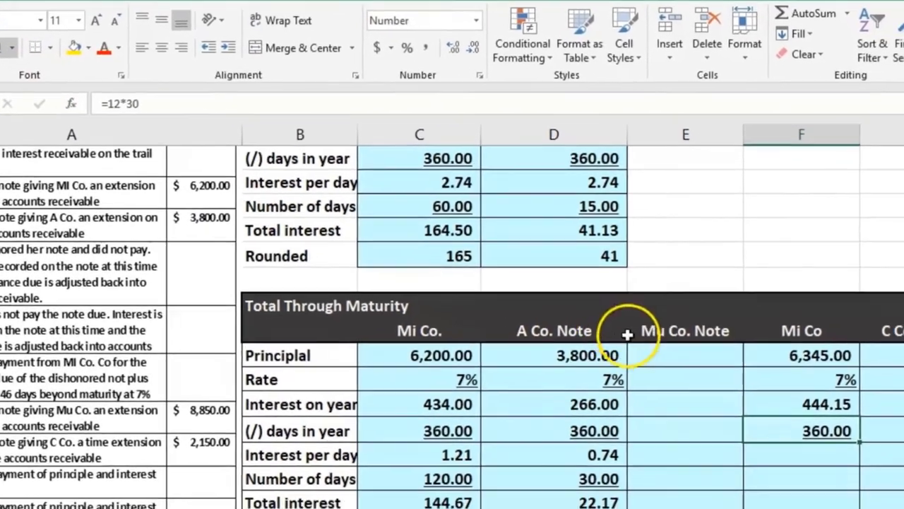
pyautogui.click(775, 455)
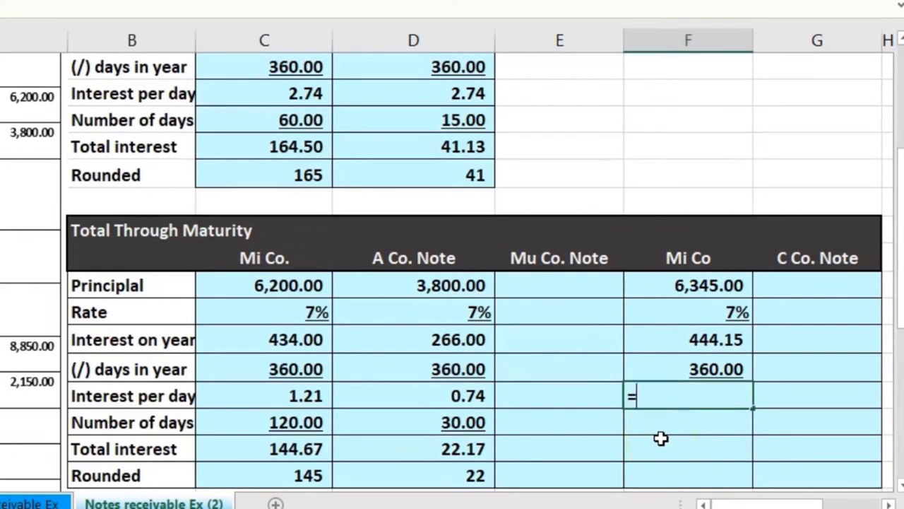
pyautogui.write('=')
pyautogui.click(656, 342)
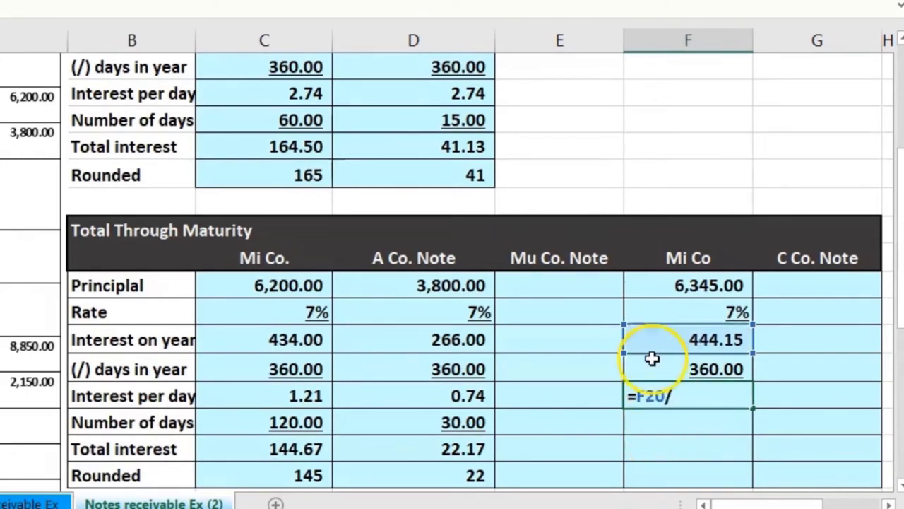
pyautogui.click(652, 368)
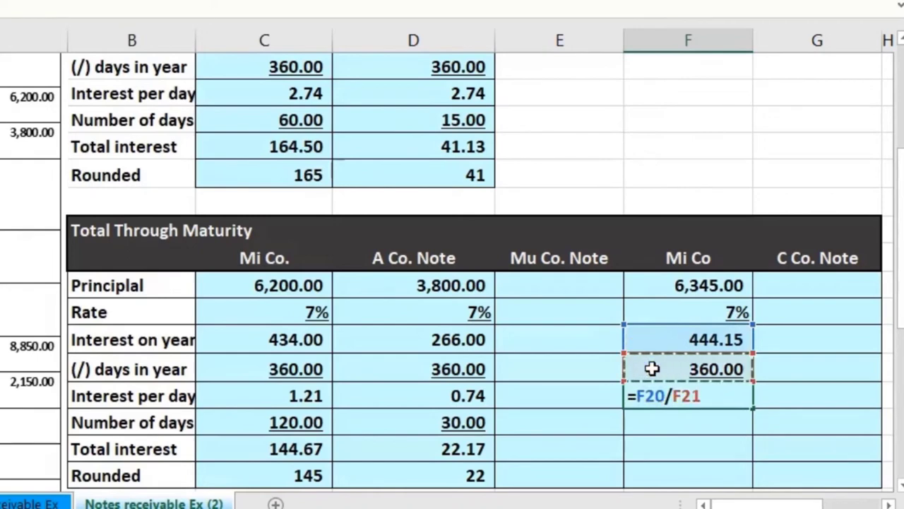
pyautogui.press('Return')
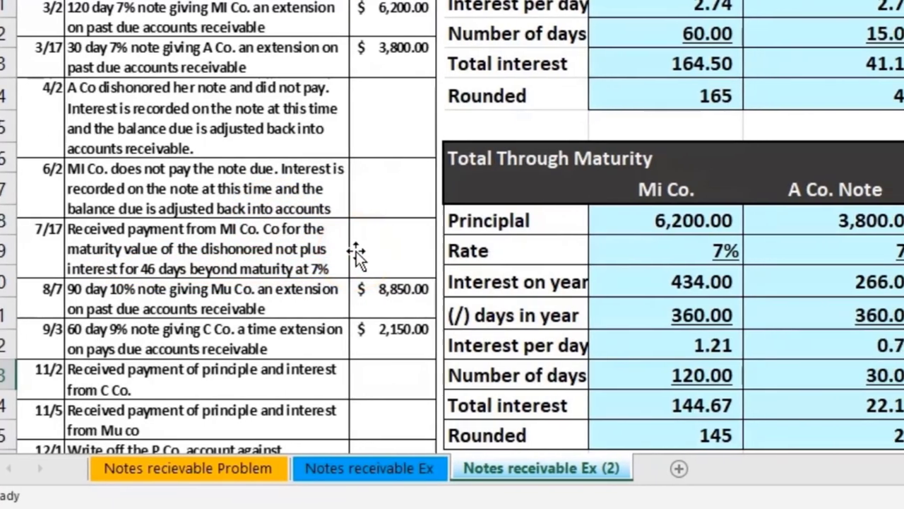
# Enter and underline 46 days, then compute total interest of 56.75 as =F22*F23
pyautogui.write('46')
pyautogui.press('Return')
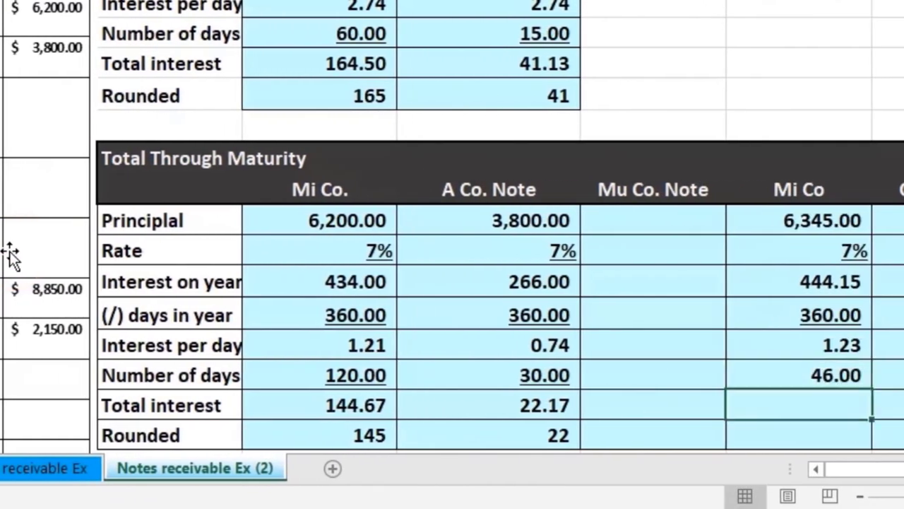
pyautogui.click(767, 375)
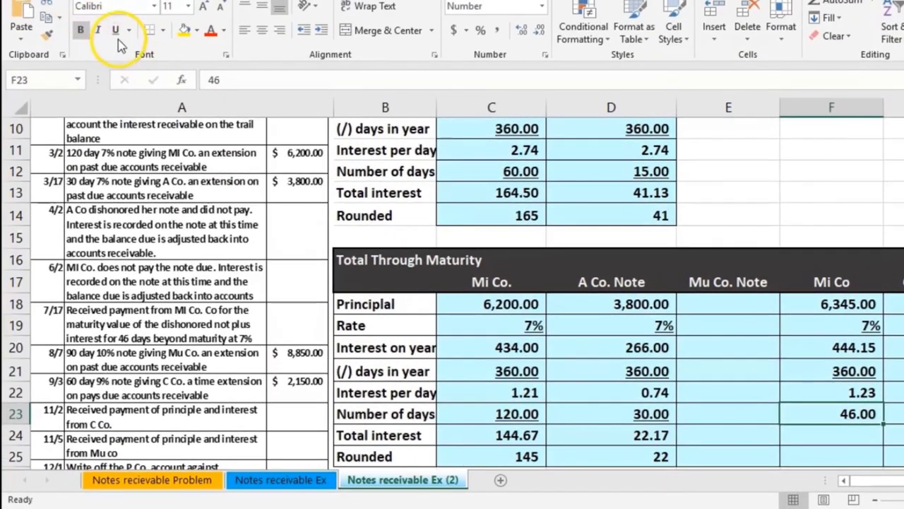
pyautogui.click(114, 33)
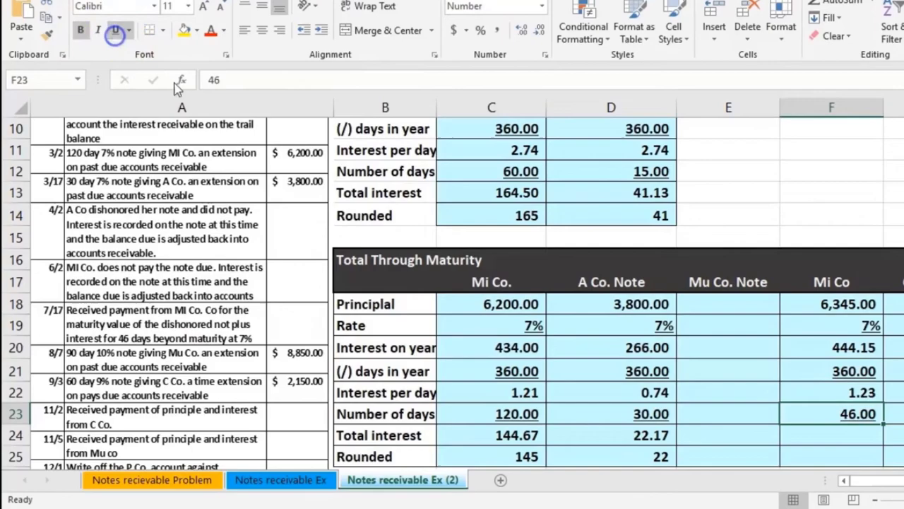
pyautogui.click(804, 428)
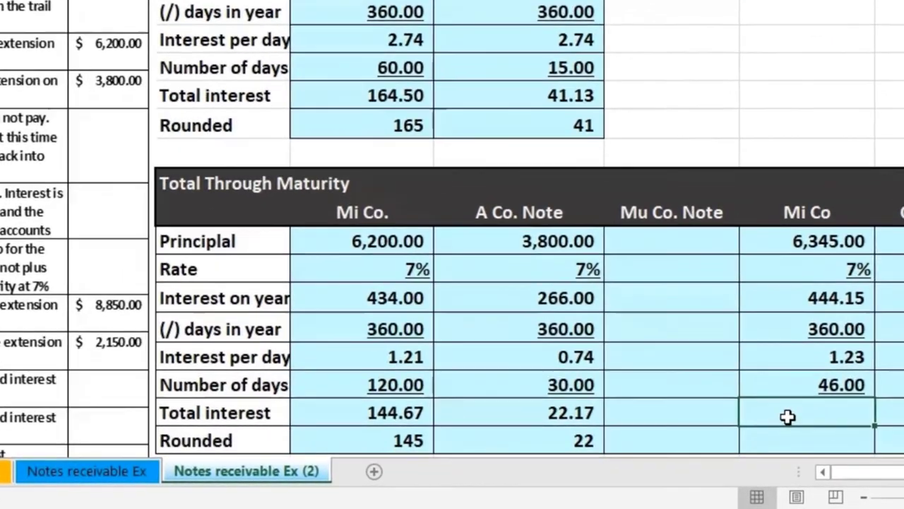
pyautogui.write('=')
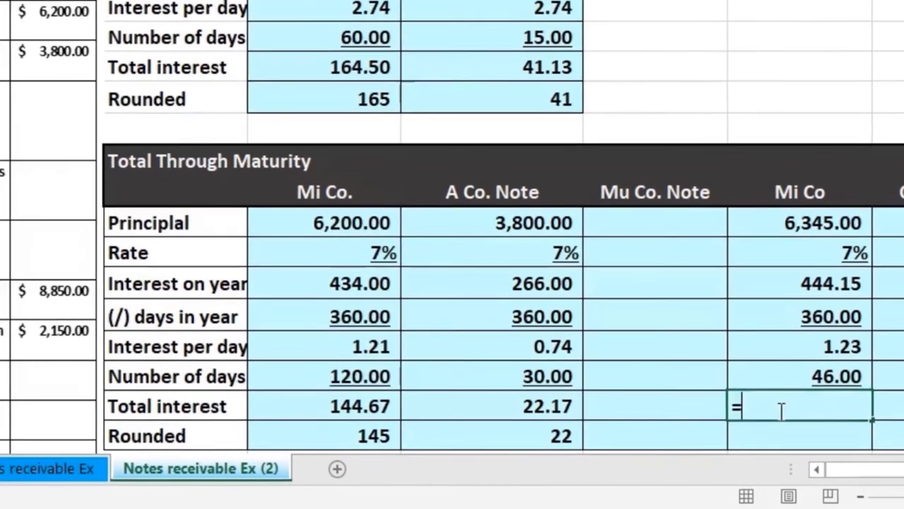
pyautogui.click(789, 349)
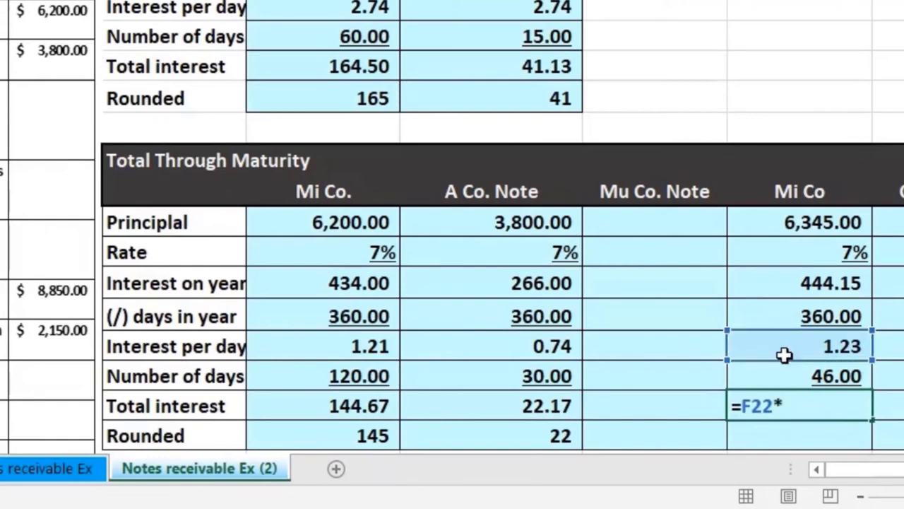
pyautogui.click(784, 373)
pyautogui.press('Return')
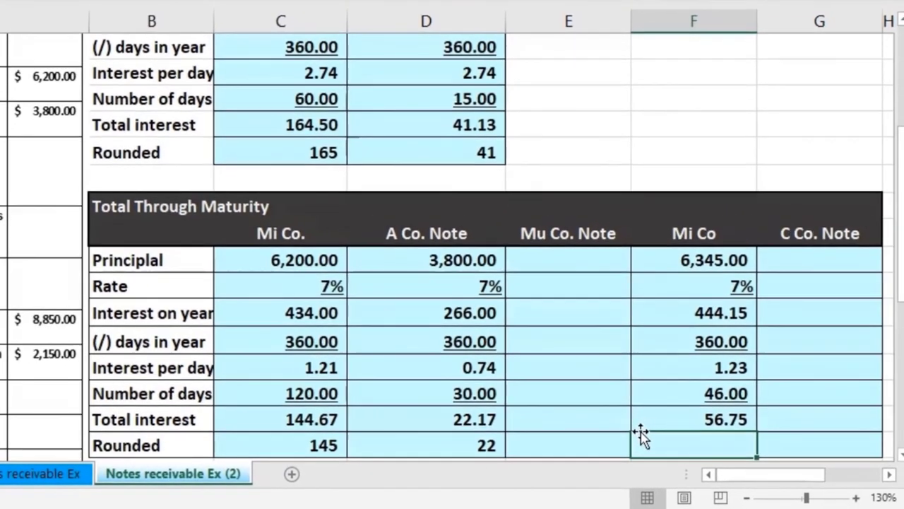
# Link the Rounded cell to total interest and reduce its decimals so it shows 57
pyautogui.click(647, 419)
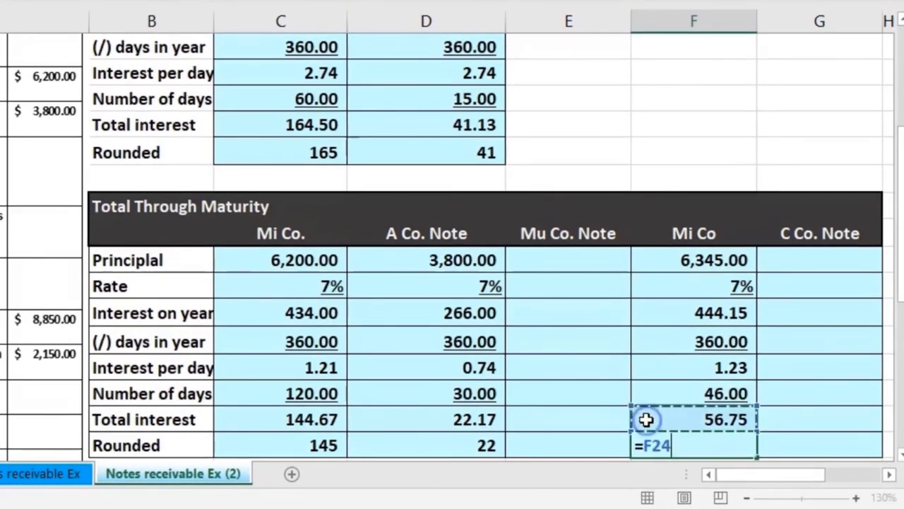
pyautogui.hotkey('ctrl', 'Return')
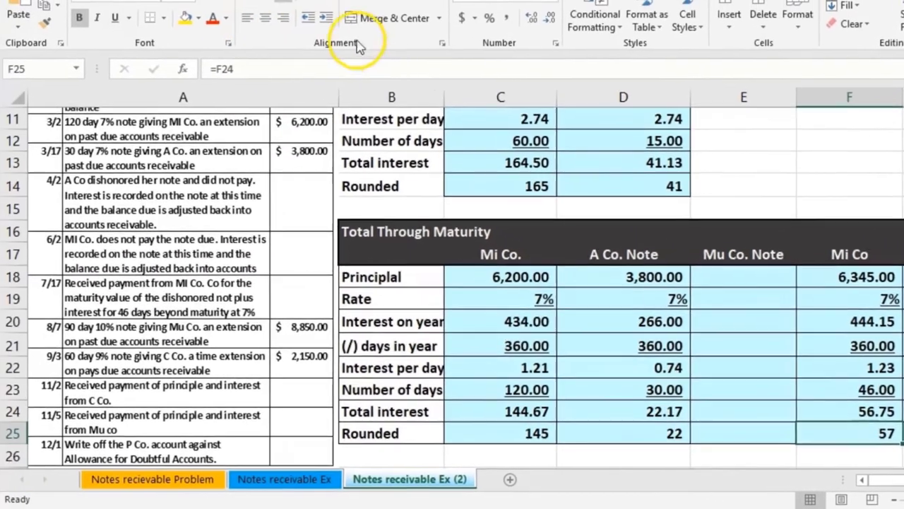
pyautogui.click(534, 21)
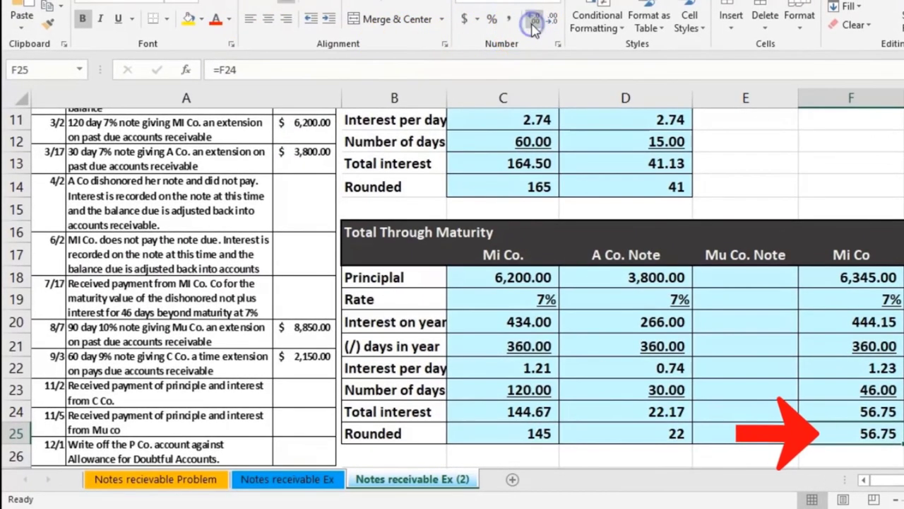
pyautogui.click(552, 21)
pyautogui.click(552, 21)
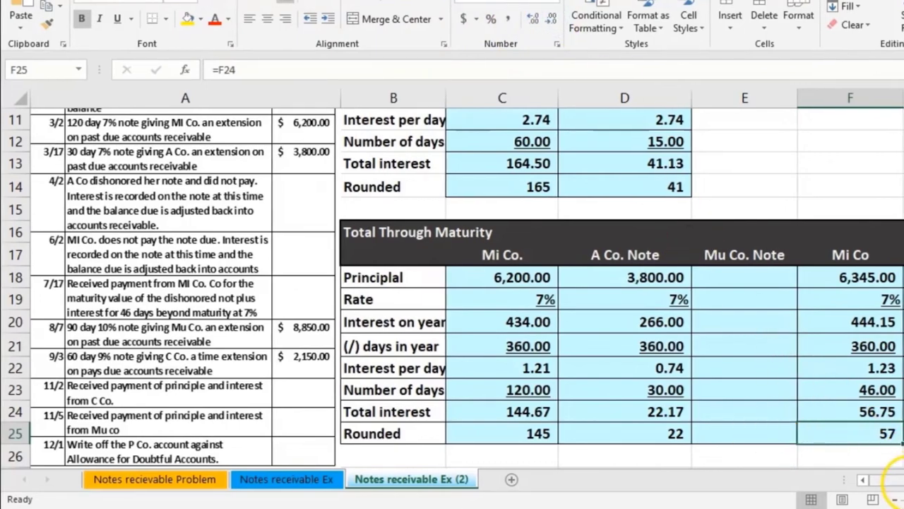
pyautogui.moveTo(896, 486); pyautogui.dragTo(902, 483)
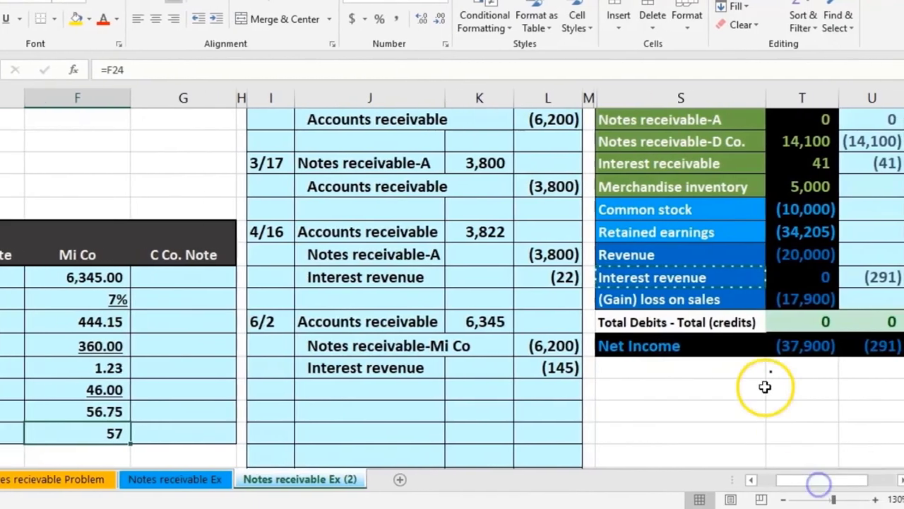
pyautogui.scroll(-1, 755, 386)
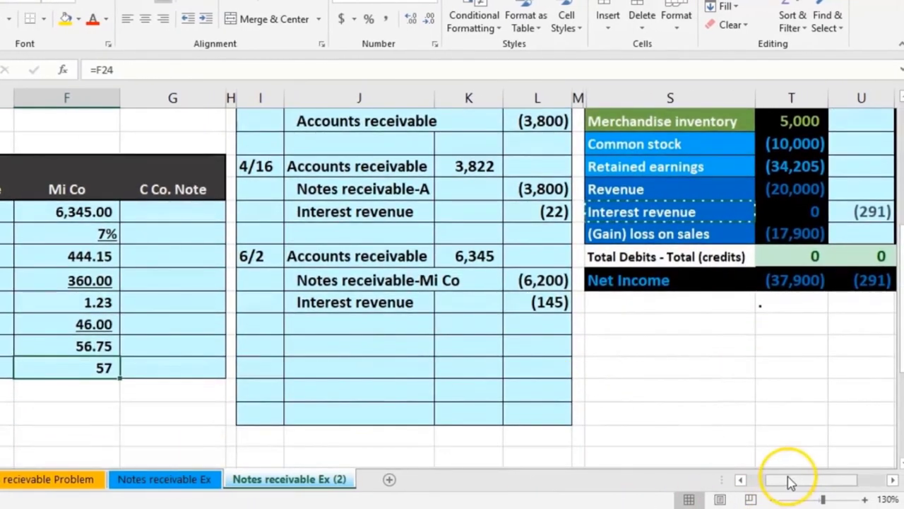
pyautogui.moveTo(787, 481); pyautogui.dragTo(780, 480)
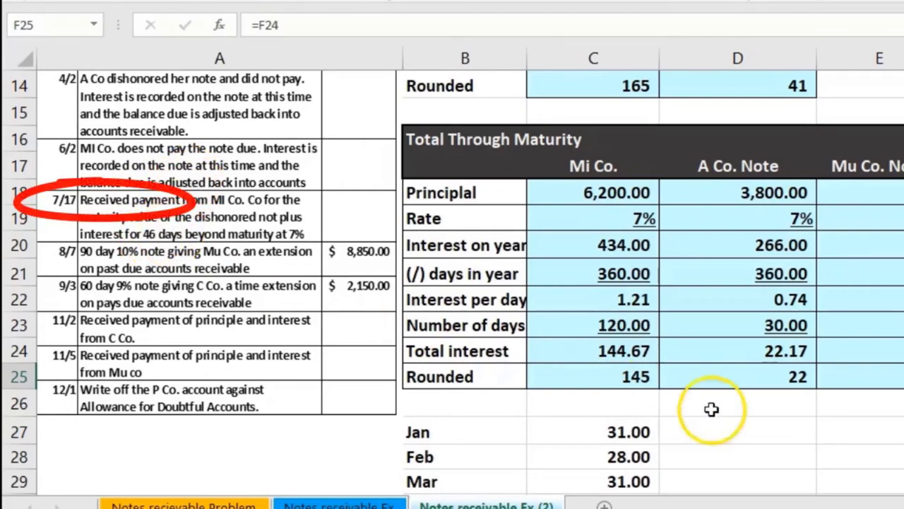
# Enter 7/17 as the date of the next journal entry
pyautogui.hscroll(4, 593, 332)
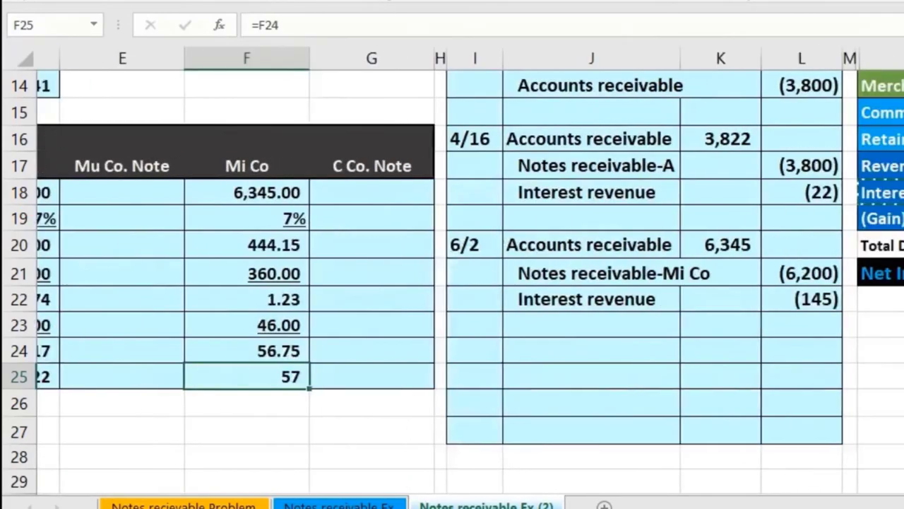
pyautogui.click(455, 350)
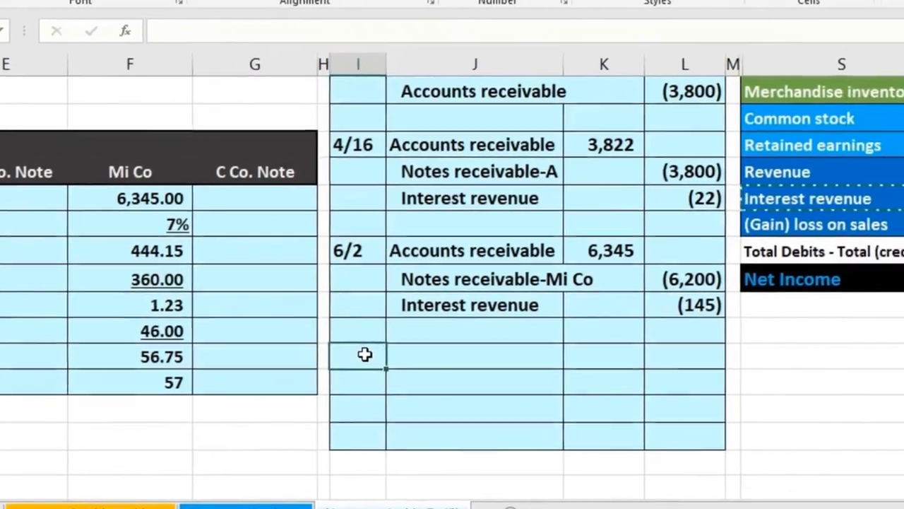
pyautogui.write('7/17')
pyautogui.press('Return')
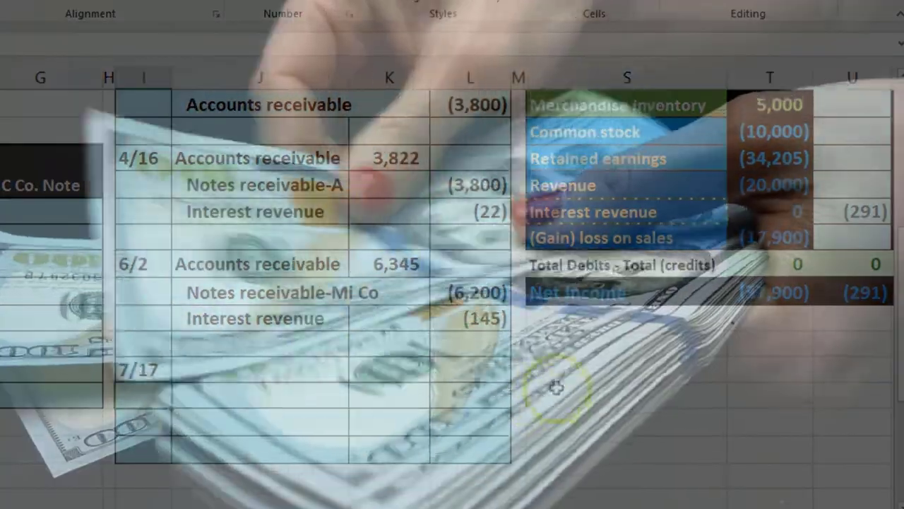
# Copy the Cash account name from the trial balance into the 7/17 entry's account cell
pyautogui.scroll(5, 556, 387)
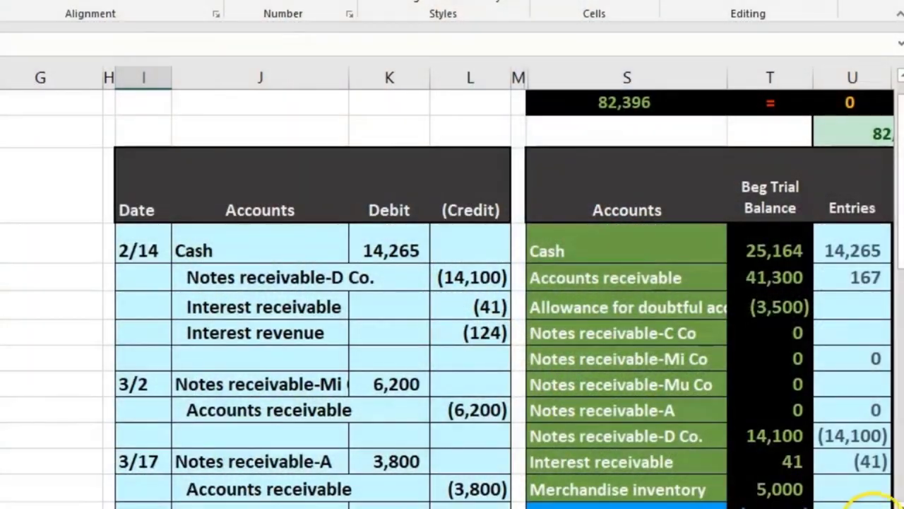
pyautogui.hscroll(3, 879, 498)
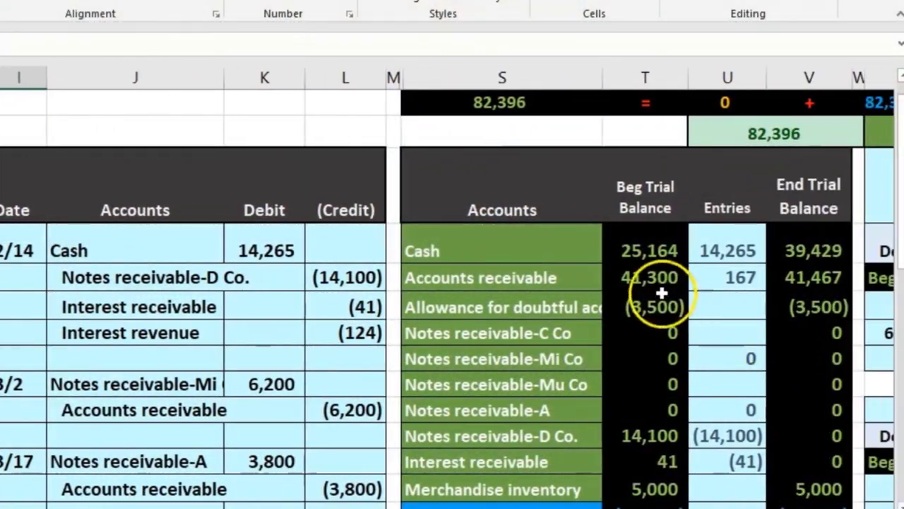
pyautogui.click(544, 245)
pyautogui.rightClick(542, 245)
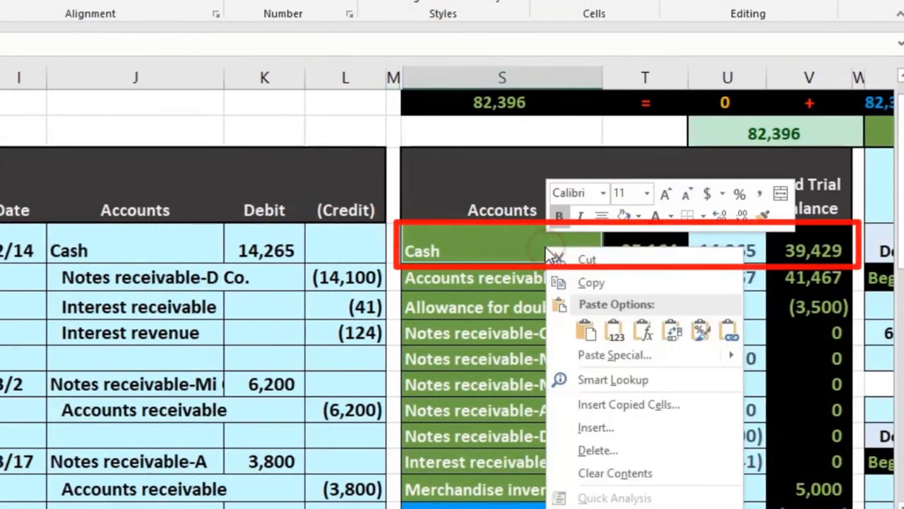
pyautogui.click(561, 279)
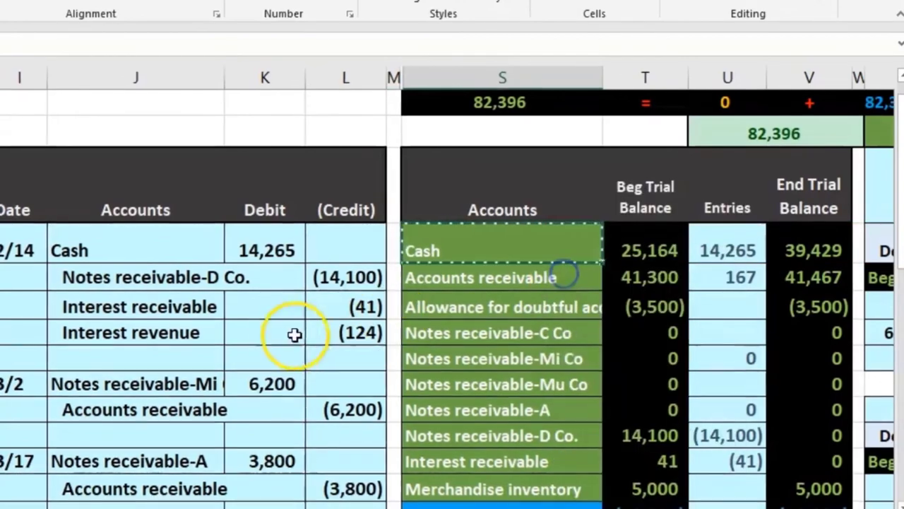
pyautogui.scroll(-3, 292, 335)
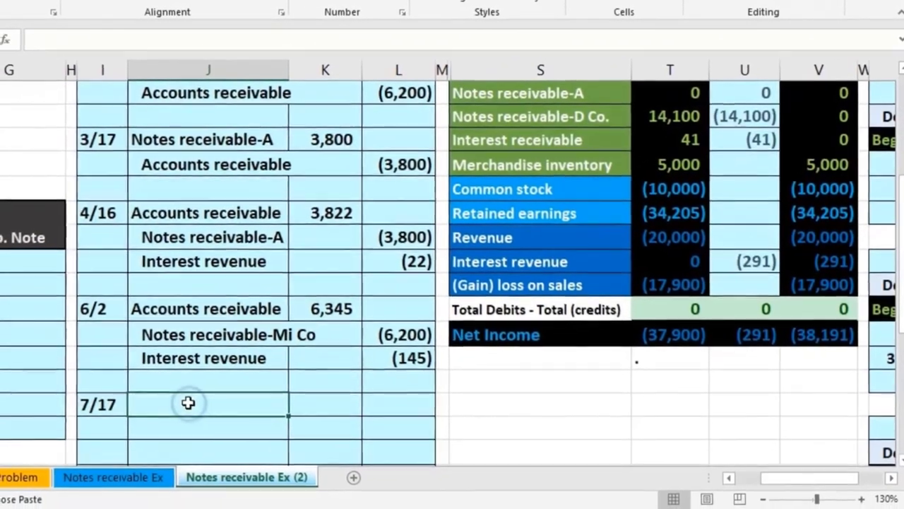
pyautogui.rightClick(127, 439)
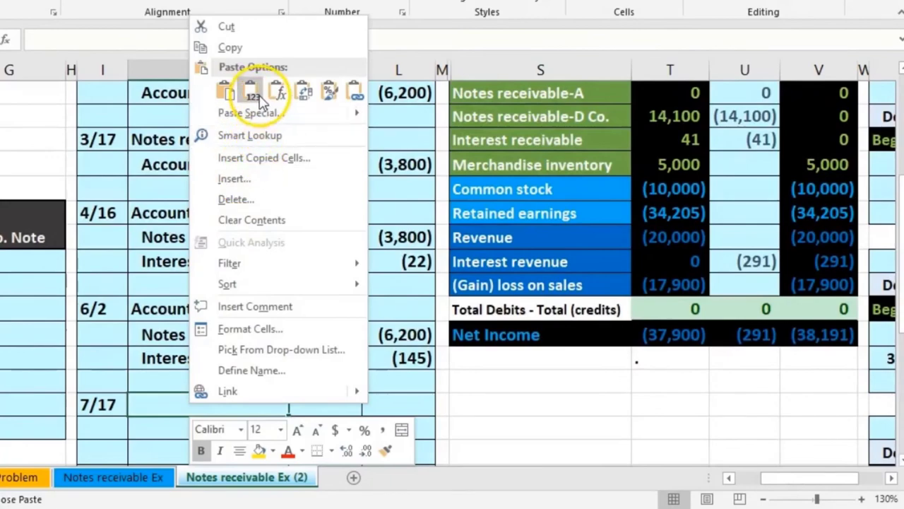
pyautogui.click(251, 90)
pyautogui.click(320, 401)
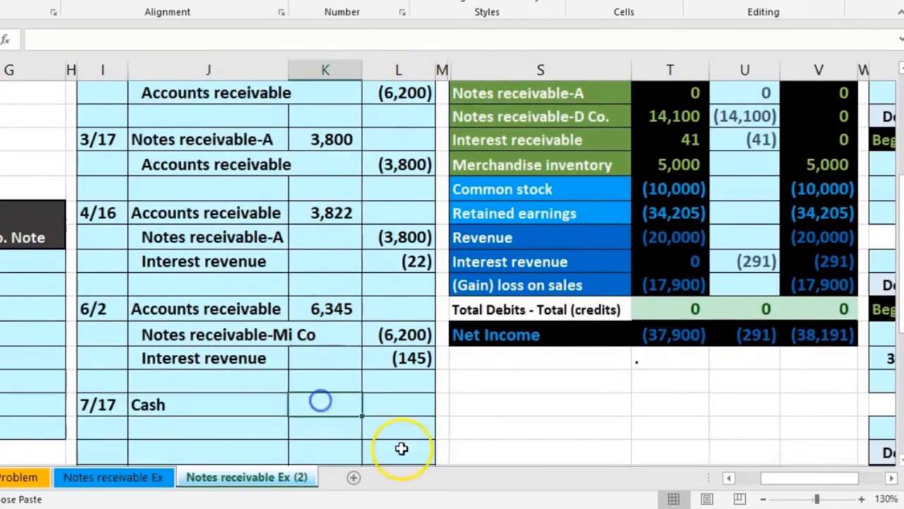
# Enter the 7/17 Cash debit as =6345+57, giving 6,402, after trying a cell-reference formula
pyautogui.moveTo(786, 486); pyautogui.dragTo(762, 480)
pyautogui.click(404, 262)
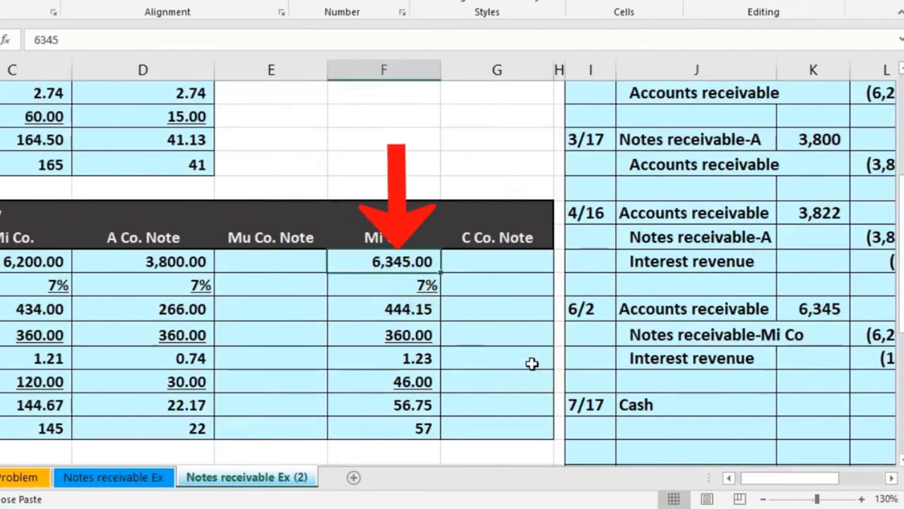
pyautogui.click(422, 430)
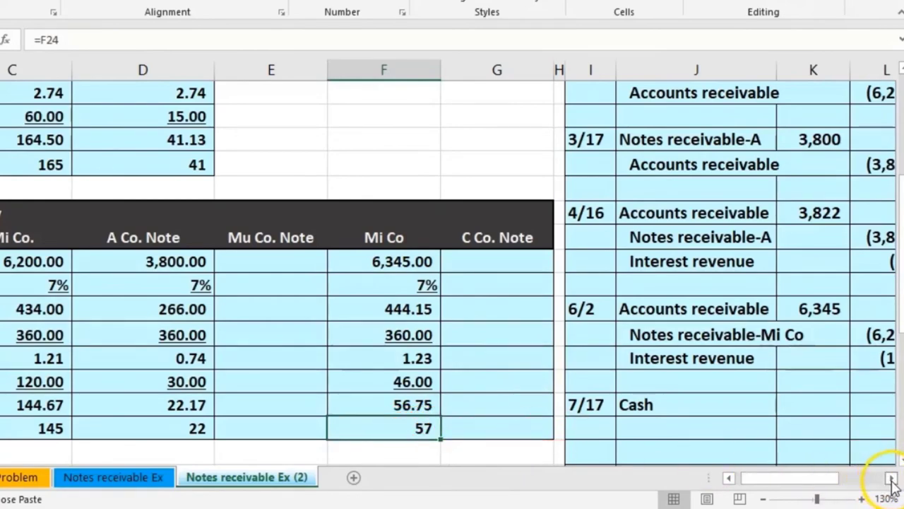
pyautogui.click(885, 481)
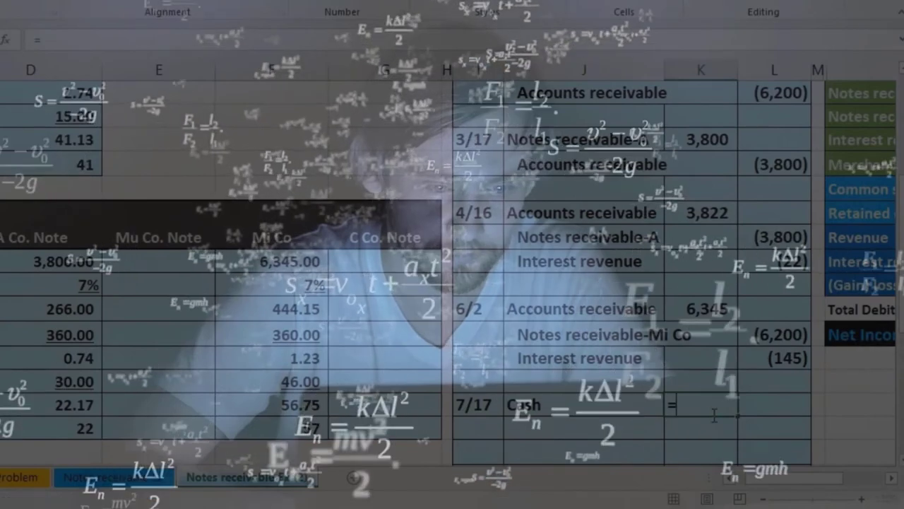
pyautogui.write('=')
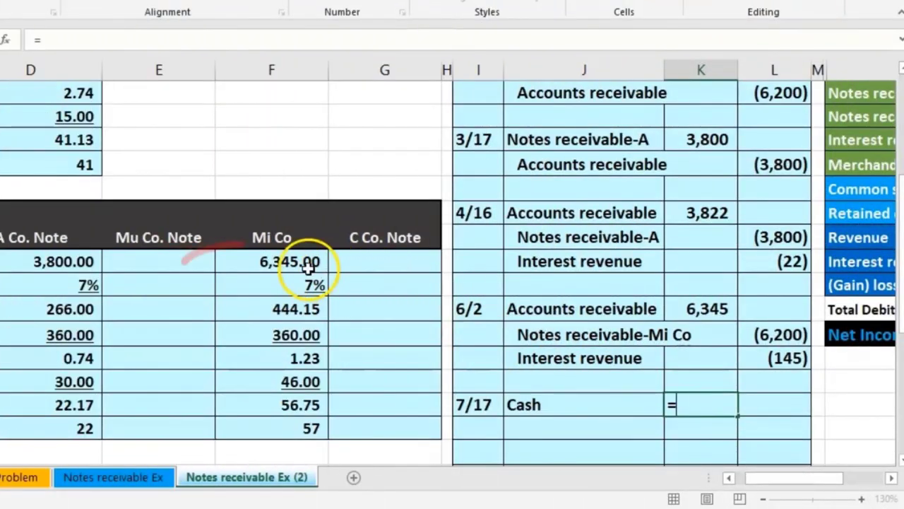
pyautogui.click(309, 266)
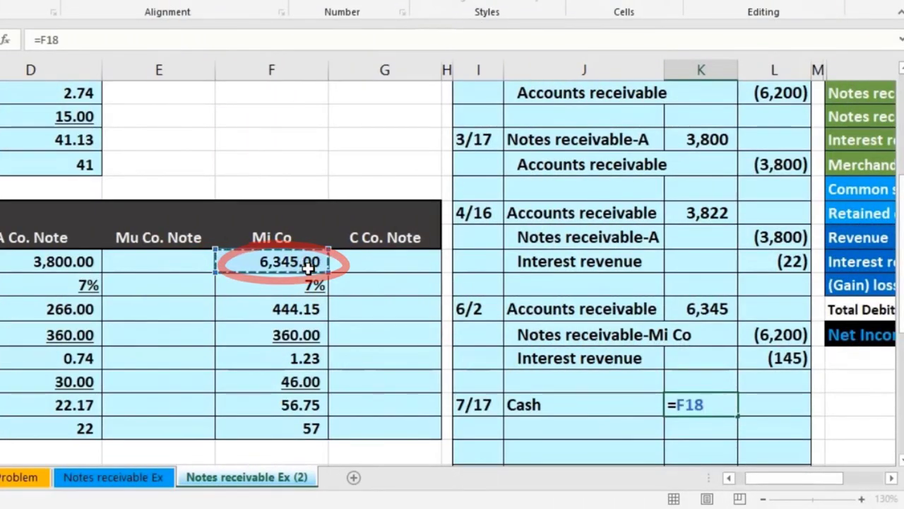
pyautogui.click(301, 424)
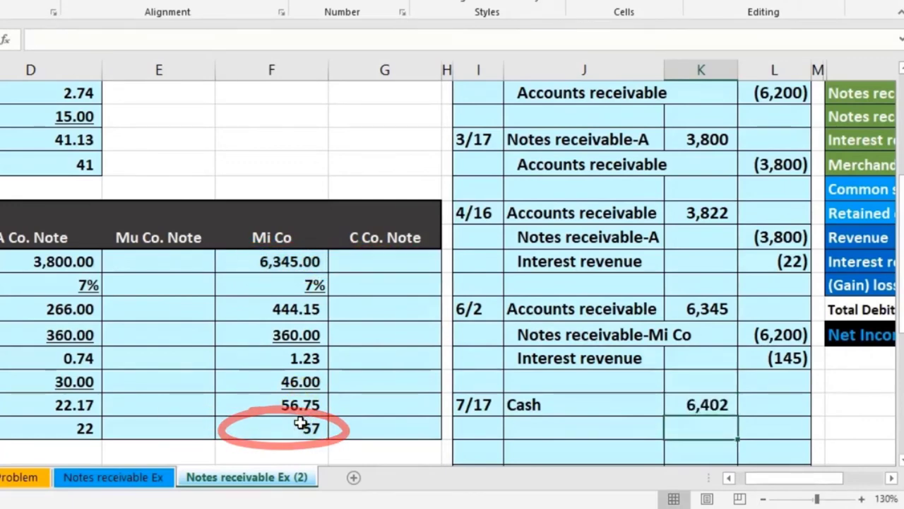
pyautogui.press('Up')
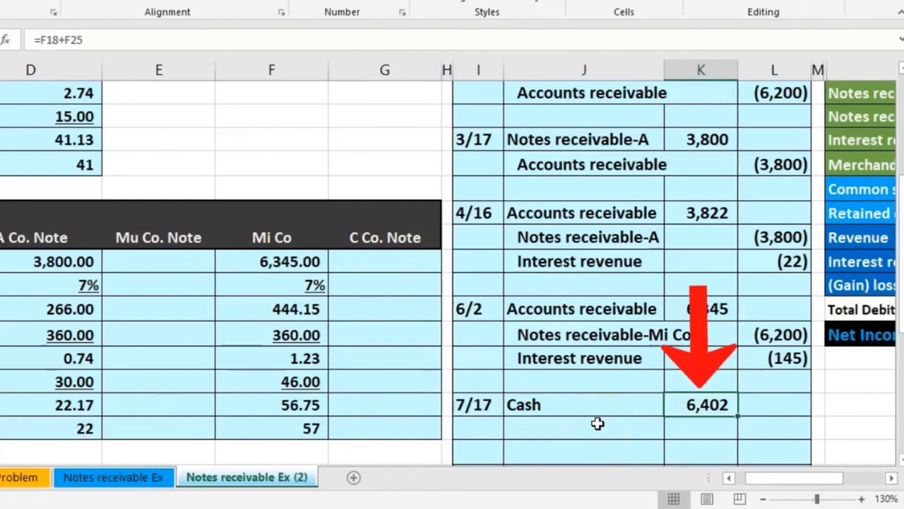
pyautogui.press('Delete')
pyautogui.press('Up')
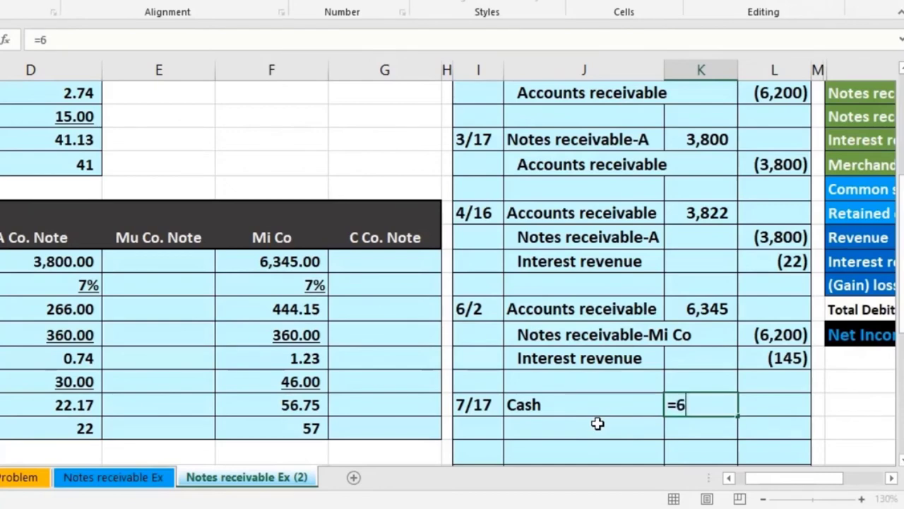
pyautogui.write('=6345+57')
pyautogui.press('Return')
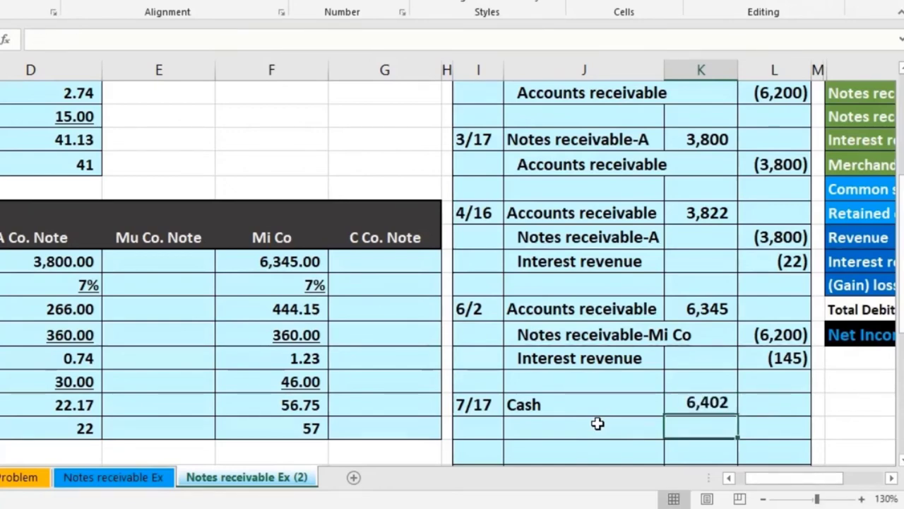
# Show more decimals on the Mi Co 57 interest figure
pyautogui.click(292, 428)
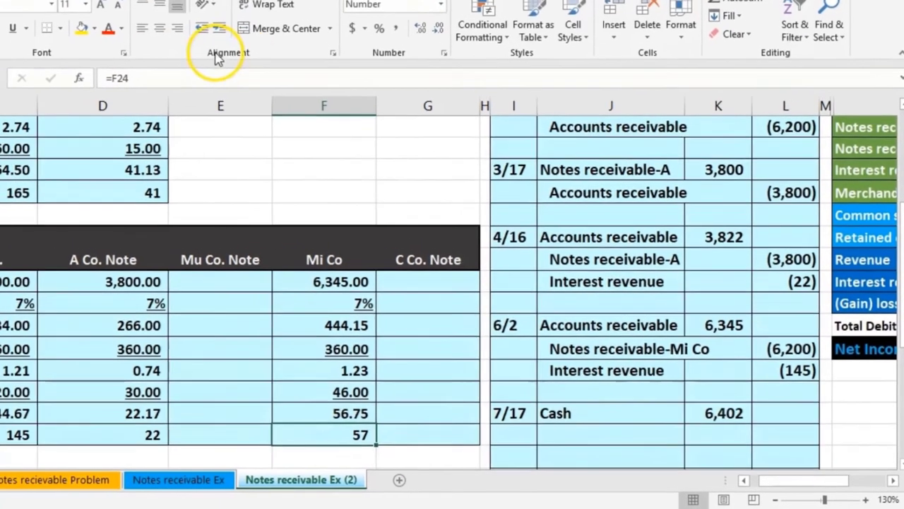
pyautogui.click(432, 39)
pyautogui.click(430, 37)
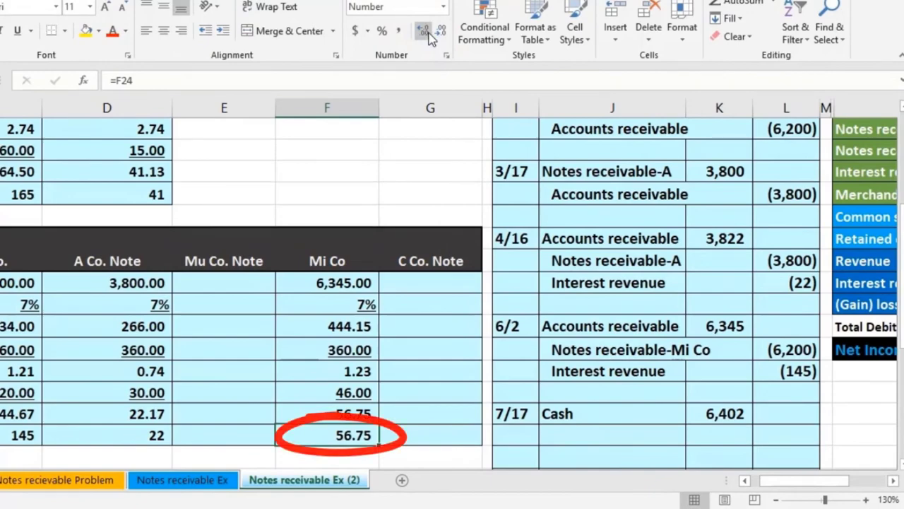
pyautogui.click(749, 354)
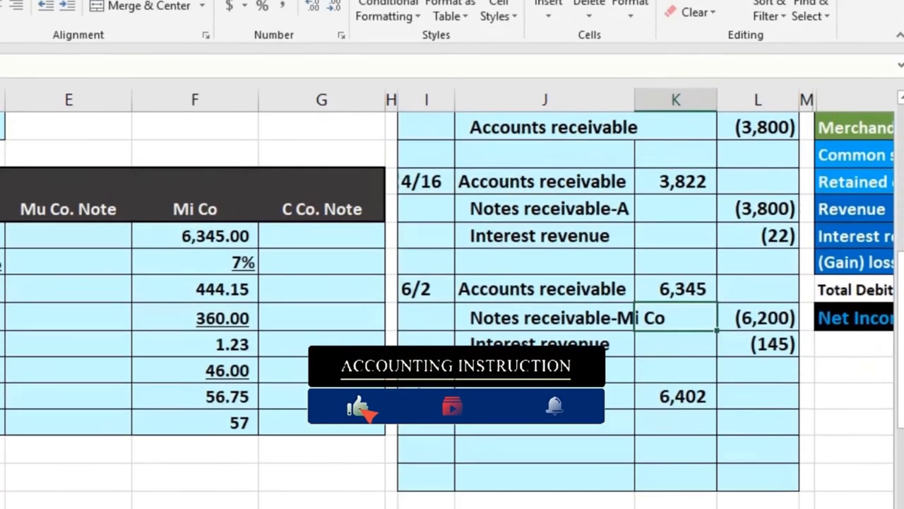
# Copy Accounts receivable from the trial balance and paste it as values under the 7/17 Cash line
pyautogui.hscroll(4, 452, 311)
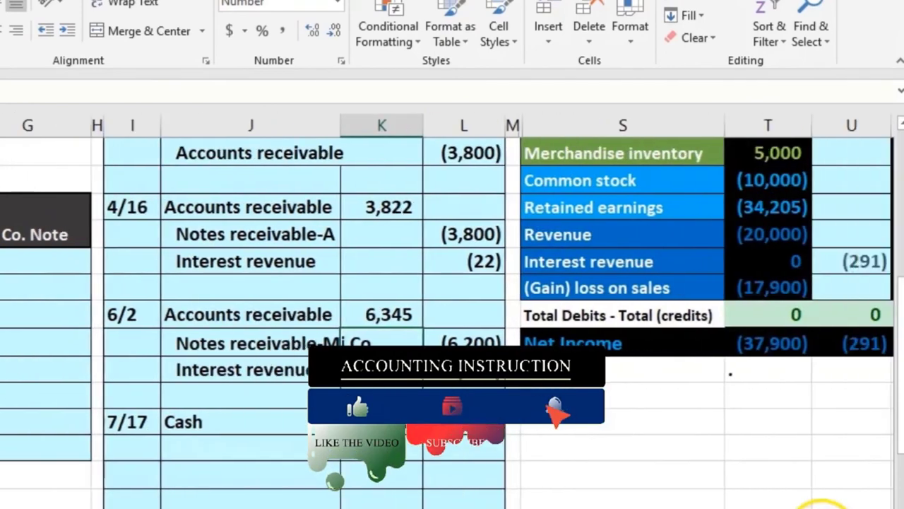
pyautogui.scroll(4, 452, 311)
pyautogui.scroll(1, 707, 318)
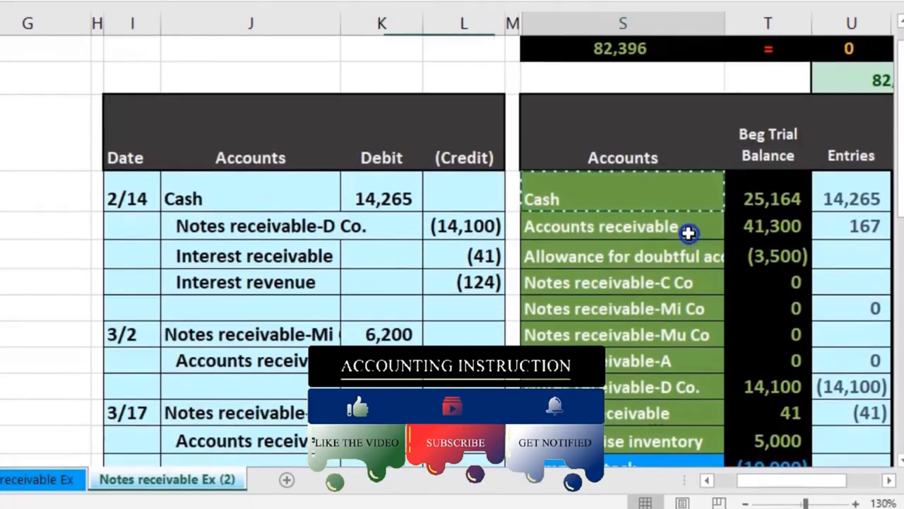
pyautogui.click(689, 231)
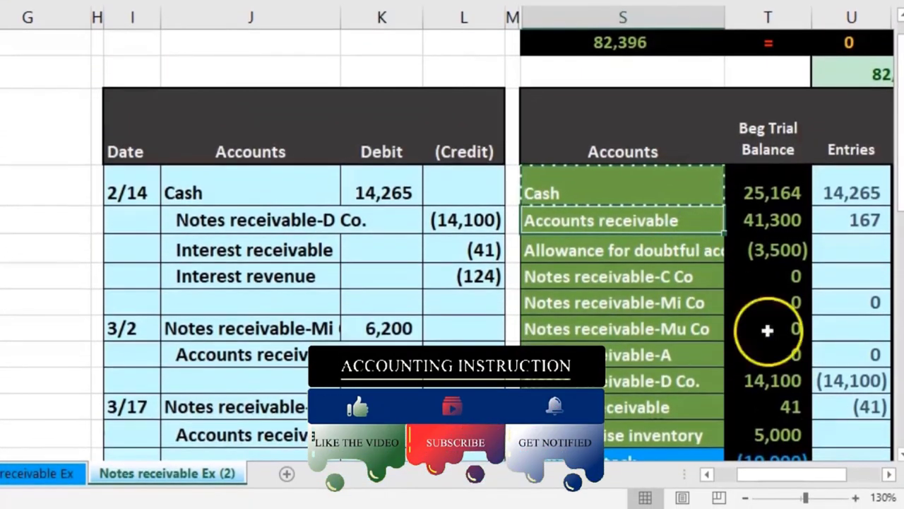
pyautogui.hscroll(4, 887, 478)
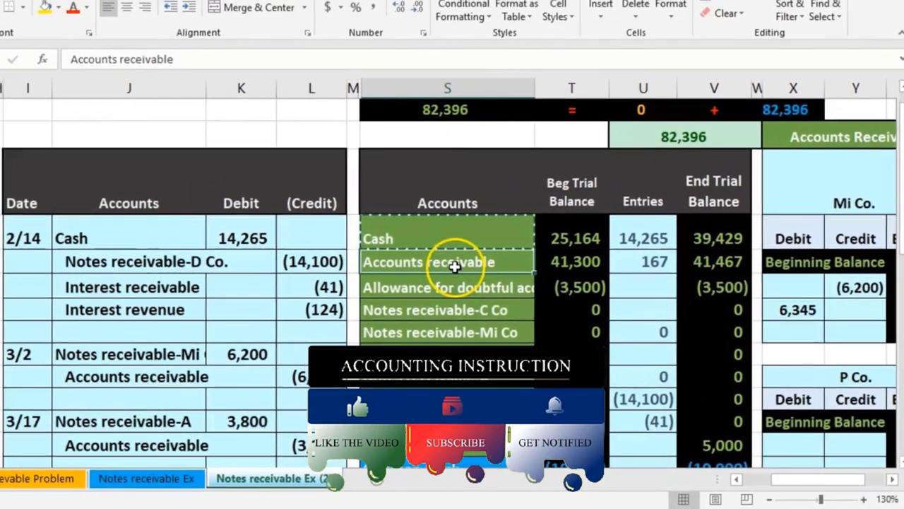
pyautogui.rightClick(459, 269)
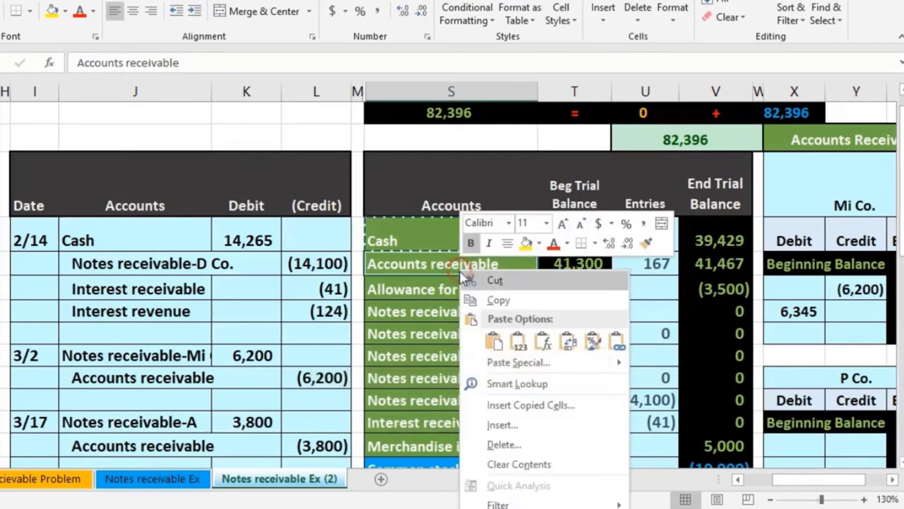
pyautogui.click(486, 296)
pyautogui.scroll(-4, 261, 360)
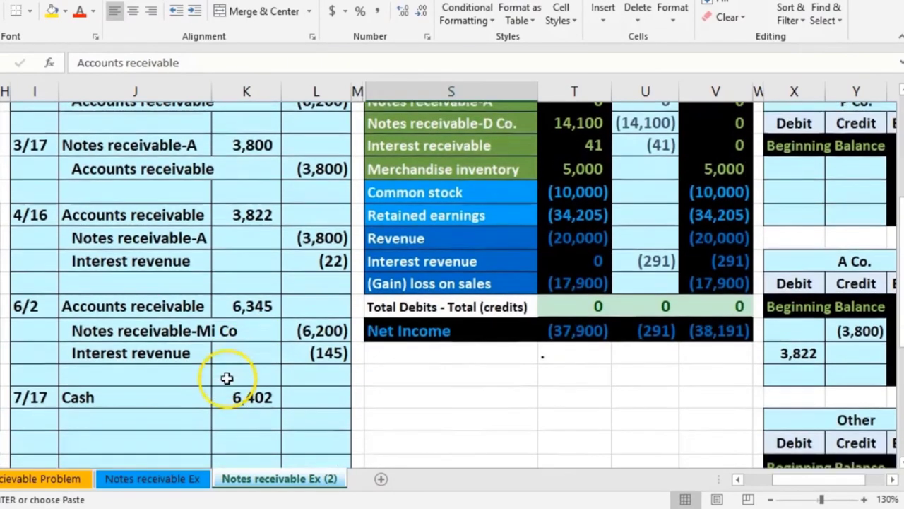
pyautogui.click(140, 362)
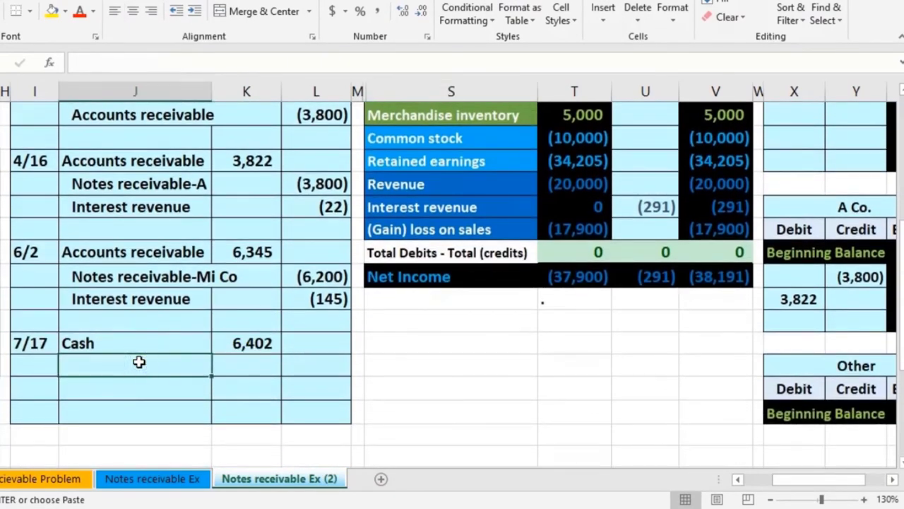
pyautogui.rightClick(139, 361)
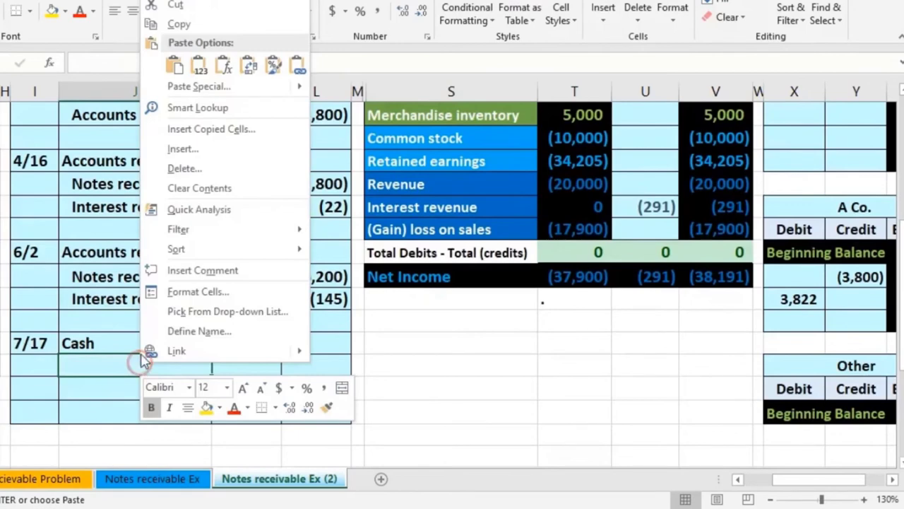
pyautogui.click(201, 70)
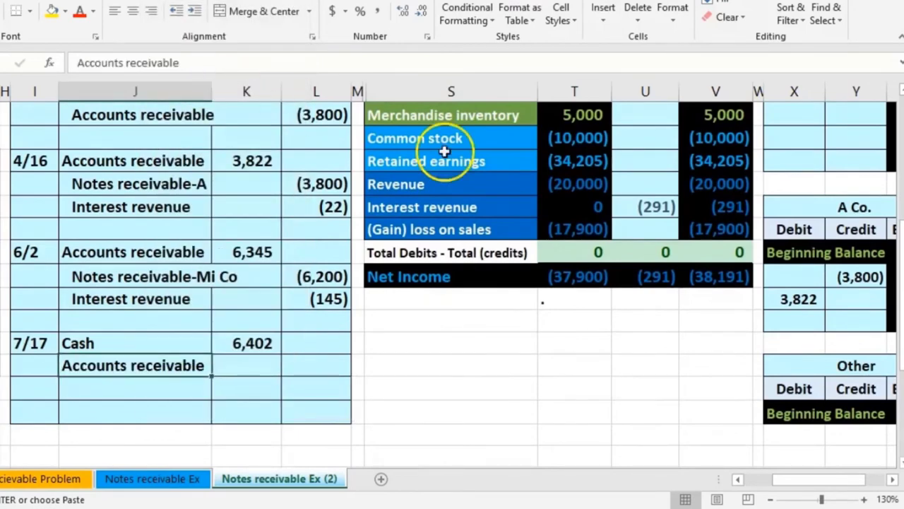
# Circle the Mi Co 6,345 debit for emphasis
pyautogui.scroll(3, 683, 378)
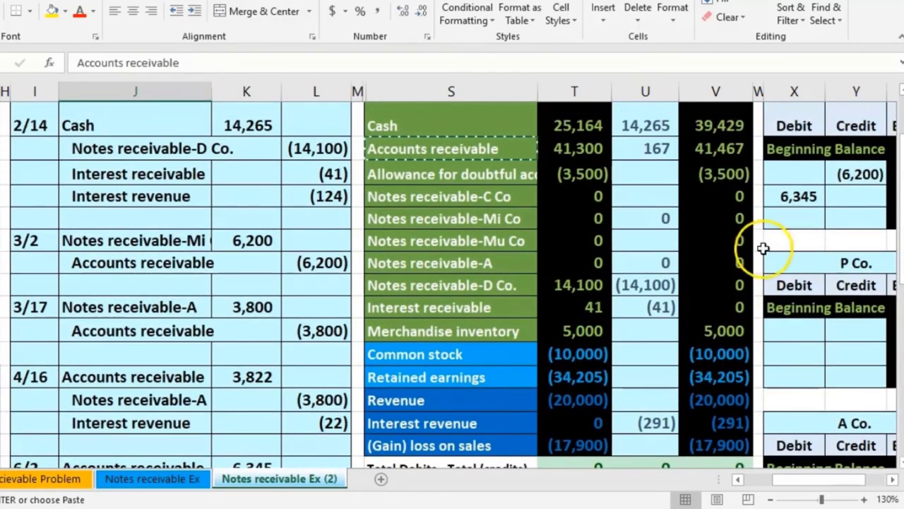
pyautogui.moveTo(763, 248); pyautogui.dragTo(777, 218)
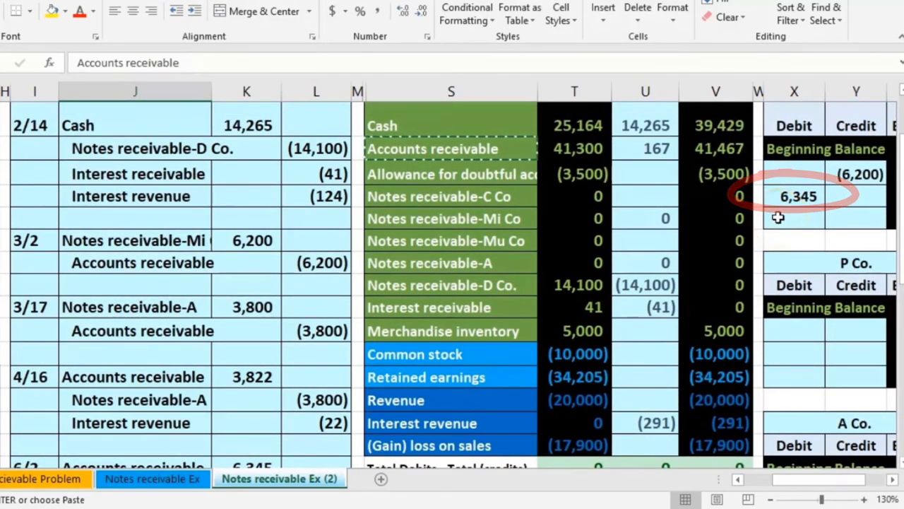
pyautogui.hscroll(2, 891, 480)
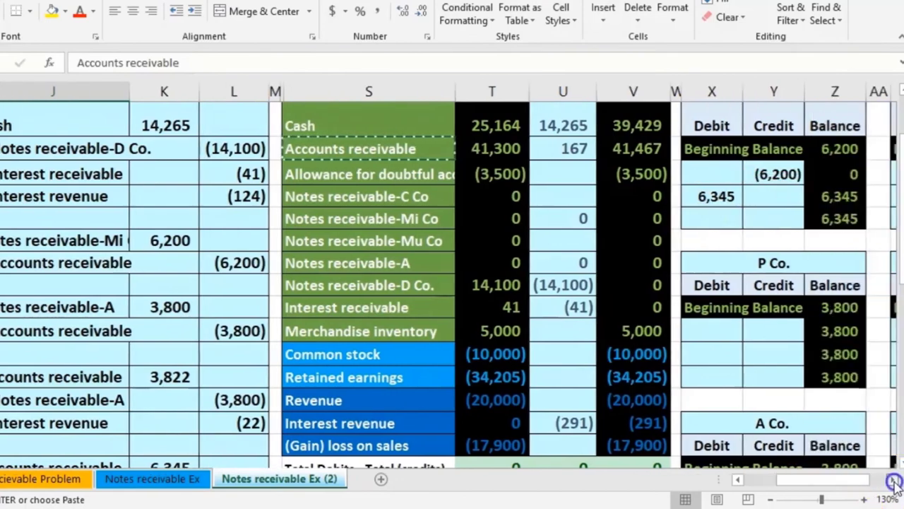
pyautogui.scroll(3, 809, 420)
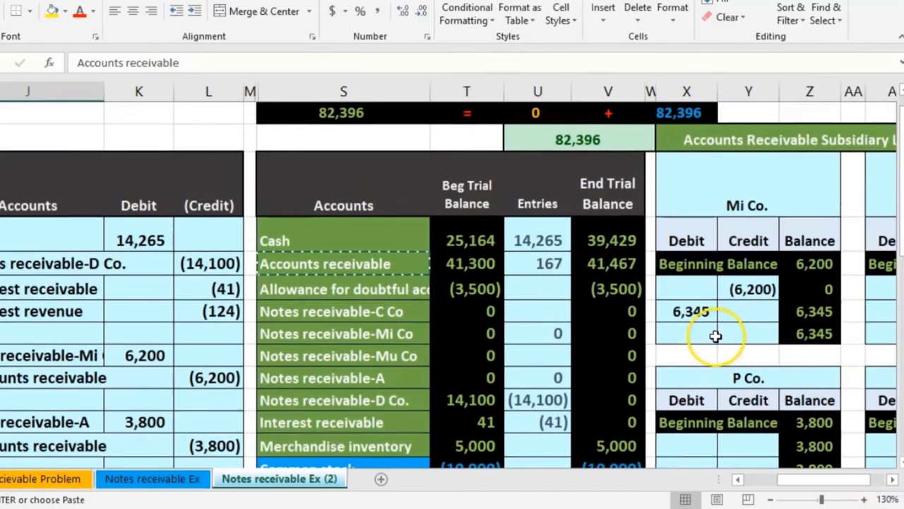
pyautogui.scroll(-5, 716, 336)
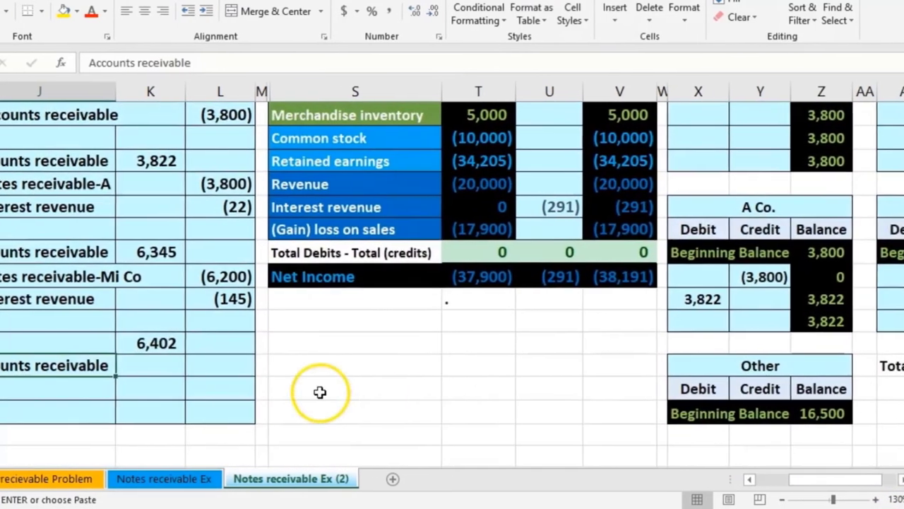
# Enter a (6,345) Accounts receivable credit of -6345 in L25
pyautogui.click(213, 365)
pyautogui.write('-')
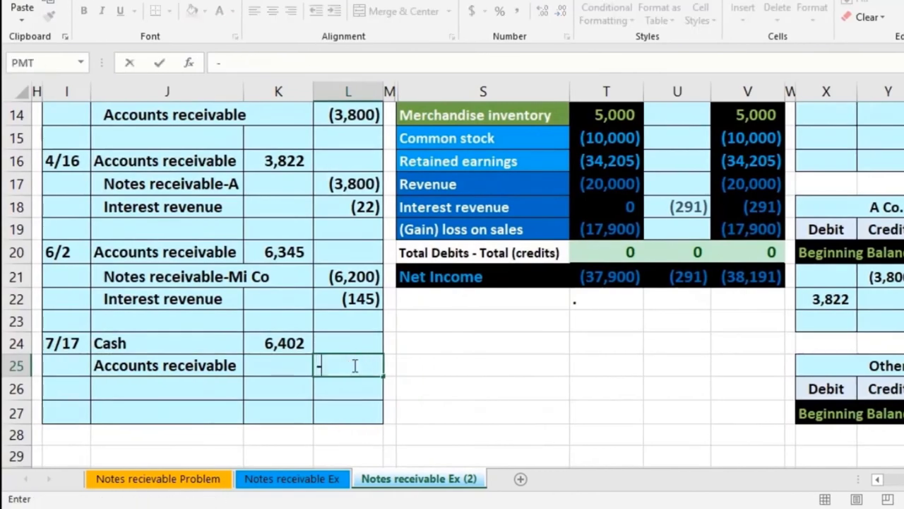
pyautogui.write('6345')
pyautogui.press('Return')
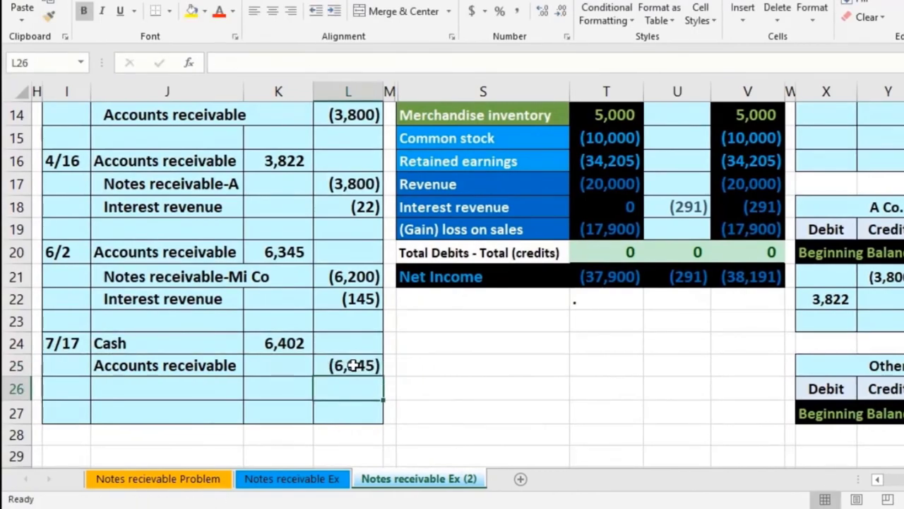
pyautogui.click(279, 343)
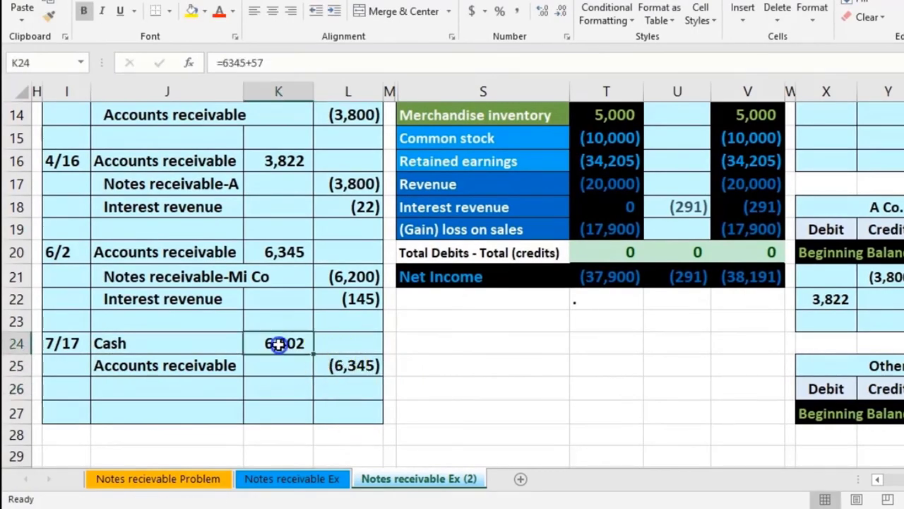
pyautogui.moveTo(279, 343); pyautogui.dragTo(327, 364)
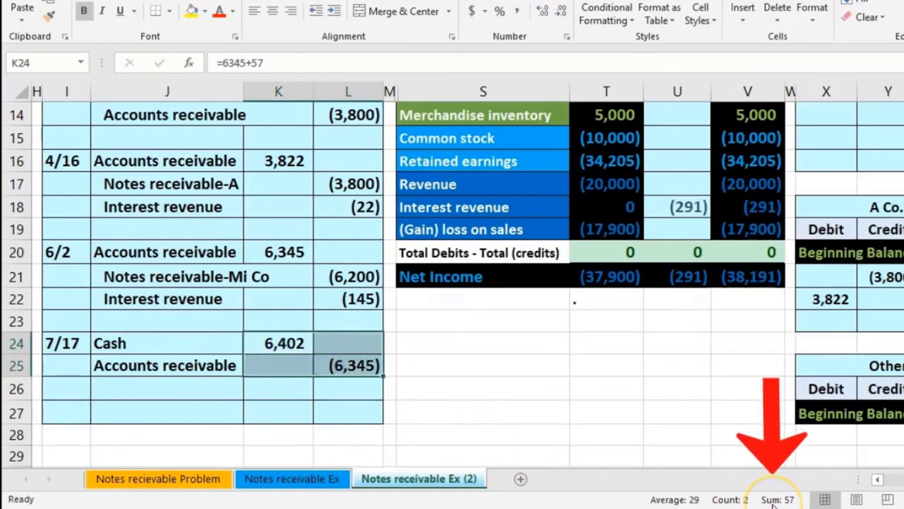
# Add a balancing credit in L26 with =-SUM(K24:L25), giving (57)
pyautogui.click(357, 390)
pyautogui.write('-')
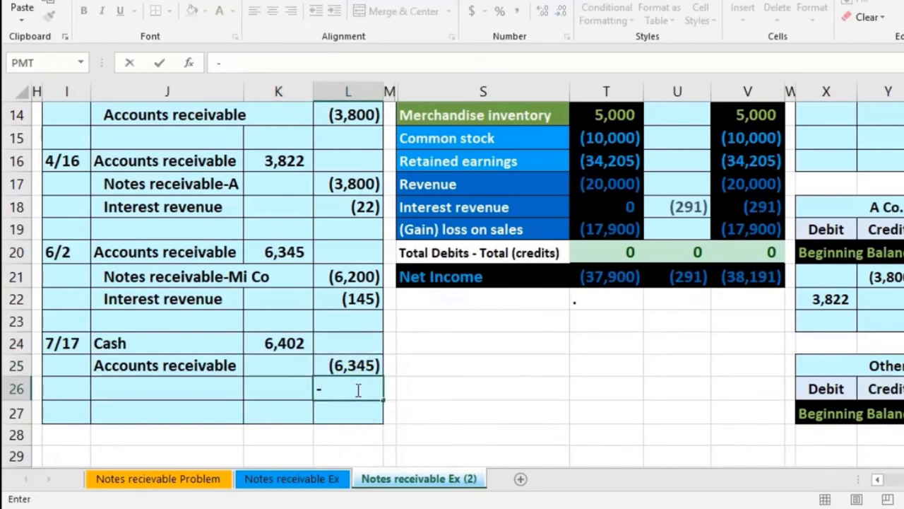
pyautogui.write('sum(')
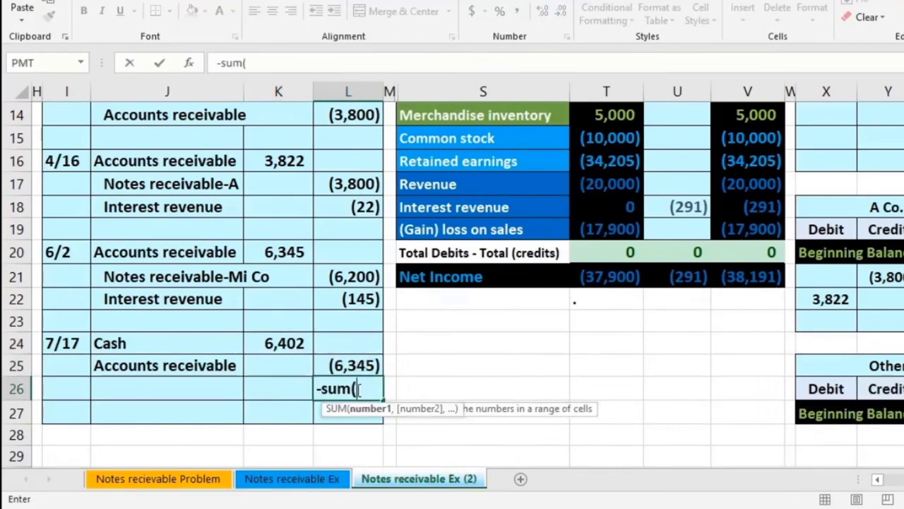
pyautogui.moveTo(297, 344); pyautogui.dragTo(332, 363)
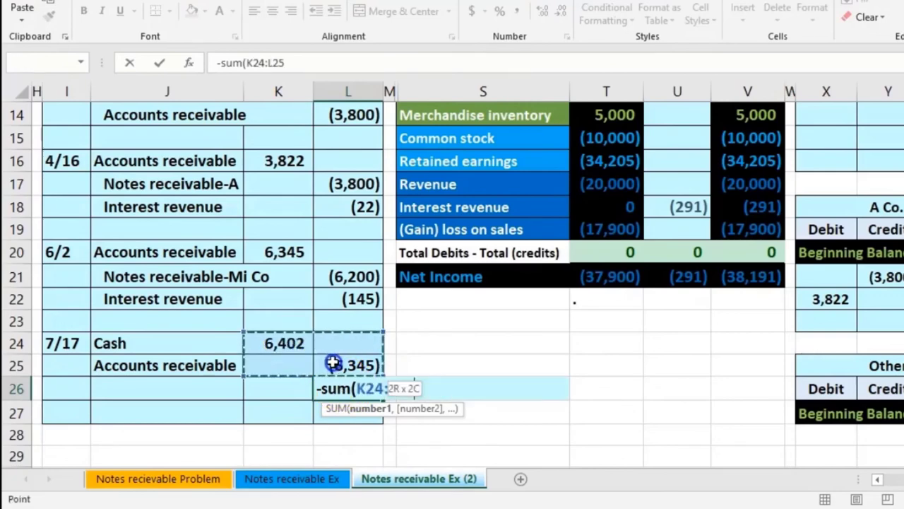
pyautogui.press('Return')
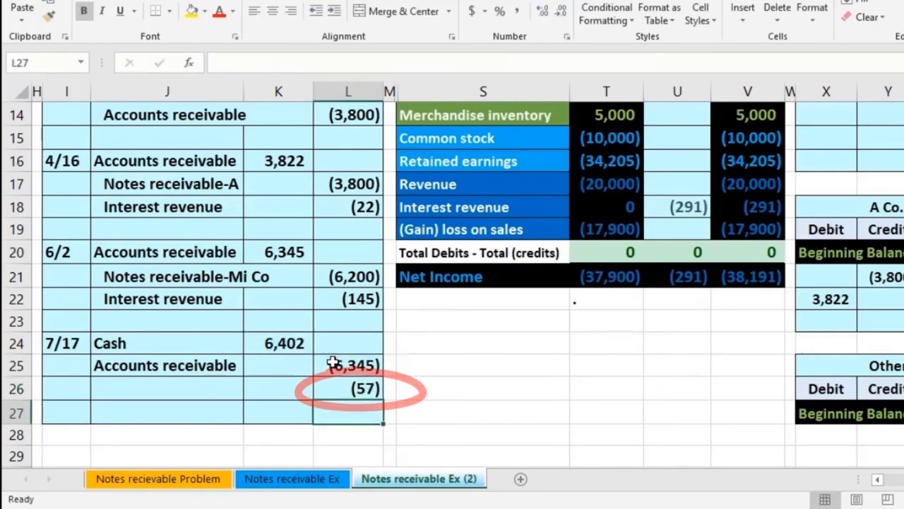
pyautogui.click(468, 204)
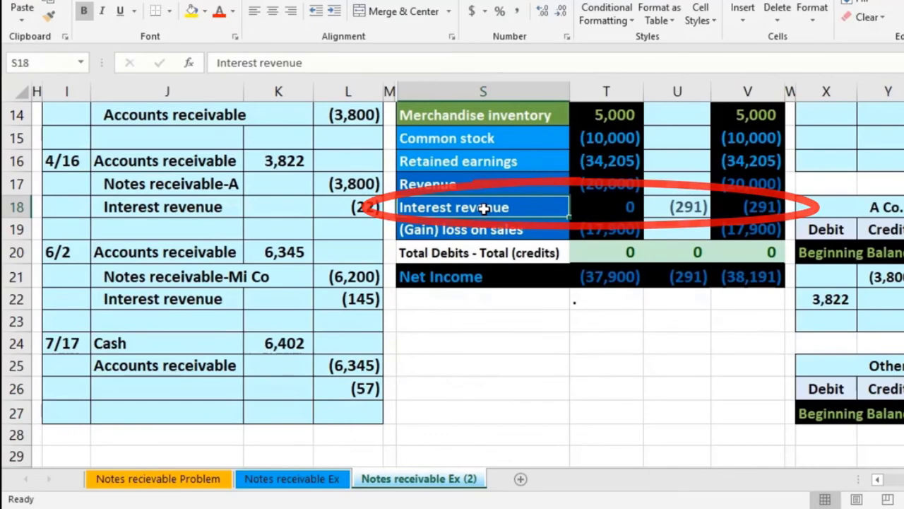
pyautogui.rightClick(486, 211)
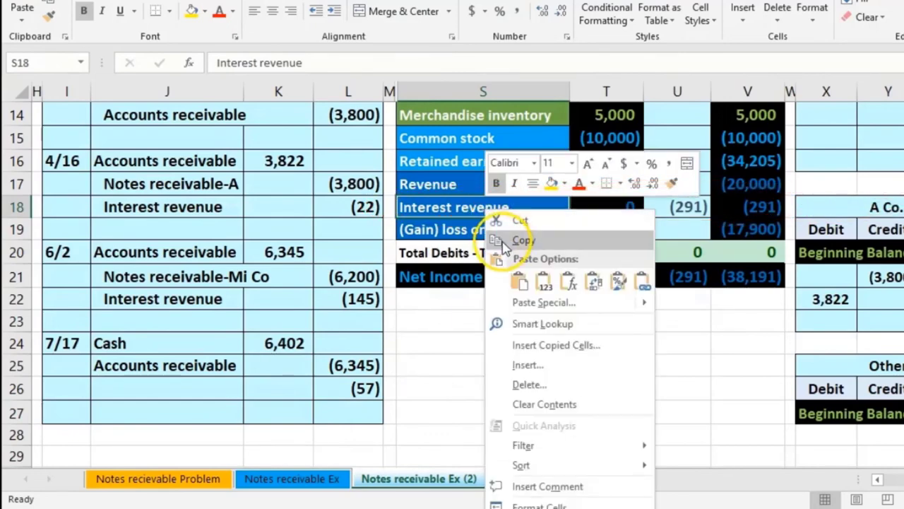
# Paste Interest revenue as a plain value into J26 as the third account line
pyautogui.click(502, 241)
pyautogui.click(194, 390)
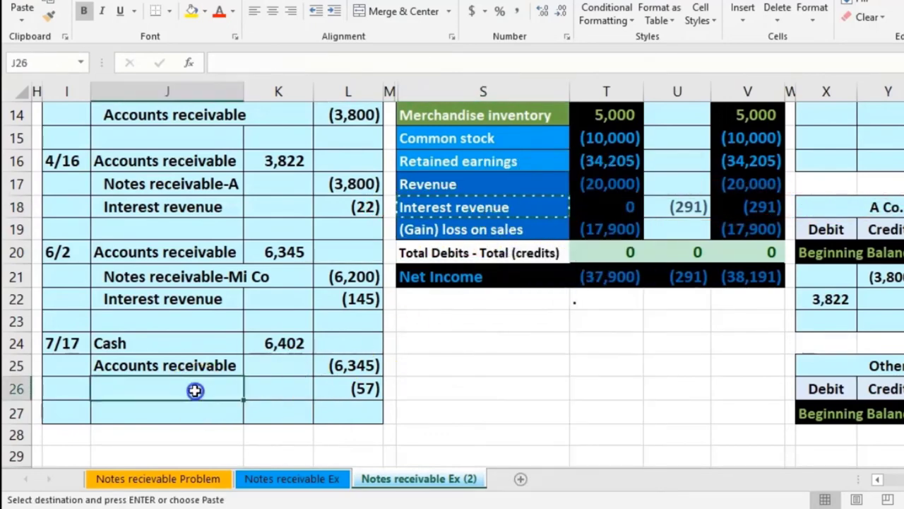
pyautogui.rightClick(204, 390)
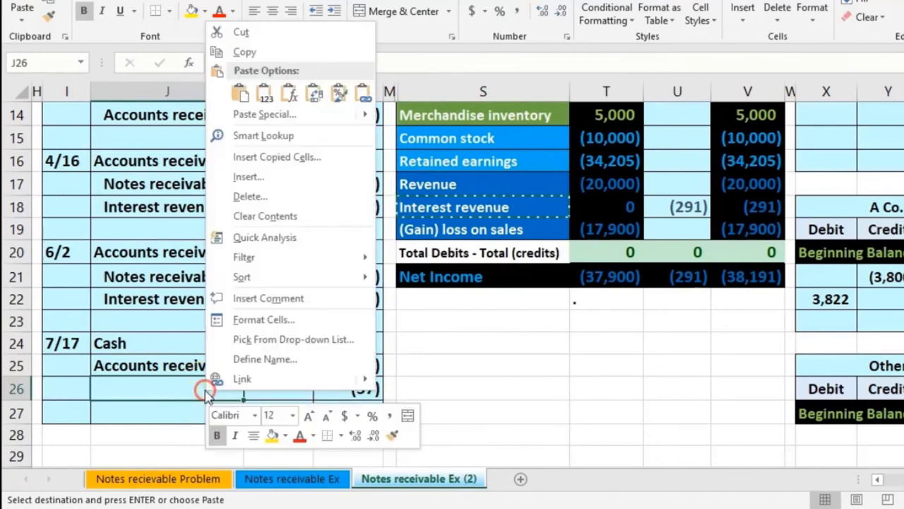
pyautogui.click(263, 99)
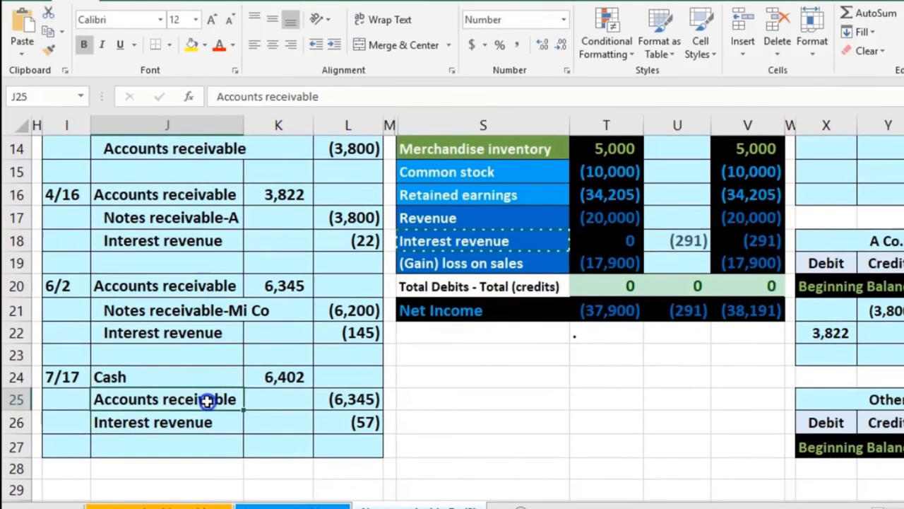
# Indent the two 7/17 credit account names in J25:J26
pyautogui.moveTo(202, 366); pyautogui.dragTo(204, 389)
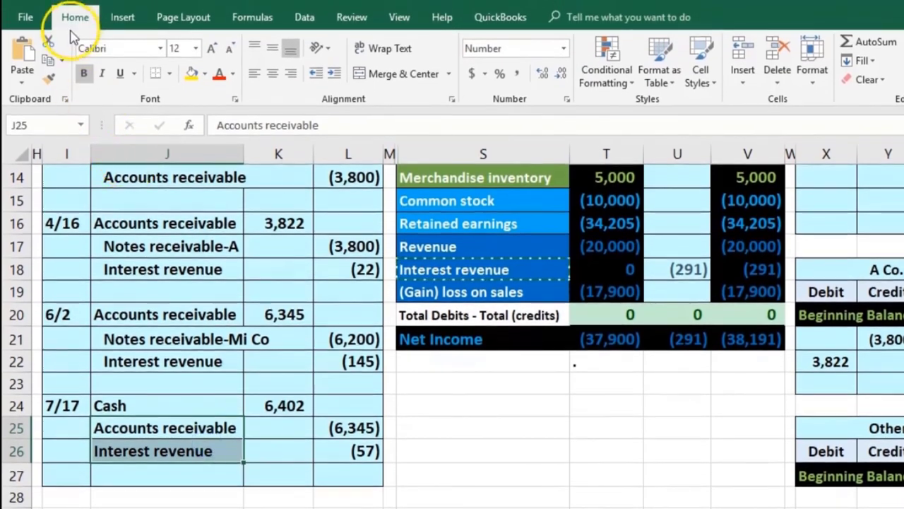
pyautogui.click(332, 77)
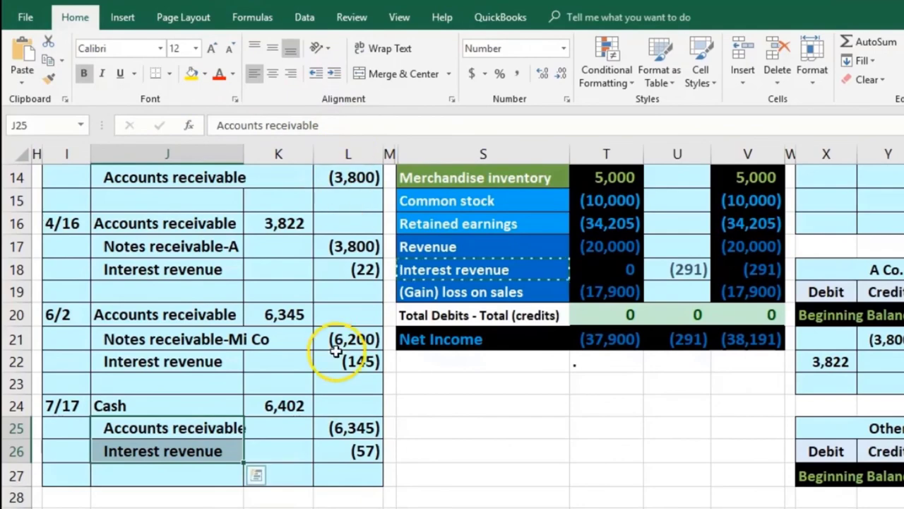
pyautogui.moveTo(188, 400); pyautogui.dragTo(273, 406)
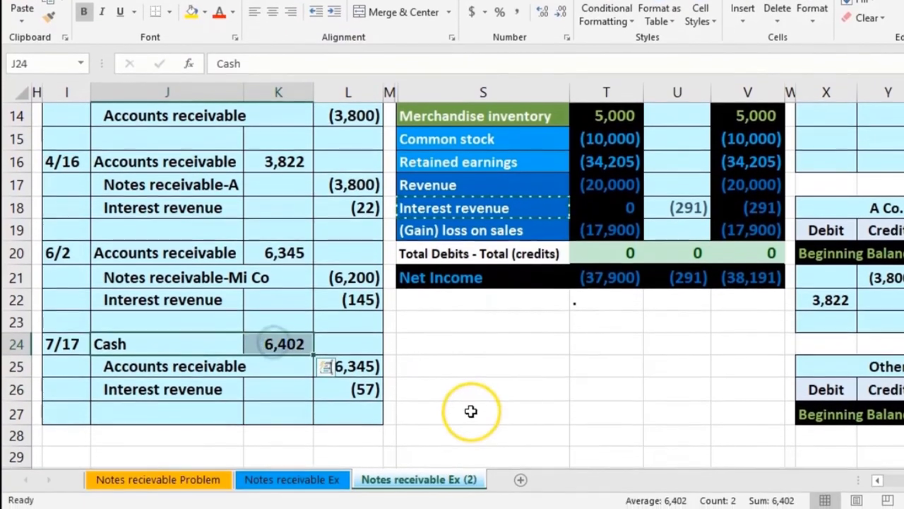
pyautogui.scroll(4, 468, 420)
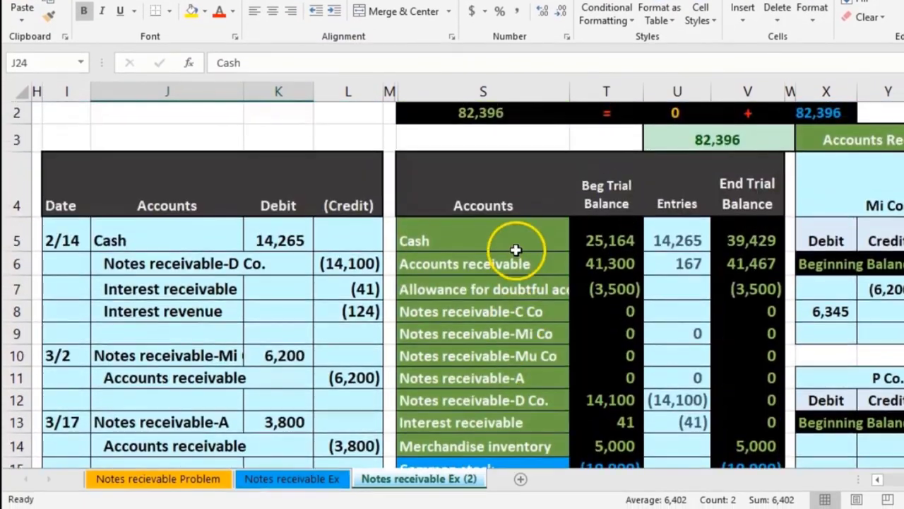
# Add the 7/17 cash debit K24 to the trial balance's Cash entries formula, totalling 20,667
pyautogui.moveTo(515, 250); pyautogui.dragTo(578, 230)
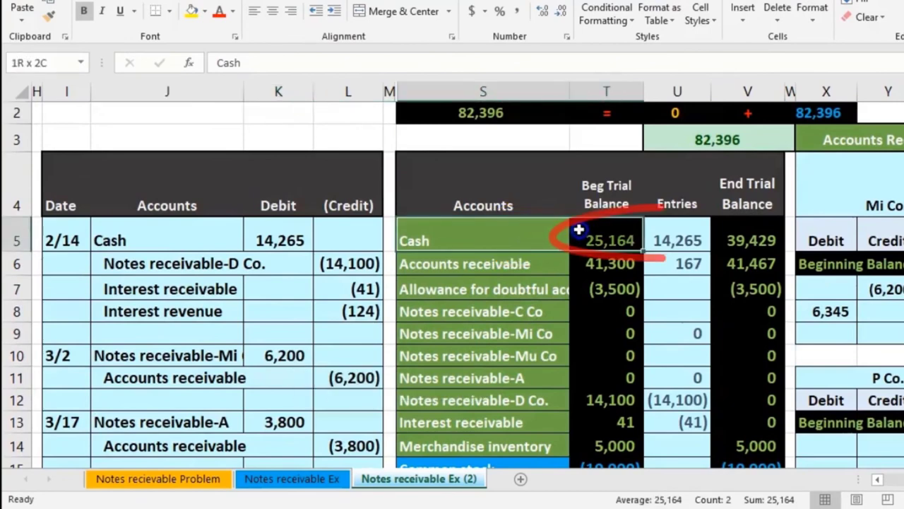
pyautogui.click(655, 233)
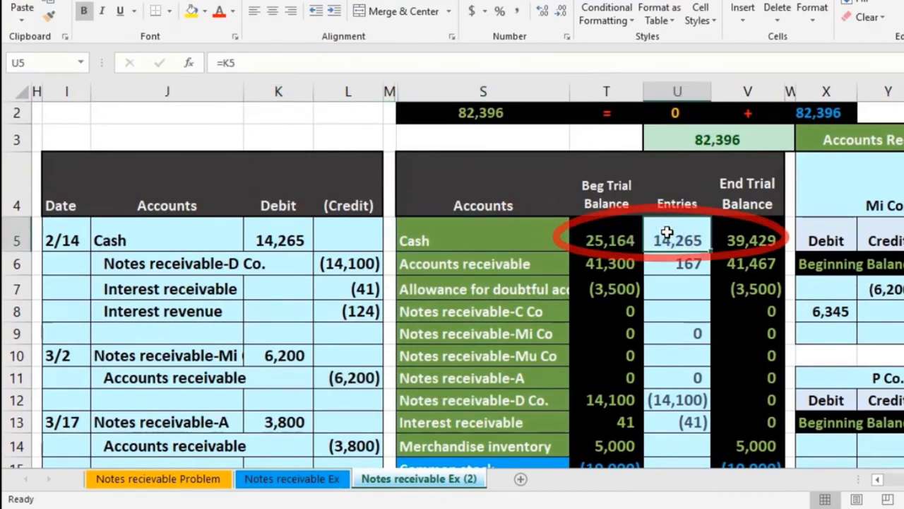
pyautogui.doubleClick(667, 234)
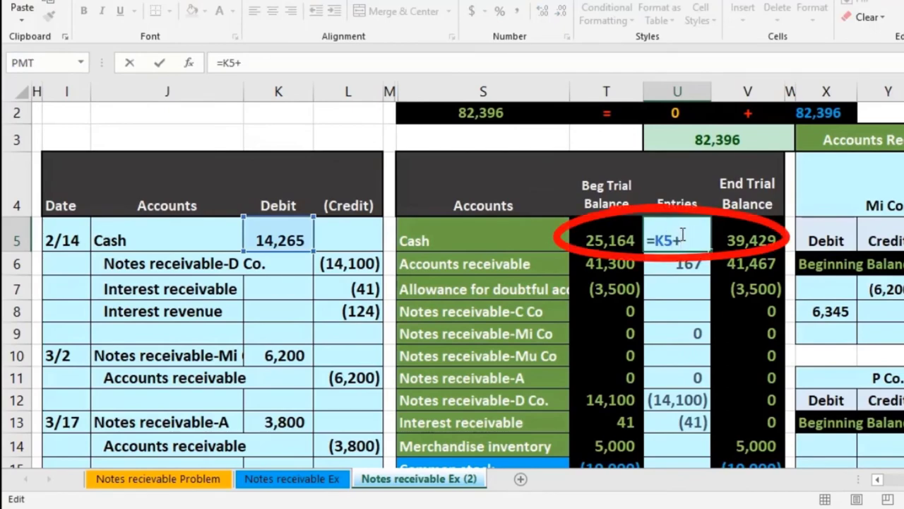
pyautogui.scroll(-3, 541, 323)
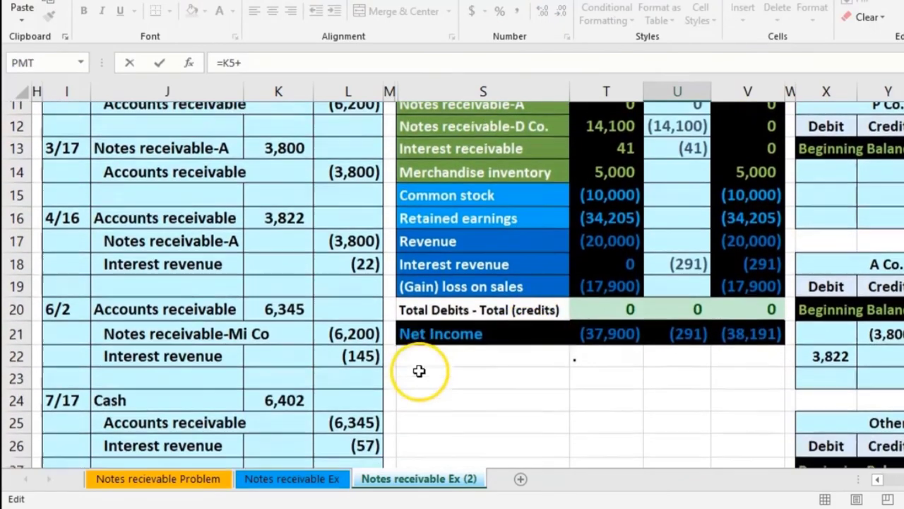
pyautogui.scroll(-1, 419, 371)
pyautogui.click(300, 342)
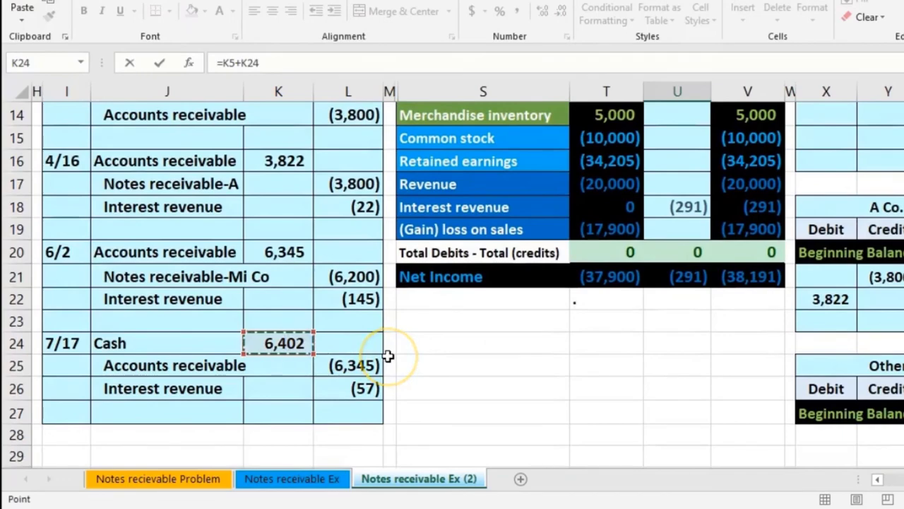
pyautogui.press('Return')
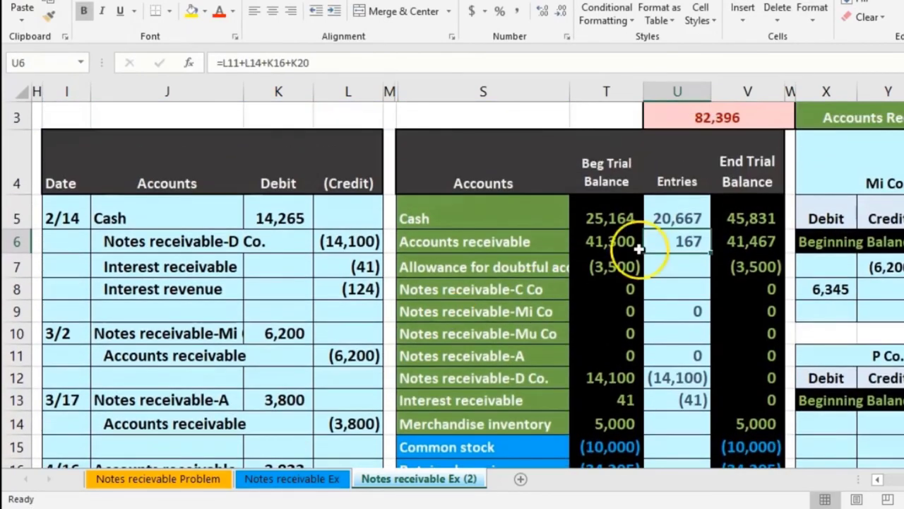
# Add the 7/17 receivable credit L25 to the Accounts receivable entries formula
pyautogui.scroll(-3, 631, 295)
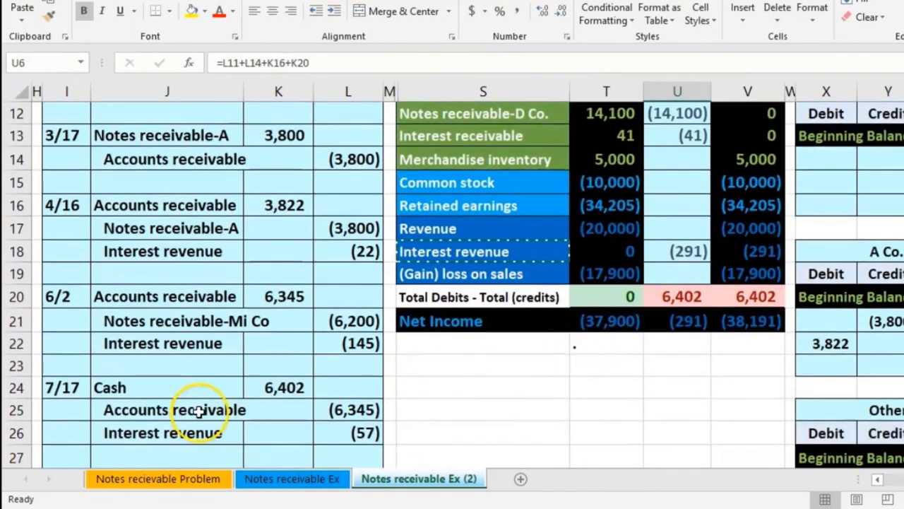
pyautogui.moveTo(198, 418); pyautogui.dragTo(331, 409)
pyautogui.scroll(3, 501, 444)
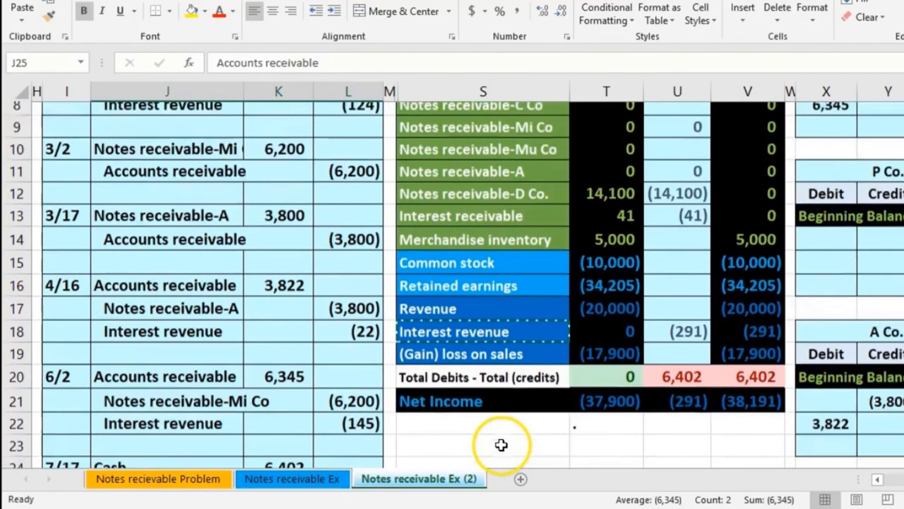
pyautogui.moveTo(493, 244); pyautogui.dragTo(593, 241)
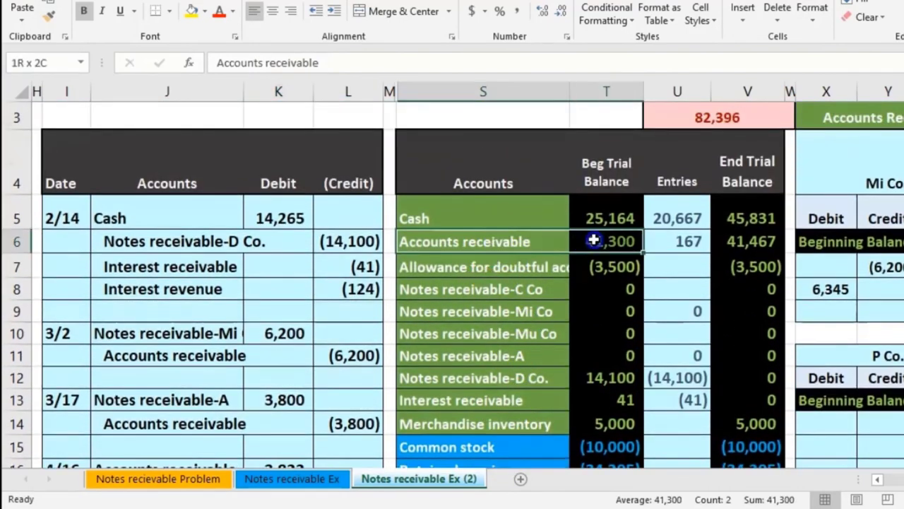
pyautogui.click(672, 241)
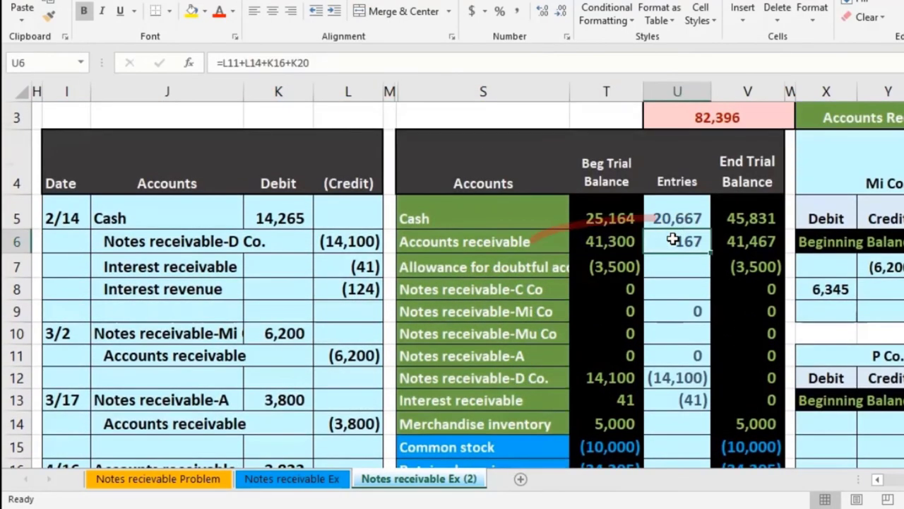
pyautogui.doubleClick(673, 240)
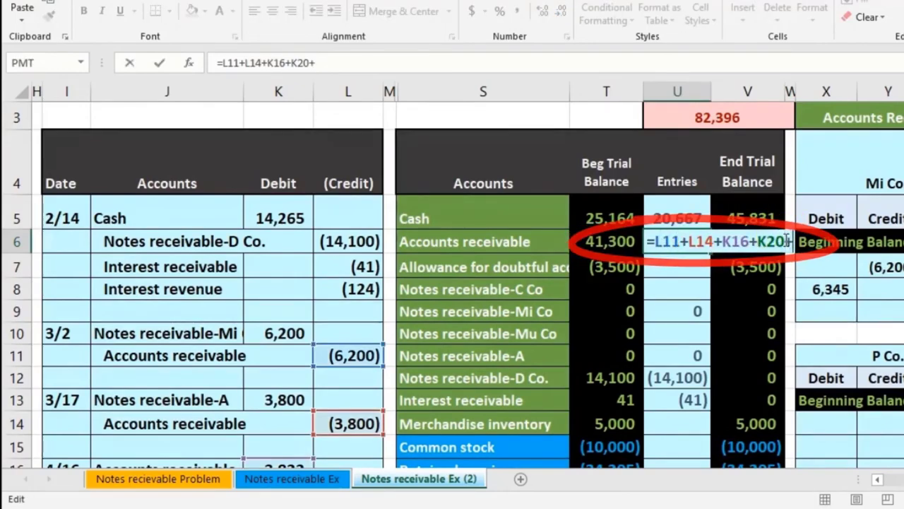
pyautogui.write('+')
pyautogui.scroll(-3, 424, 283)
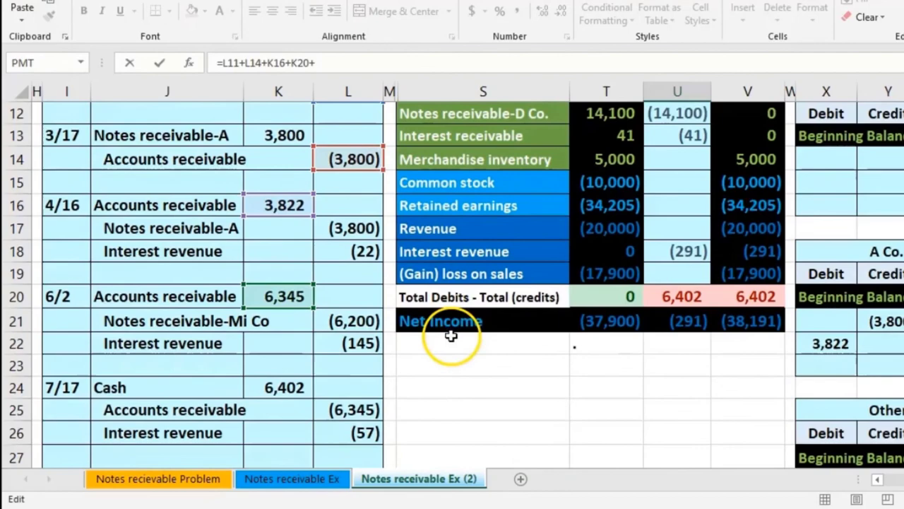
pyautogui.click(353, 410)
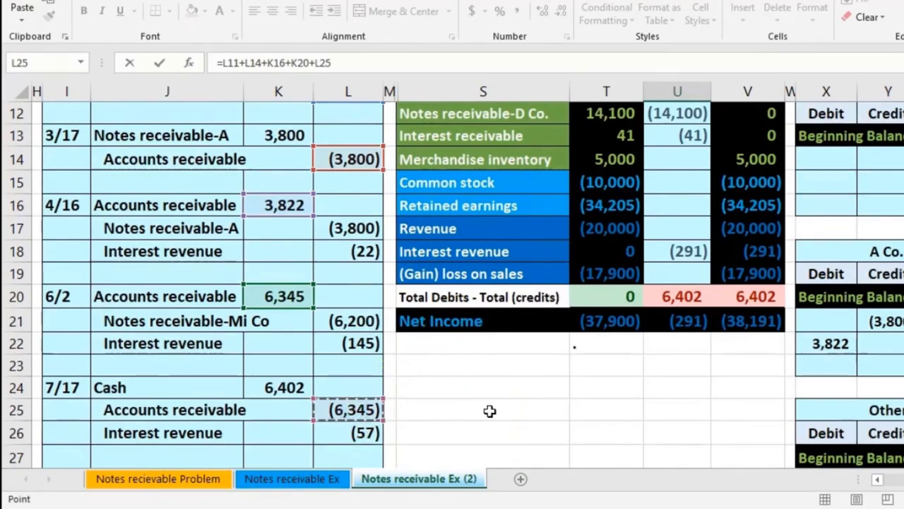
pyautogui.press('Return')
# Add the 7/17 interest revenue to Interest revenue entries, giving (348) and net income (38,248)
pyautogui.scroll(3, 490, 410)
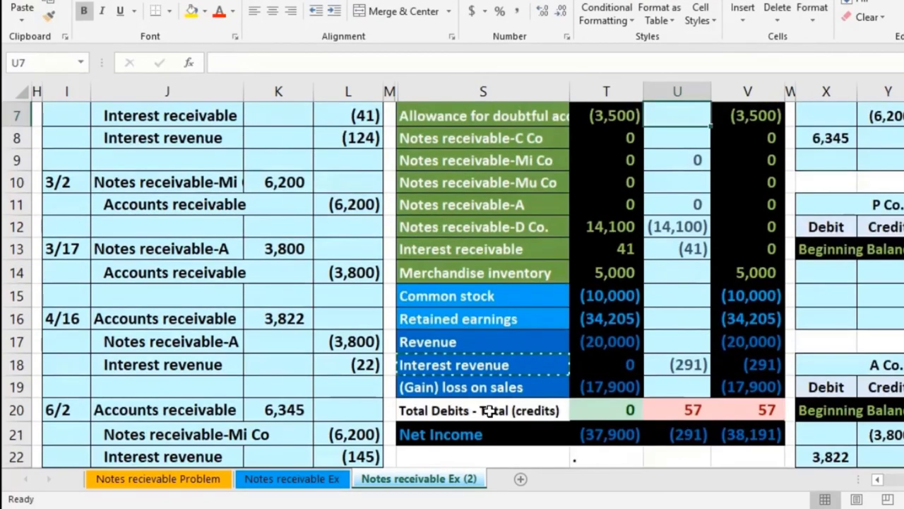
pyautogui.scroll(-3, 683, 238)
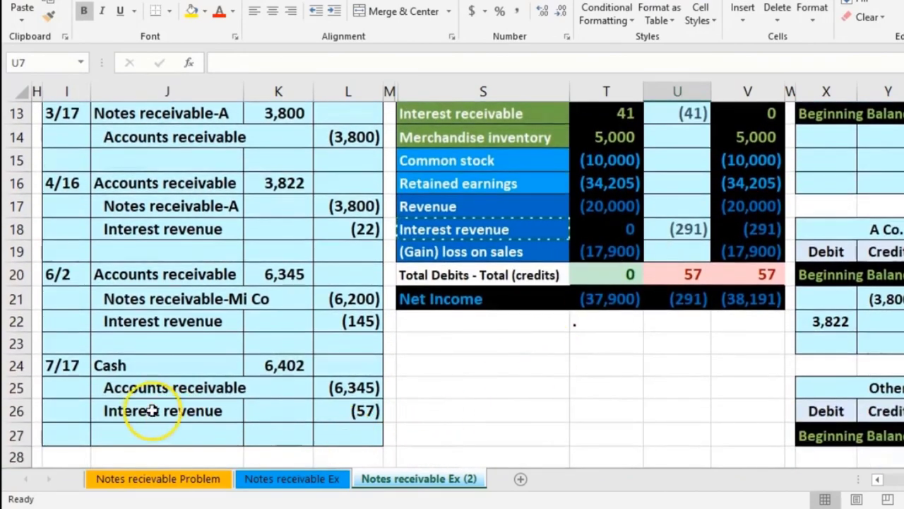
pyautogui.moveTo(152, 410); pyautogui.dragTo(330, 404)
pyautogui.moveTo(488, 226); pyautogui.dragTo(597, 225)
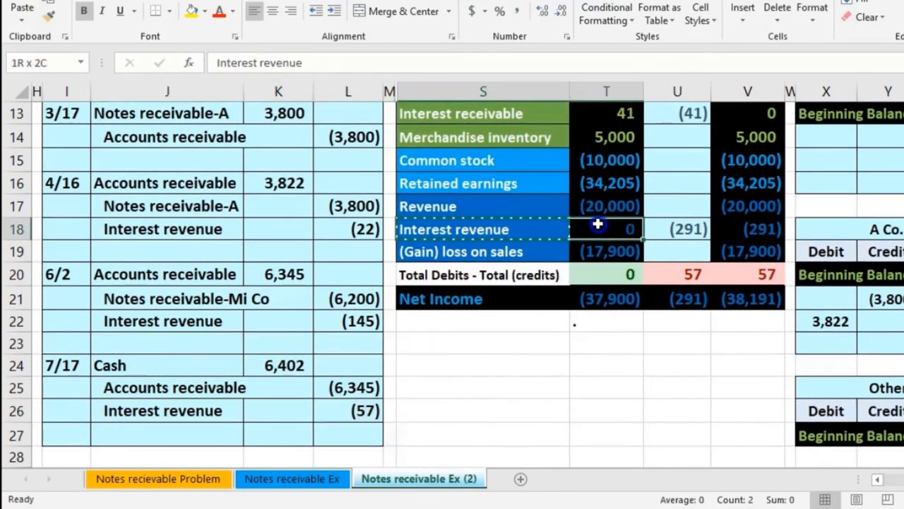
pyautogui.click(671, 226)
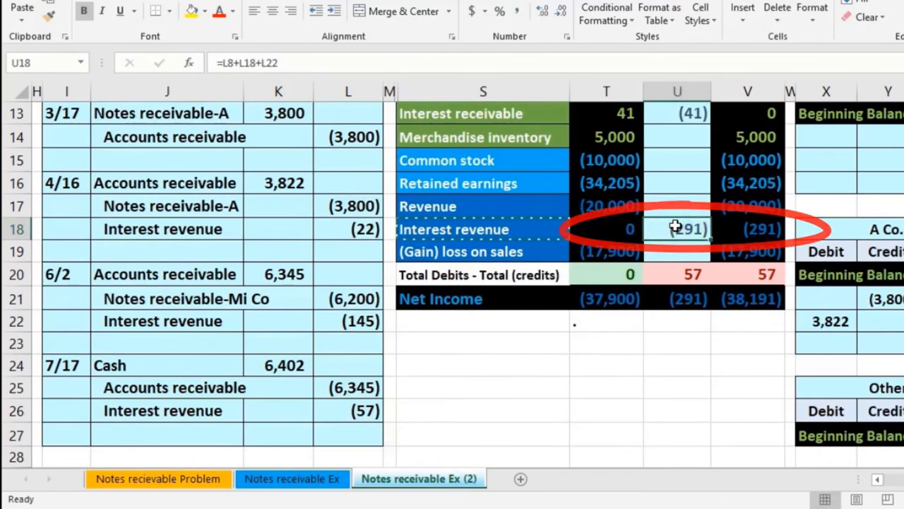
pyautogui.doubleClick(676, 226)
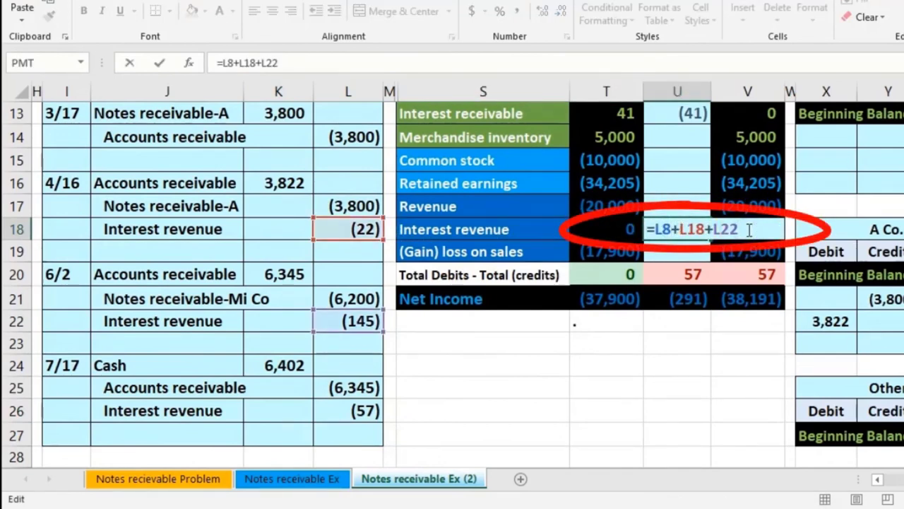
pyautogui.write('+')
pyautogui.click(367, 408)
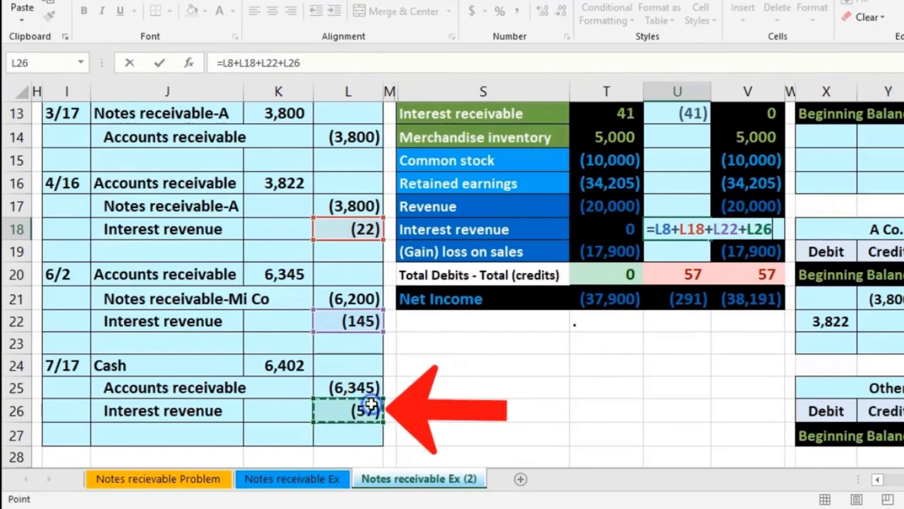
pyautogui.press('Return')
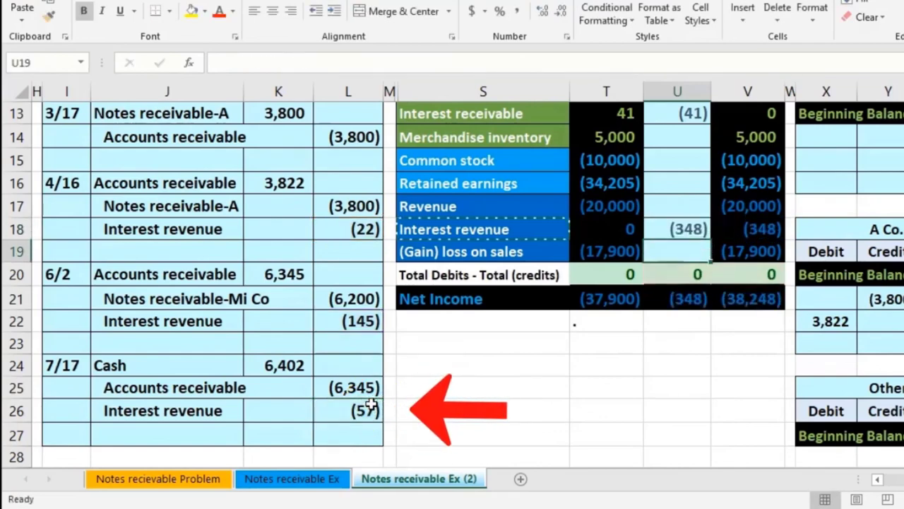
pyautogui.click(728, 233)
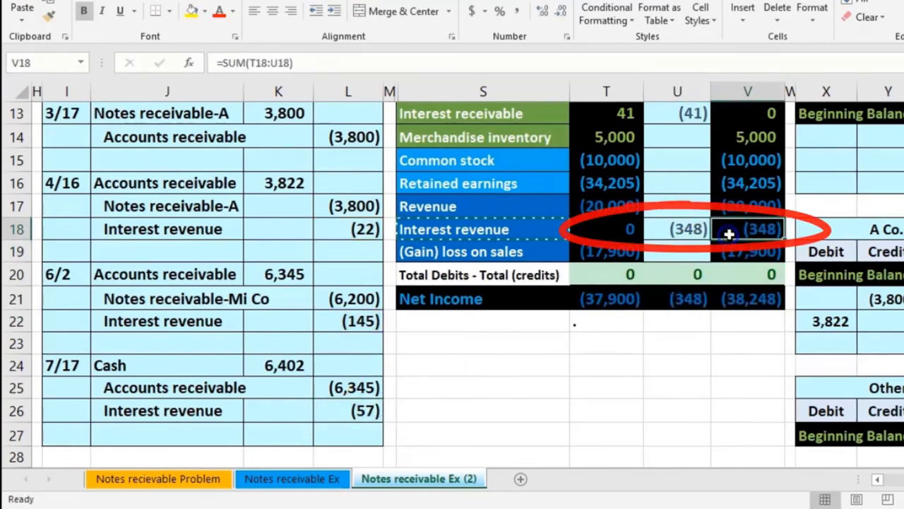
pyautogui.click(754, 301)
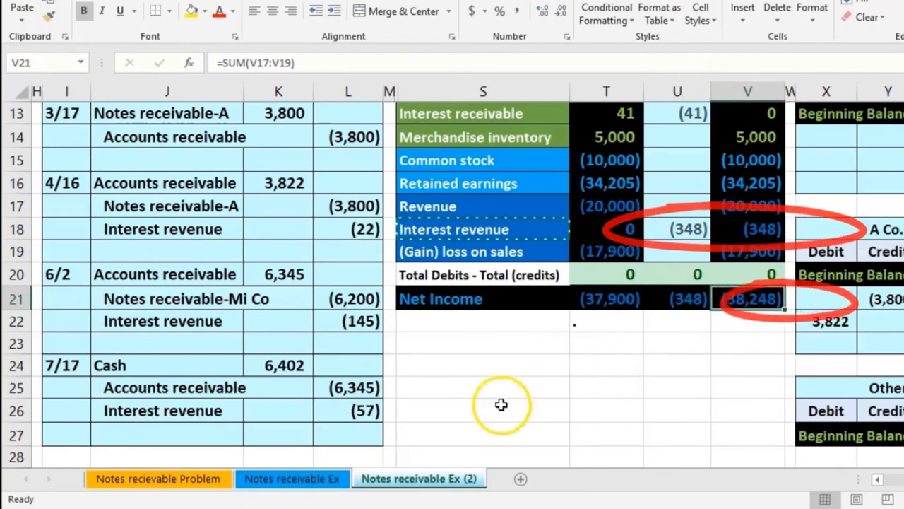
pyautogui.moveTo(208, 386); pyautogui.dragTo(348, 387)
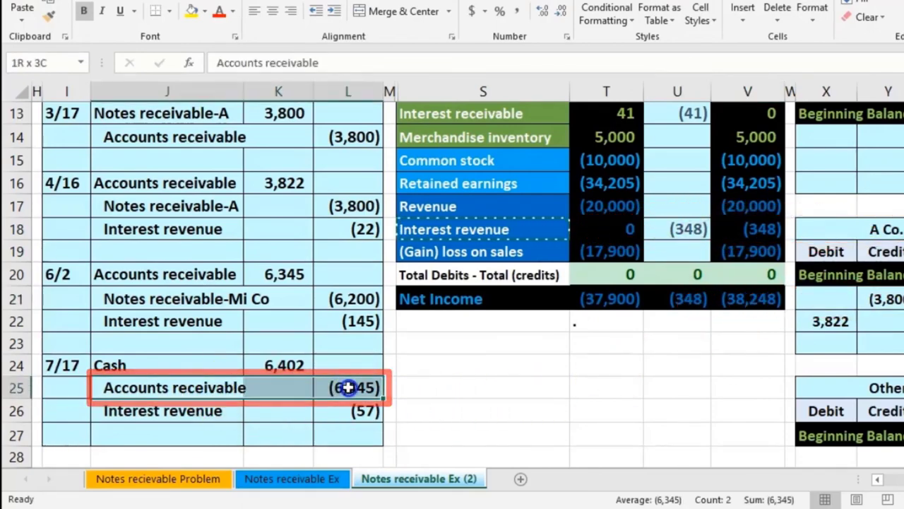
# Link Mi Co.'s empty credit cell to L25, recording a (6,345) credit that zeroes its balance
pyautogui.scroll(2, 872, 454)
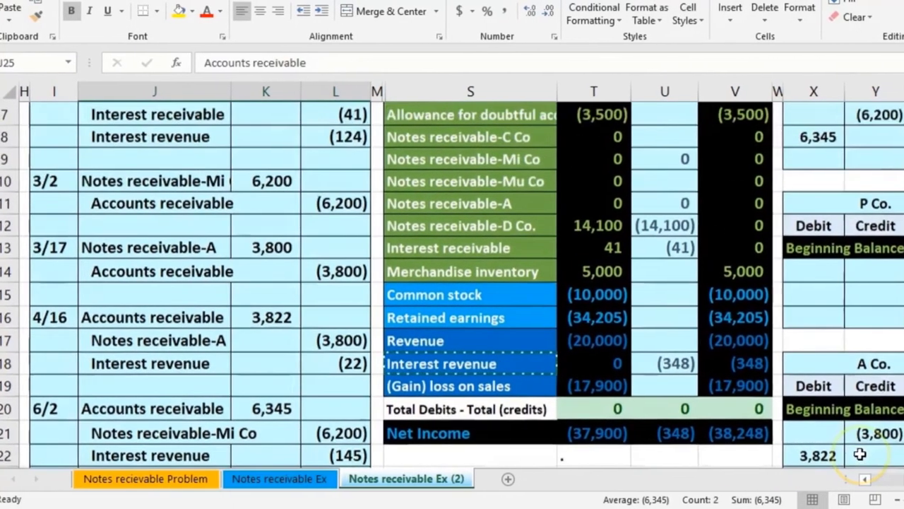
pyautogui.scroll(2, 860, 454)
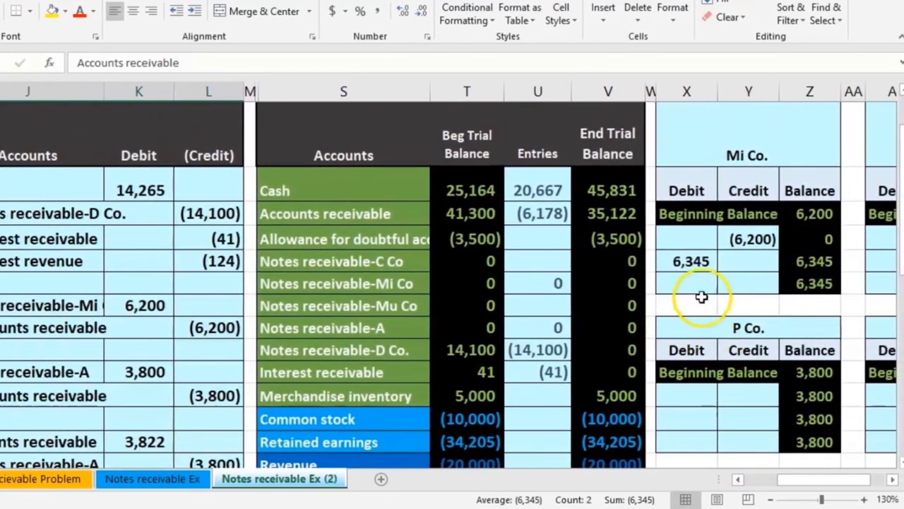
pyautogui.click(691, 261)
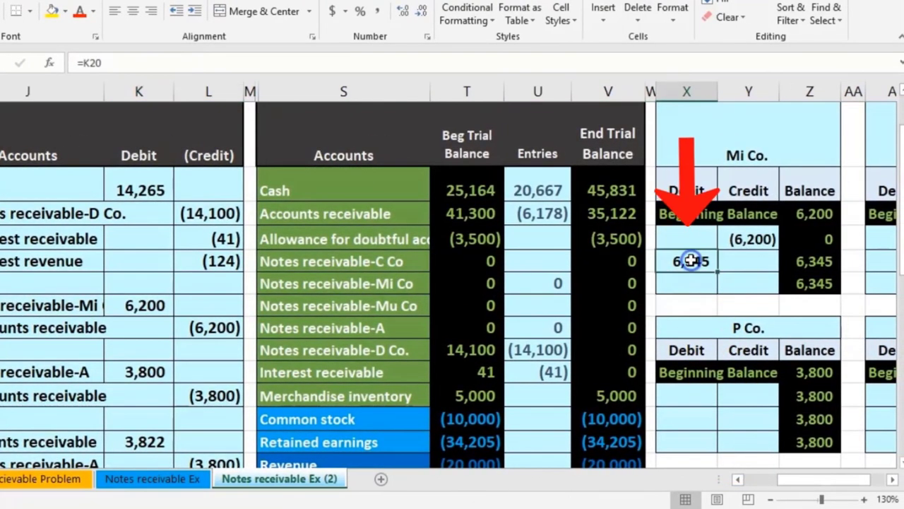
pyautogui.click(762, 284)
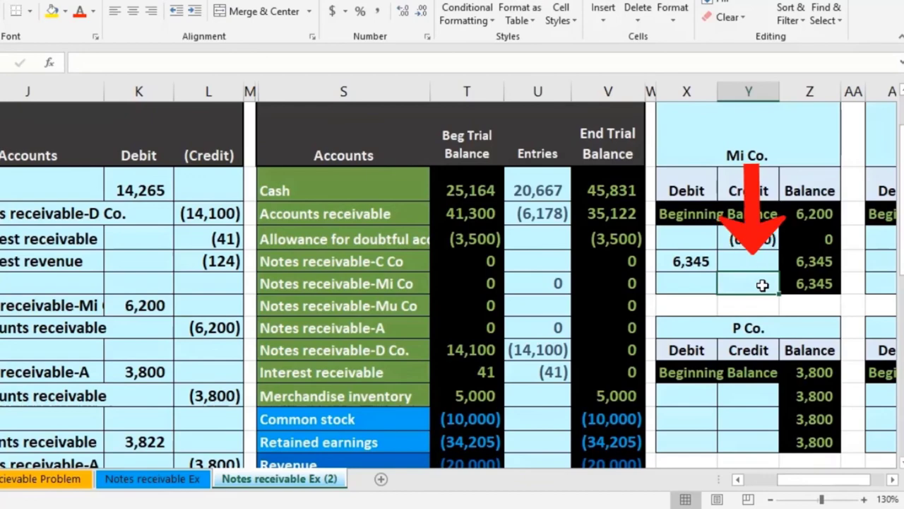
pyautogui.write('=')
pyautogui.scroll(-4, 709, 284)
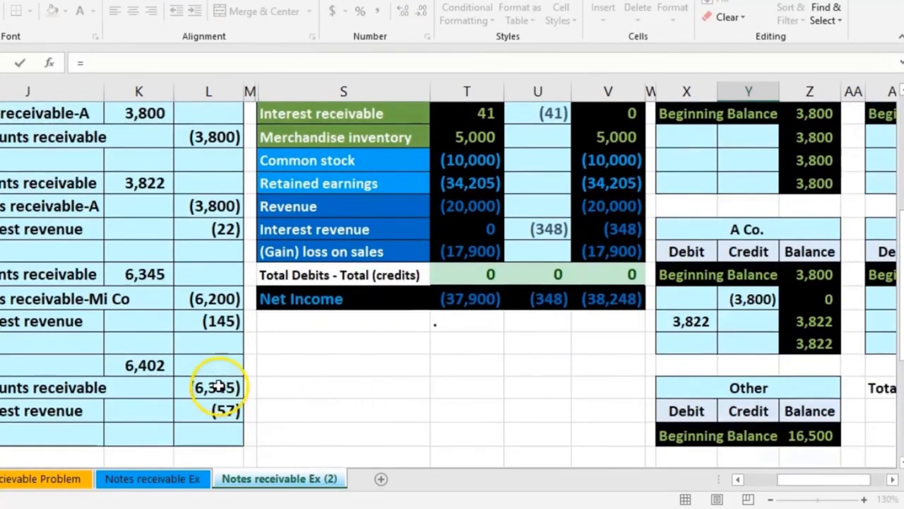
pyautogui.click(218, 386)
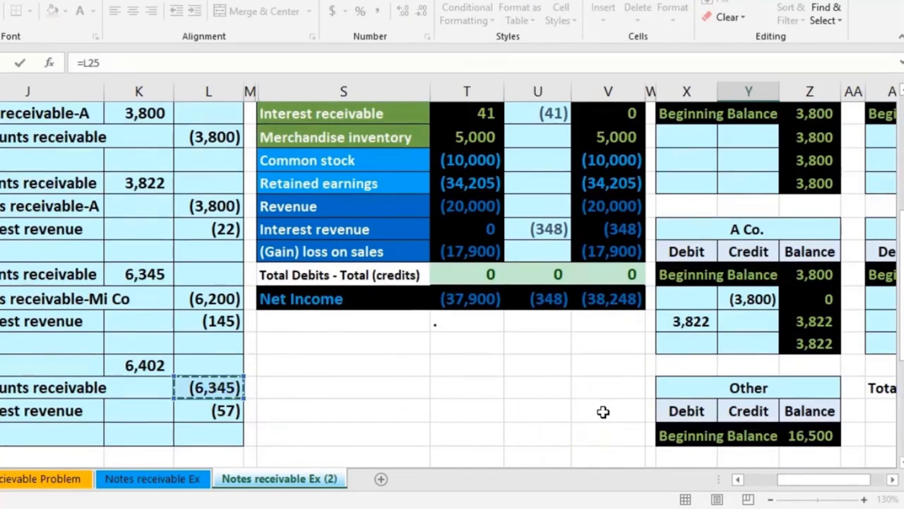
pyautogui.scroll(1, 603, 411)
pyautogui.press('Return')
pyautogui.click(815, 378)
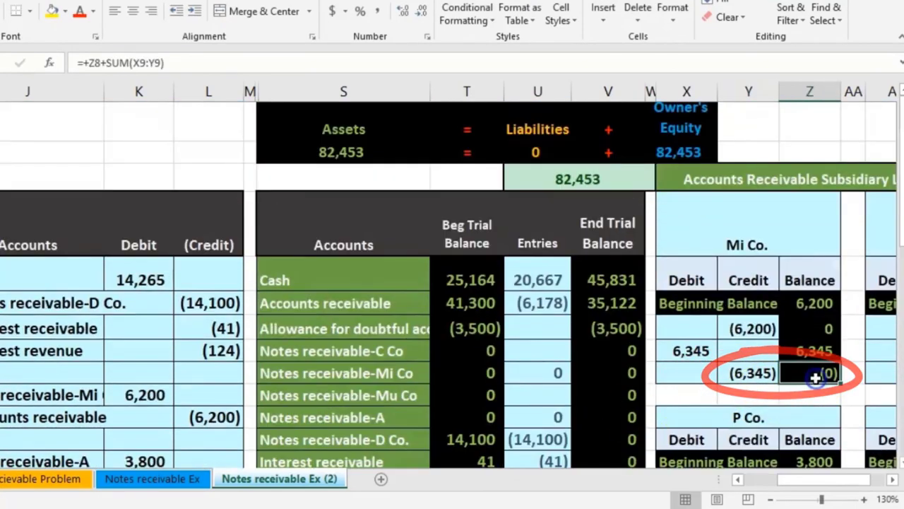
# Confirm the Total AR subsidiary ledger of 35,122 matches the trial balance receivables
pyautogui.click(895, 480)
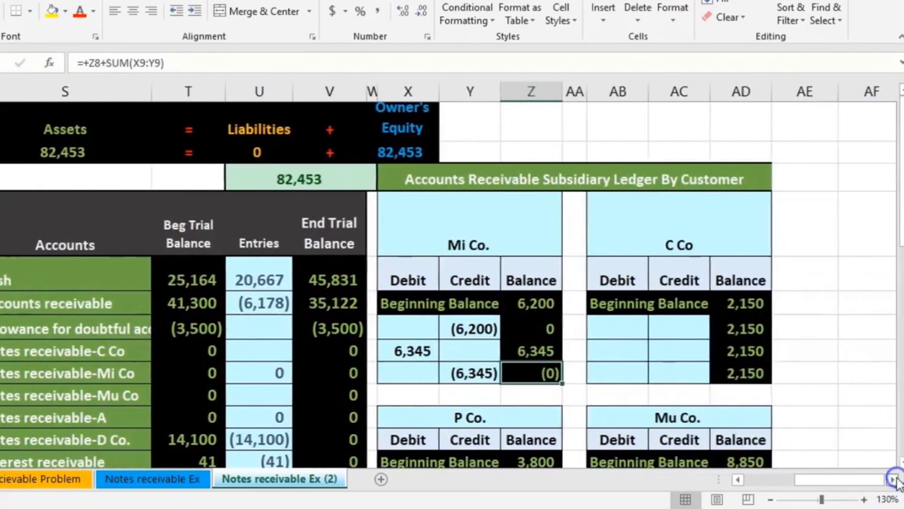
pyautogui.scroll(-6, 809, 426)
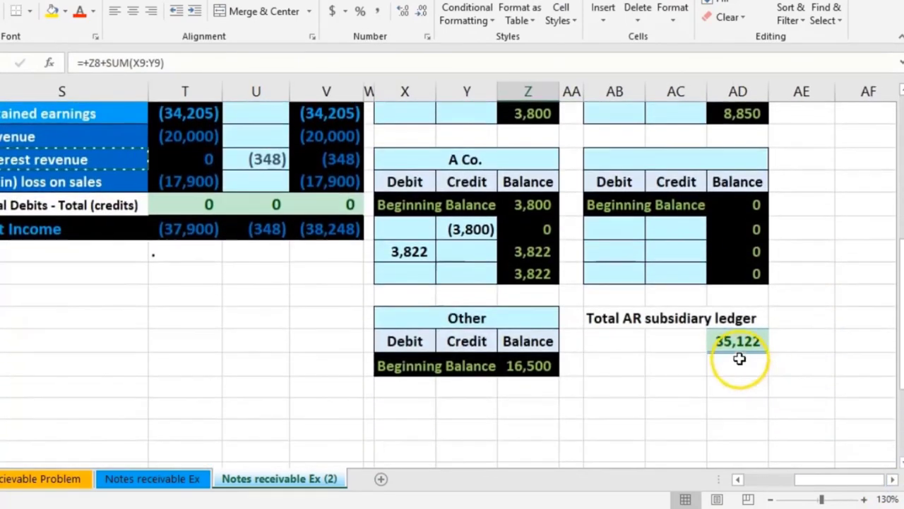
pyautogui.doubleClick(735, 341)
pyautogui.press('Return')
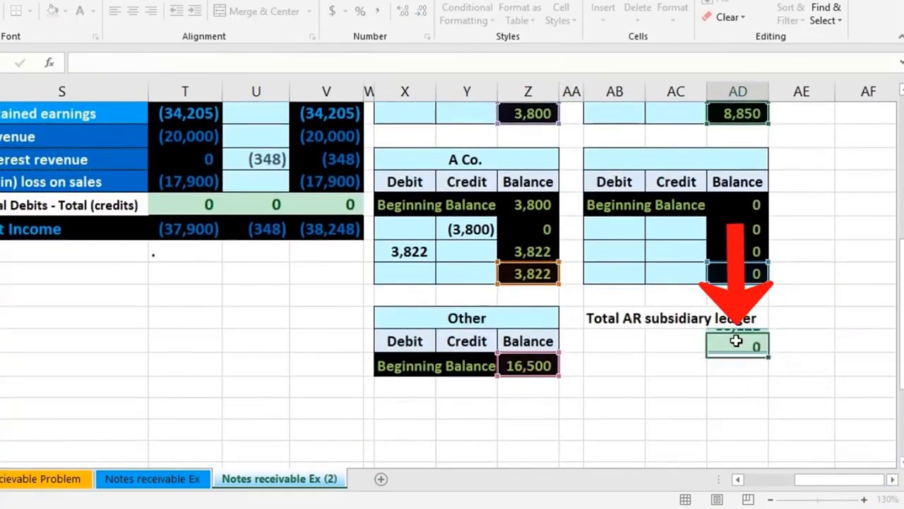
pyautogui.click(726, 340)
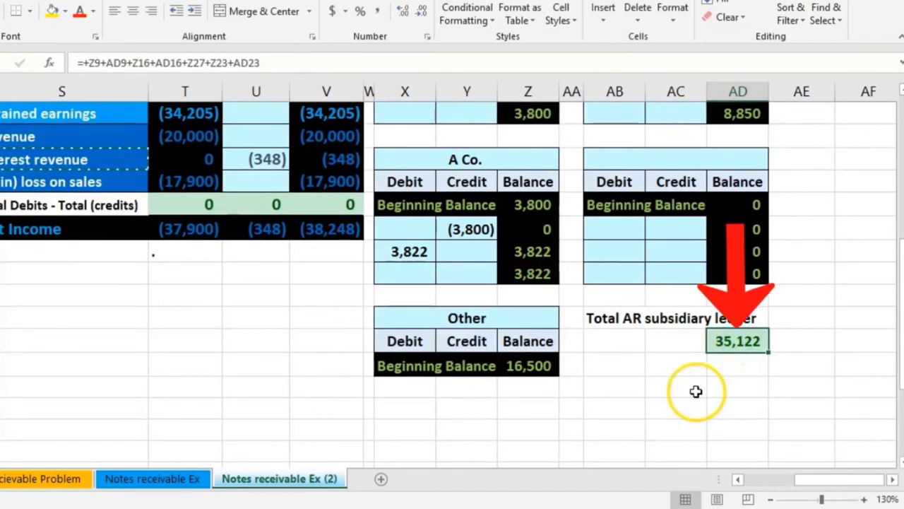
pyautogui.scroll(5, 312, 428)
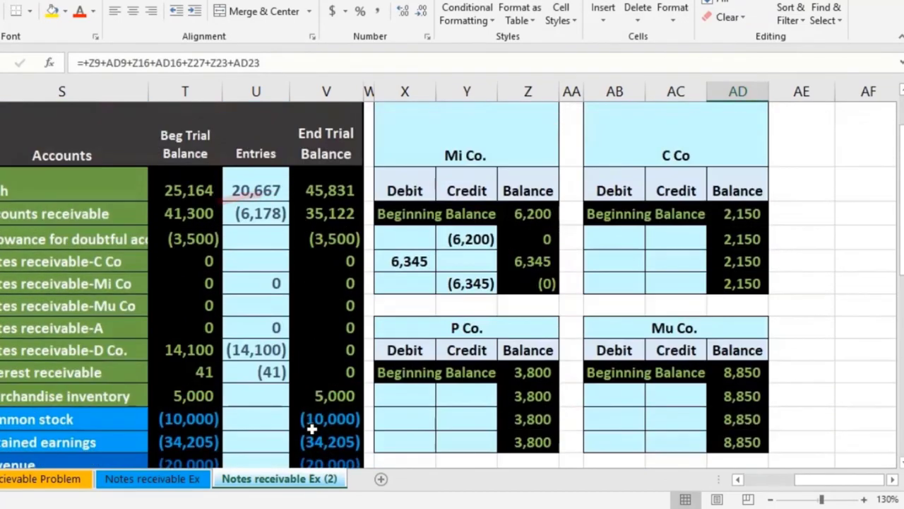
pyautogui.click(325, 213)
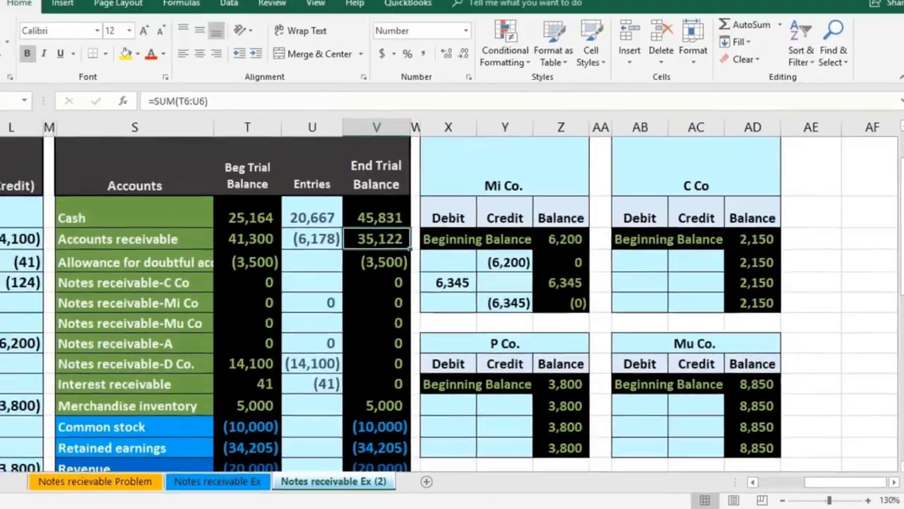
pyautogui.hscroll(-10, 452, 311)
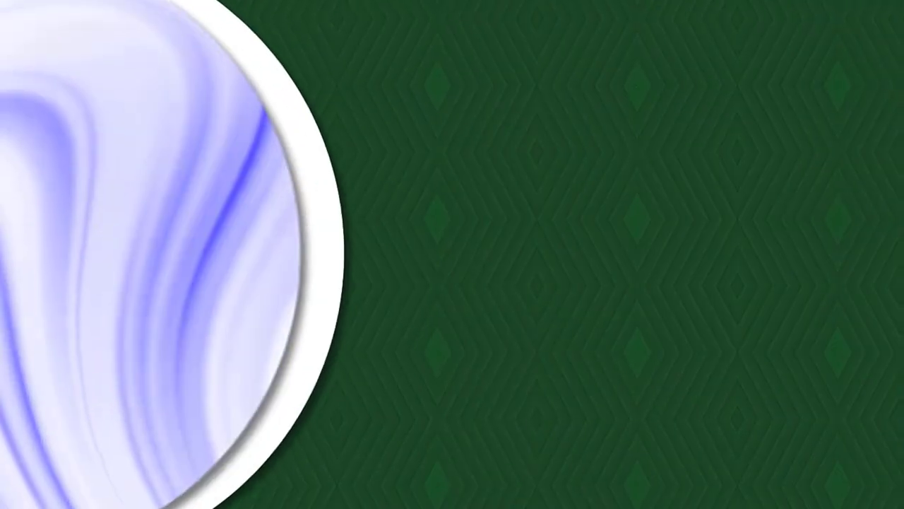